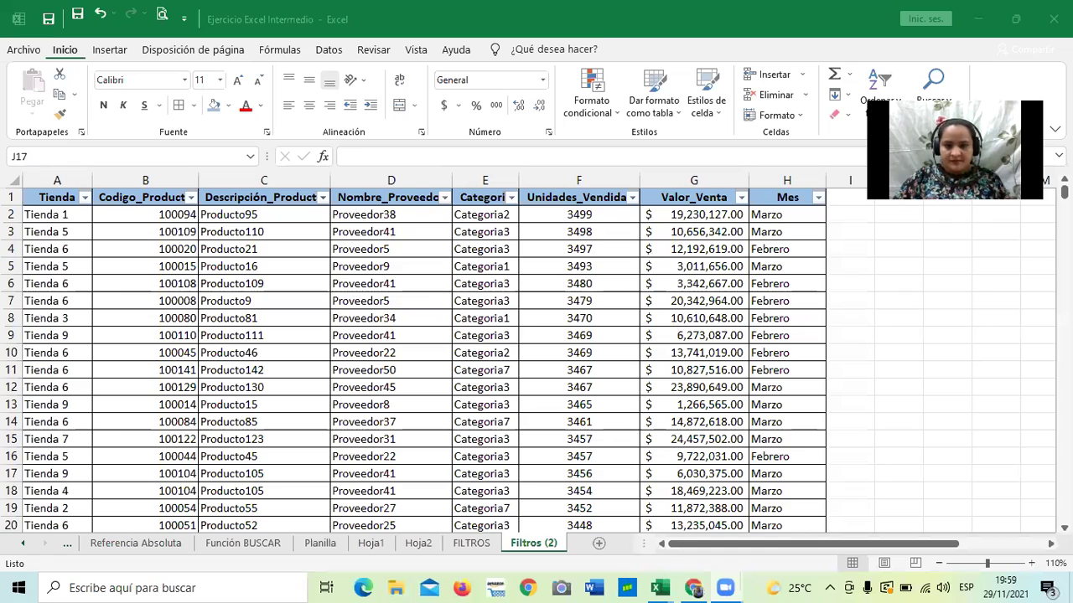
- Switch to the "2.4 Fórmulas y funciones básicas" workbook and look over the exercises on the Función INDICE 2 (2) sheet
{"action": "left_click", "coordinate": [272, 148]}
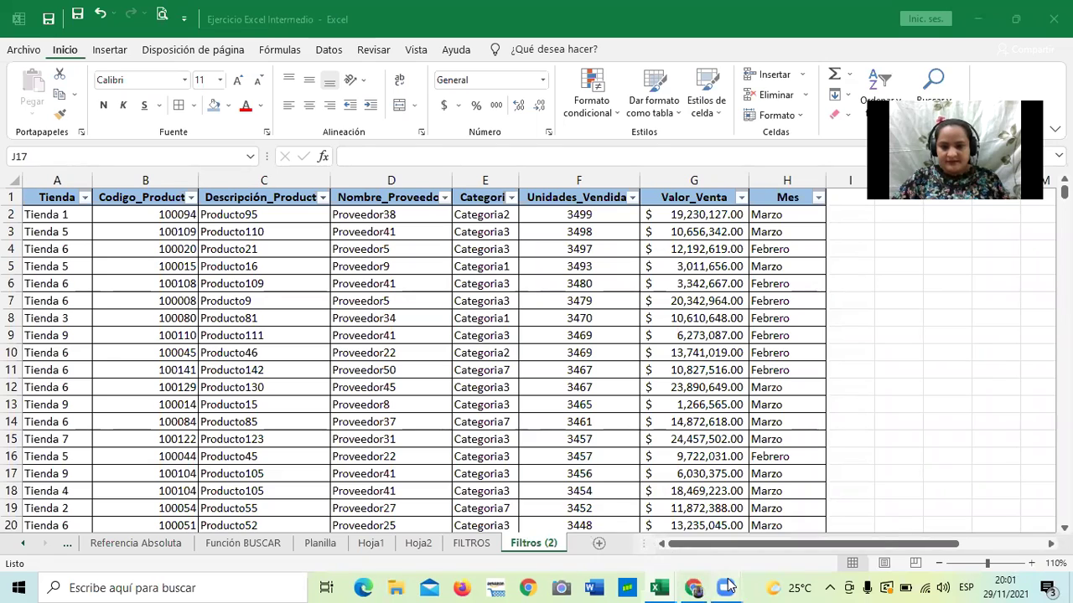
{"action": "mouse_move", "coordinate": [728, 586]}
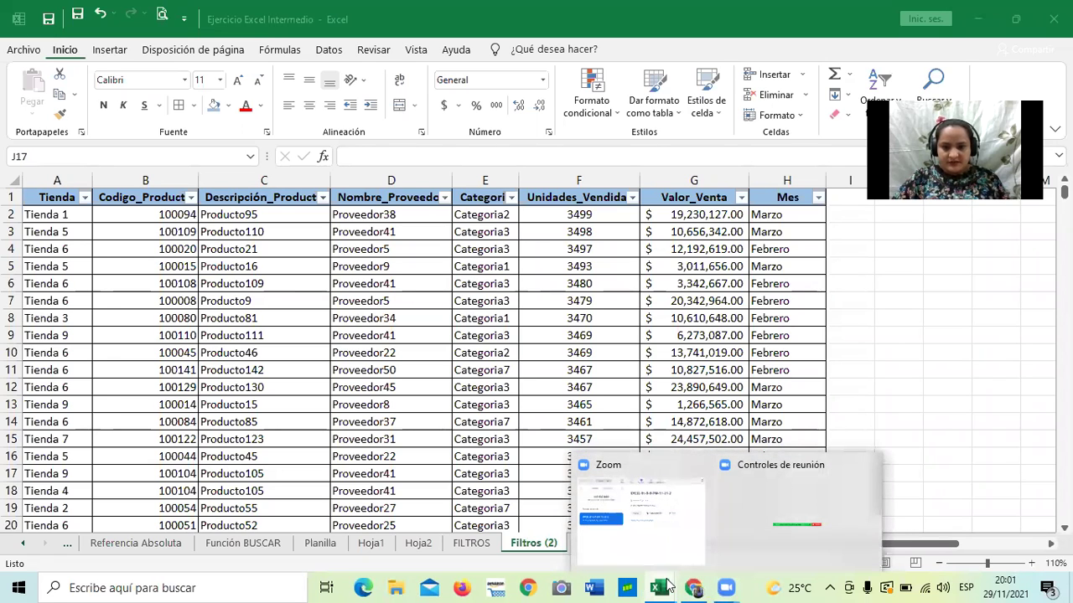
{"action": "mouse_move", "coordinate": [664, 586]}
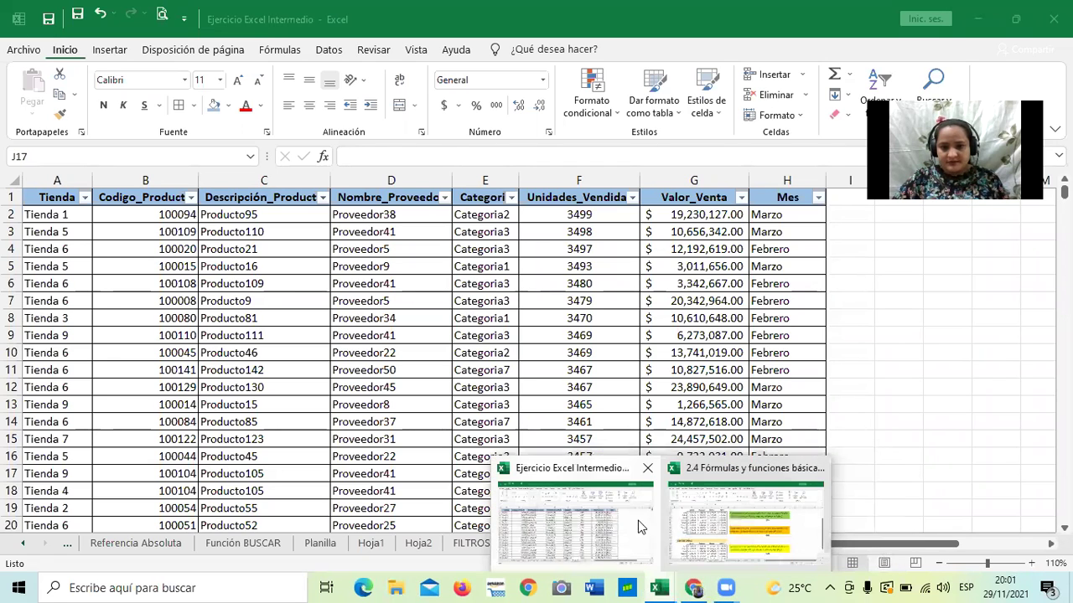
{"action": "left_click", "coordinate": [736, 524]}
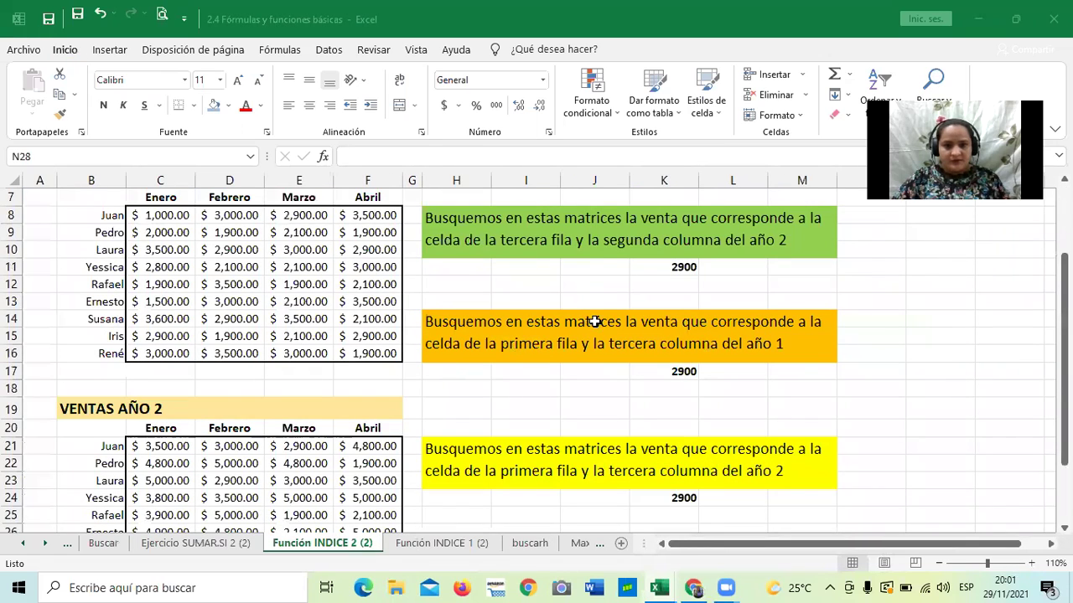
{"action": "scroll", "coordinate": [592, 320], "scroll_direction": "down", "scroll_amount": 2}
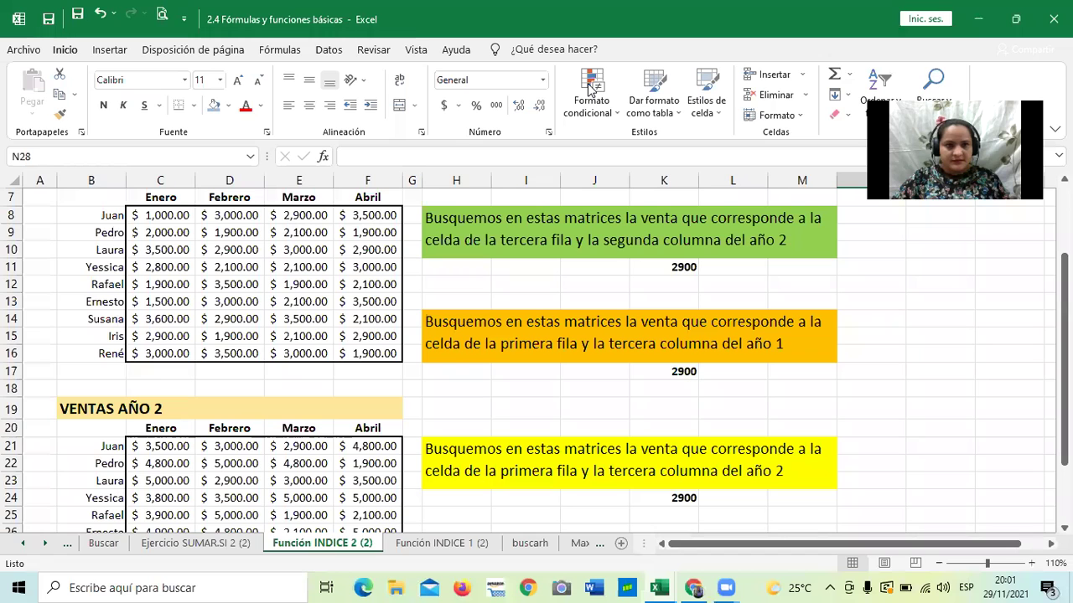
{"action": "scroll", "coordinate": [435, 367], "scroll_direction": "down", "scroll_amount": 1}
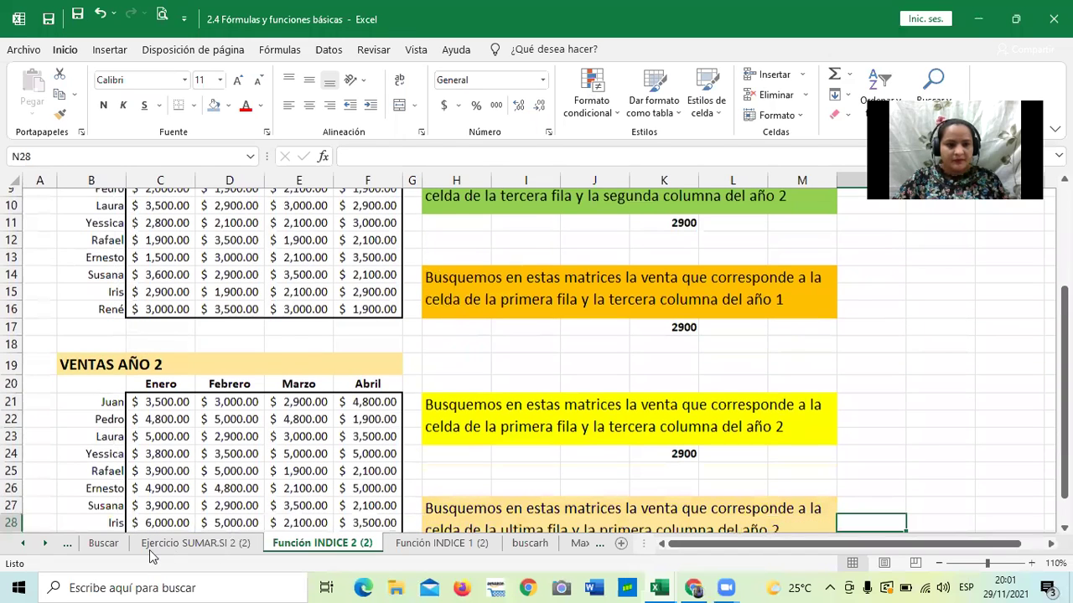
- View the code lookup exercise on the Buscar sheet and the prizes exercise on the buscarh sheet
{"action": "left_click", "coordinate": [114, 544]}
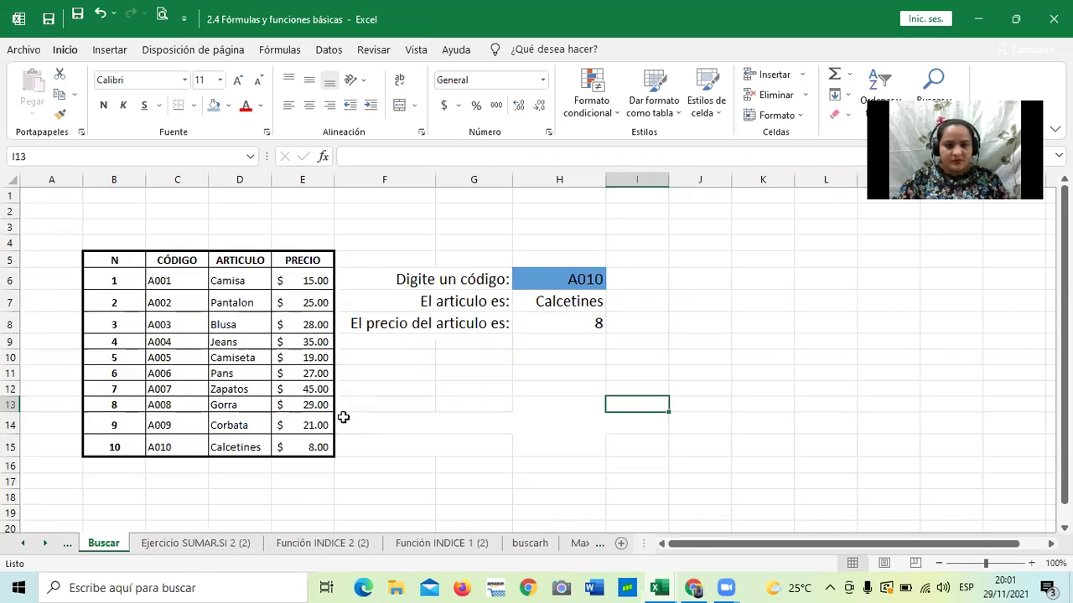
{"action": "left_click", "coordinate": [449, 430]}
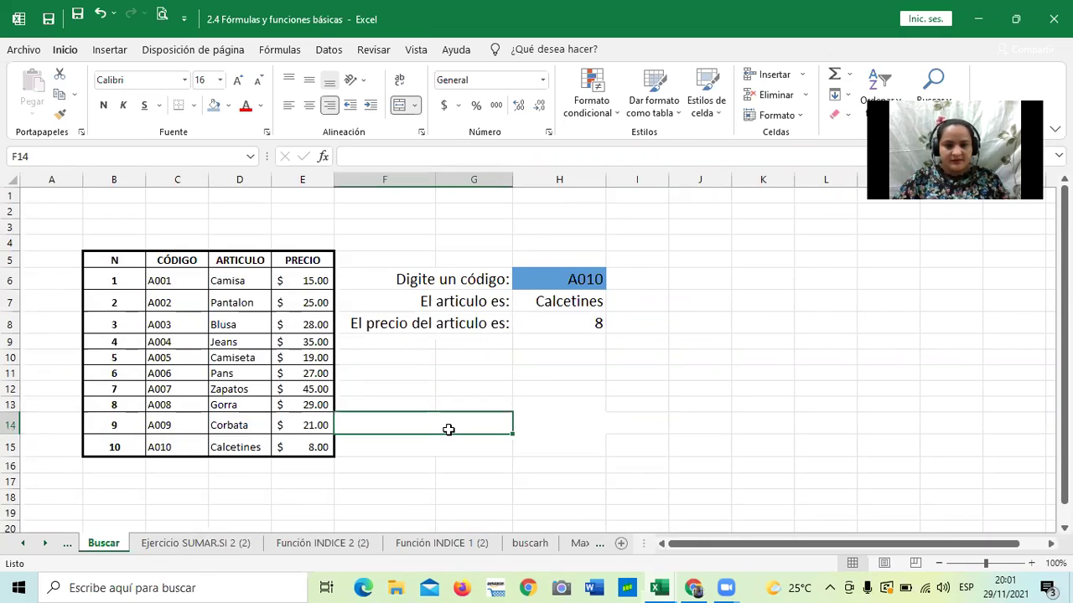
{"action": "left_click", "coordinate": [529, 544]}
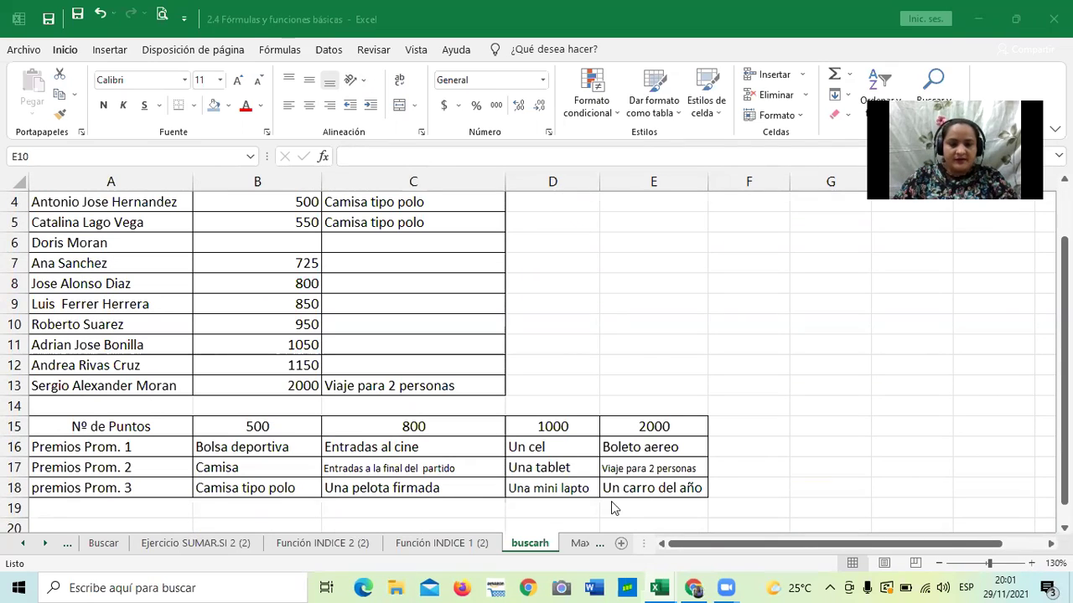
- Return to the Función INDICE 2 (2) sheet and review its reference-form exercises for sales years 1 and 2
{"action": "left_click", "coordinate": [354, 544]}
{"action": "scroll", "coordinate": [532, 384], "scroll_direction": "down", "scroll_amount": 2}
{"action": "scroll", "coordinate": [531, 384], "scroll_direction": "up", "scroll_amount": 3}
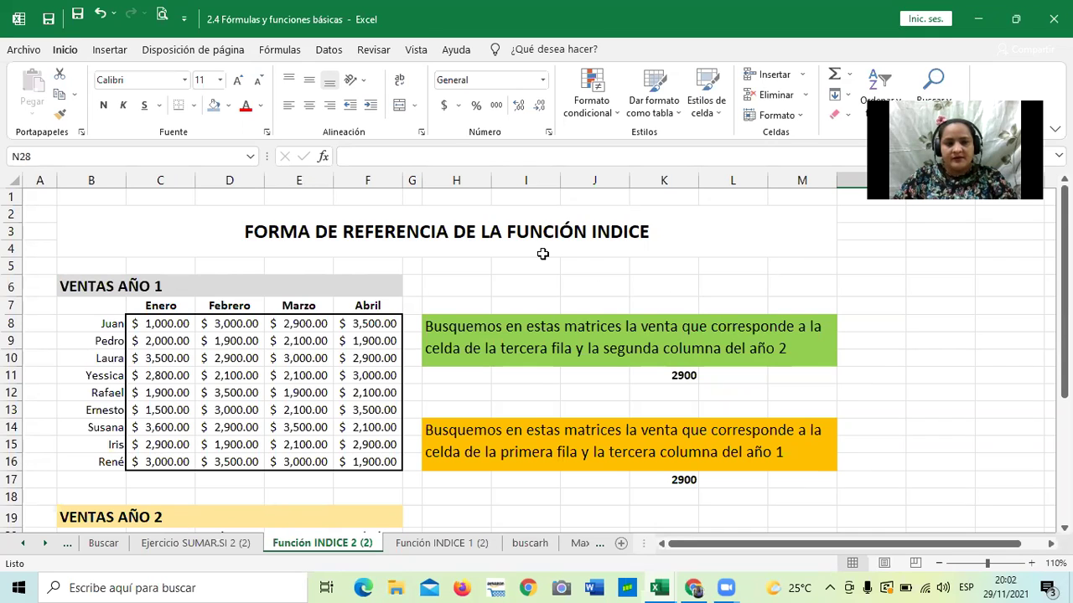
{"action": "scroll", "coordinate": [543, 254], "scroll_direction": "down", "scroll_amount": 1}
{"action": "scroll", "coordinate": [415, 529], "scroll_direction": "down", "scroll_amount": 2}
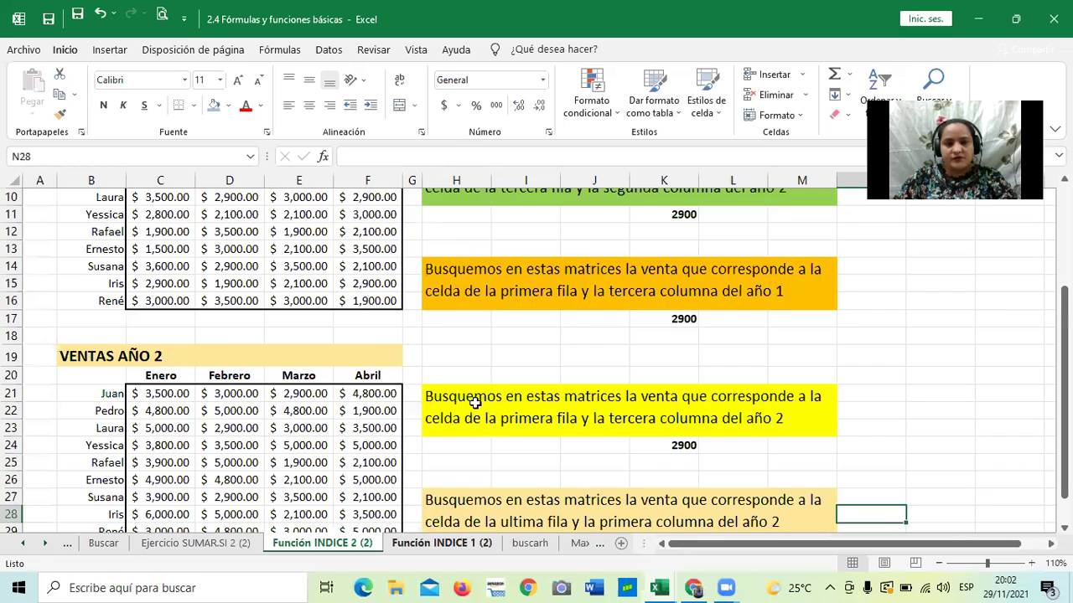
{"action": "scroll", "coordinate": [474, 398], "scroll_direction": "up", "scroll_amount": 3}
{"action": "scroll", "coordinate": [454, 474], "scroll_direction": "down", "scroll_amount": 2}
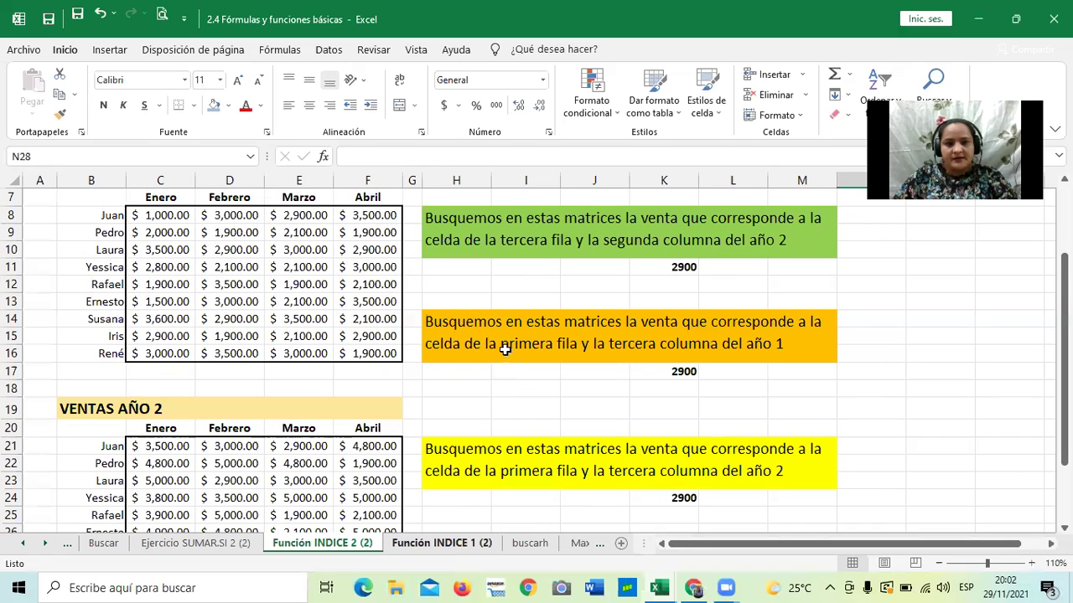
- Open the Función INDICE 1 (2) sheet and review the sales matrix and its three matrix-form INDICE exercises
{"action": "key", "text": "ctrl+Page_Down"}
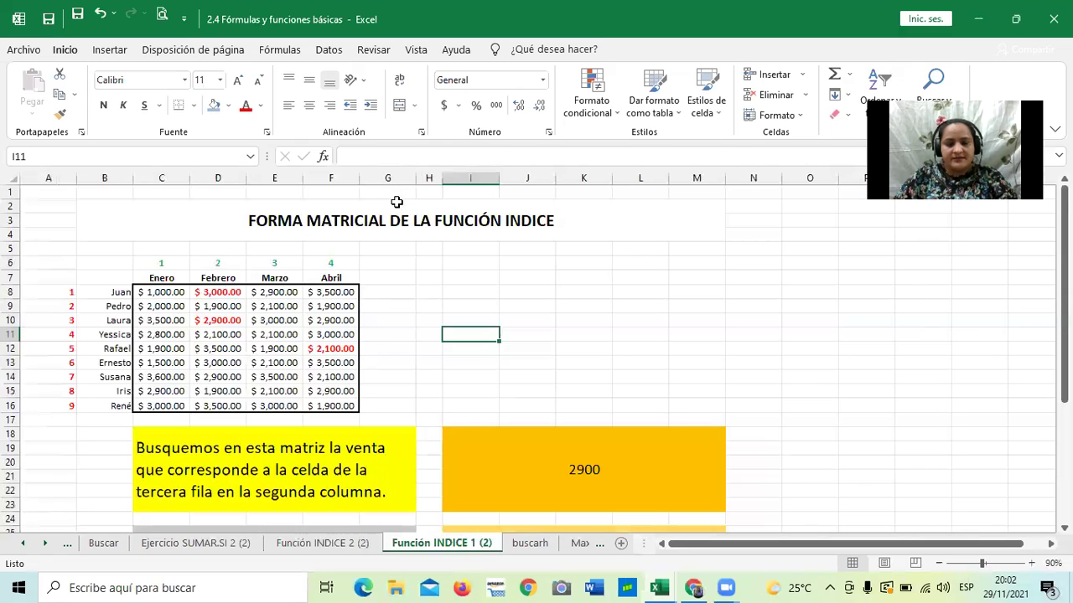
{"action": "scroll", "coordinate": [486, 293], "scroll_direction": "down", "scroll_amount": 1}
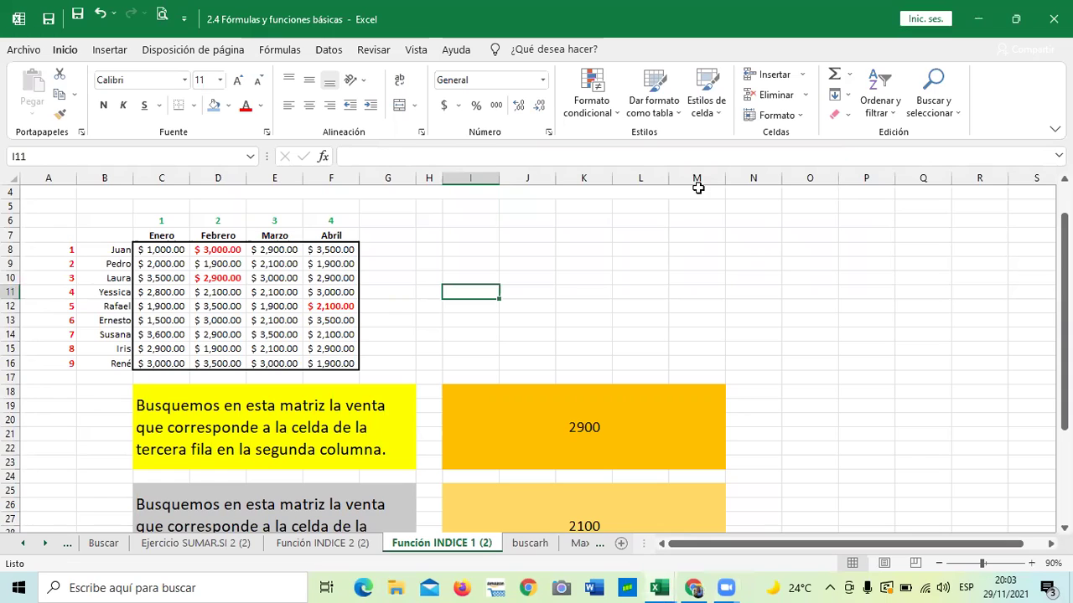
{"action": "left_click", "coordinate": [564, 275]}
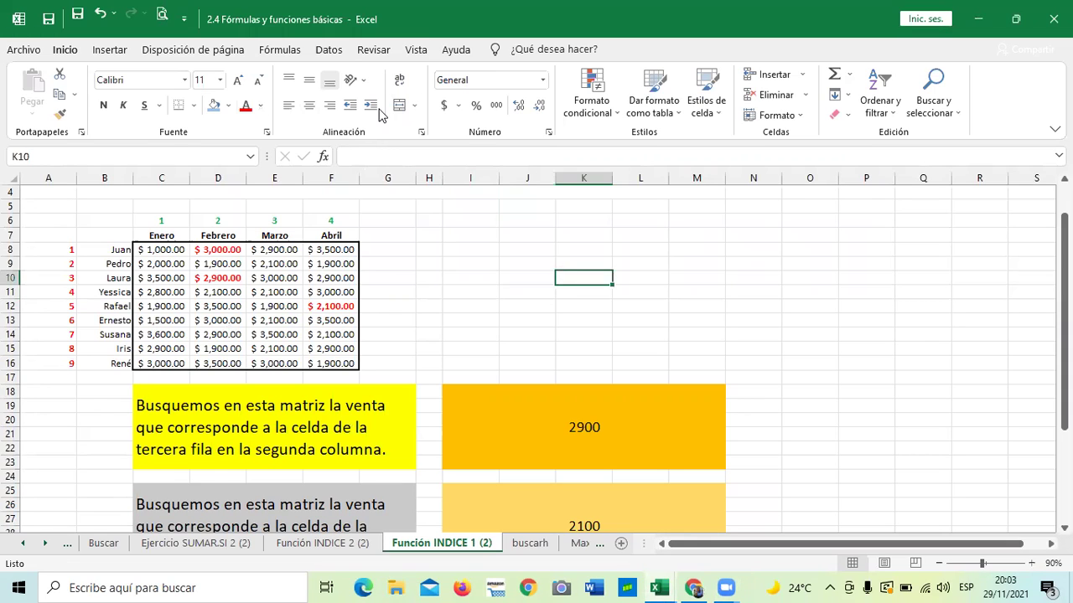
{"action": "scroll", "coordinate": [503, 360], "scroll_direction": "down", "scroll_amount": 3}
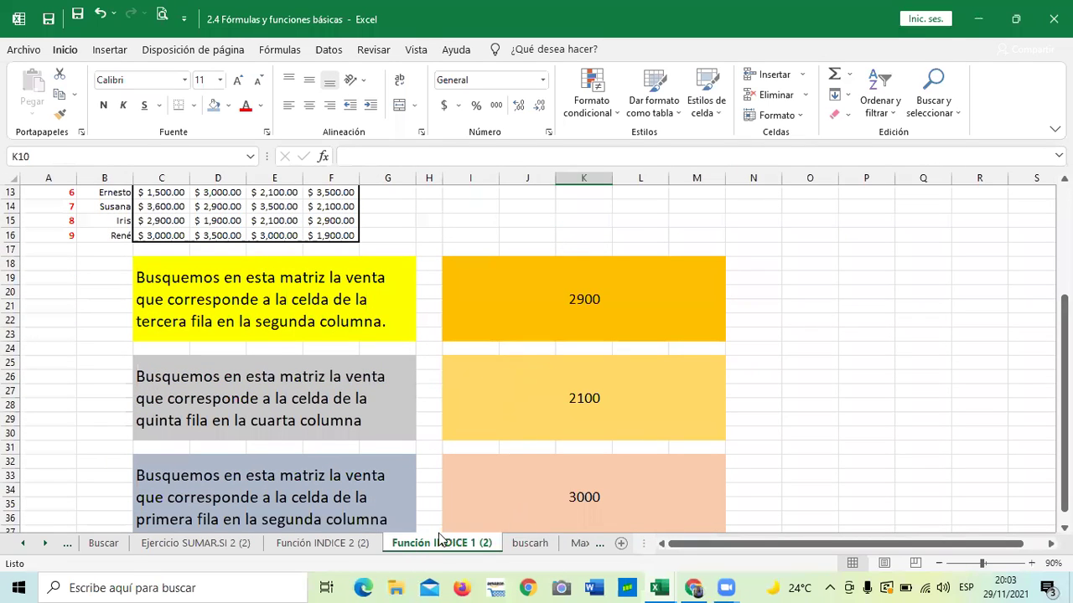
{"action": "scroll", "coordinate": [438, 537], "scroll_direction": "down", "scroll_amount": 2}
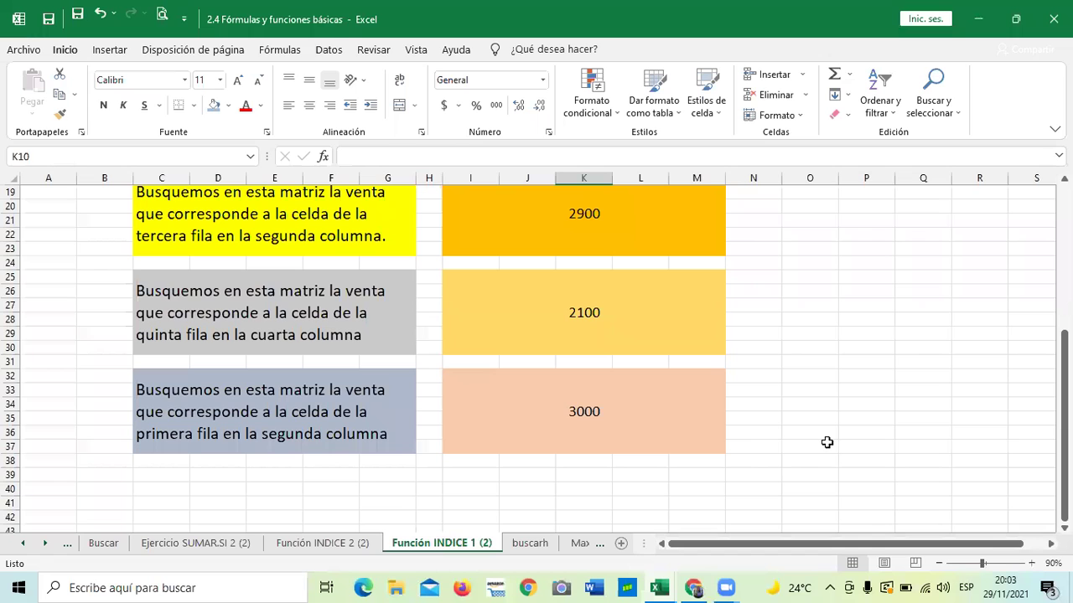
{"action": "left_click", "coordinate": [807, 332]}
{"action": "scroll", "coordinate": [491, 365], "scroll_direction": "up", "scroll_amount": 2}
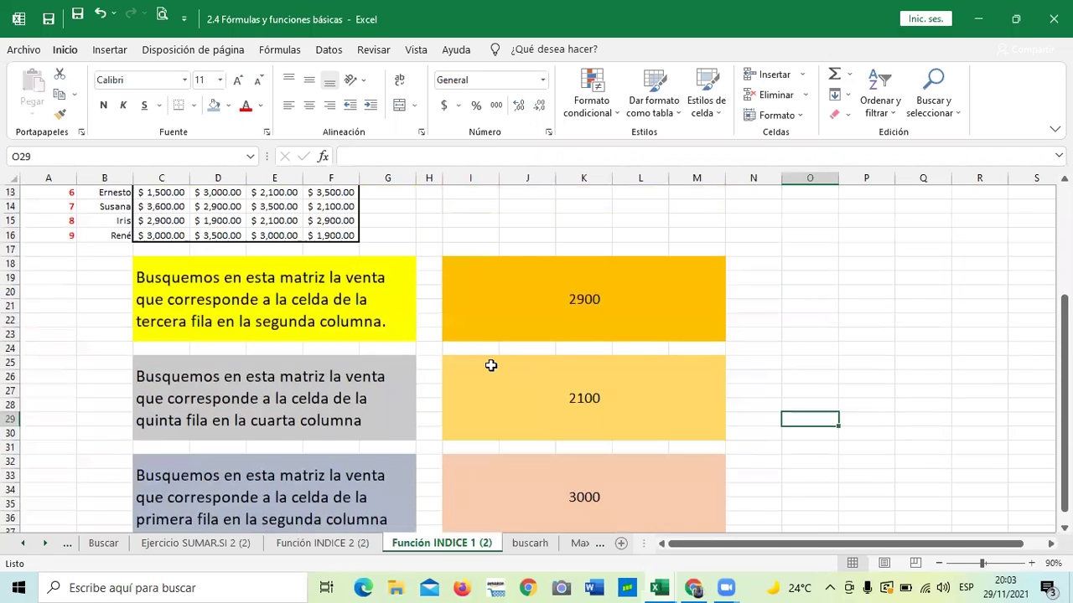
{"action": "scroll", "coordinate": [491, 365], "scroll_direction": "up", "scroll_amount": 2}
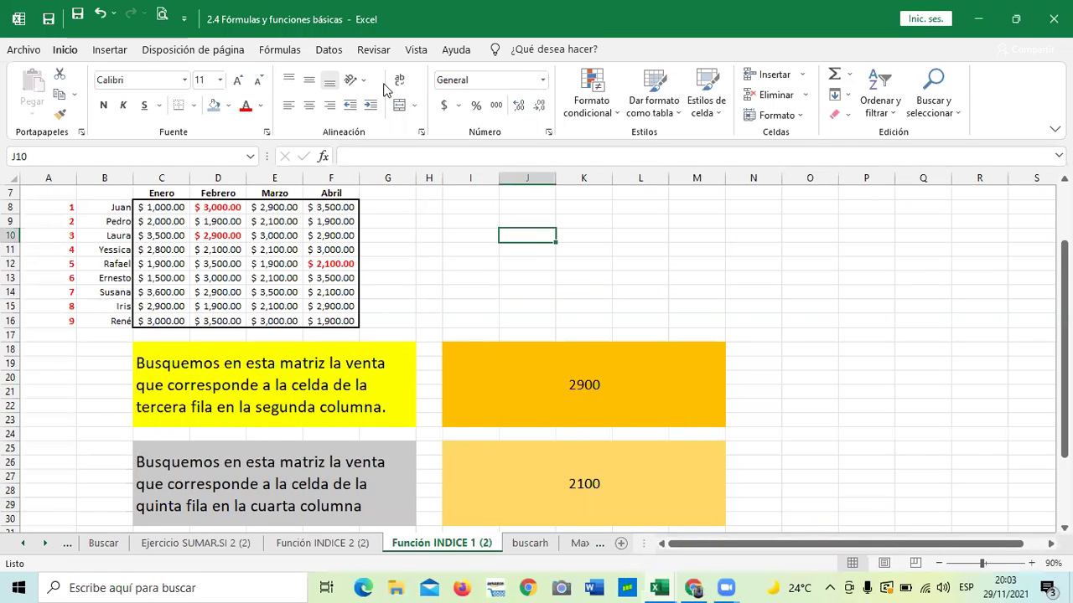
- Switch to the Excel básico course in Chrome and open the Section 2 homework lesson on references, conditional formats and basic functions
{"action": "left_click", "coordinate": [696, 587]}
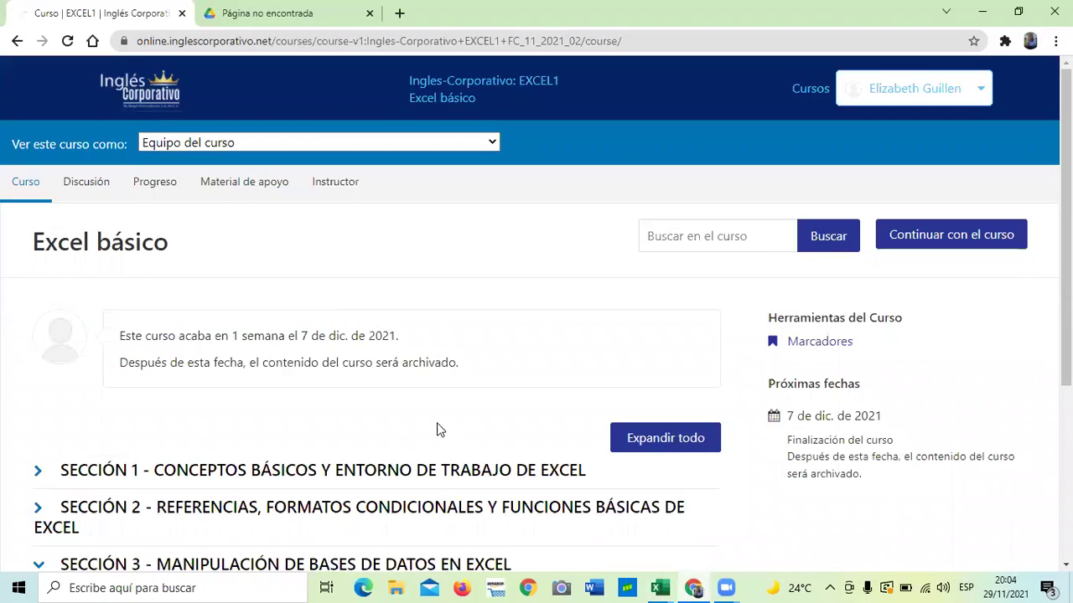
{"action": "scroll", "coordinate": [435, 419], "scroll_direction": "down", "scroll_amount": 1}
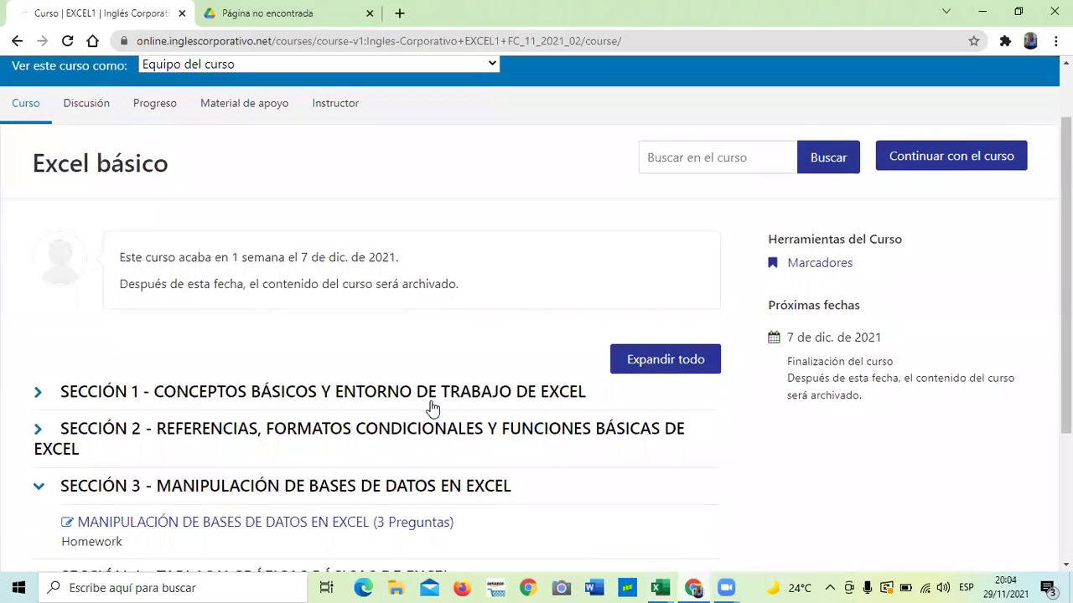
{"action": "scroll", "coordinate": [445, 419], "scroll_direction": "down", "scroll_amount": 1}
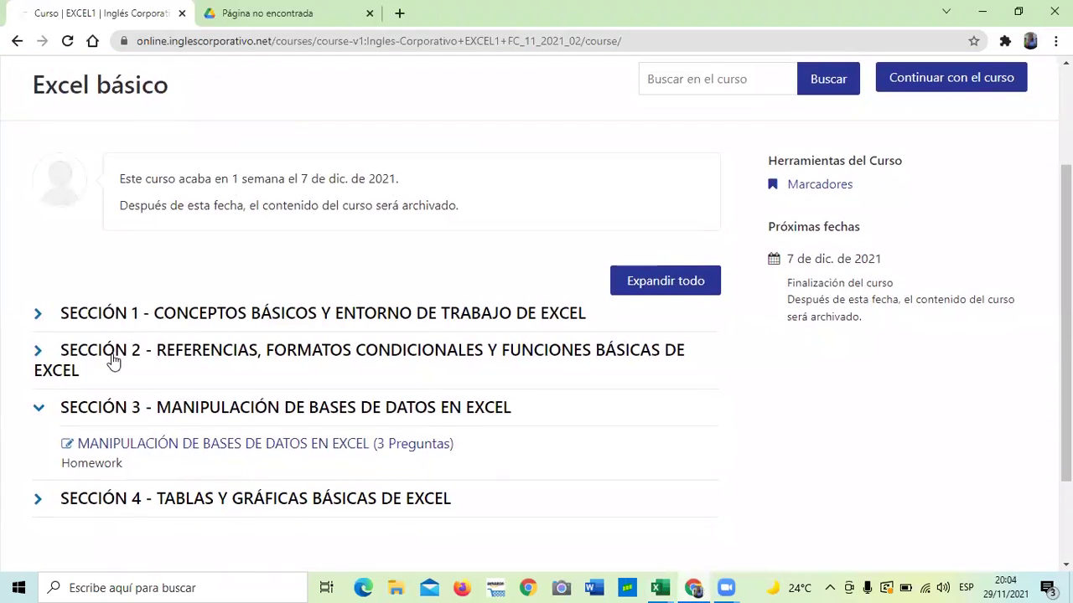
{"action": "left_click", "coordinate": [186, 357]}
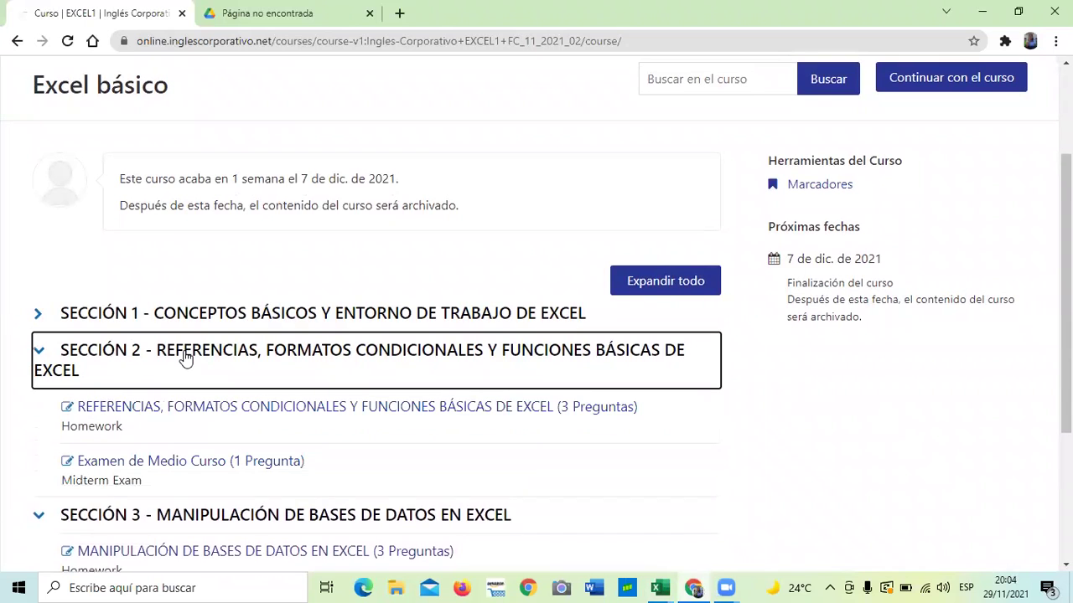
{"action": "left_click", "coordinate": [419, 410]}
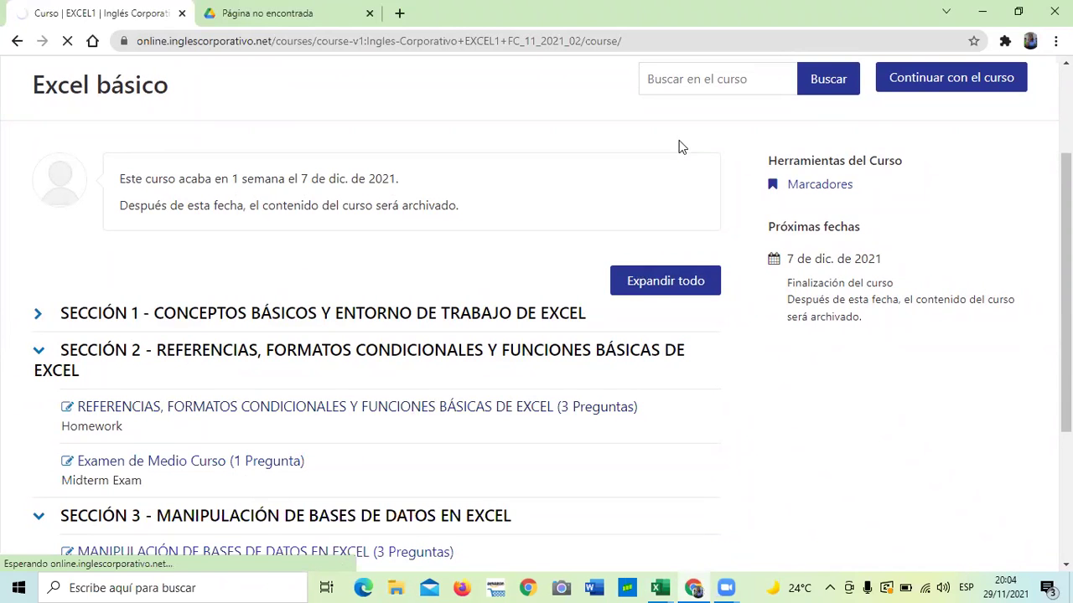
{"action": "left_click", "coordinate": [572, 408]}
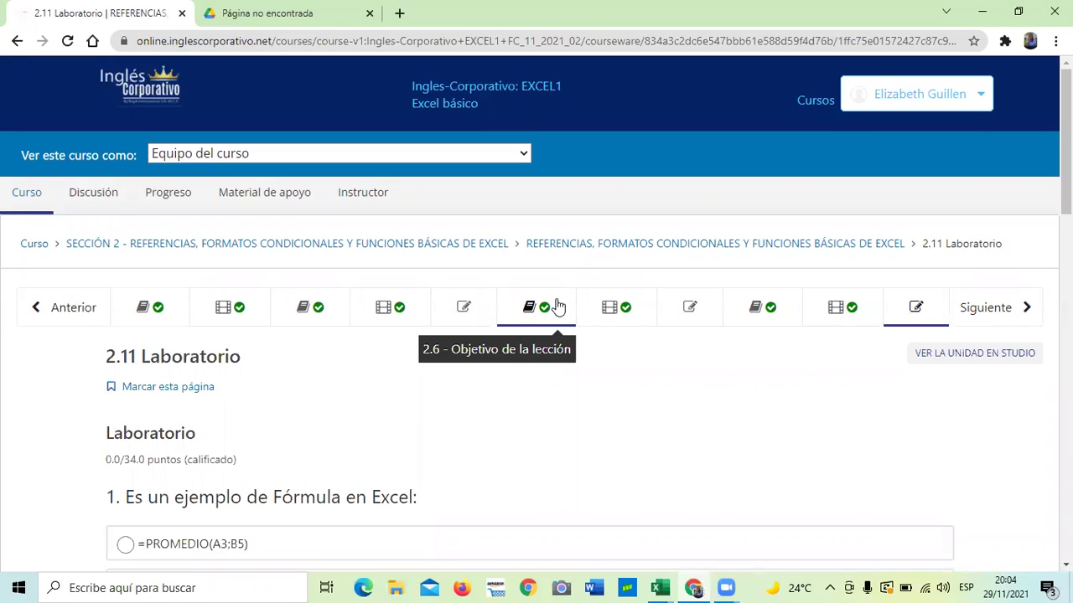
{"action": "scroll", "coordinate": [542, 364], "scroll_direction": "down", "scroll_amount": 1}
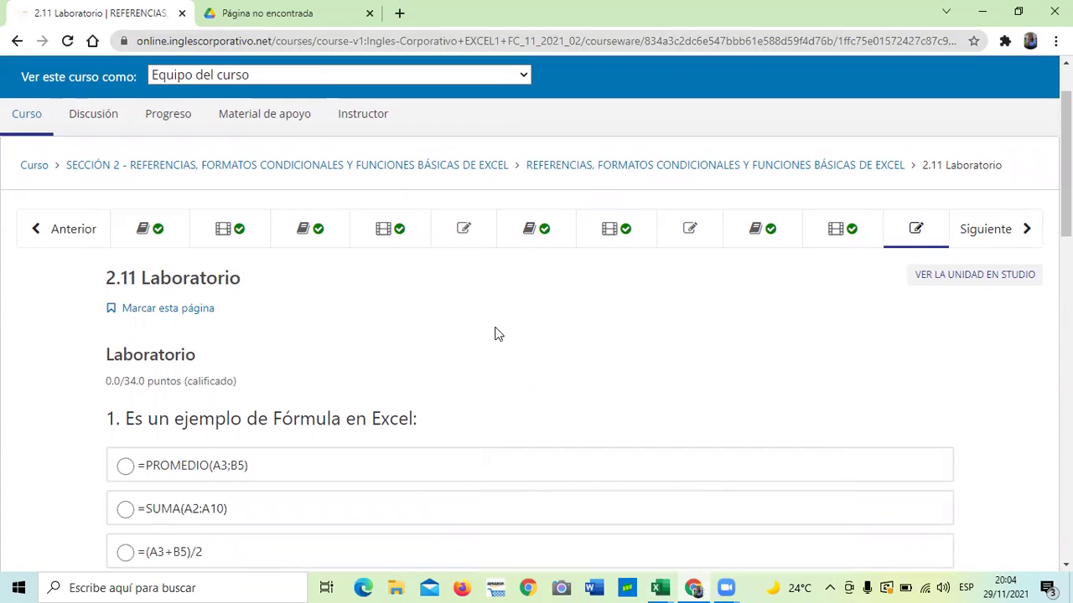
{"action": "scroll", "coordinate": [188, 218], "scroll_direction": "up", "scroll_amount": 2}
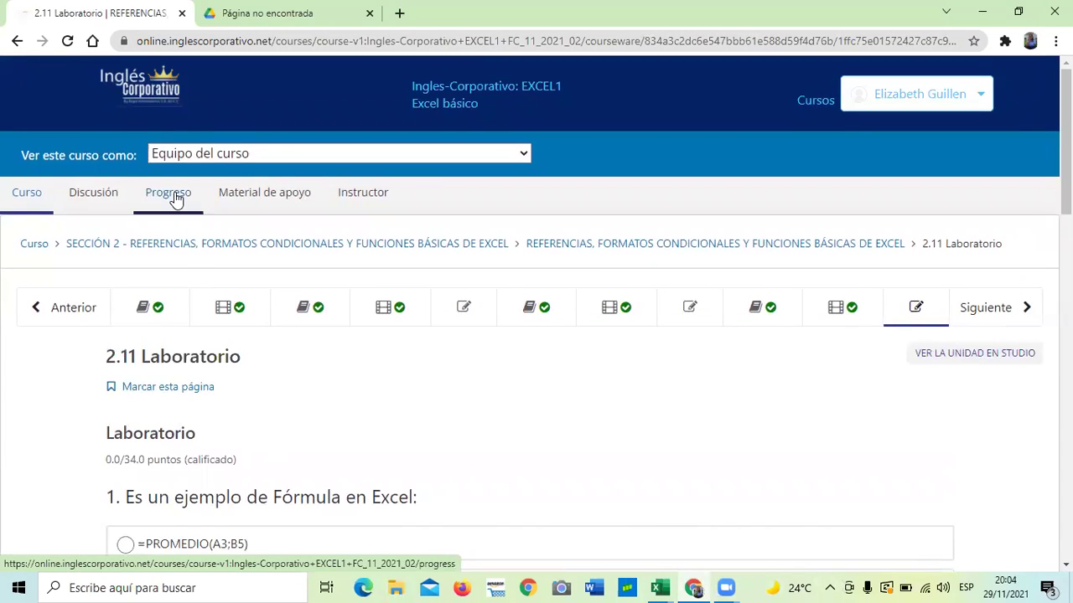
- Open the course progress page and examine the grade chart with its pass threshold
{"action": "left_click", "coordinate": [175, 199]}
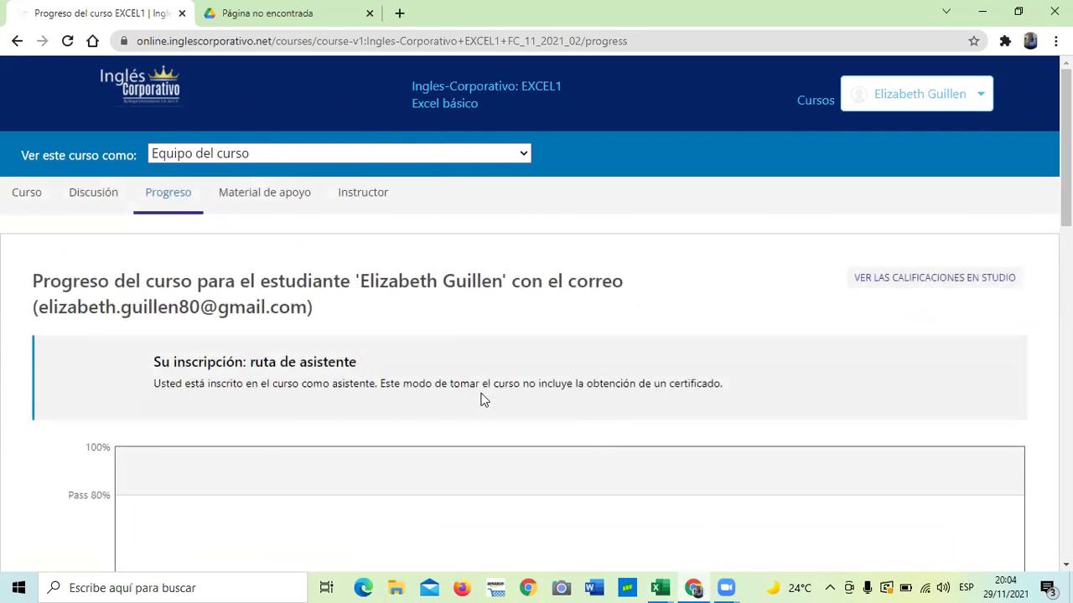
{"action": "scroll", "coordinate": [506, 365], "scroll_direction": "down", "scroll_amount": 2}
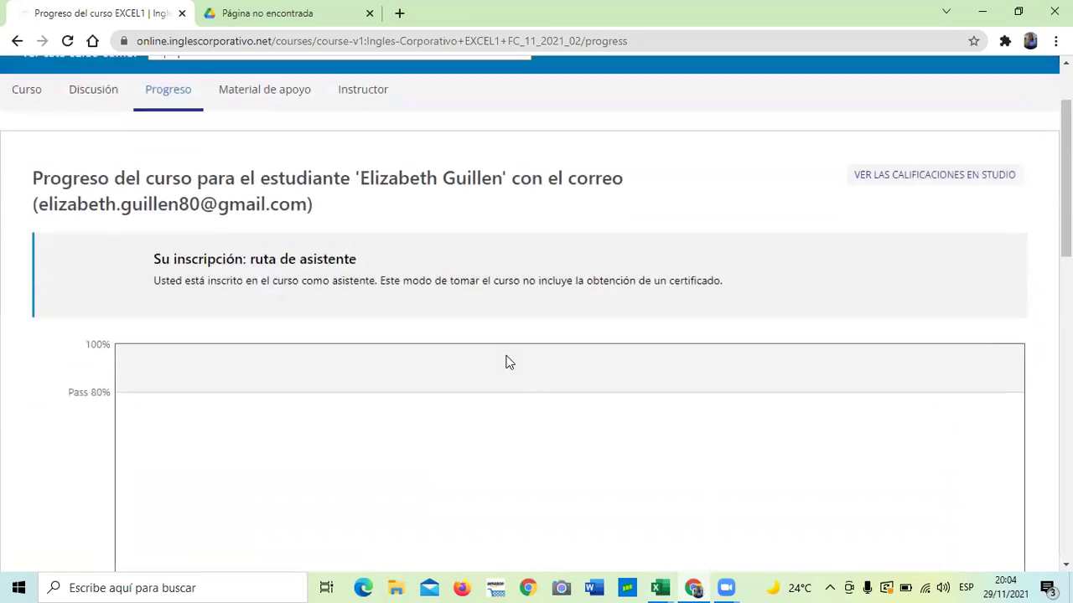
{"action": "scroll", "coordinate": [378, 340], "scroll_direction": "down", "scroll_amount": 1}
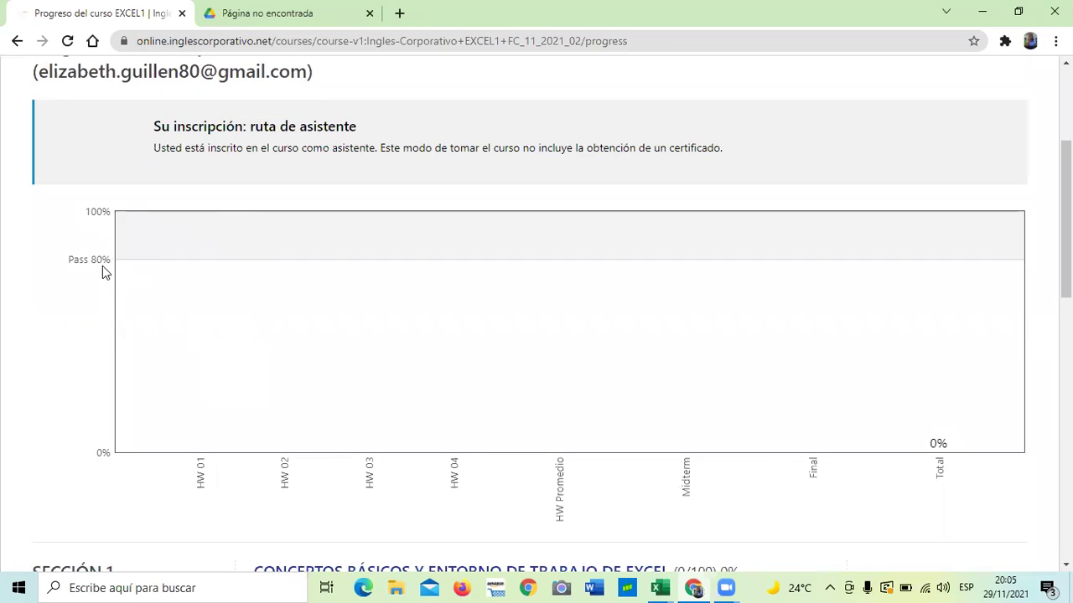
{"action": "scroll", "coordinate": [210, 364], "scroll_direction": "up", "scroll_amount": 3}
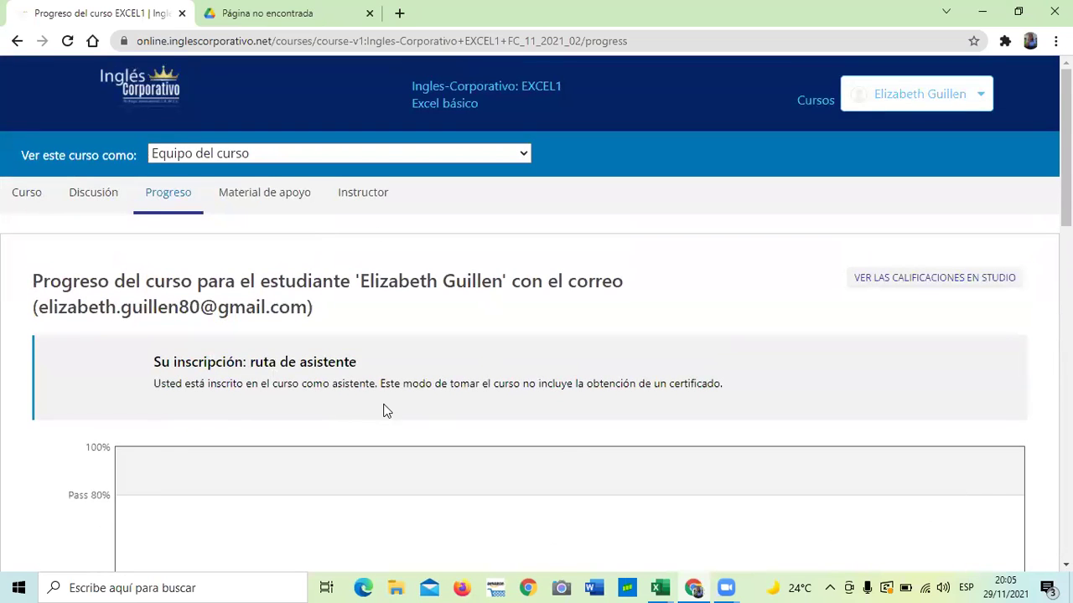
{"action": "scroll", "coordinate": [387, 410], "scroll_direction": "down", "scroll_amount": 2}
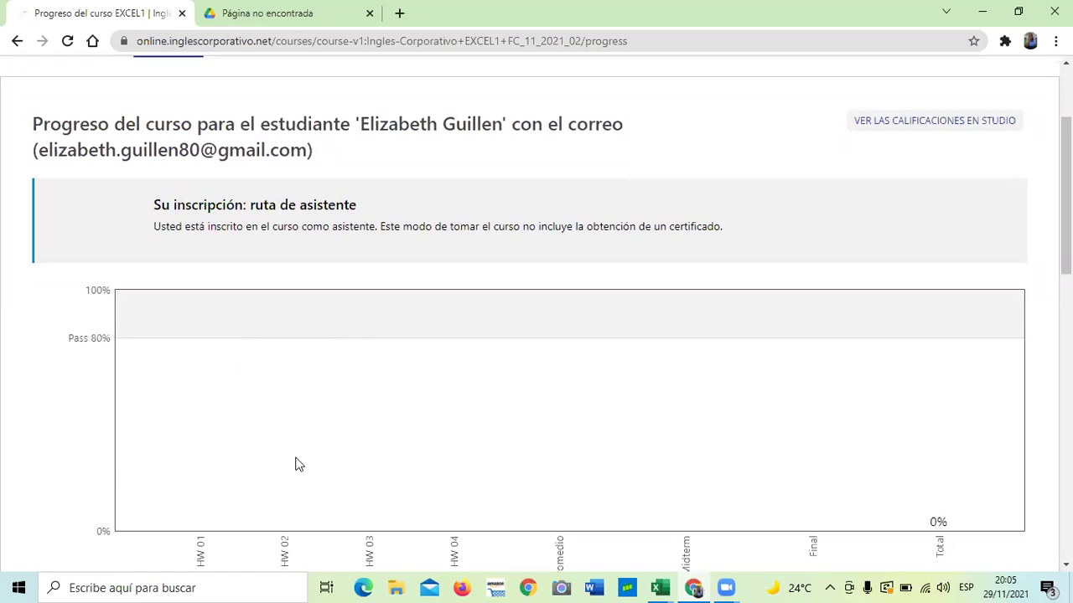
{"action": "scroll", "coordinate": [297, 461], "scroll_direction": "up", "scroll_amount": 2}
- Return to the course outline, expand Section 2 and open its references, conditional formats and basic functions homework
{"action": "left_click", "coordinate": [28, 194]}
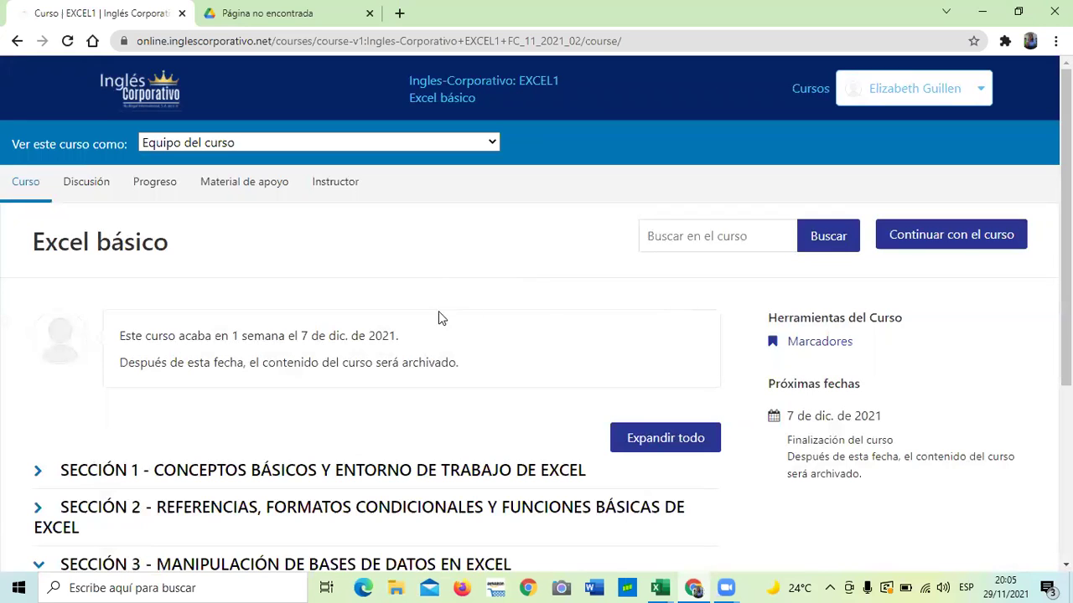
{"action": "scroll", "coordinate": [512, 248], "scroll_direction": "down", "scroll_amount": 2}
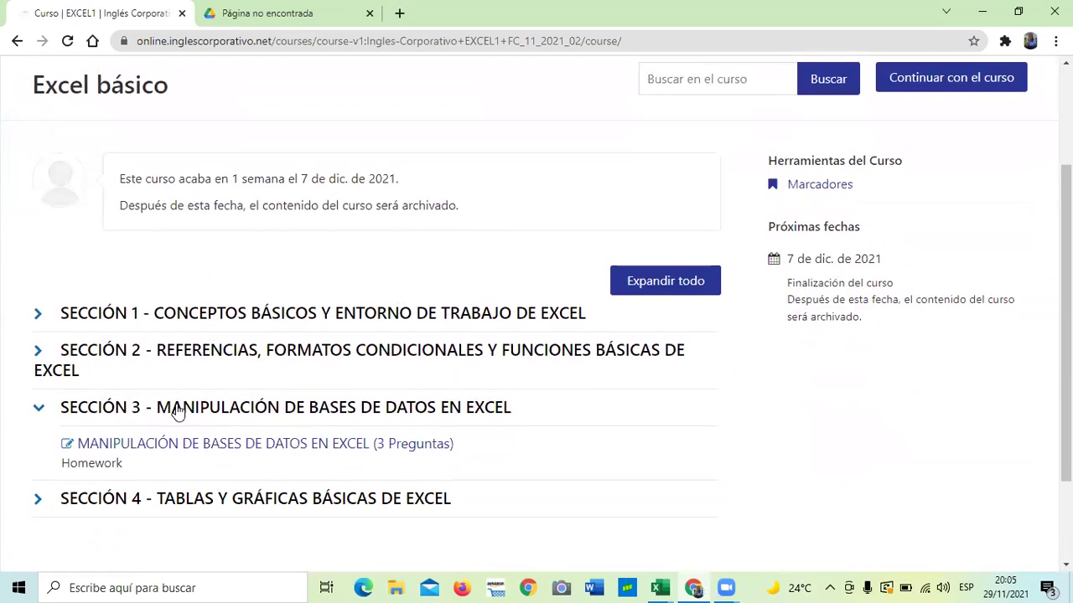
{"action": "left_click", "coordinate": [492, 354]}
{"action": "left_click", "coordinate": [424, 409]}
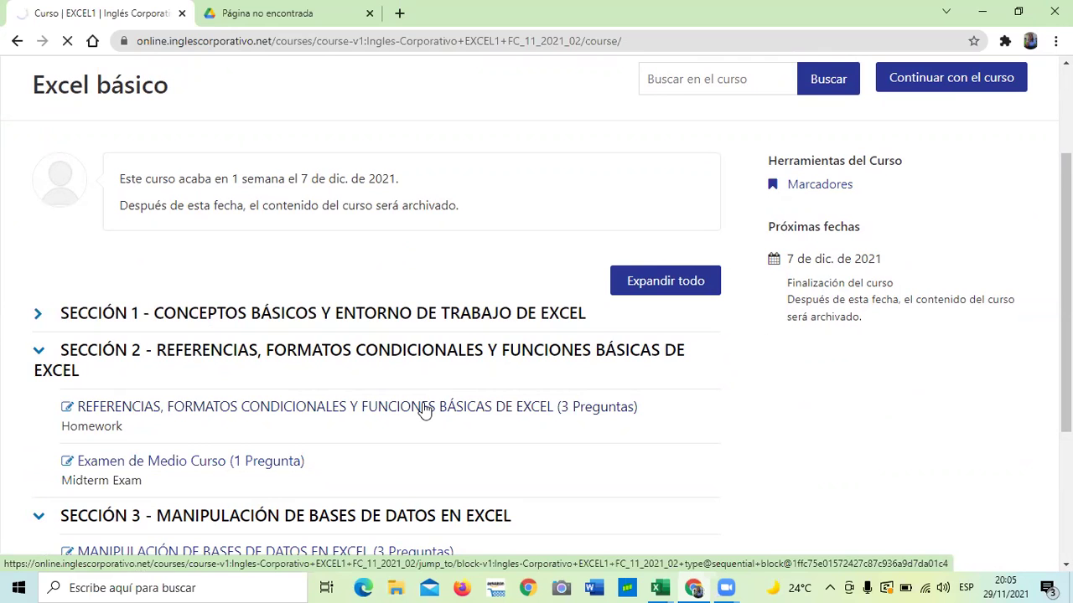
- Read the 2.11 Laboratorio unit's heading and its first question about an example of a formula in Excel
{"action": "scroll", "coordinate": [486, 371], "scroll_direction": "down", "scroll_amount": 2}
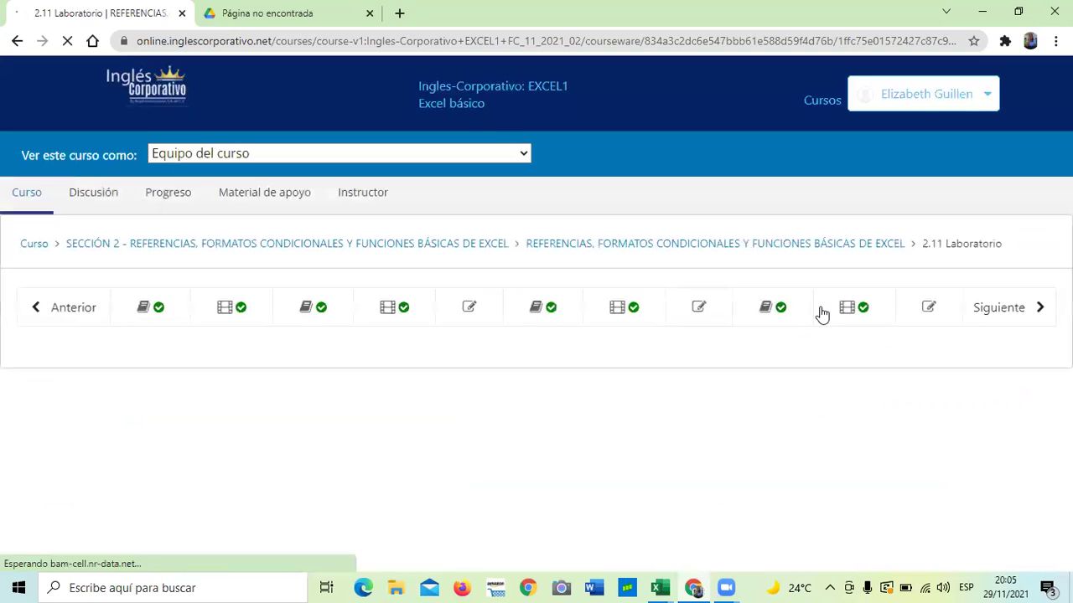
{"action": "scroll", "coordinate": [700, 361], "scroll_direction": "down", "scroll_amount": 1}
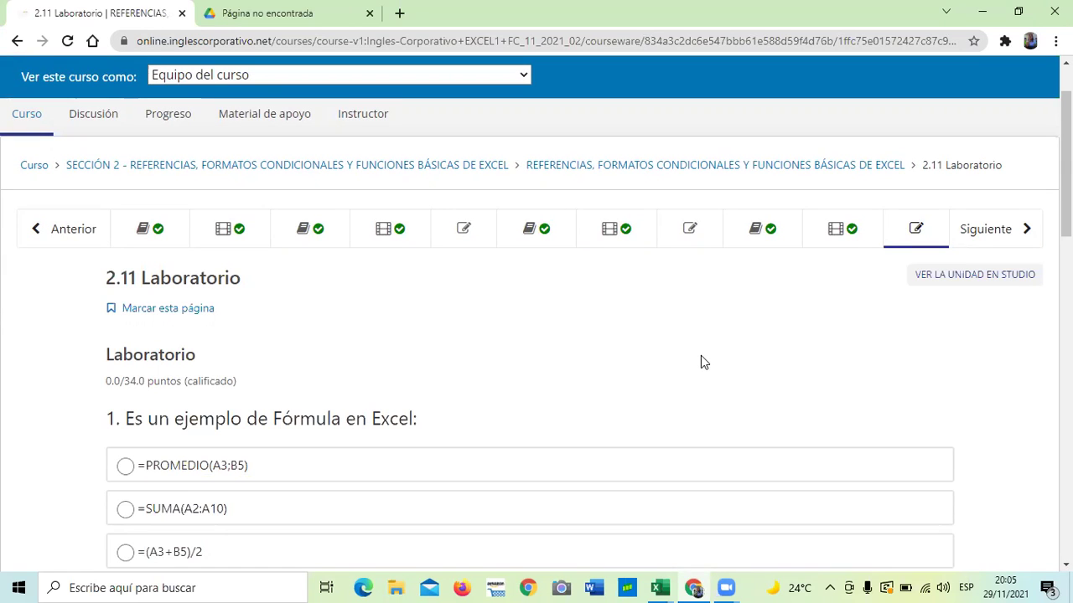
{"action": "scroll", "coordinate": [726, 329], "scroll_direction": "down", "scroll_amount": 1}
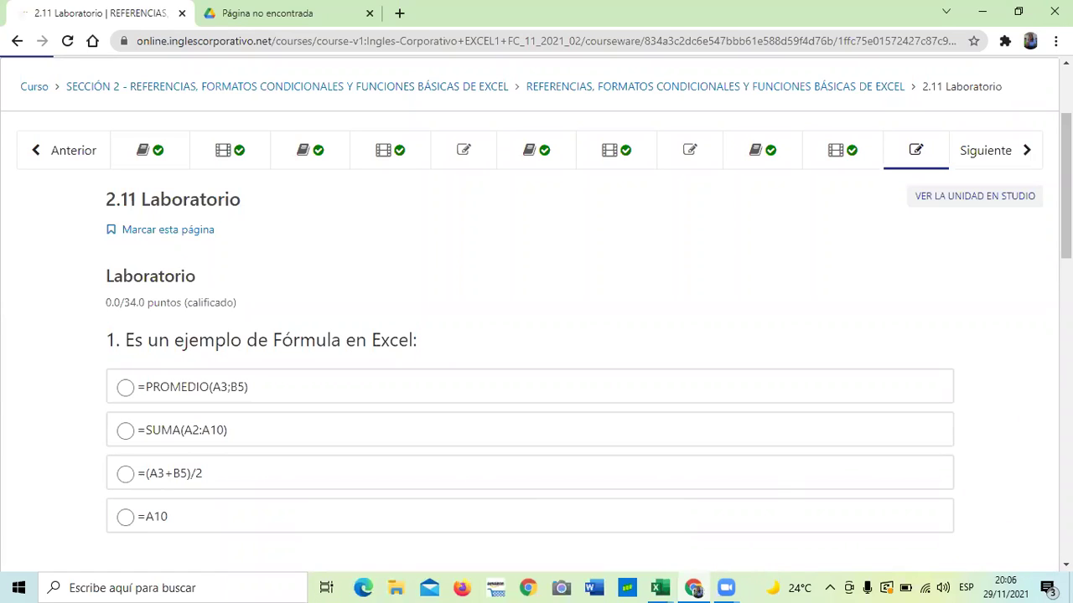
{"action": "scroll", "coordinate": [584, 285], "scroll_direction": "down", "scroll_amount": 1}
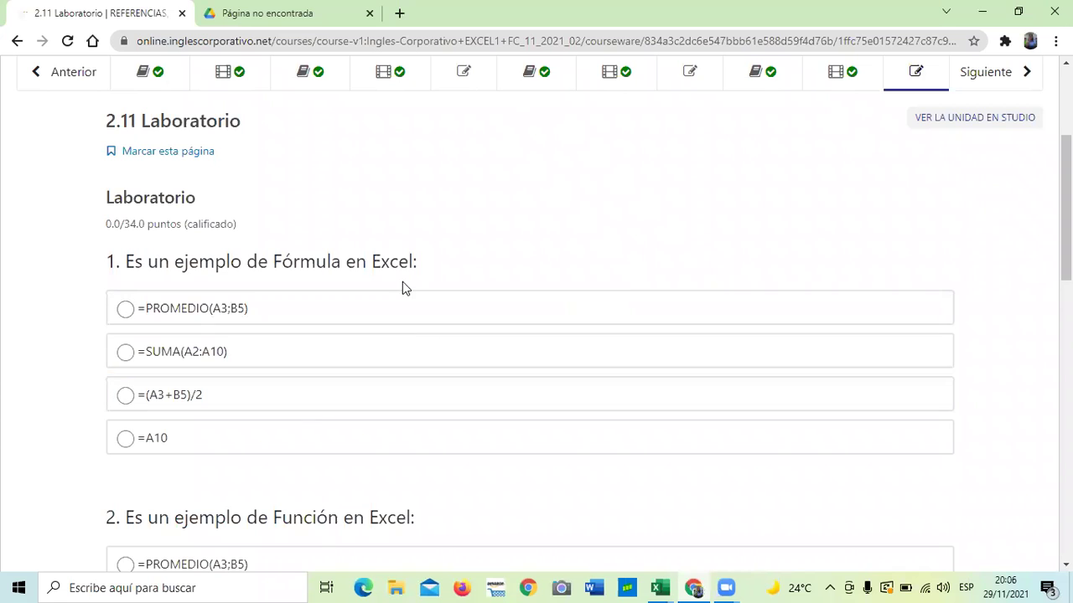
{"action": "scroll", "coordinate": [427, 197], "scroll_direction": "down", "scroll_amount": 1}
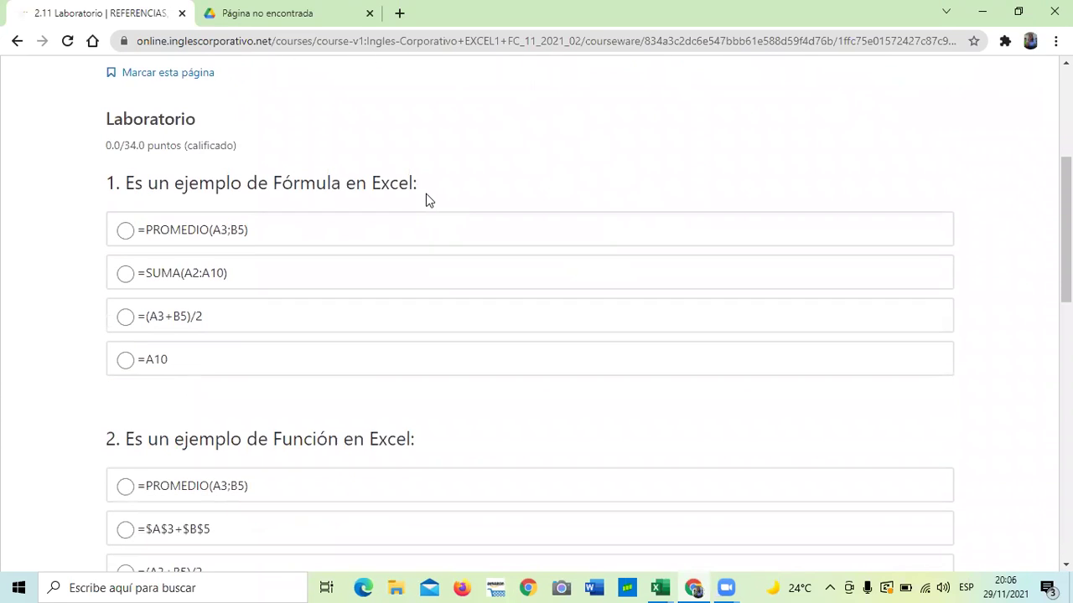
{"action": "scroll", "coordinate": [385, 210], "scroll_direction": "up", "scroll_amount": 2}
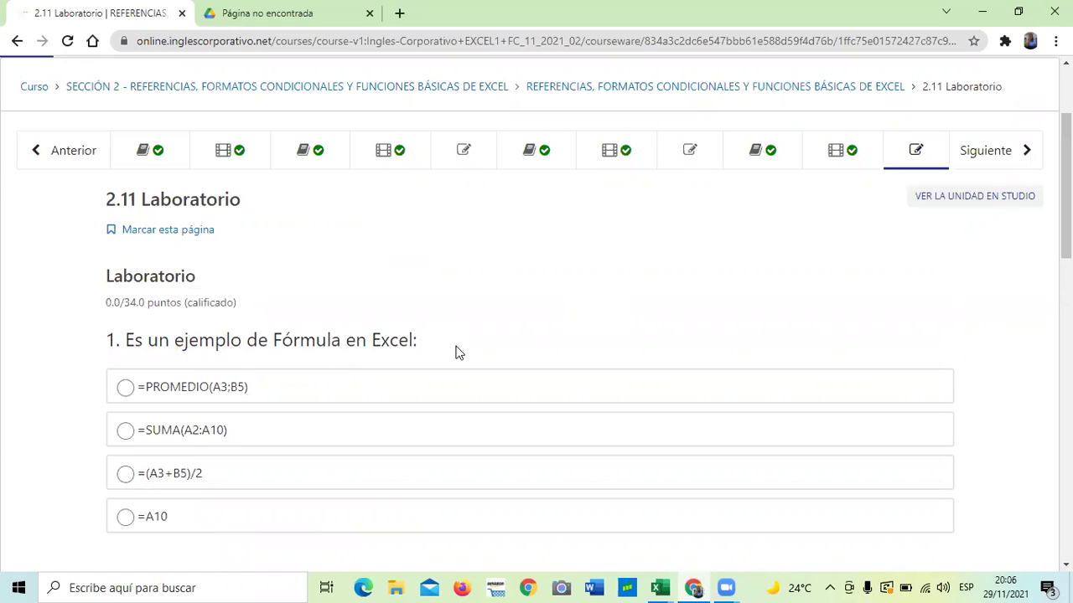
{"action": "scroll", "coordinate": [453, 354], "scroll_direction": "down", "scroll_amount": 1}
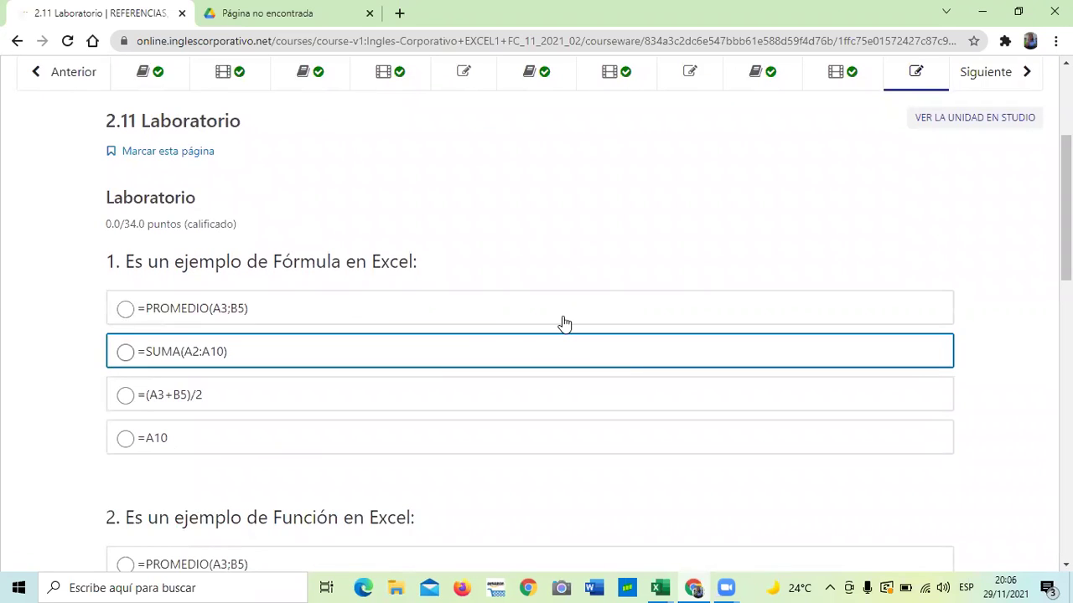
{"action": "scroll", "coordinate": [347, 326], "scroll_direction": "down", "scroll_amount": 1}
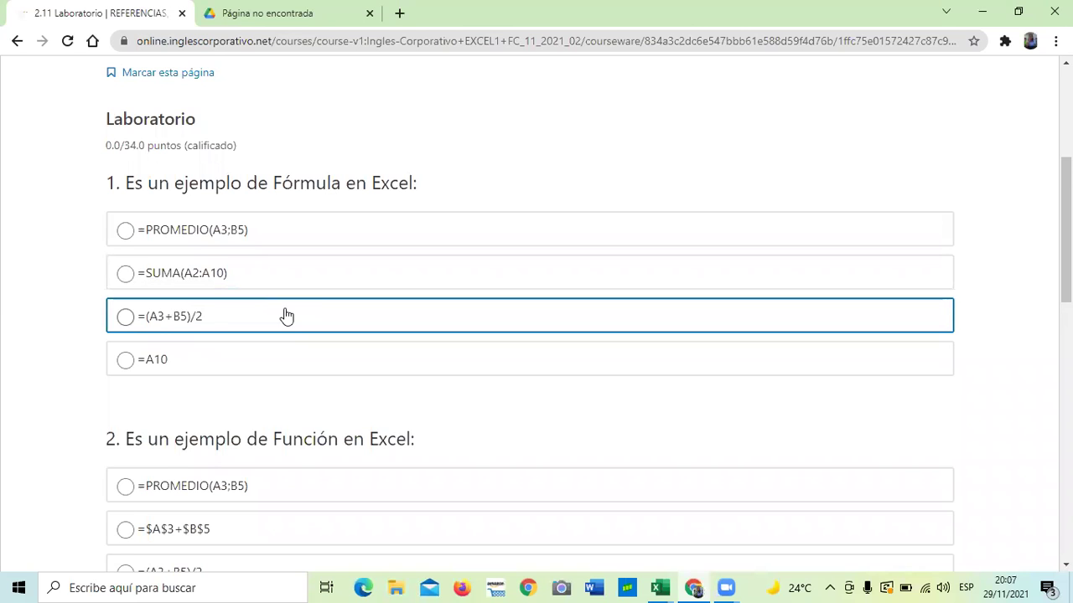
- Review laboratory questions 2 to 4 on functions, argument types and the ##### error, without answering them
{"action": "scroll", "coordinate": [285, 316], "scroll_direction": "down", "scroll_amount": 4}
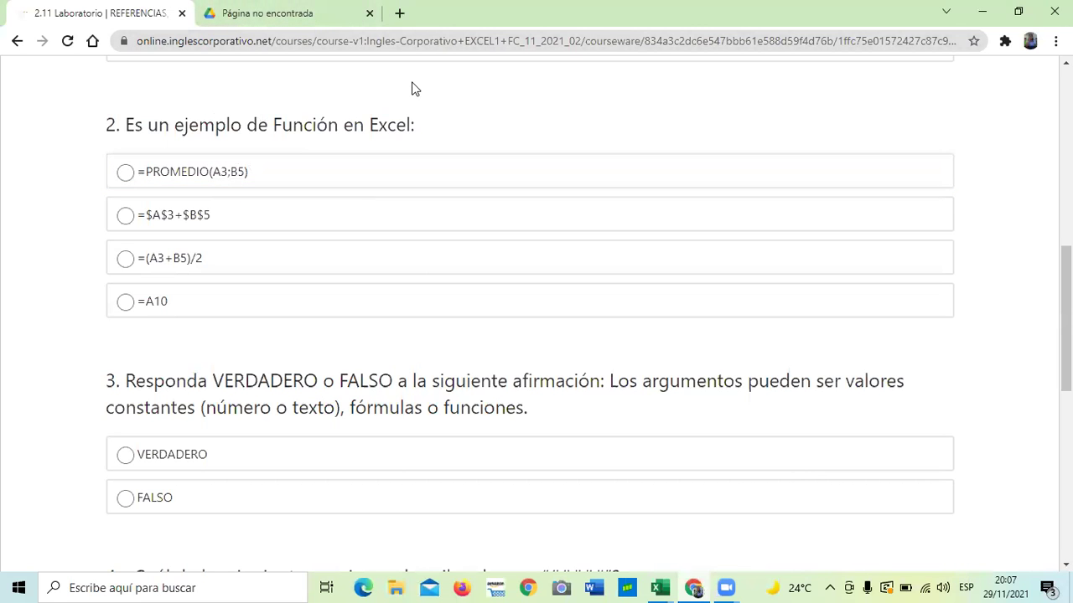
{"action": "scroll", "coordinate": [271, 196], "scroll_direction": "down", "scroll_amount": 2}
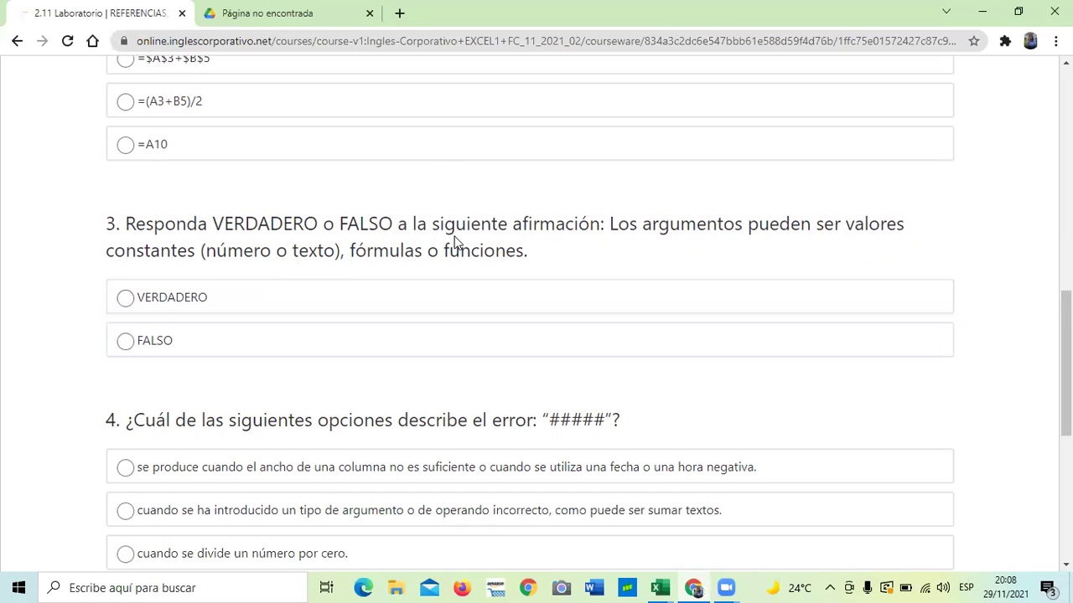
{"action": "scroll", "coordinate": [897, 344], "scroll_direction": "down", "scroll_amount": 4}
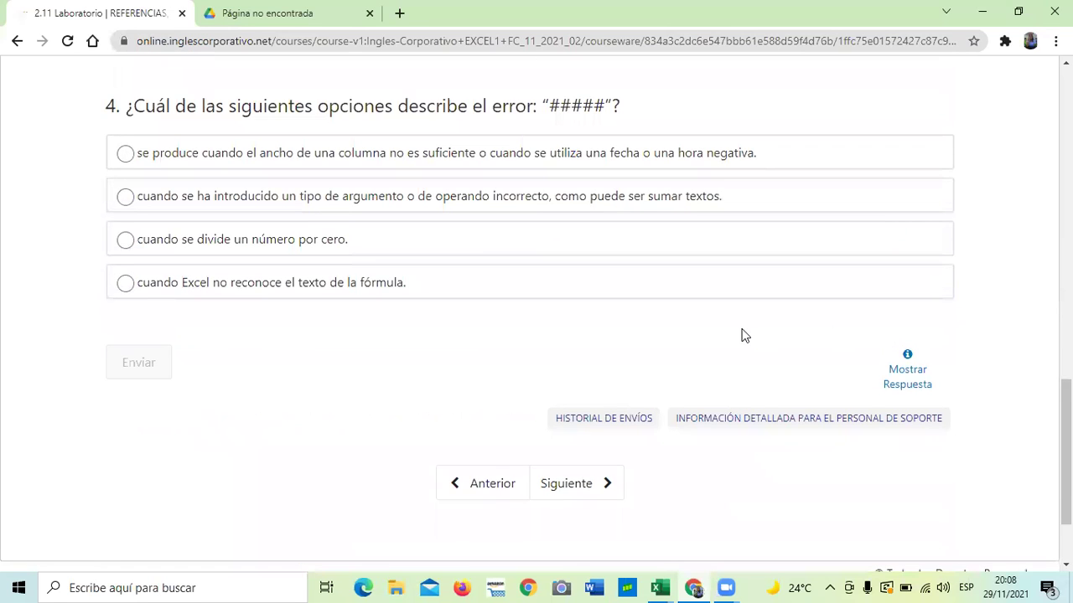
{"action": "scroll", "coordinate": [742, 335], "scroll_direction": "up", "scroll_amount": 1}
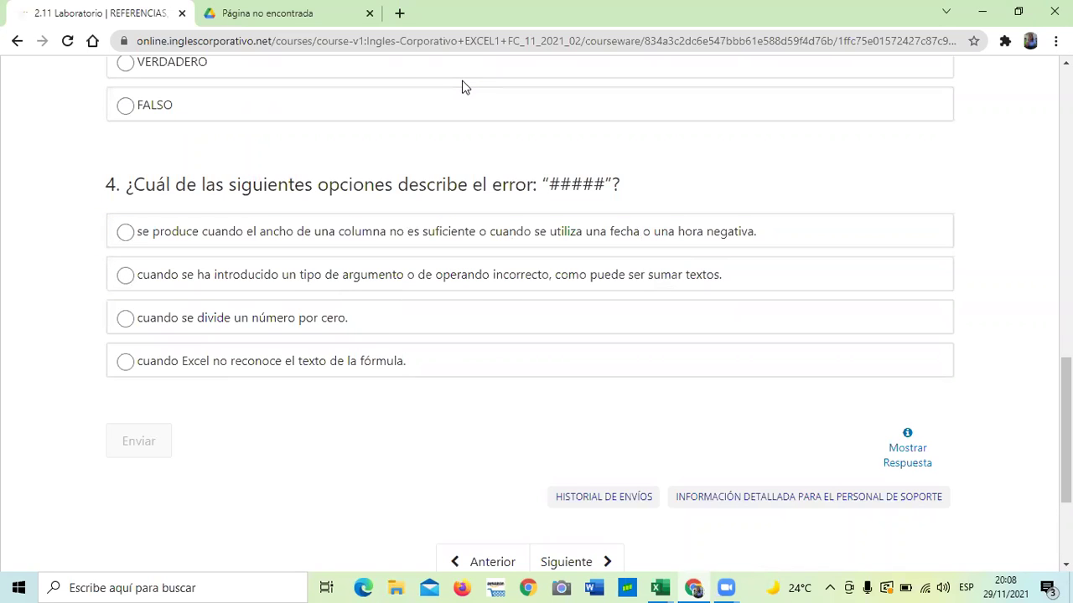
{"action": "scroll", "coordinate": [537, 287], "scroll_direction": "up", "scroll_amount": 2}
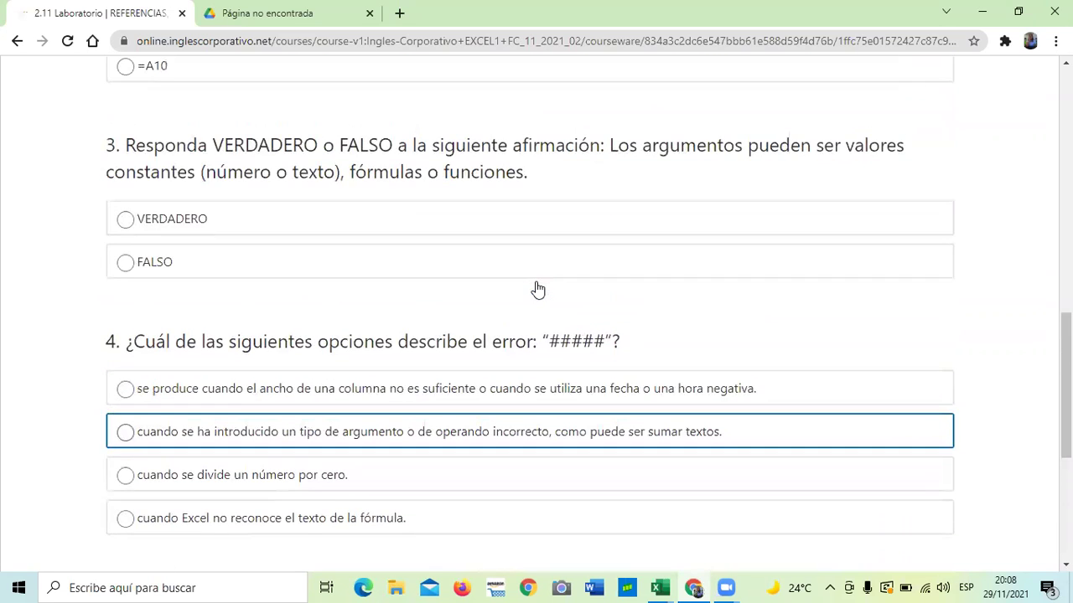
{"action": "scroll", "coordinate": [539, 288], "scroll_direction": "up", "scroll_amount": 3}
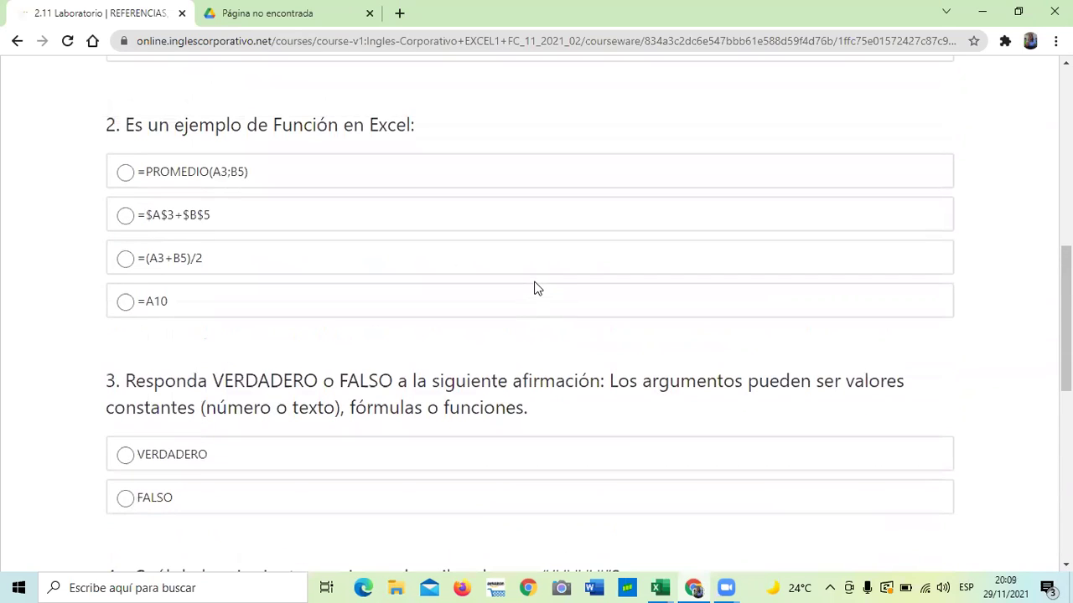
- Advance from the laboratory to the Examen de Medio Curso unit and view its introduction and first question
{"action": "scroll", "coordinate": [536, 287], "scroll_direction": "up", "scroll_amount": 8}
{"action": "scroll", "coordinate": [535, 280], "scroll_direction": "down", "scroll_amount": 3}
{"action": "scroll", "coordinate": [534, 278], "scroll_direction": "up", "scroll_amount": 3}
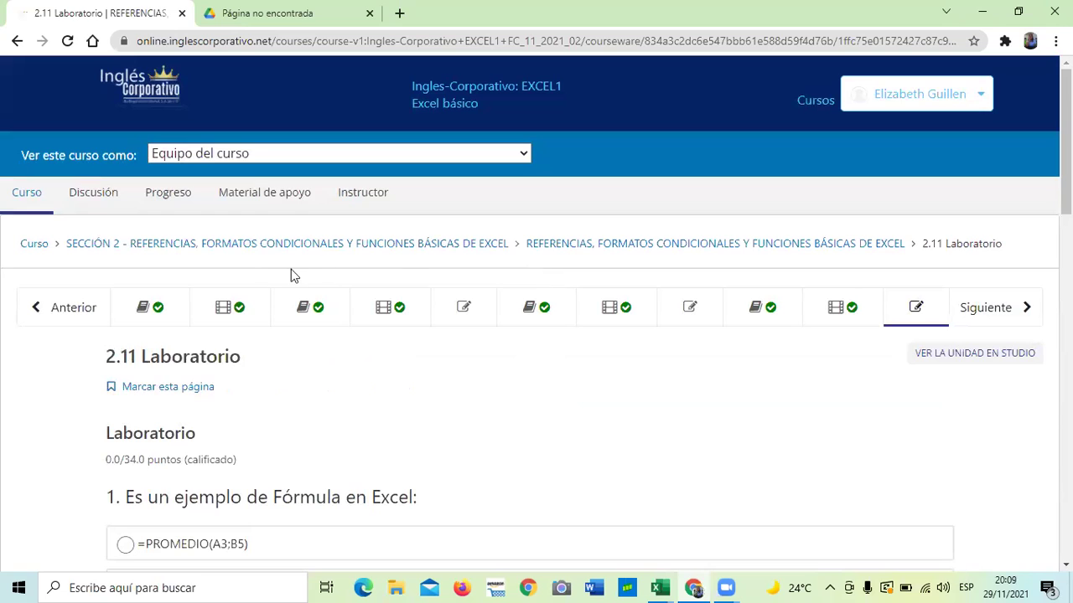
{"action": "left_click", "coordinate": [996, 310]}
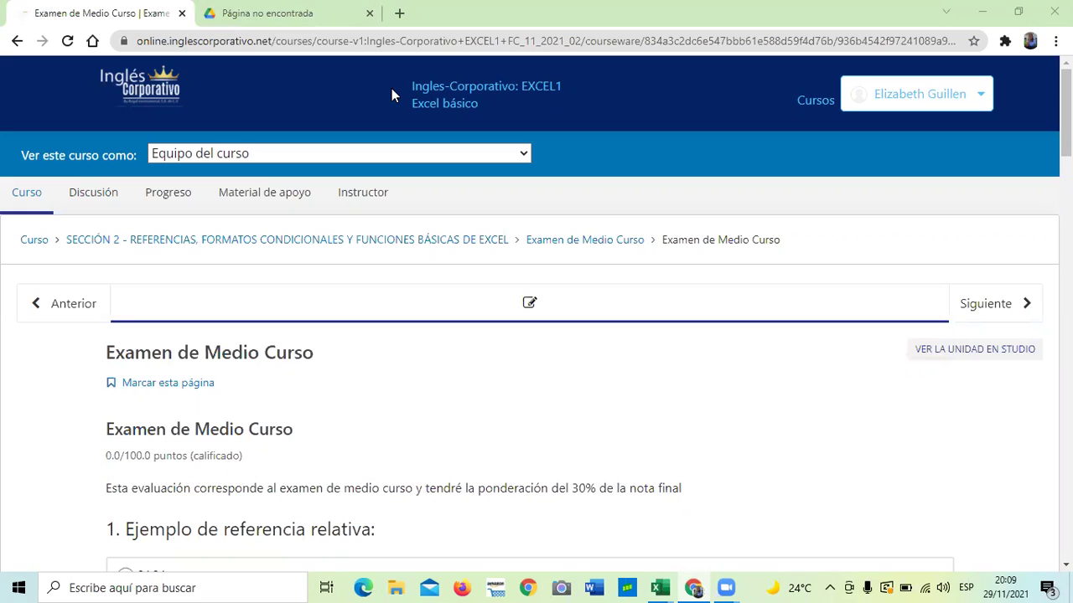
{"action": "scroll", "coordinate": [536, 335], "scroll_direction": "down", "scroll_amount": 3}
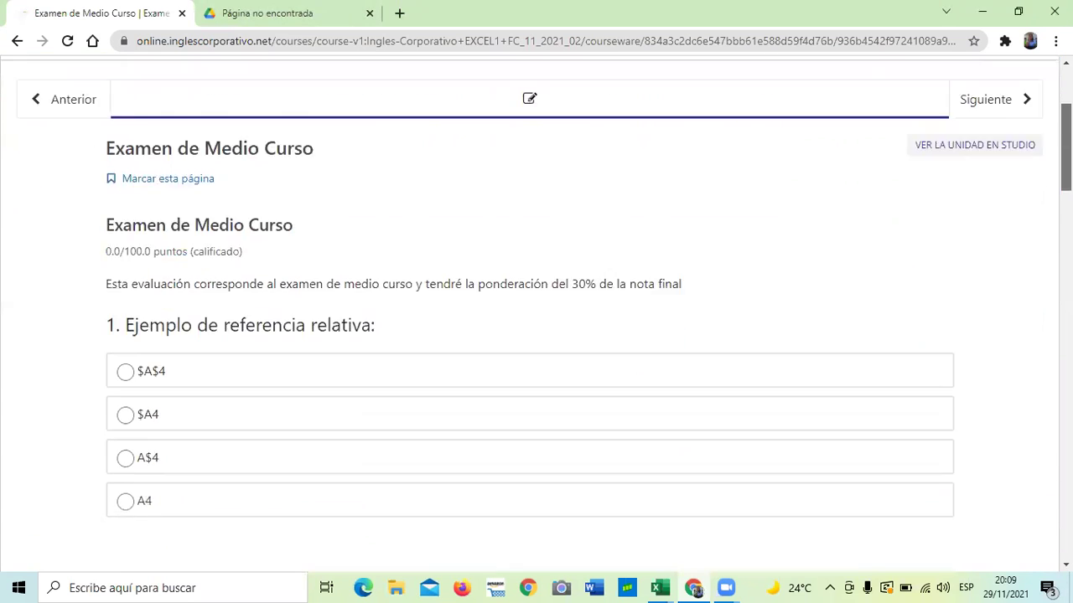
{"action": "scroll", "coordinate": [536, 335], "scroll_direction": "up", "scroll_amount": 1}
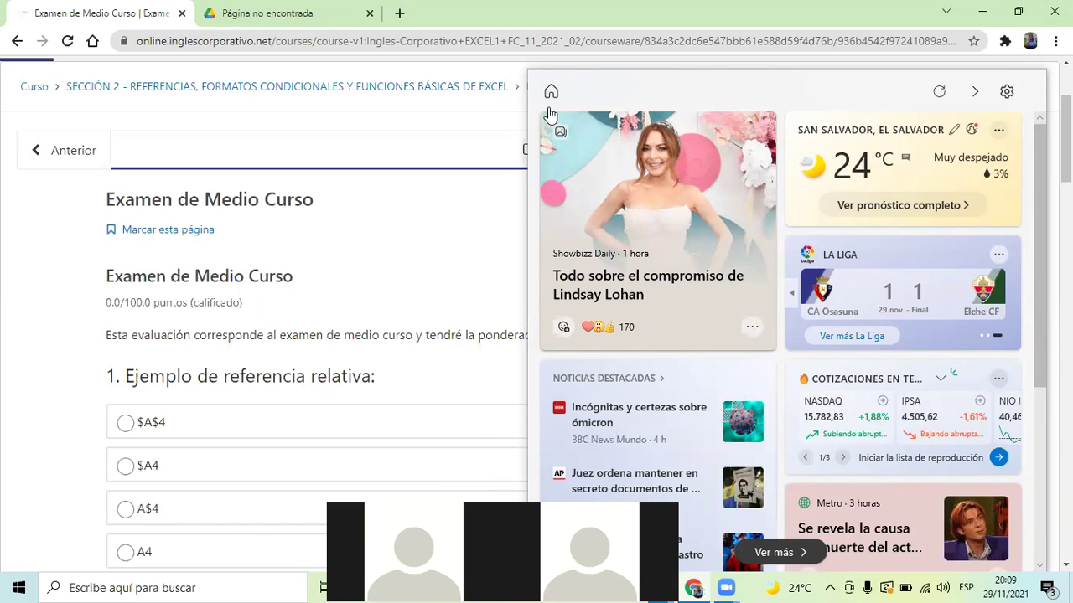
{"action": "left_click", "coordinate": [976, 96]}
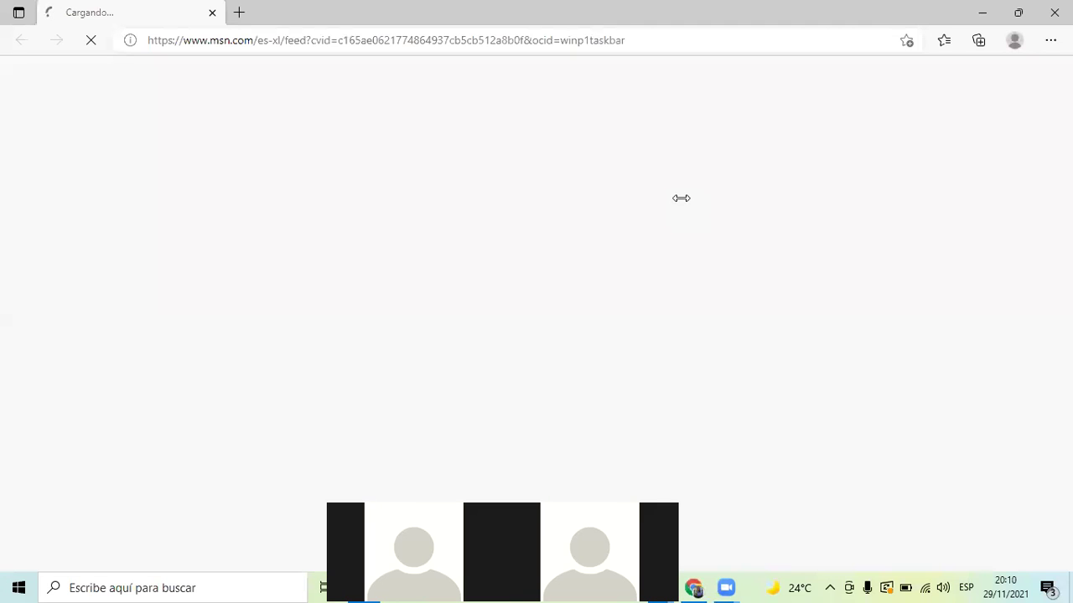
{"action": "left_click", "coordinate": [984, 12]}
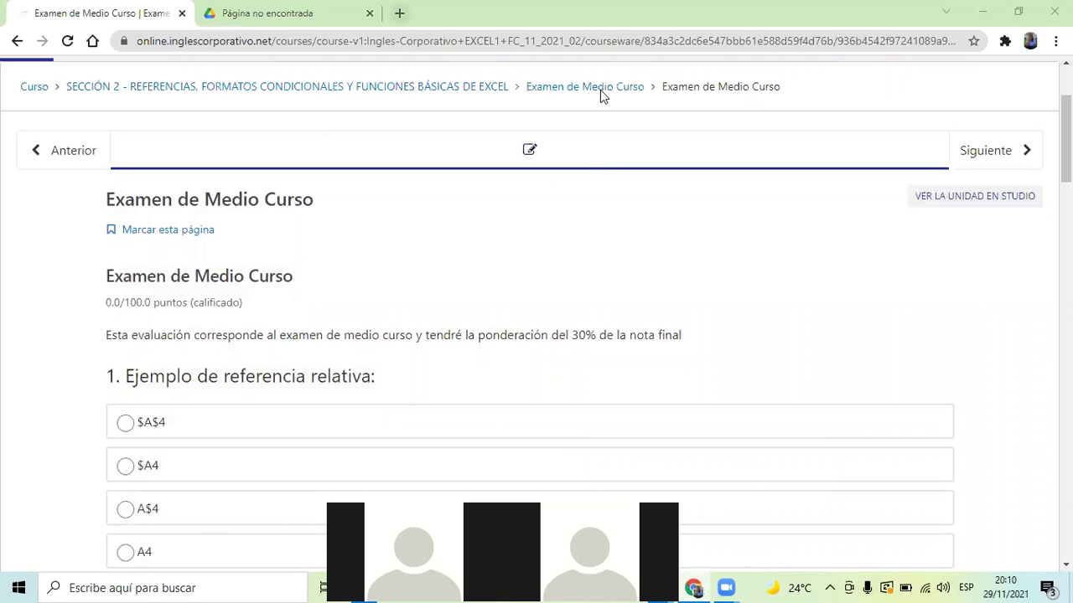
- Examine the midterm exam's grade weighting note and its first question on relative references
{"action": "scroll", "coordinate": [666, 335], "scroll_direction": "down", "scroll_amount": 4}
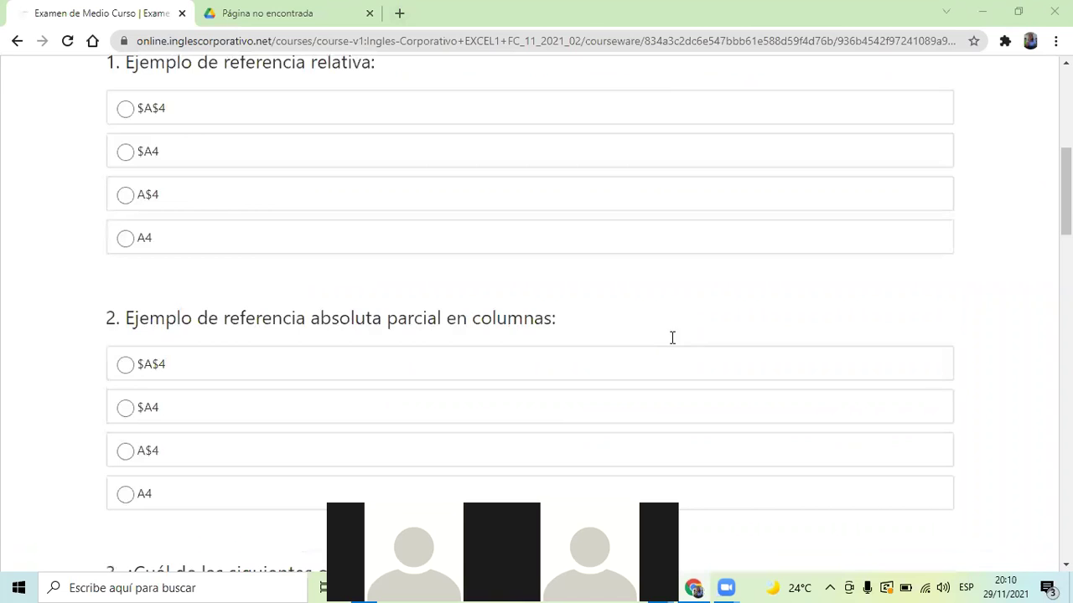
{"action": "scroll", "coordinate": [665, 336], "scroll_direction": "up", "scroll_amount": 4}
{"action": "scroll", "coordinate": [665, 336], "scroll_direction": "up", "scroll_amount": 3}
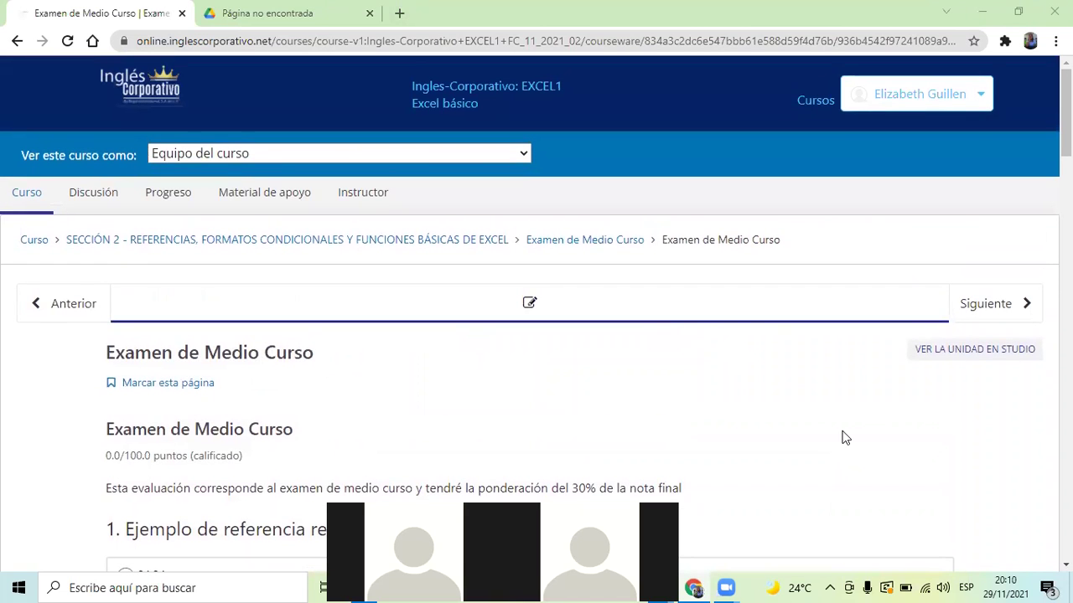
{"action": "scroll", "coordinate": [536, 335], "scroll_direction": "down", "scroll_amount": 2}
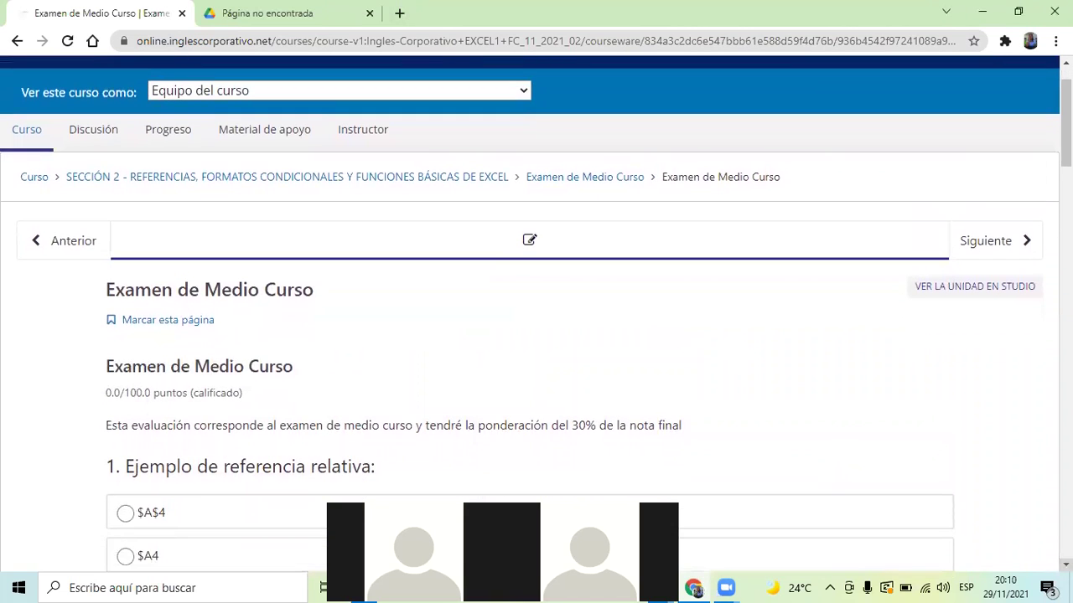
{"action": "scroll", "coordinate": [611, 115], "scroll_direction": "down", "scroll_amount": 1}
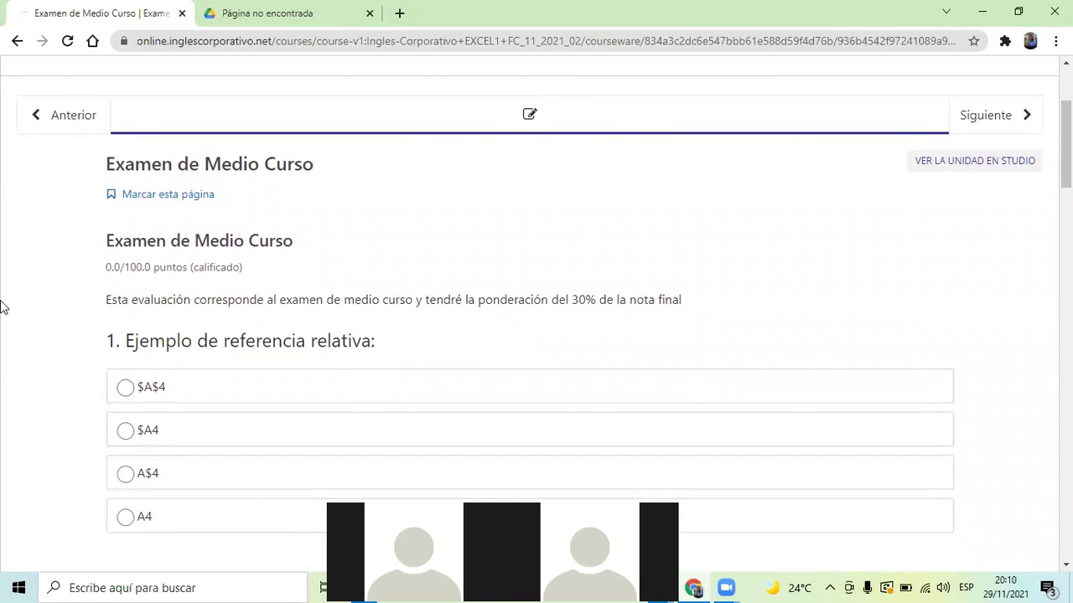
{"action": "scroll", "coordinate": [199, 316], "scroll_direction": "up", "scroll_amount": 1}
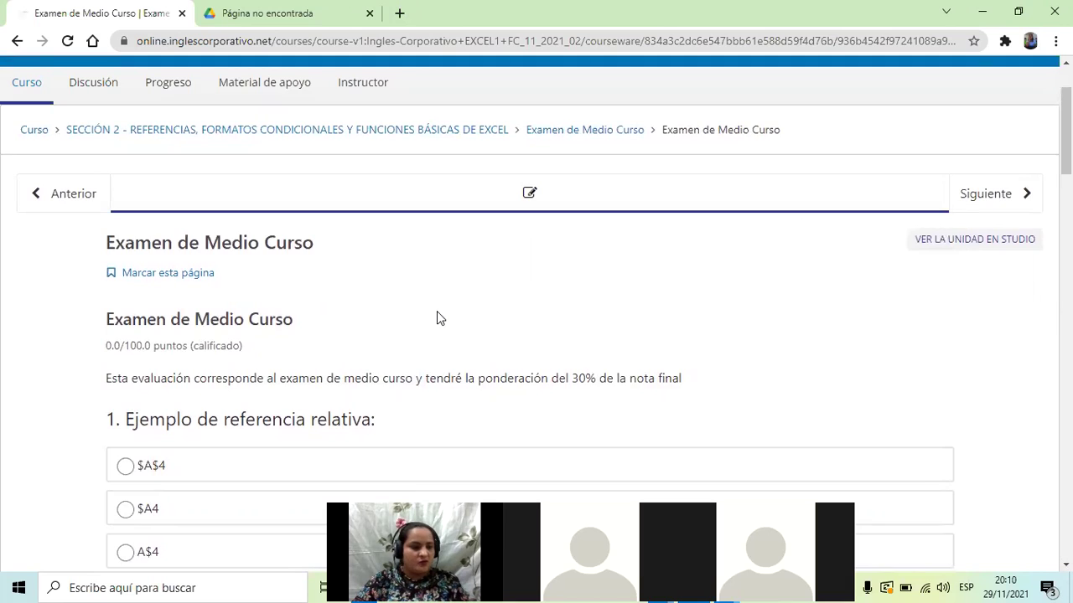
{"action": "scroll", "coordinate": [437, 317], "scroll_direction": "down", "scroll_amount": 1}
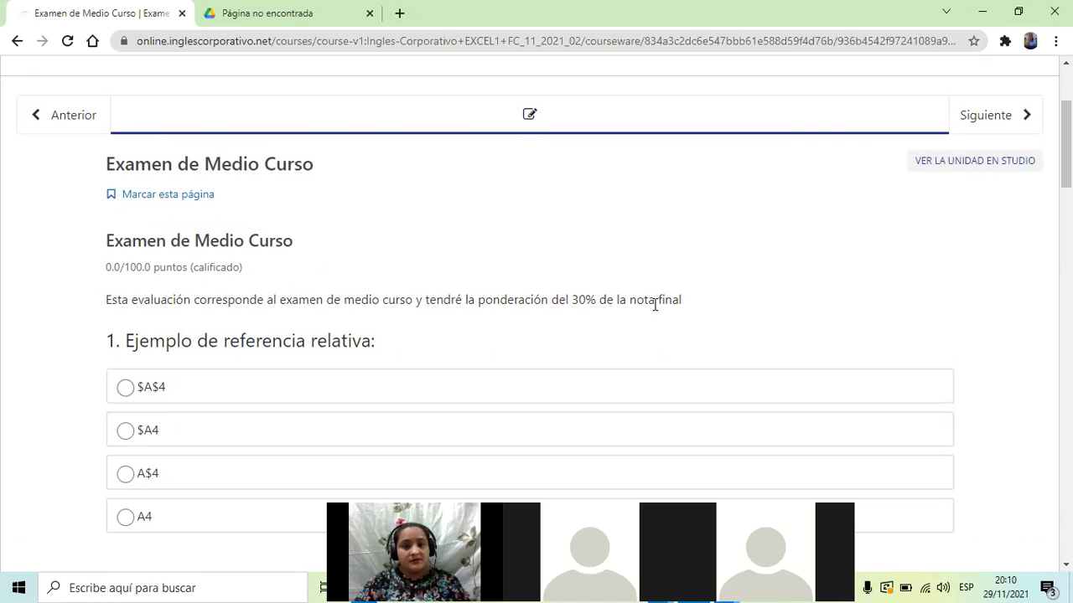
{"action": "scroll", "coordinate": [641, 319], "scroll_direction": "down", "scroll_amount": 1}
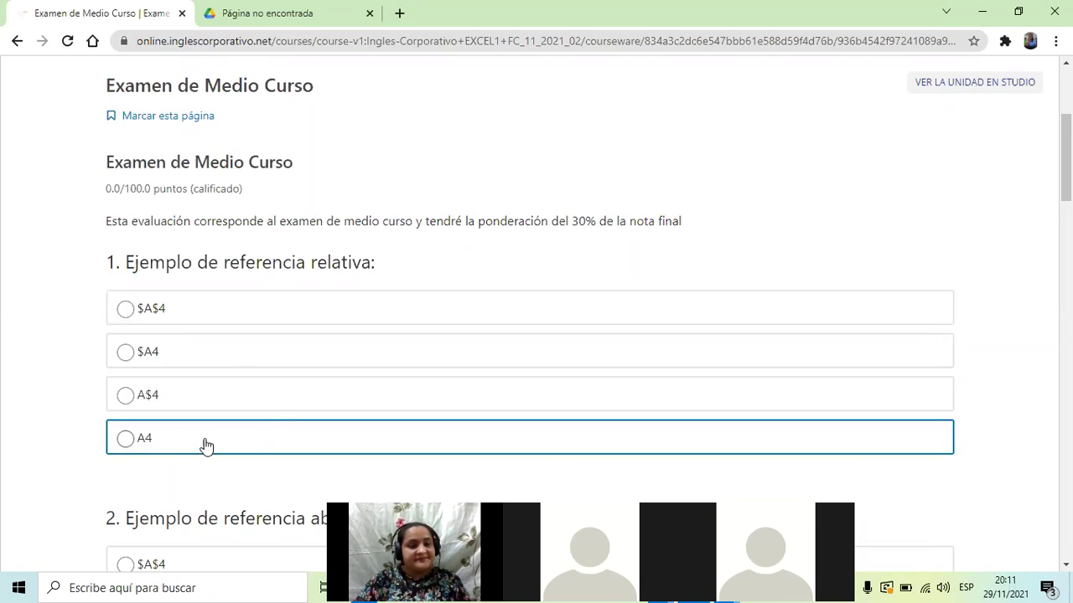
- Read midterm exam questions 2 to 6 on partial absolute references, the #¡DIV/0! and ##### errors, and the currently selected cell
{"action": "scroll", "coordinate": [206, 446], "scroll_direction": "down", "scroll_amount": 1}
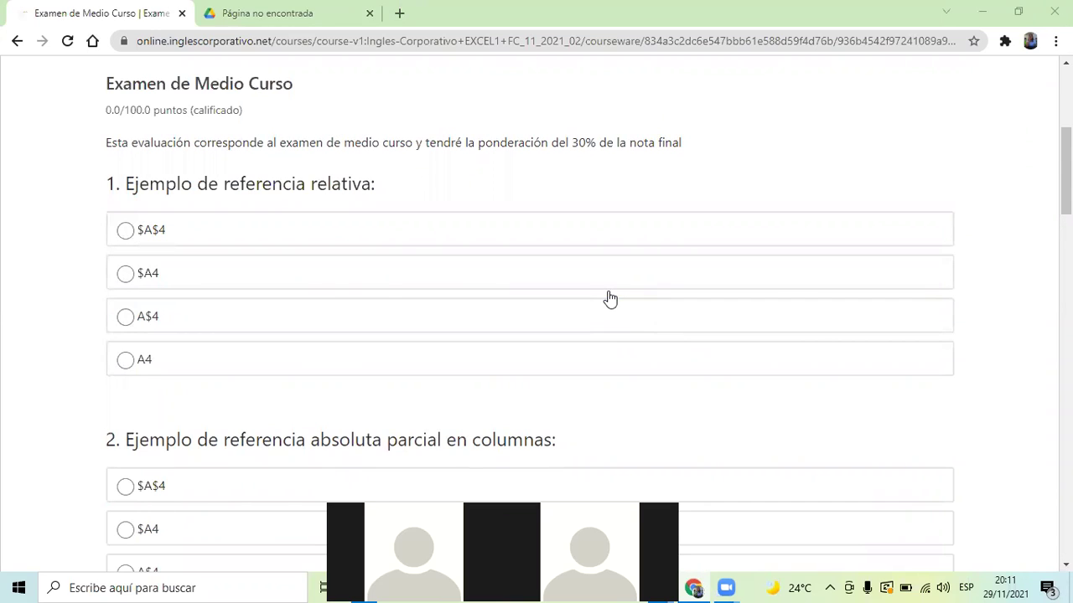
{"action": "scroll", "coordinate": [359, 313], "scroll_direction": "down", "scroll_amount": 3}
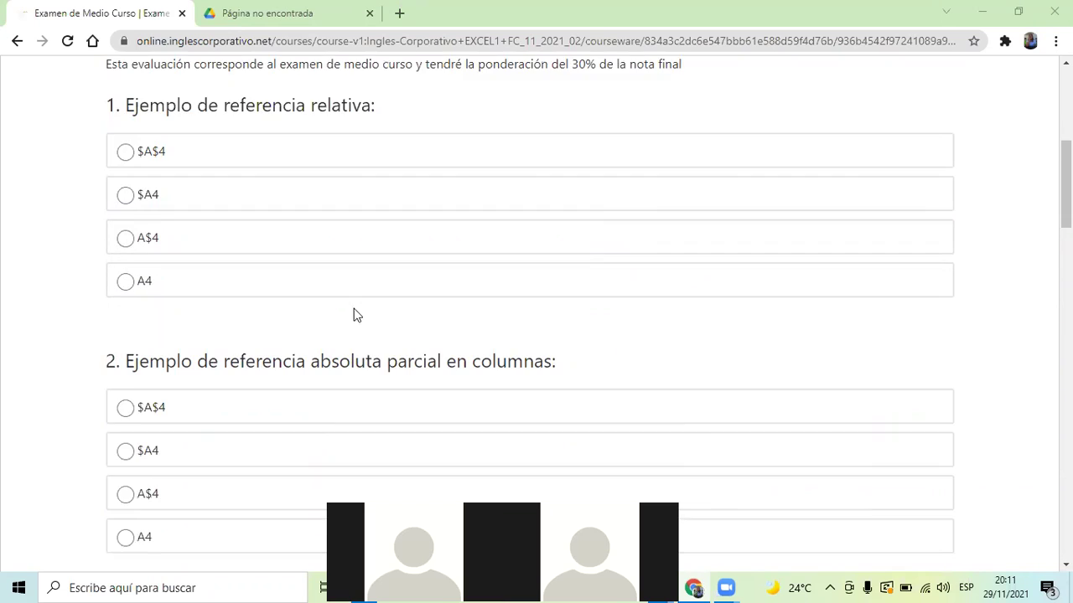
{"action": "scroll", "coordinate": [362, 312], "scroll_direction": "down", "scroll_amount": 1}
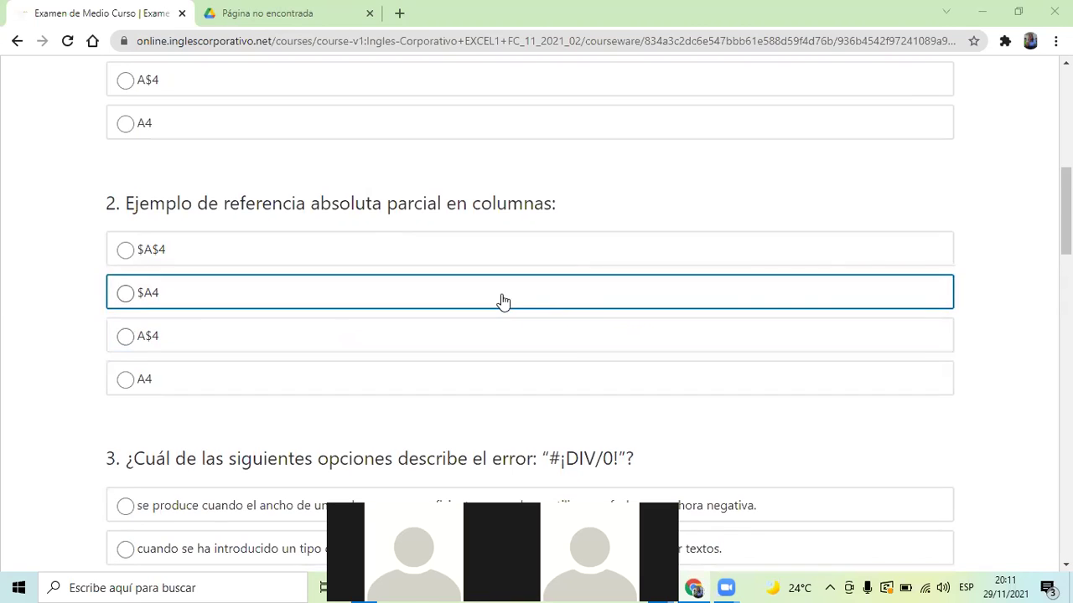
{"action": "scroll", "coordinate": [503, 302], "scroll_direction": "down", "scroll_amount": 3}
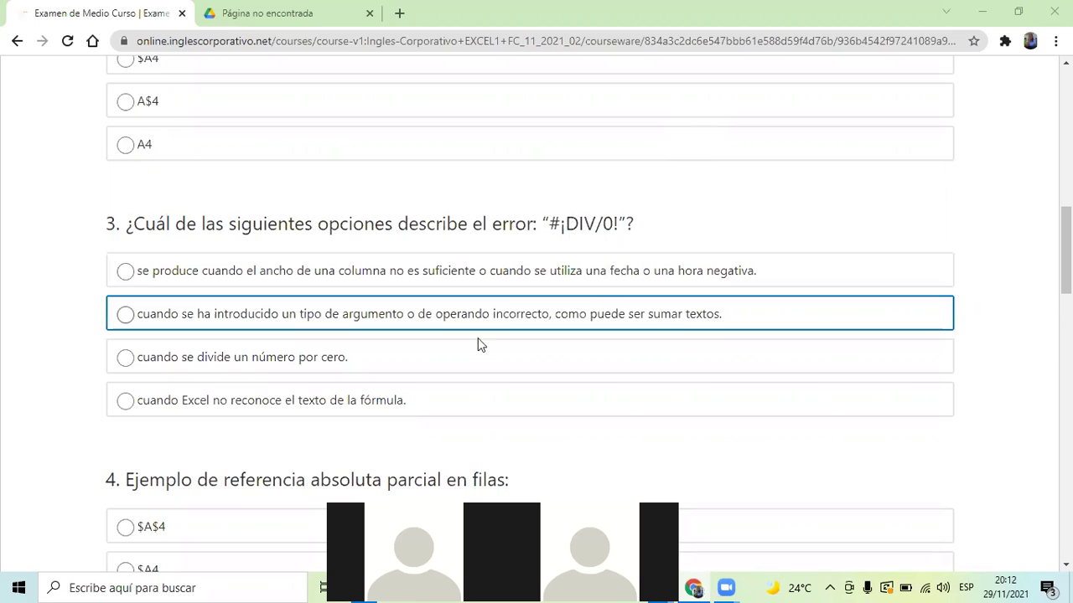
{"action": "scroll", "coordinate": [522, 299], "scroll_direction": "down", "scroll_amount": 3}
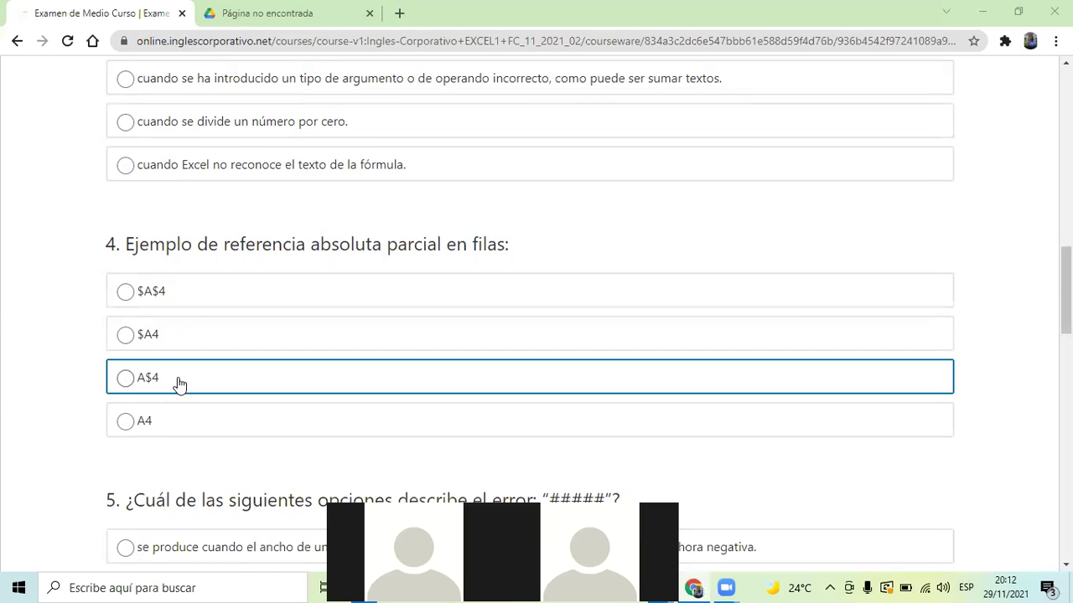
{"action": "scroll", "coordinate": [180, 383], "scroll_direction": "down", "scroll_amount": 3}
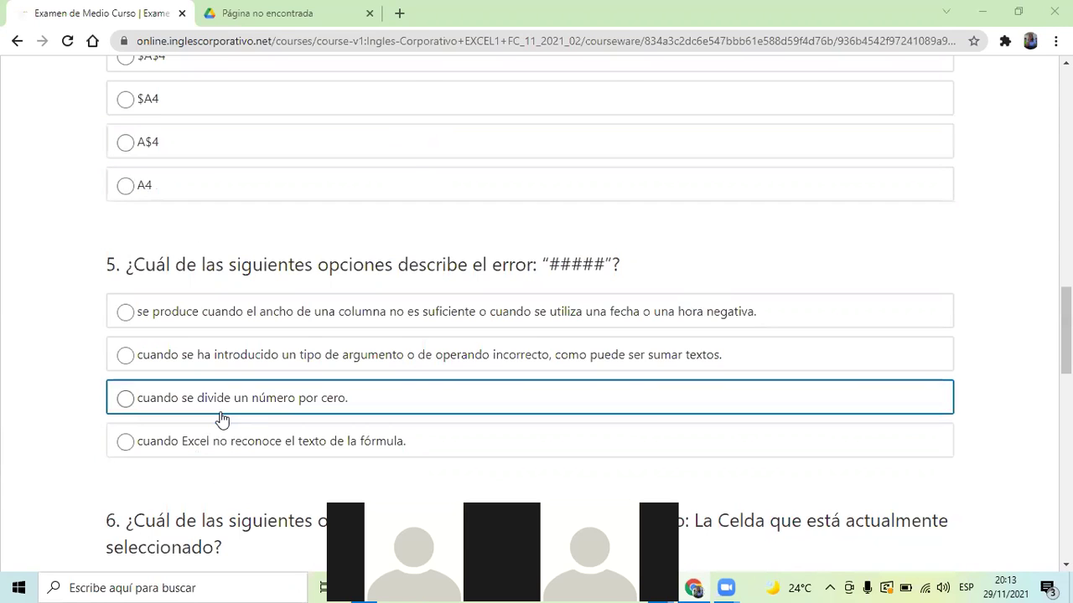
{"action": "scroll", "coordinate": [376, 358], "scroll_direction": "down", "scroll_amount": 3}
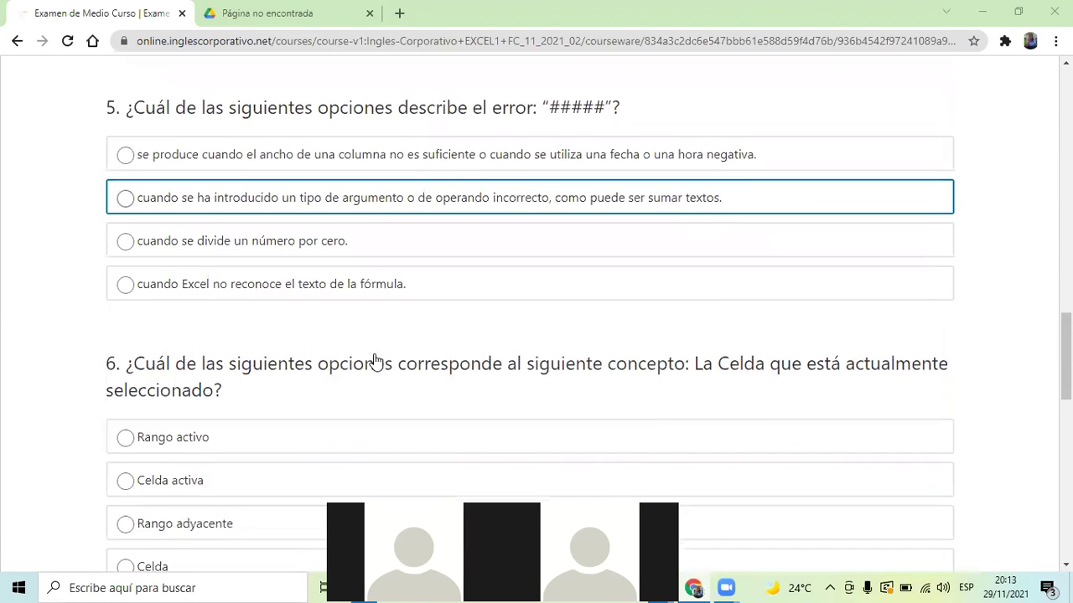
{"action": "scroll", "coordinate": [375, 361], "scroll_direction": "up", "scroll_amount": 1}
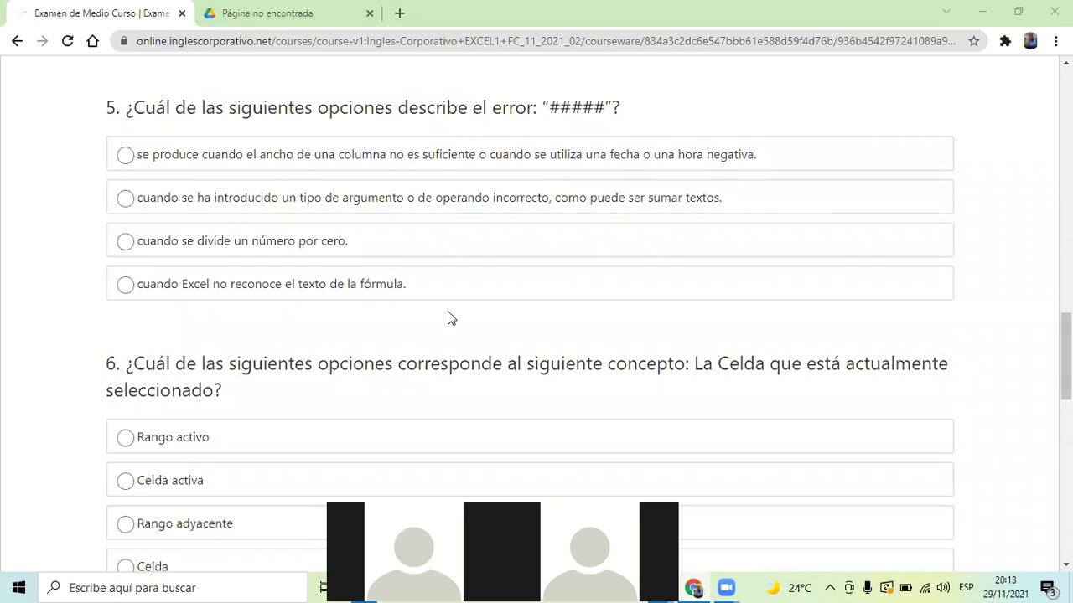
- Read midterm exam questions 6 to 8 on the selected cell, non-correlative navigation keys and activating reference types, without answering them
{"action": "scroll", "coordinate": [447, 318], "scroll_direction": "down", "scroll_amount": 1}
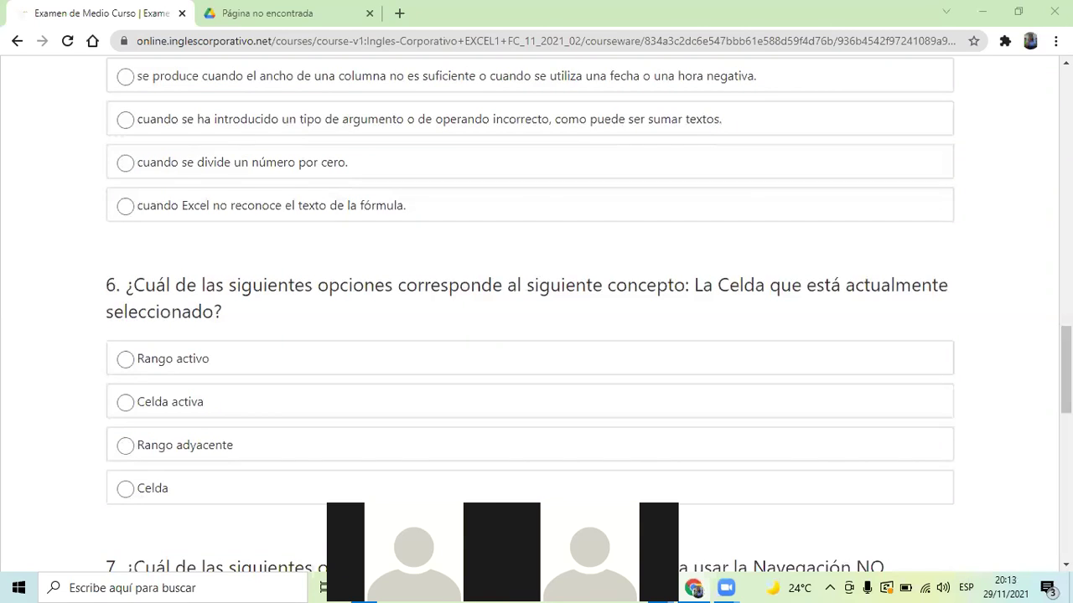
{"action": "scroll", "coordinate": [438, 332], "scroll_direction": "down", "scroll_amount": 1}
{"action": "scroll", "coordinate": [438, 335], "scroll_direction": "down", "scroll_amount": 3}
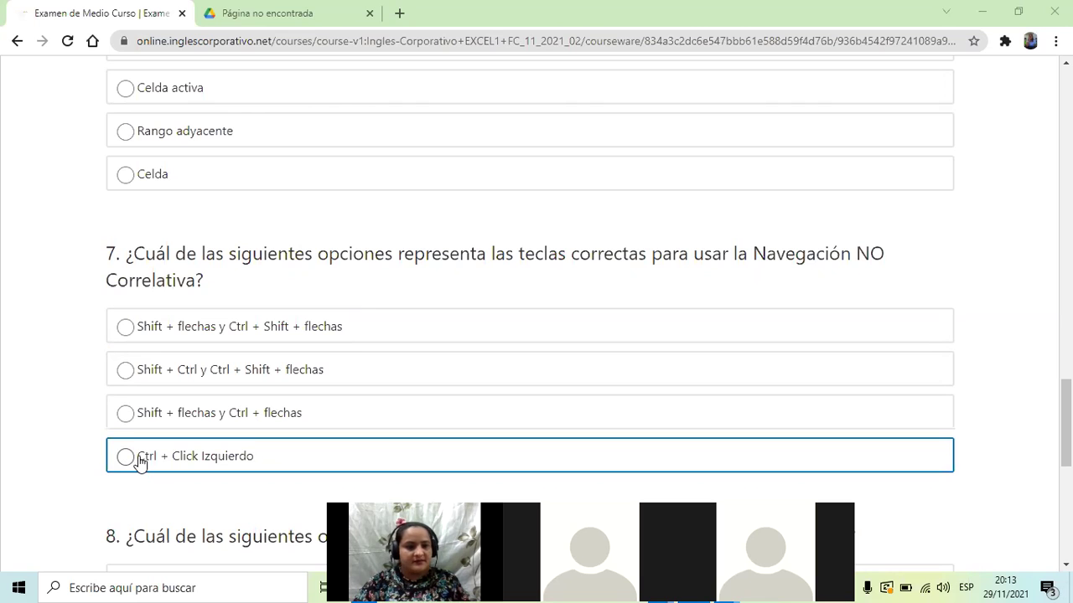
{"action": "scroll", "coordinate": [369, 394], "scroll_direction": "down", "scroll_amount": 3}
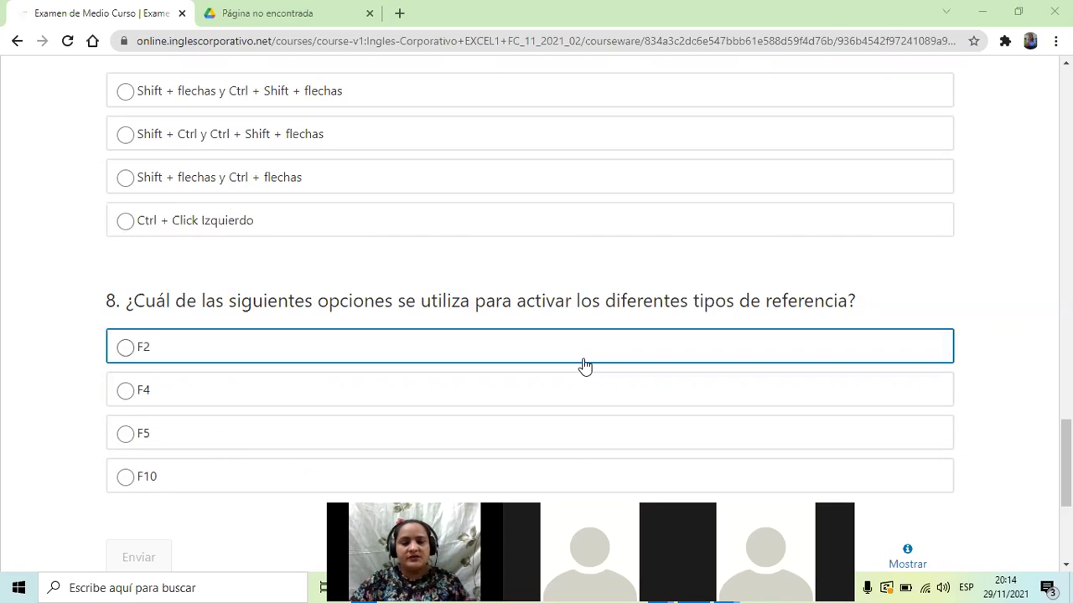
{"action": "scroll", "coordinate": [584, 361], "scroll_direction": "down", "scroll_amount": 4}
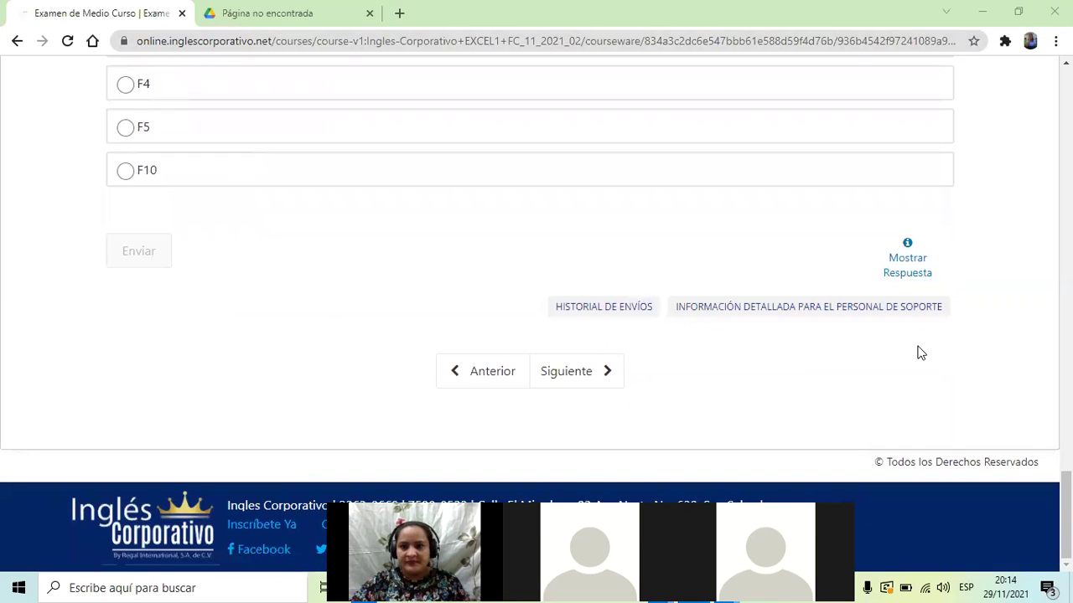
- Advance to unit 3.1 - Objetivo de la lección and read its objective and the introduction to using filters
{"action": "left_click", "coordinate": [568, 377]}
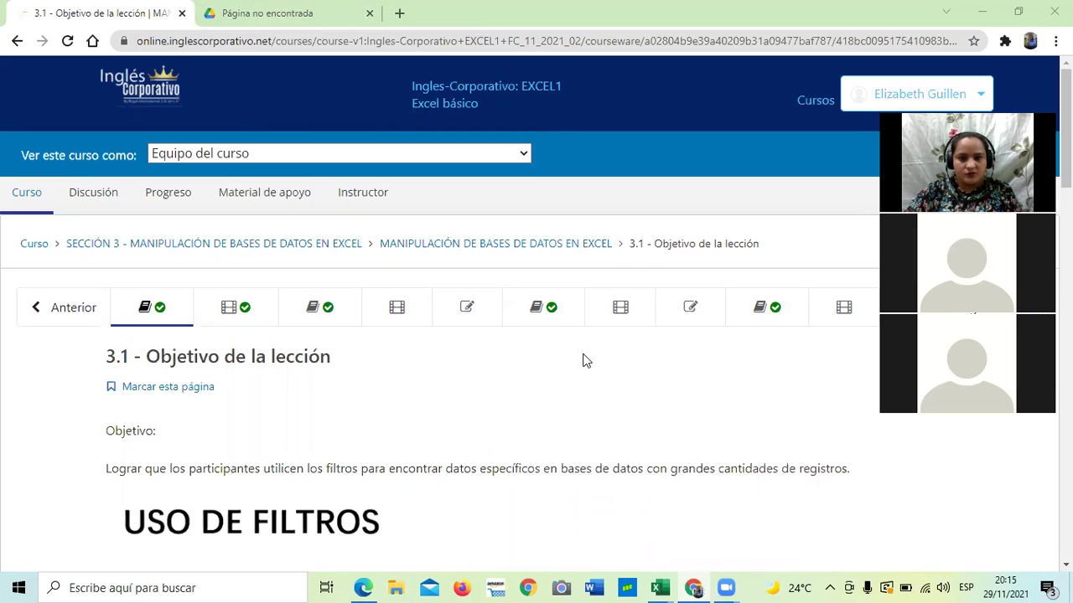
{"action": "scroll", "coordinate": [610, 377], "scroll_direction": "down", "scroll_amount": 1}
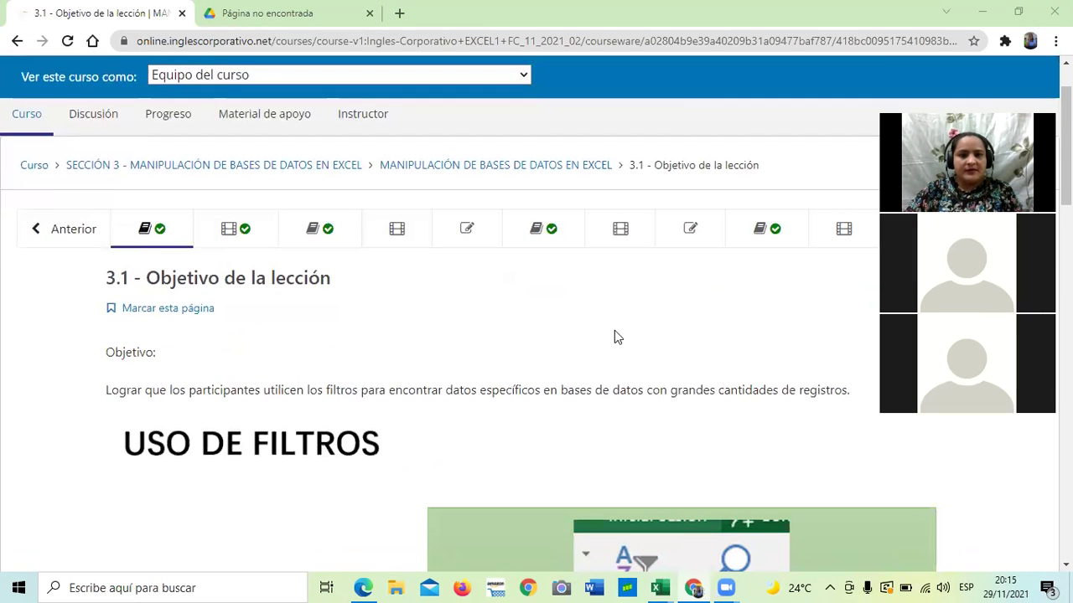
{"action": "scroll", "coordinate": [644, 323], "scroll_direction": "down", "scroll_amount": 2}
{"action": "scroll", "coordinate": [646, 321], "scroll_direction": "down", "scroll_amount": 2}
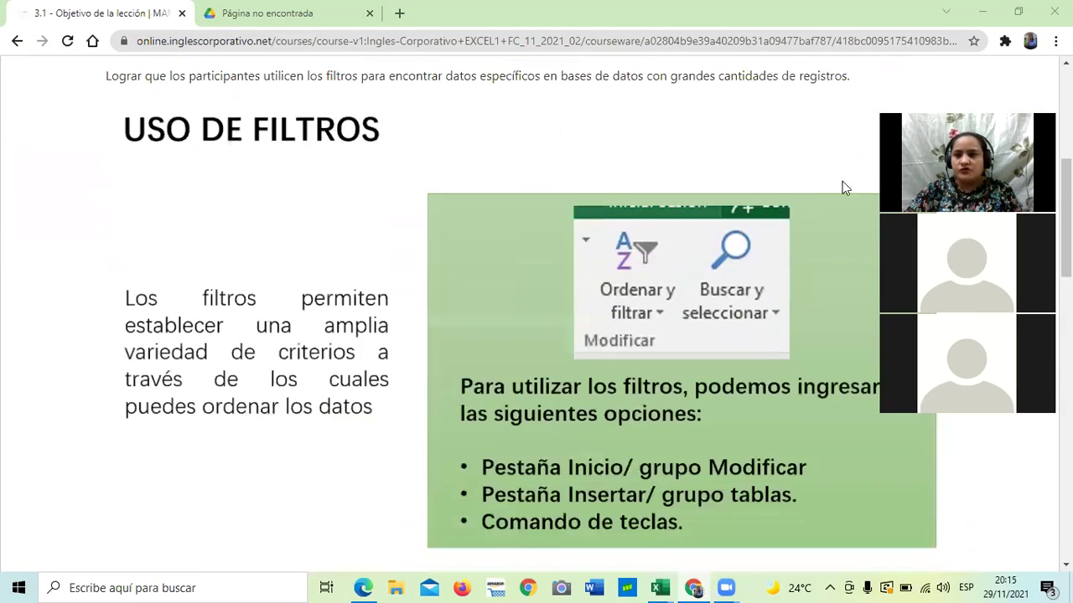
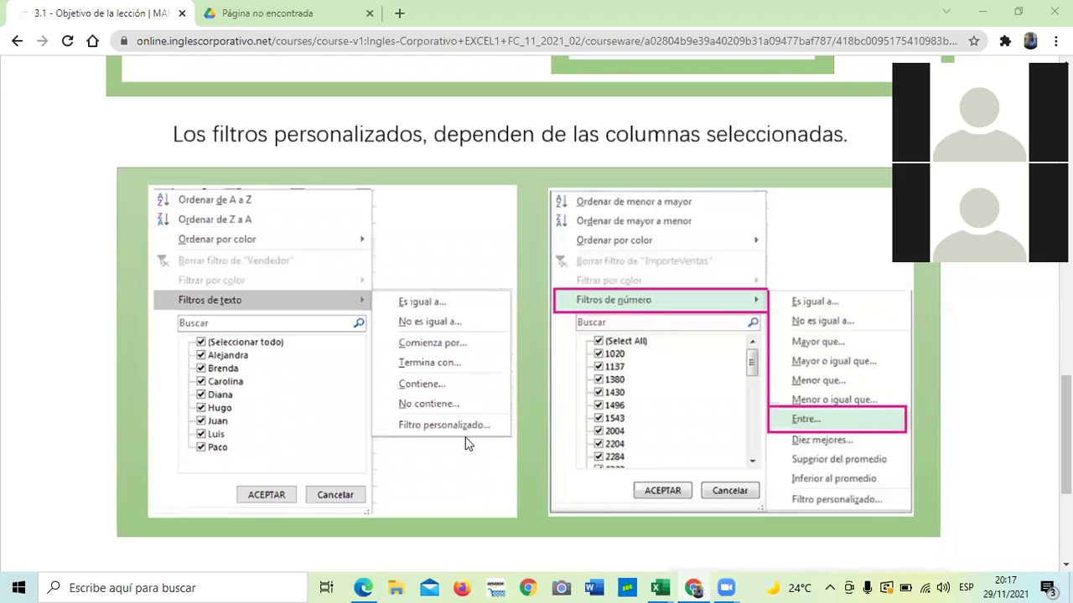
- Review the text and number custom filter examples and advance to unit 3.2 - Uso de filtros
{"action": "scroll", "coordinate": [450, 303], "scroll_direction": "up", "scroll_amount": 1}
{"action": "scroll", "coordinate": [450, 304], "scroll_direction": "down", "scroll_amount": 2}
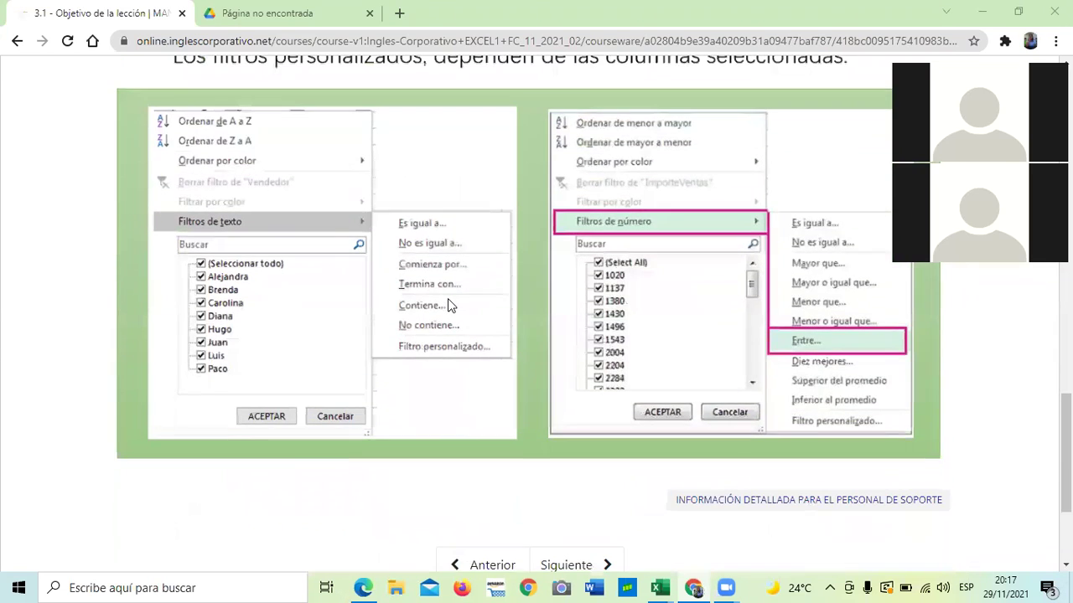
{"action": "scroll", "coordinate": [447, 299], "scroll_direction": "down", "scroll_amount": 3}
{"action": "left_click", "coordinate": [596, 374]}
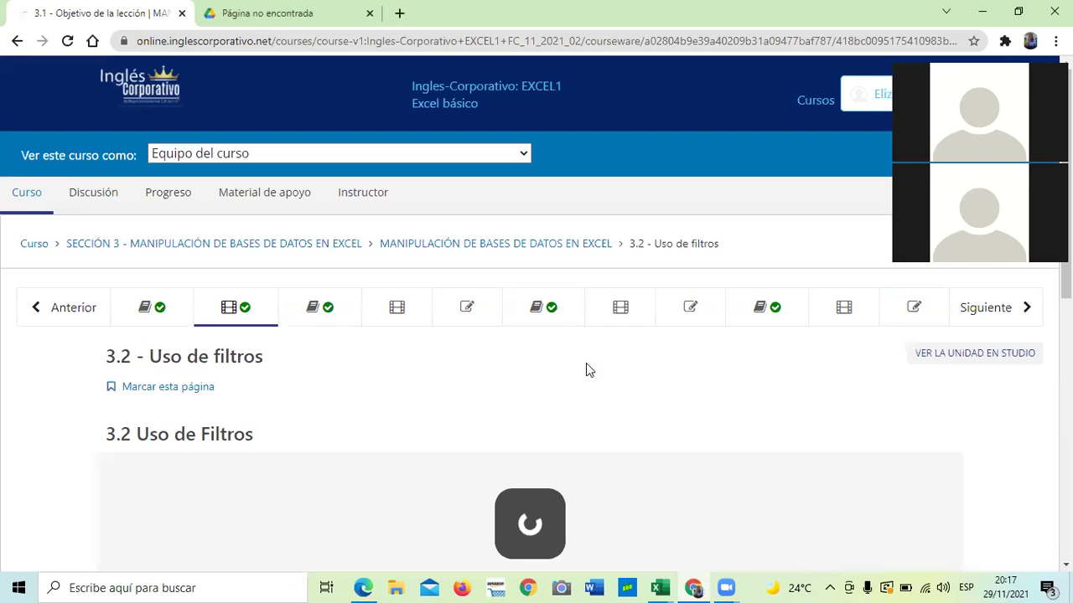
- Raise the system volume to 100 and look over the lesson video and the Section 3 activity template link
{"action": "key", "text": "XF86AudioRaiseVolume"}
{"action": "key", "text": "XF86AudioRaiseVolume"}
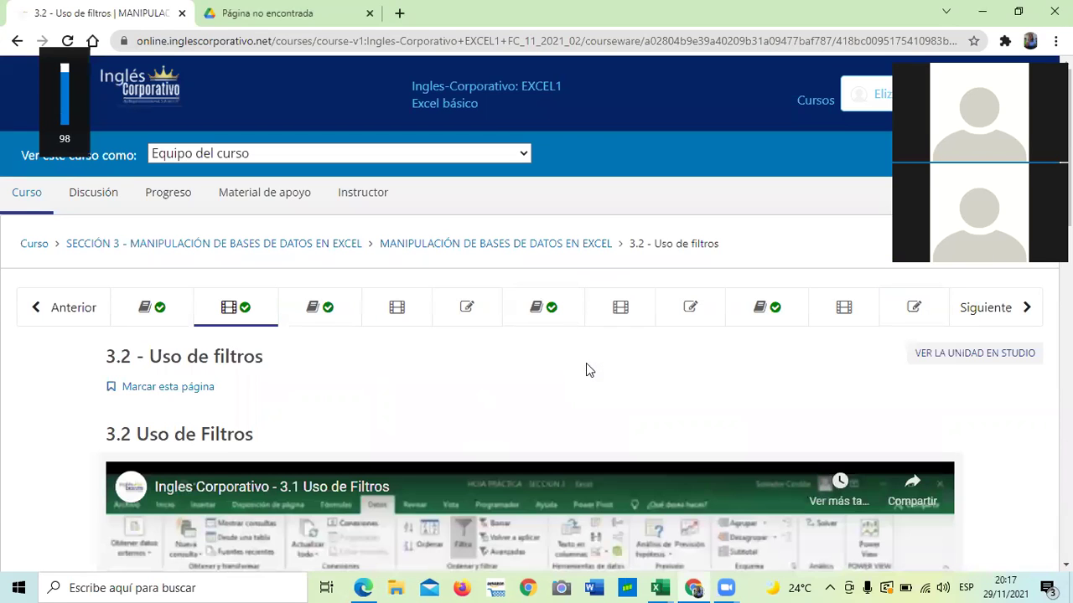
{"action": "key", "text": "XF86AudioRaiseVolume"}
{"action": "key", "text": "XF86AudioRaiseVolume"}
{"action": "key", "text": "XF86AudioRaiseVolume"}
{"action": "key", "text": "XF86AudioRaiseVolume"}
{"action": "key", "text": "XF86AudioRaiseVolume"}
{"action": "key", "text": "XF86AudioRaiseVolume"}
{"action": "key", "text": "XF86AudioRaiseVolume"}
{"action": "key", "text": "XF86AudioRaiseVolume"}
{"action": "scroll", "coordinate": [438, 373], "scroll_direction": "down", "scroll_amount": 1}
{"action": "scroll", "coordinate": [438, 373], "scroll_direction": "down", "scroll_amount": 6}
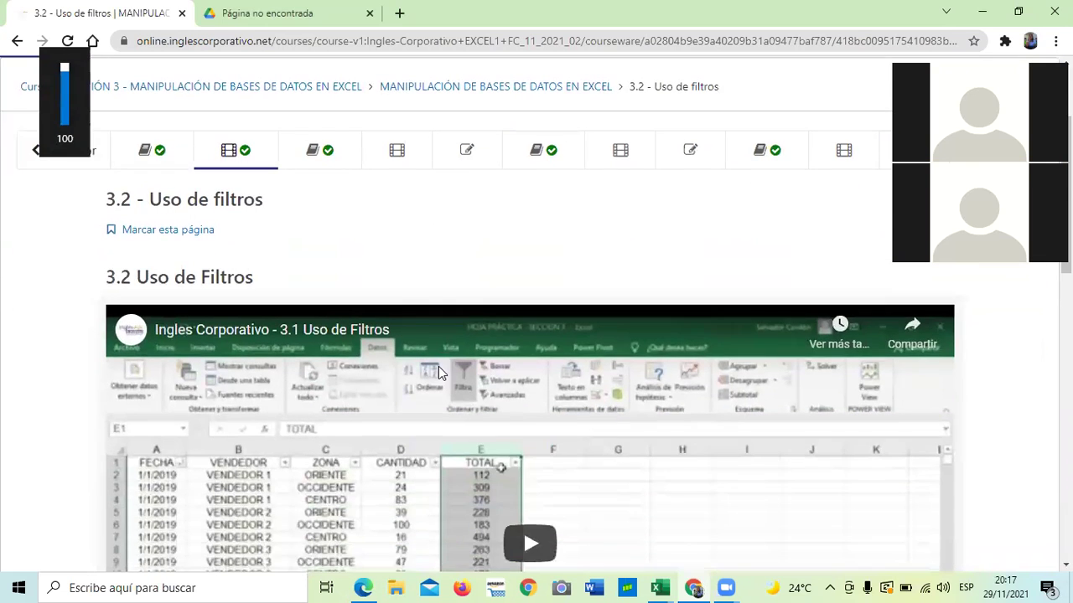
{"action": "scroll", "coordinate": [239, 441], "scroll_direction": "down", "scroll_amount": 1}
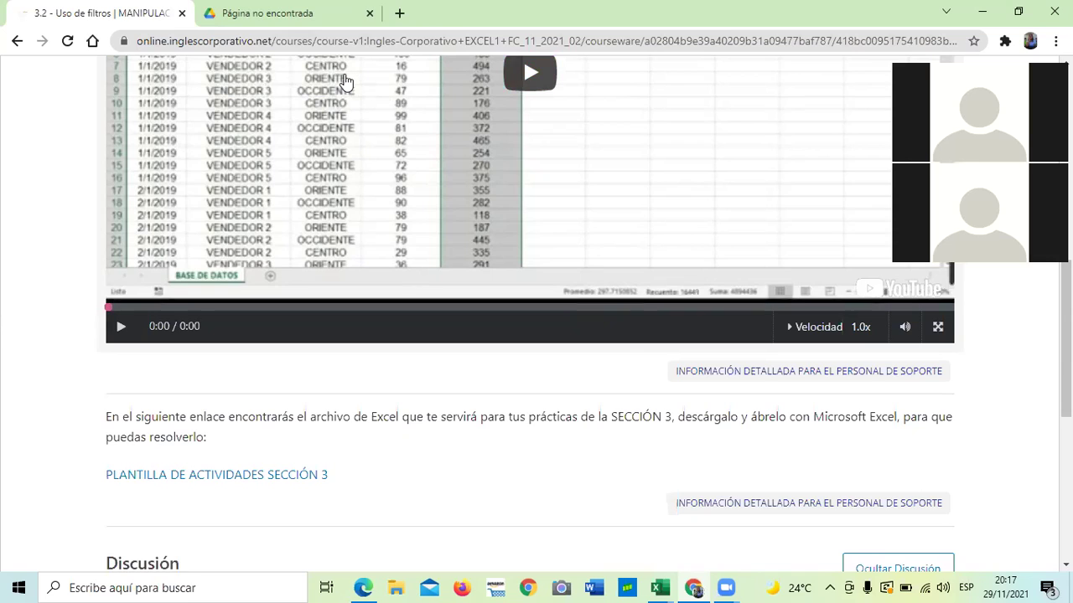
- Check the Google Sheets page in the other browser tab and return to the 3.2 Uso de Filtros video
{"action": "key", "text": "ctrl+Tab"}
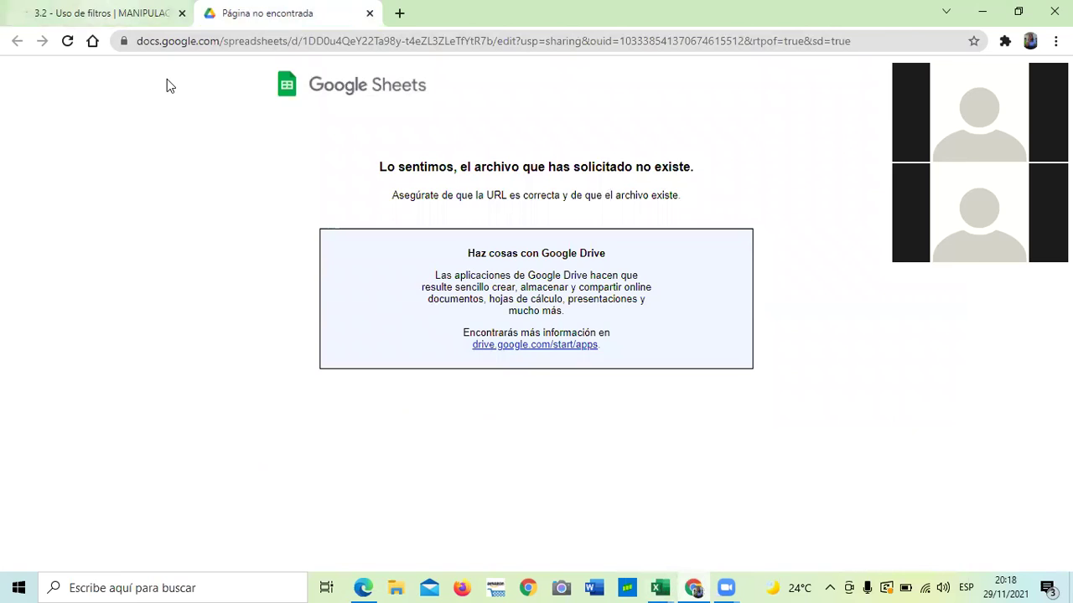
{"action": "left_click", "coordinate": [104, 14]}
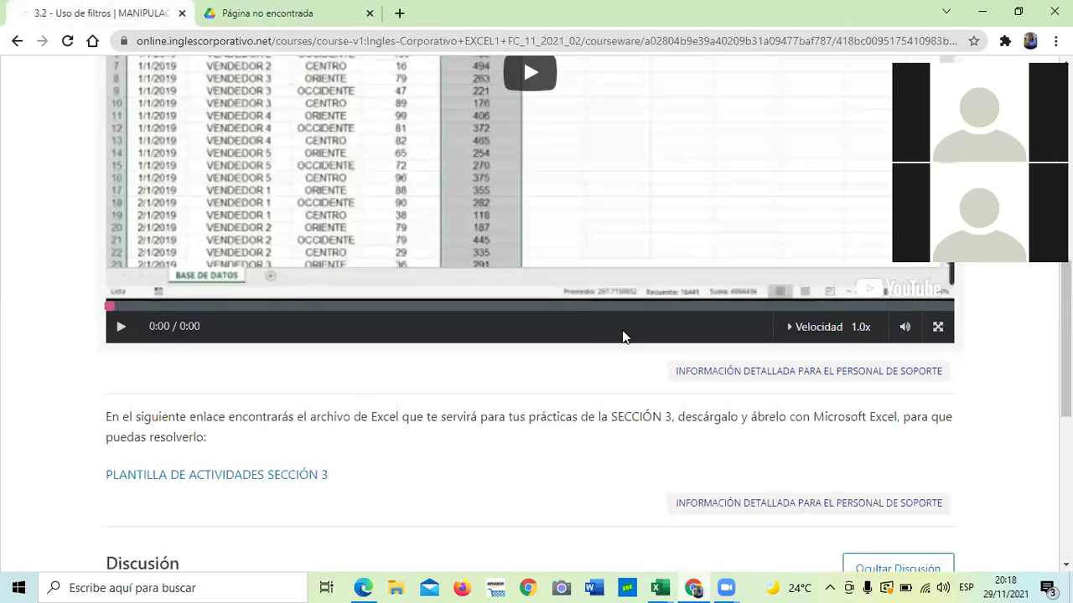
{"action": "scroll", "coordinate": [623, 336], "scroll_direction": "up", "scroll_amount": 2}
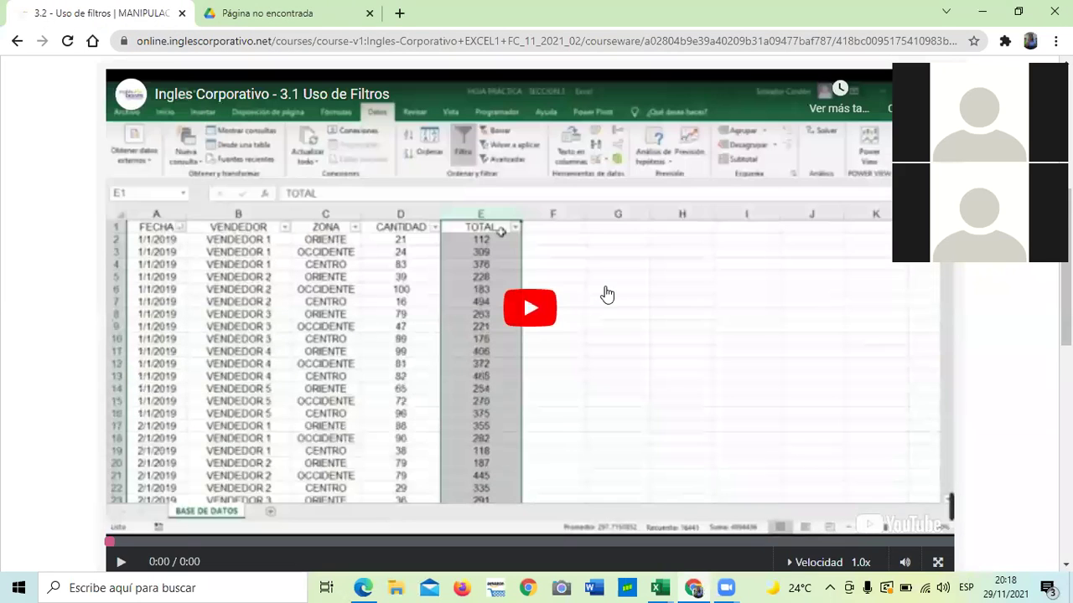
{"action": "scroll", "coordinate": [603, 289], "scroll_direction": "up", "scroll_amount": 2}
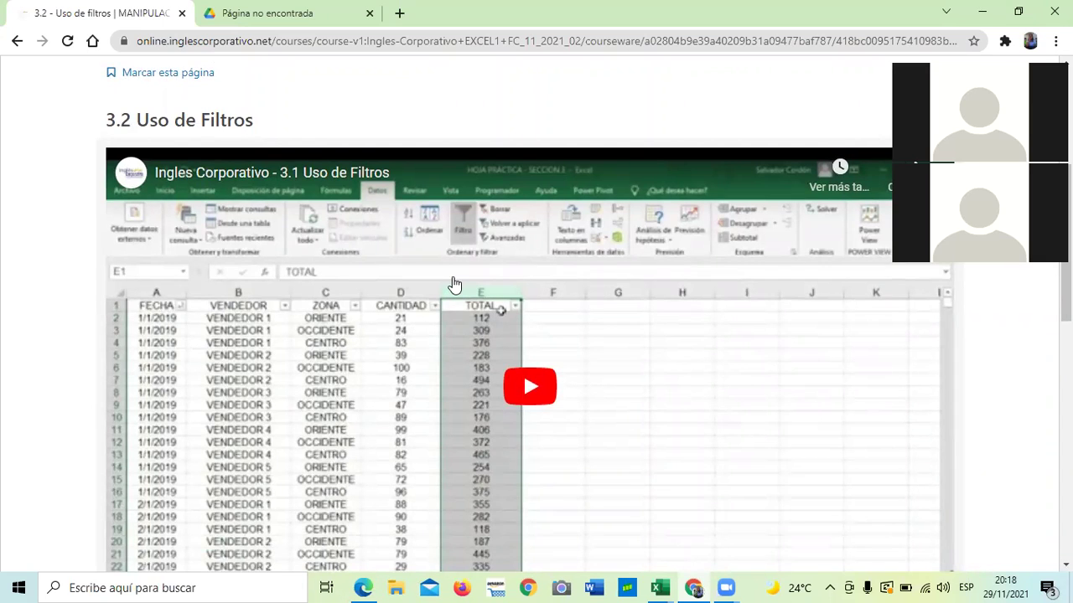
- Adjust the system volume to end at 100 and play the Uso de Filtros video through
{"action": "key", "text": "XF86AudioLowerVolume"}
{"action": "key", "text": "XF86AudioLowerVolume"}
{"action": "key", "text": "XF86AudioLowerVolume"}
{"action": "key", "text": "XF86AudioLowerVolume"}
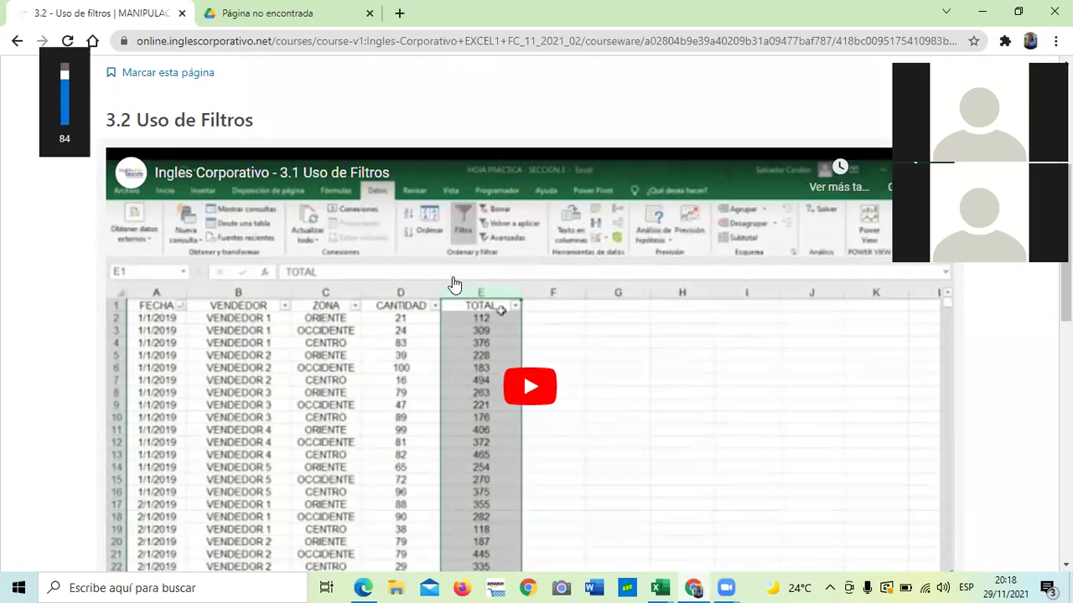
{"action": "key", "text": "XF86AudioRaiseVolume"}
{"action": "key", "text": "XF86AudioRaiseVolume"}
{"action": "key", "text": "XF86AudioRaiseVolume"}
{"action": "key", "text": "XF86AudioRaiseVolume"}
{"action": "key", "text": "XF86AudioRaiseVolume"}
{"action": "key", "text": "XF86AudioRaiseVolume"}
{"action": "key", "text": "XF86AudioRaiseVolume"}
{"action": "key", "text": "XF86AudioRaiseVolume"}
{"action": "key", "text": "XF86AudioRaiseVolume"}
{"action": "key", "text": "XF86AudioRaiseVolume"}
{"action": "key", "text": "XF86AudioRaiseVolume"}
{"action": "key", "text": "XF86AudioRaiseVolume"}
{"action": "key", "text": "XF86AudioRaiseVolume"}
{"action": "key", "text": "XF86AudioRaiseVolume"}
{"action": "key", "text": "XF86AudioRaiseVolume"}
{"action": "key", "text": "XF86AudioRaiseVolume"}
{"action": "key", "text": "XF86AudioRaiseVolume"}
{"action": "key", "text": "XF86AudioRaiseVolume"}
{"action": "key", "text": "XF86AudioRaiseVolume"}
{"action": "key", "text": "XF86AudioRaiseVolume"}
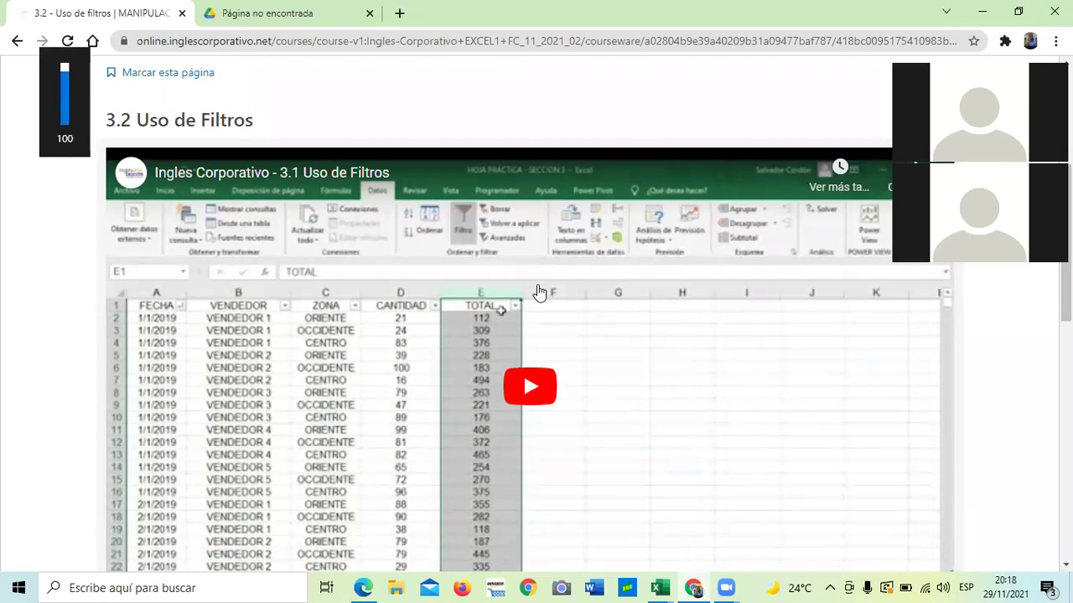
{"action": "scroll", "coordinate": [673, 285], "scroll_direction": "down", "scroll_amount": 1}
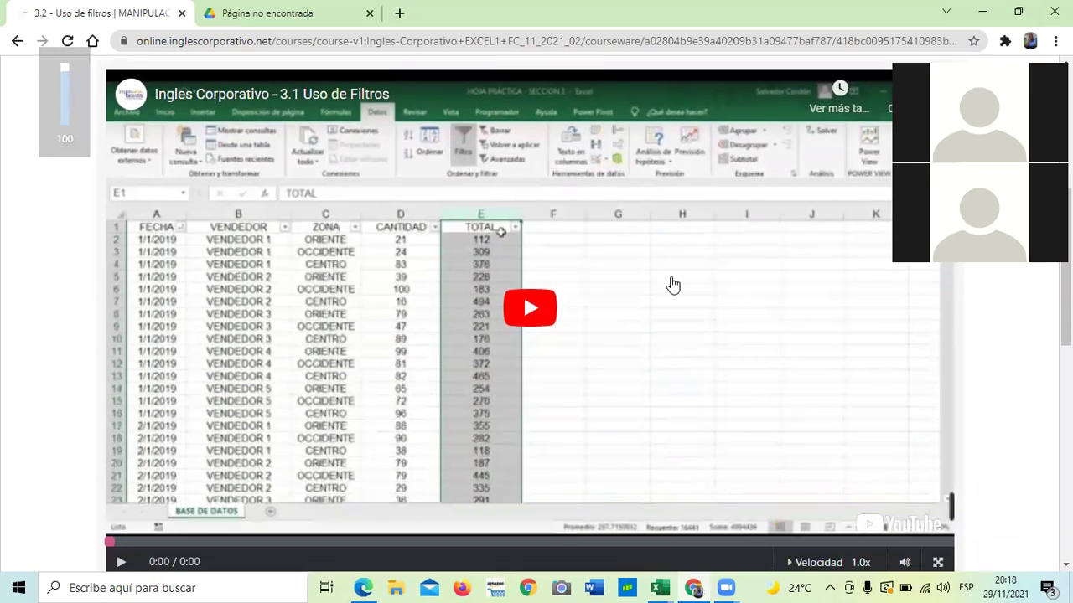
{"action": "key", "text": "XF86AudioRaiseVolume"}
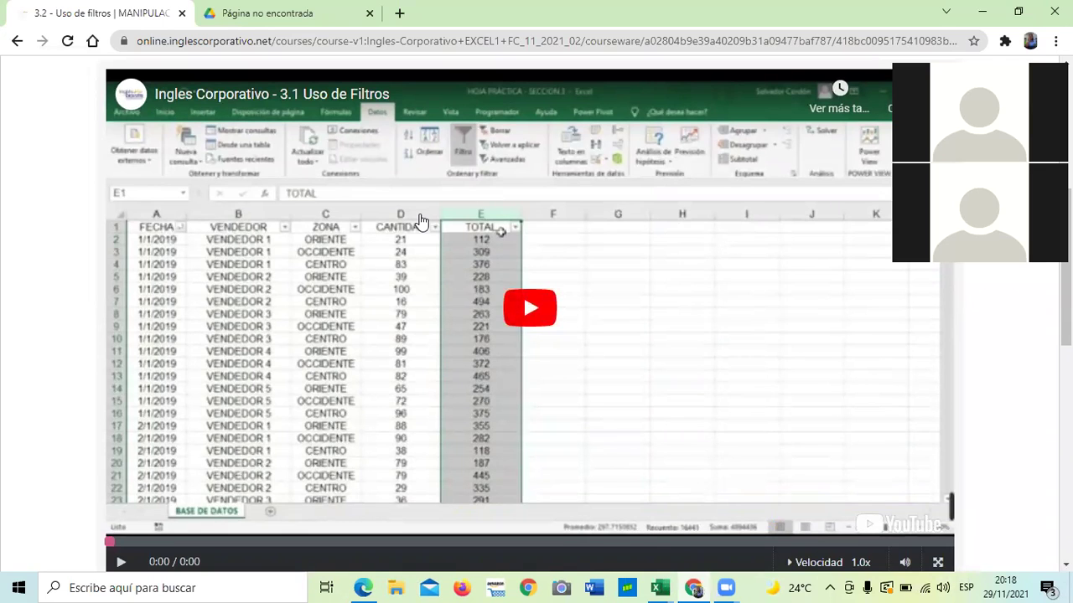
{"action": "left_click", "coordinate": [548, 312]}
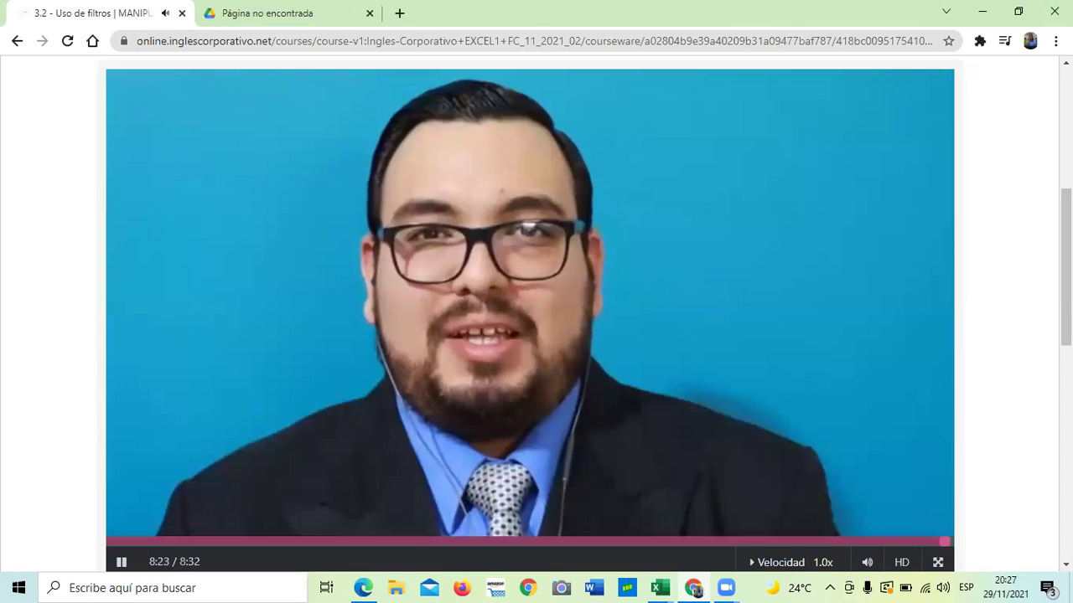
- Review the Section 3 activity template link and the discussion area below the finished video
{"action": "mouse_move", "coordinate": [746, 385]}
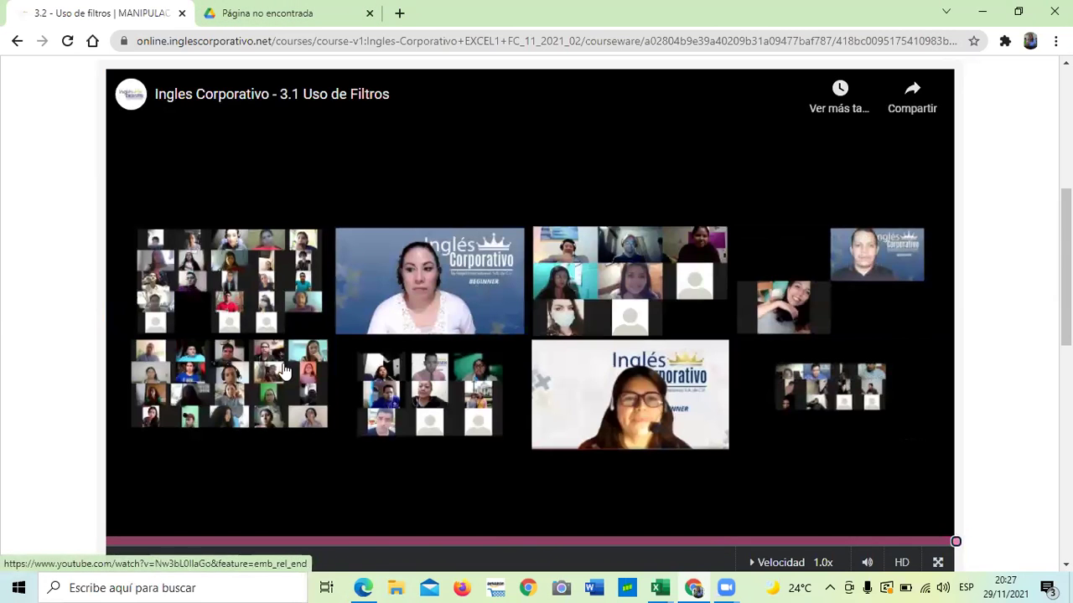
{"action": "scroll", "coordinate": [285, 371], "scroll_direction": "down", "scroll_amount": 2}
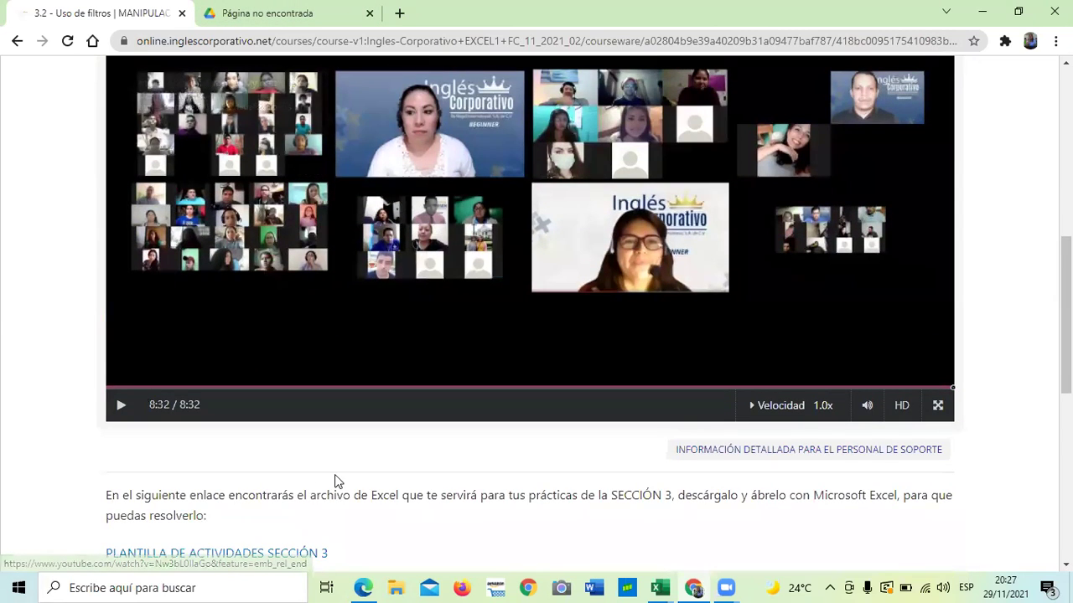
{"action": "scroll", "coordinate": [336, 481], "scroll_direction": "down", "scroll_amount": 2}
{"action": "scroll", "coordinate": [399, 461], "scroll_direction": "down", "scroll_amount": 1}
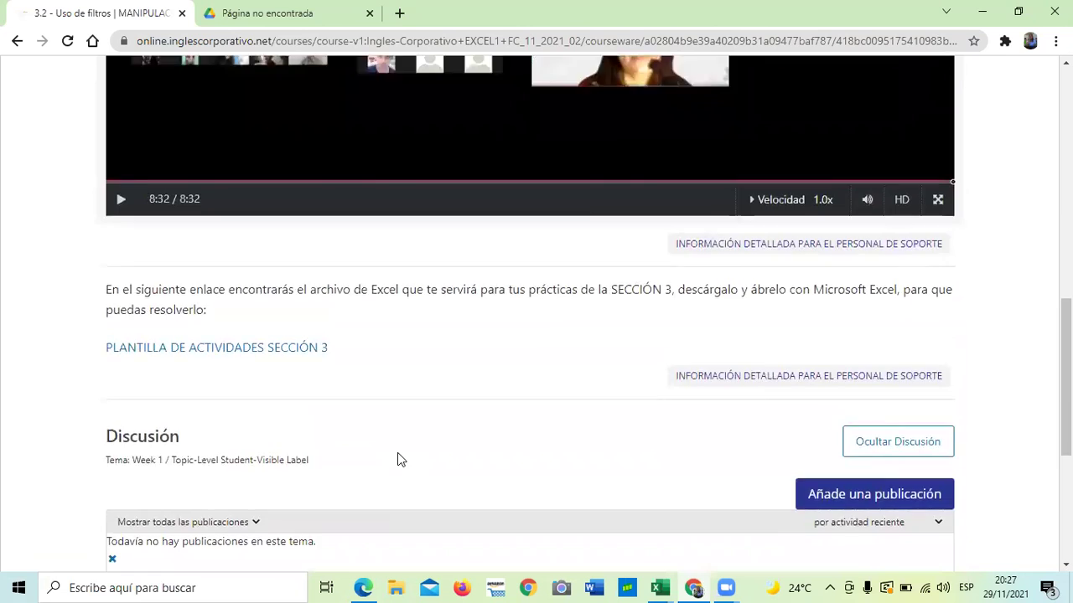
{"action": "scroll", "coordinate": [397, 453], "scroll_direction": "up", "scroll_amount": 5}
{"action": "scroll", "coordinate": [392, 452], "scroll_direction": "up", "scroll_amount": 2}
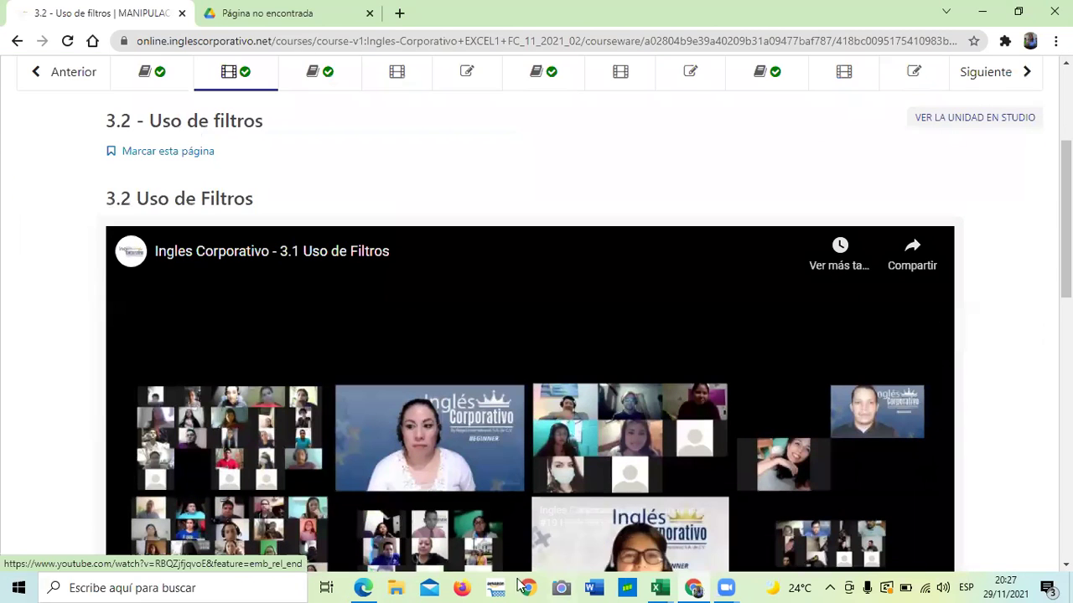
- Switch to the Ejercicio Excel Intermedio workbook in Excel and look through the sales table on the FILTROS sheet
{"action": "mouse_move", "coordinate": [658, 586]}
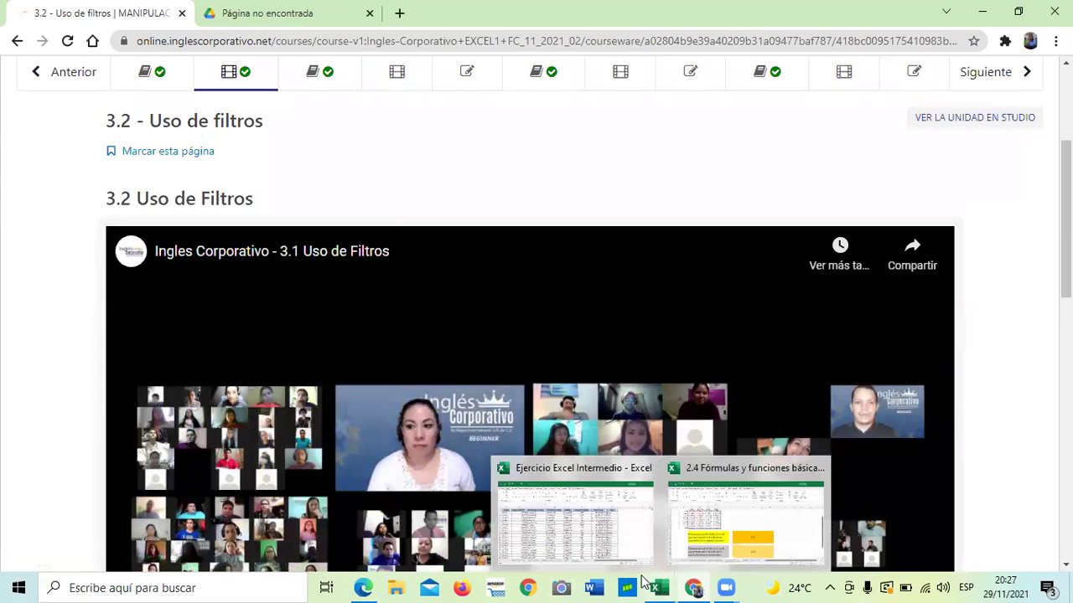
{"action": "left_click", "coordinate": [587, 526]}
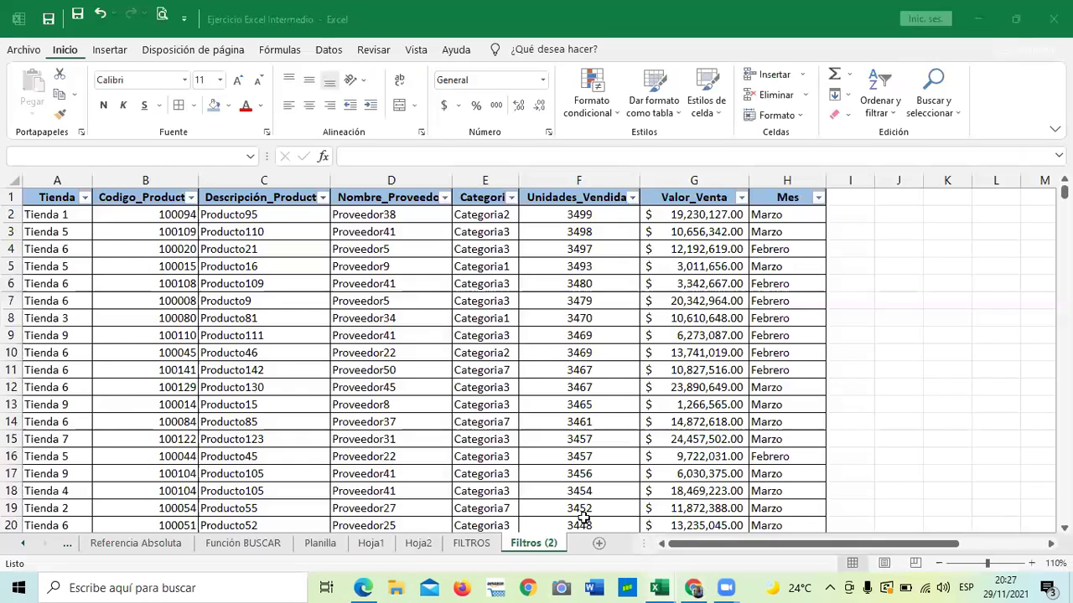
{"action": "left_click", "coordinate": [472, 543]}
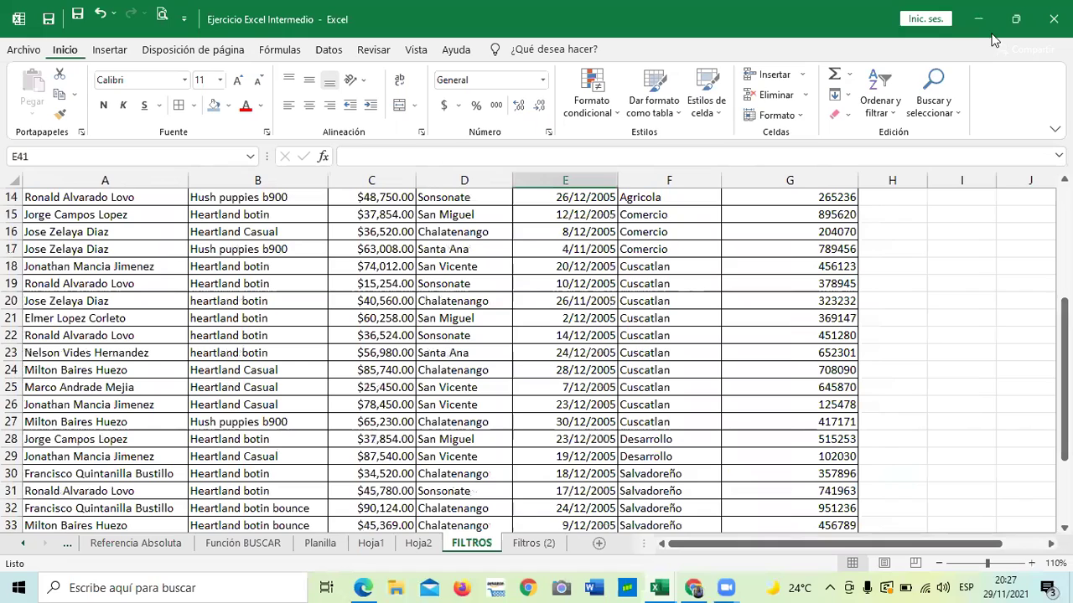
{"action": "scroll", "coordinate": [453, 264], "scroll_direction": "down", "scroll_amount": 2}
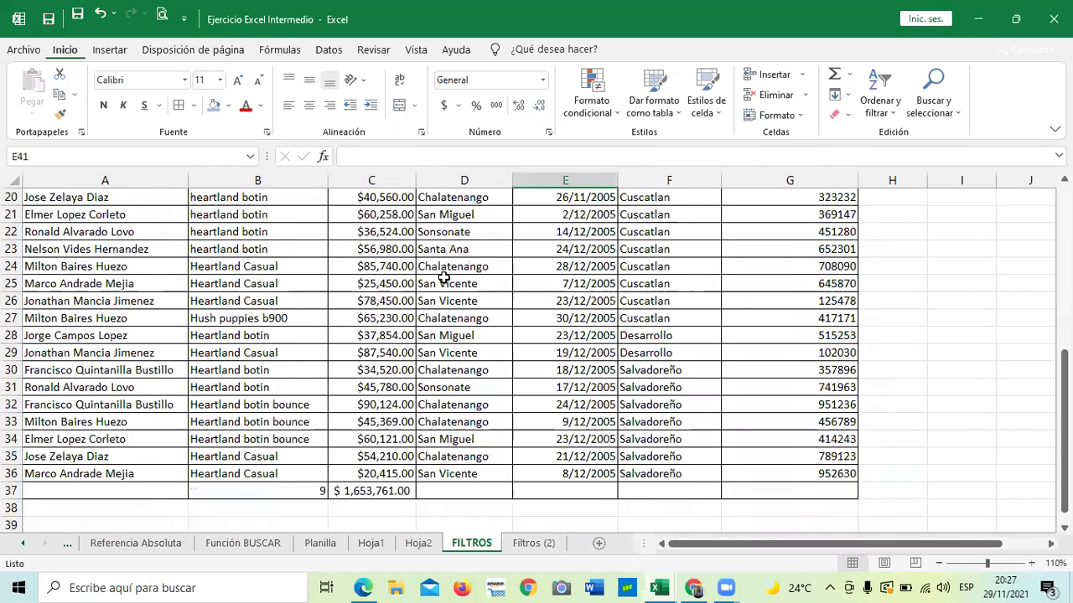
{"action": "scroll", "coordinate": [397, 294], "scroll_direction": "up", "scroll_amount": 1}
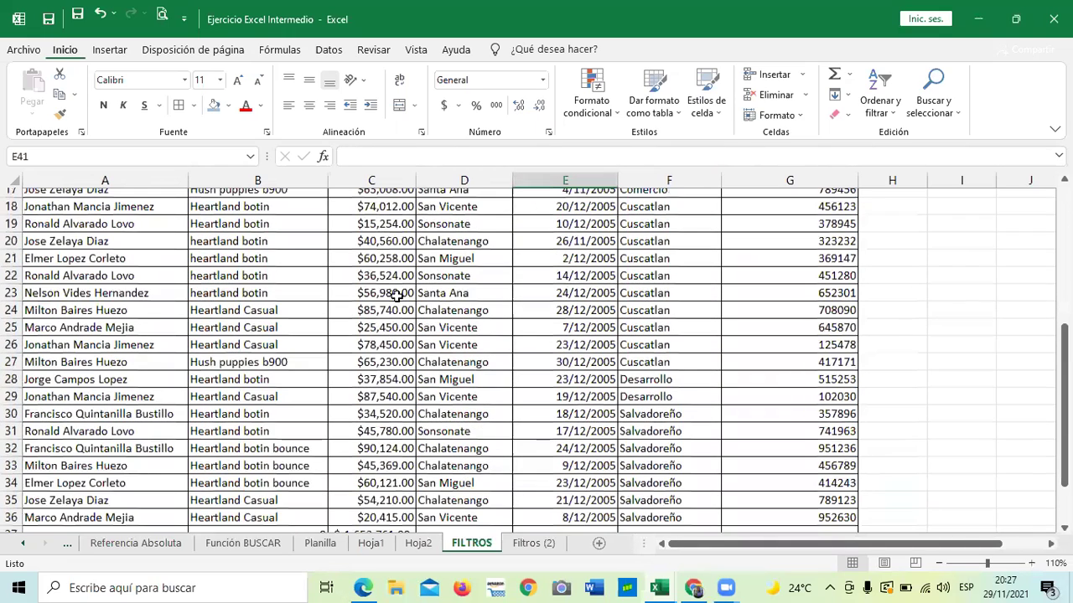
{"action": "scroll", "coordinate": [396, 294], "scroll_direction": "up", "scroll_amount": 2}
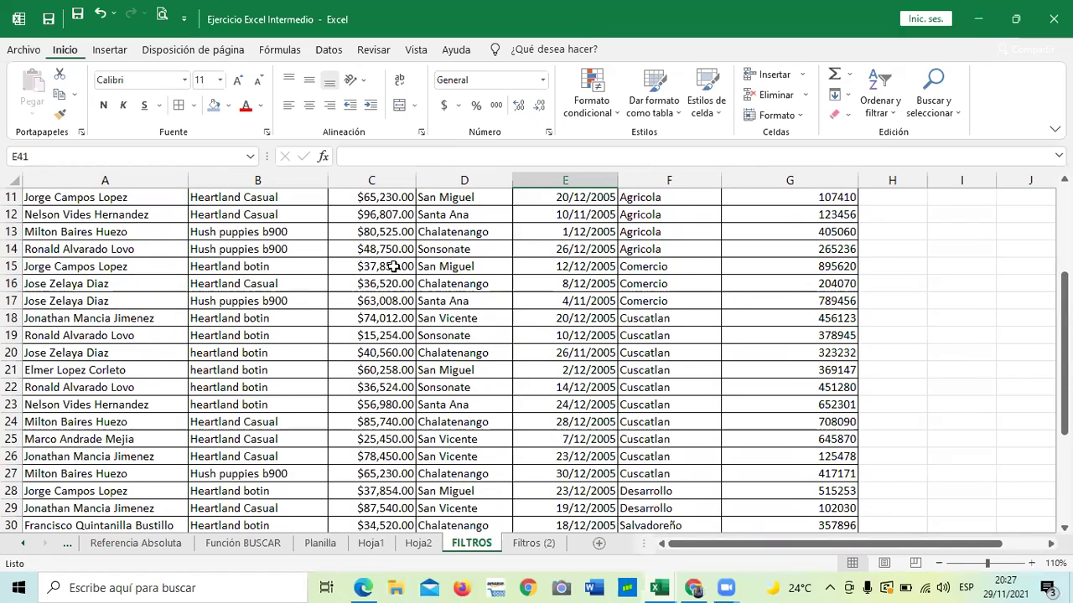
{"action": "scroll", "coordinate": [392, 265], "scroll_direction": "up", "scroll_amount": 4}
{"action": "scroll", "coordinate": [392, 265], "scroll_direction": "down", "scroll_amount": 1}
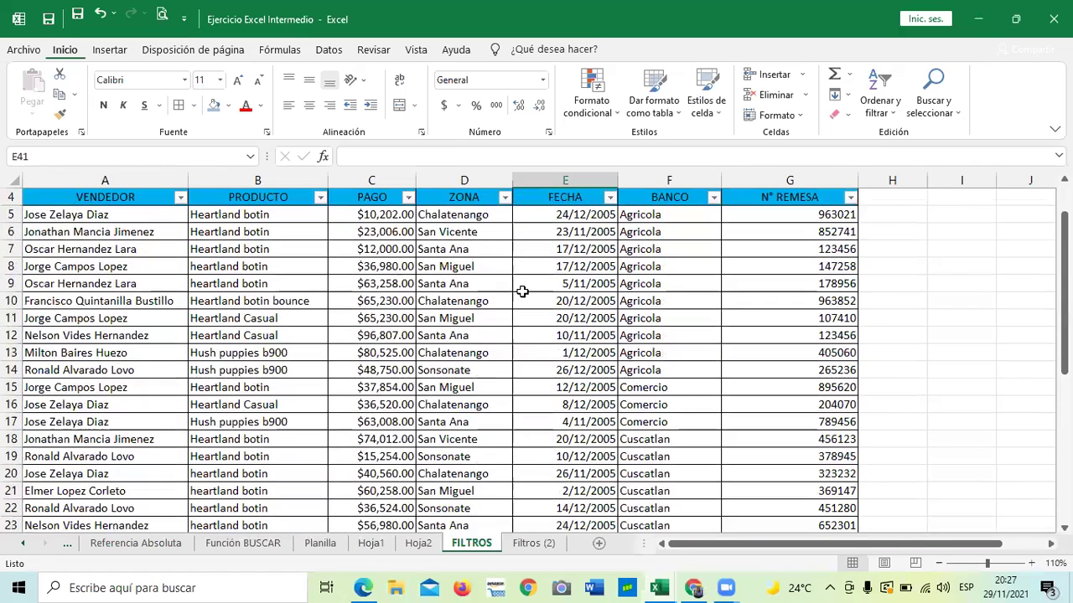
- Turn off the filter on the FILTROS sheet's sales table and select cell D13 in the ZONA column
{"action": "left_click", "coordinate": [522, 283]}
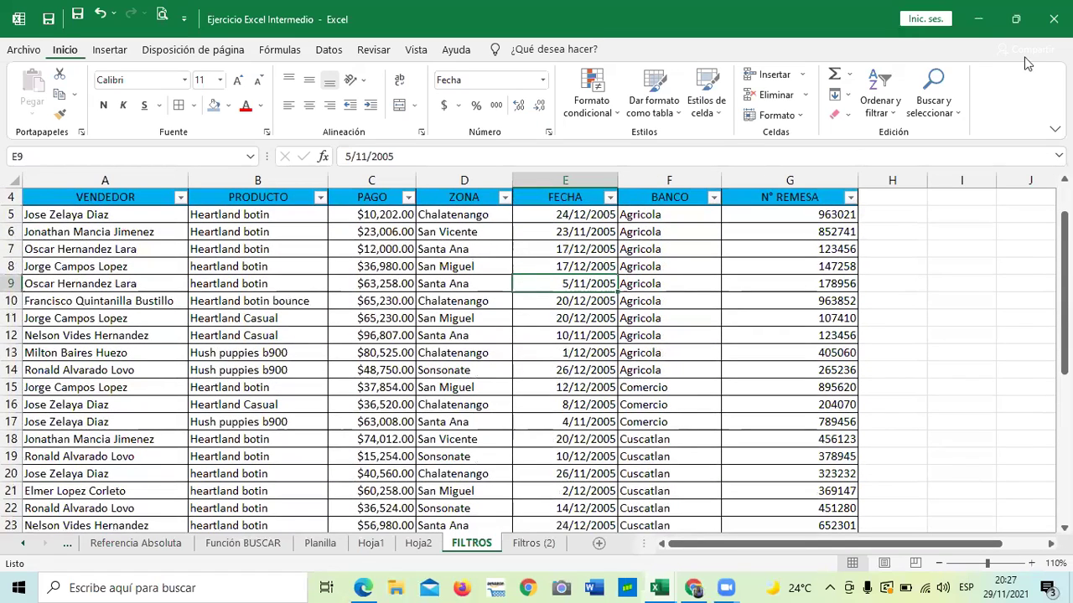
{"action": "left_click", "coordinate": [885, 86]}
{"action": "left_click", "coordinate": [878, 195]}
{"action": "left_click", "coordinate": [473, 355]}
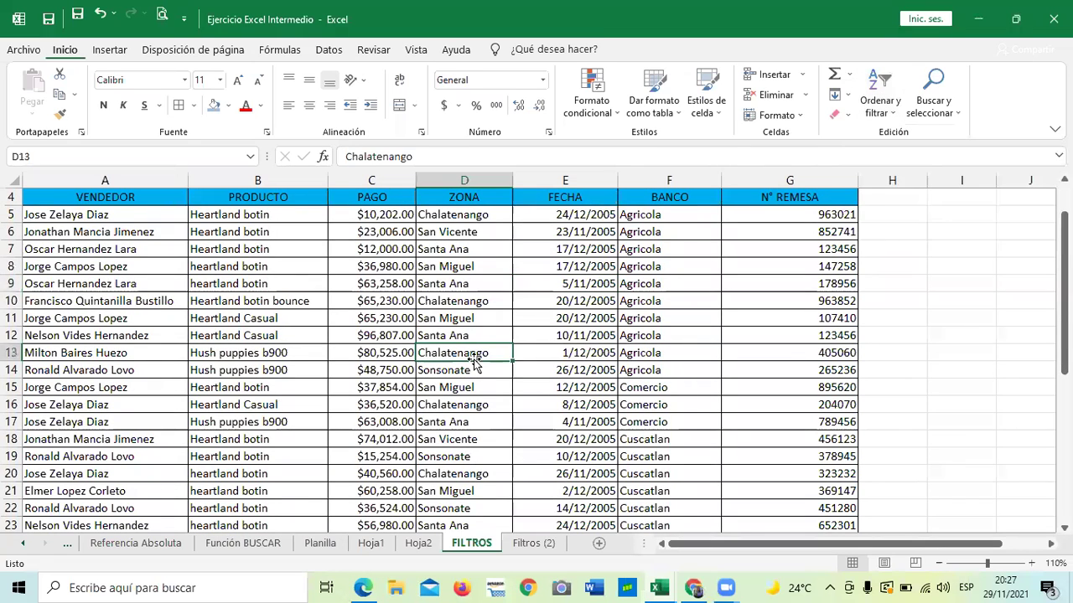
{"action": "scroll", "coordinate": [473, 355], "scroll_direction": "up", "scroll_amount": 1}
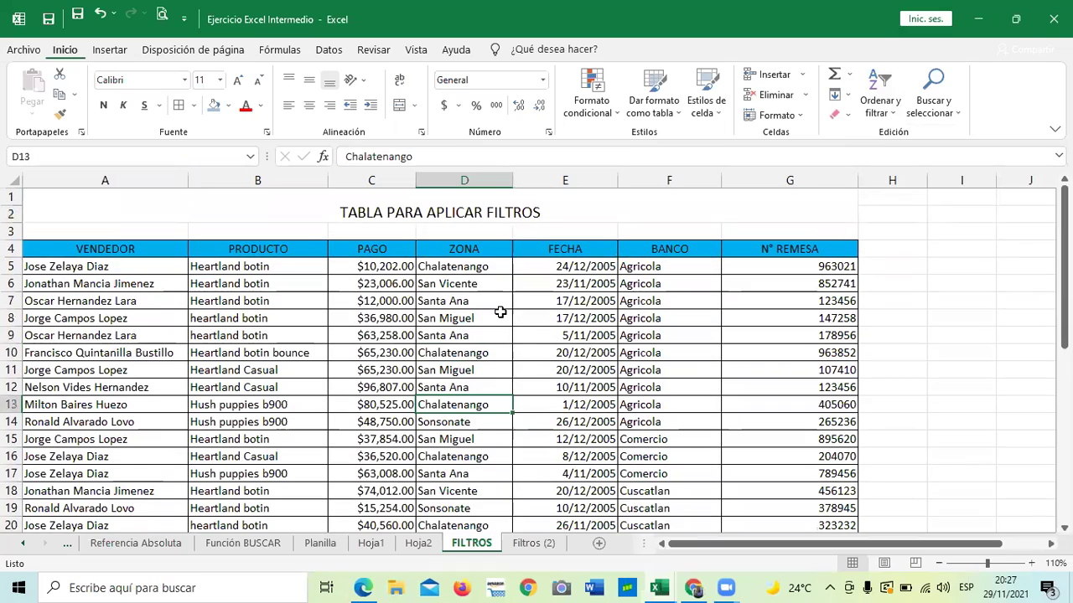
{"action": "scroll", "coordinate": [456, 300], "scroll_direction": "down", "scroll_amount": 3}
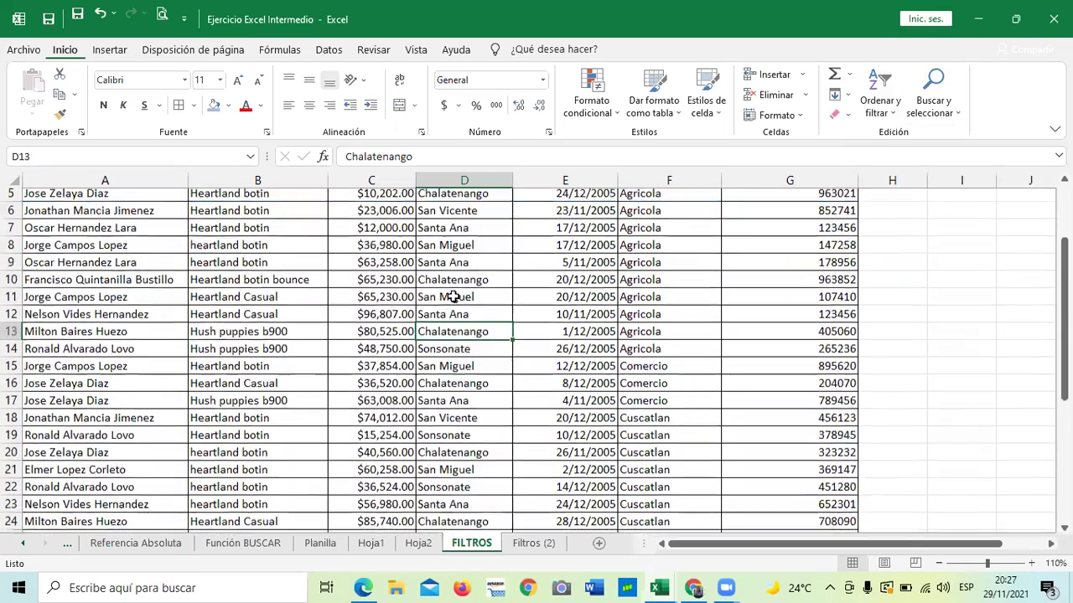
{"action": "scroll", "coordinate": [453, 293], "scroll_direction": "up", "scroll_amount": 3}
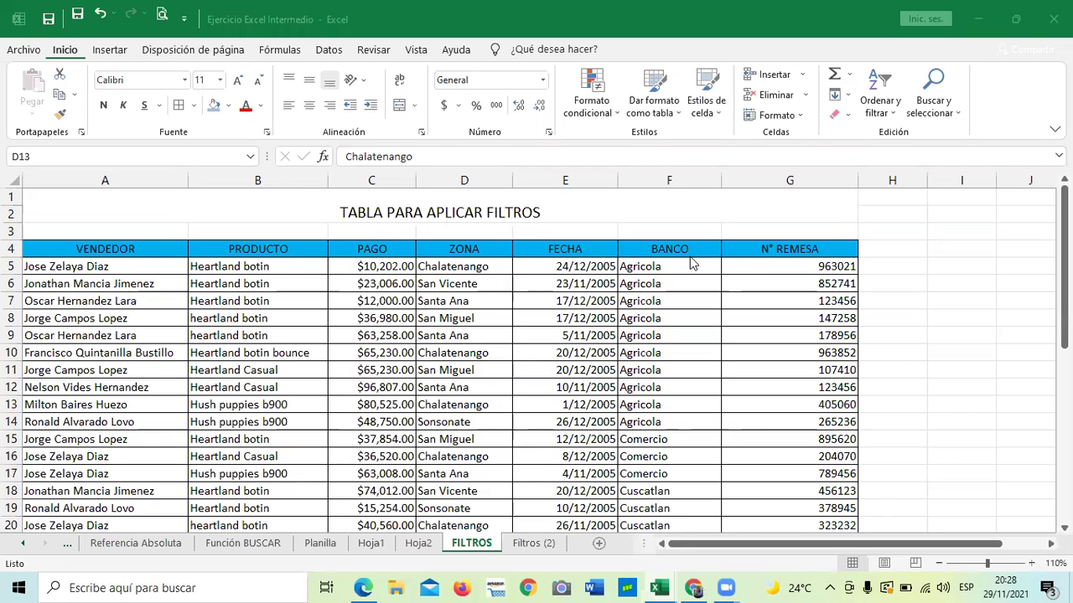
- Check the Uso de Filtros lesson and the Google Sheets tab in the browser, and return to the Ejercicio Excel Intermedio workbook
{"action": "left_click", "coordinate": [694, 587]}
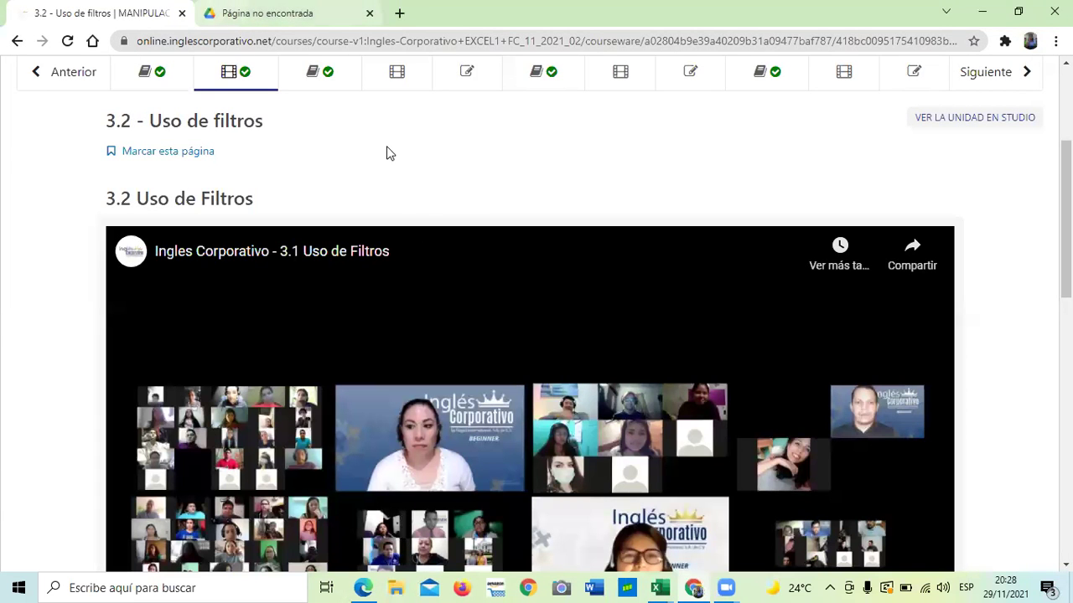
{"action": "key", "text": "ctrl+Tab"}
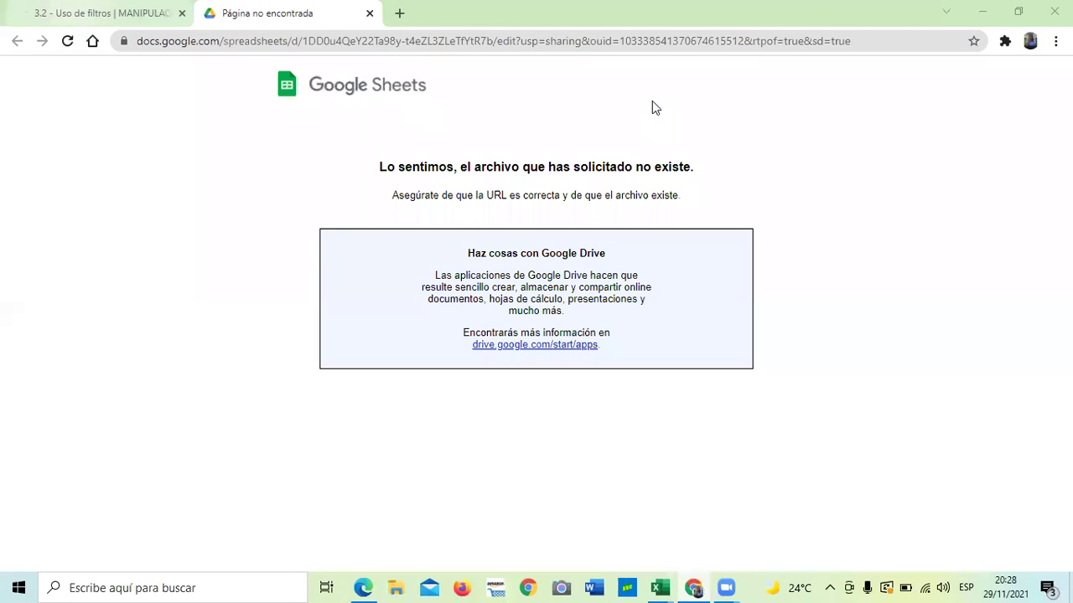
{"action": "key", "text": "ctrl+shift+Tab"}
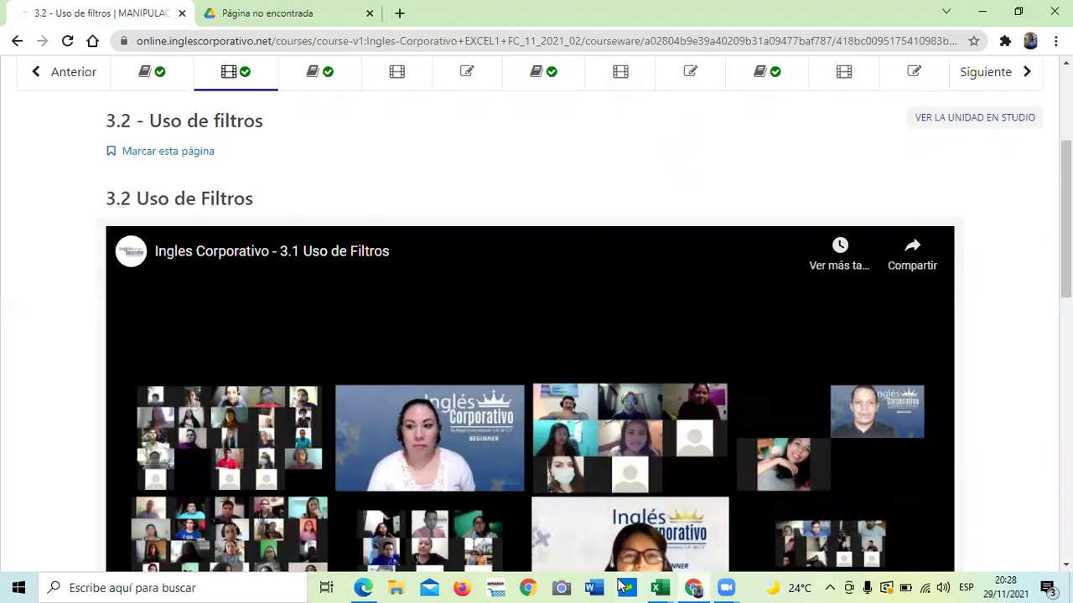
{"action": "mouse_move", "coordinate": [659, 587]}
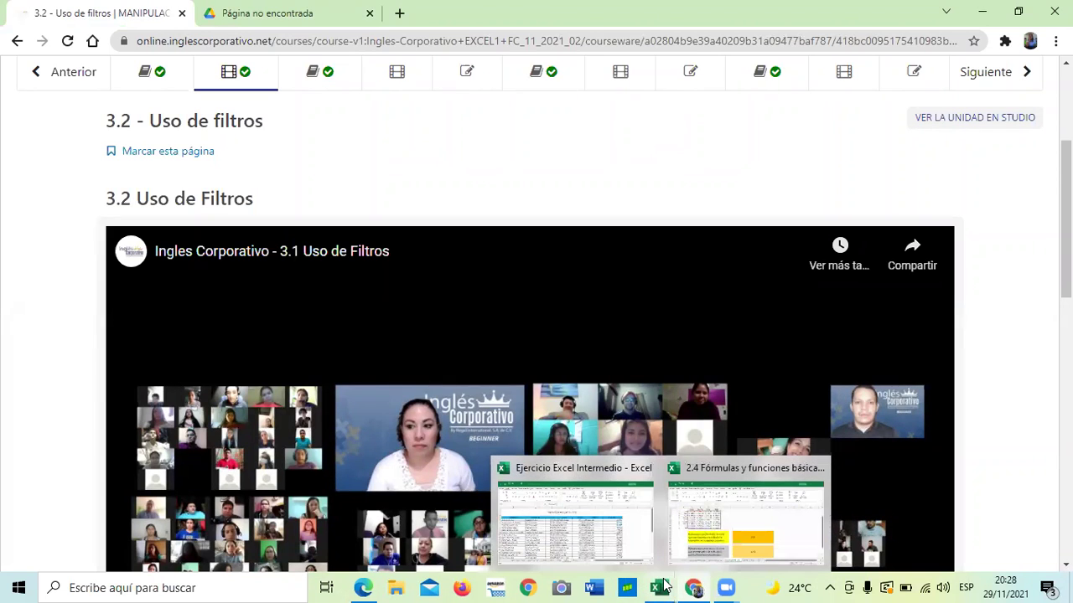
{"action": "left_click", "coordinate": [567, 526]}
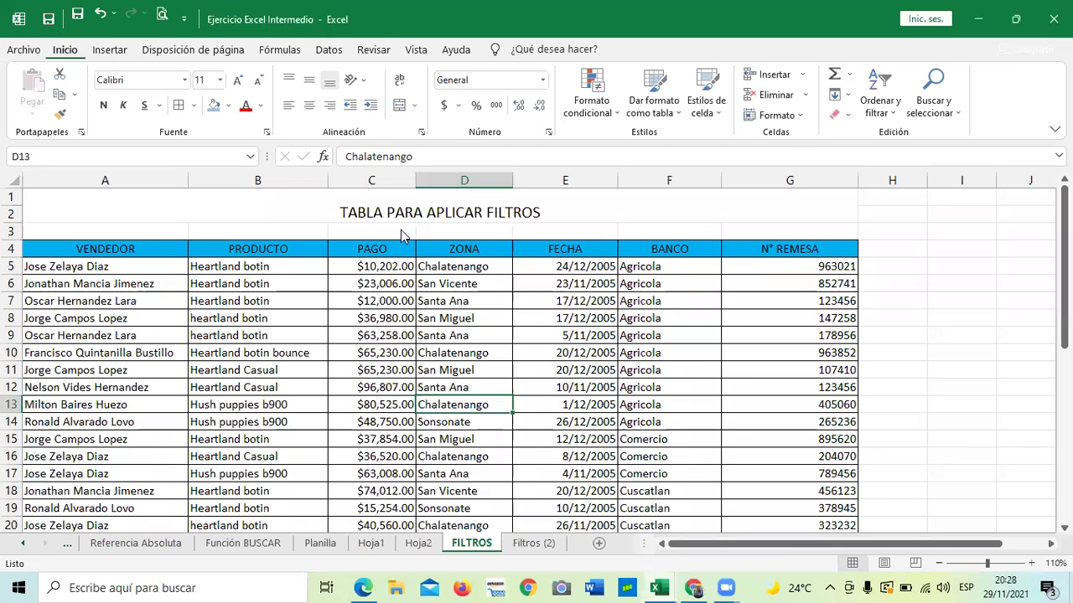
- Review the FILTROS sales table from its headers to the totals row and select cell D10 in the ZONA column
{"action": "scroll", "coordinate": [311, 385], "scroll_direction": "down", "scroll_amount": 3}
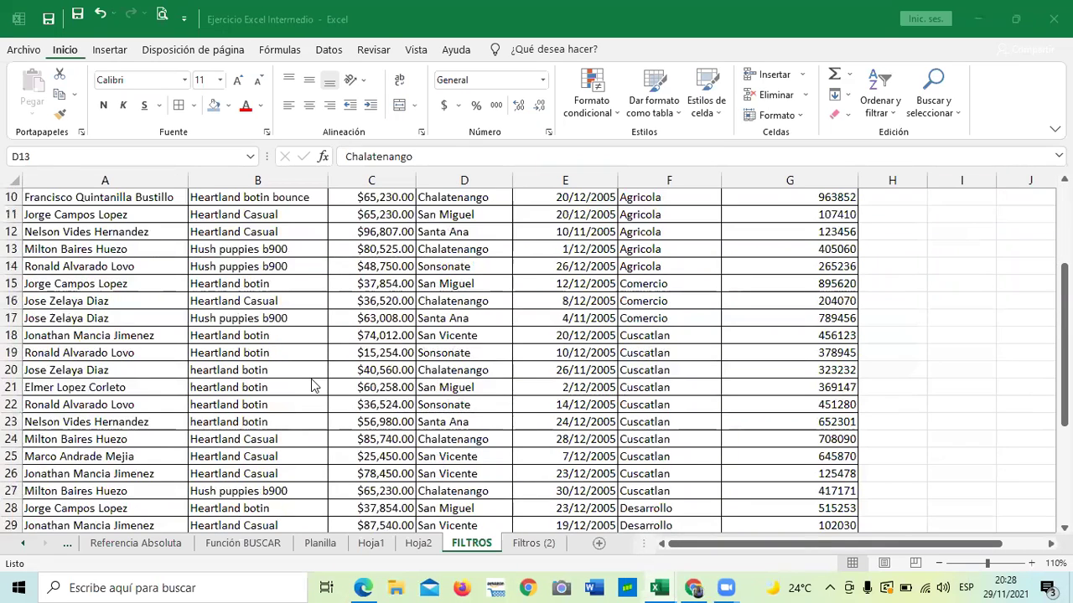
{"action": "scroll", "coordinate": [314, 386], "scroll_direction": "down", "scroll_amount": 3}
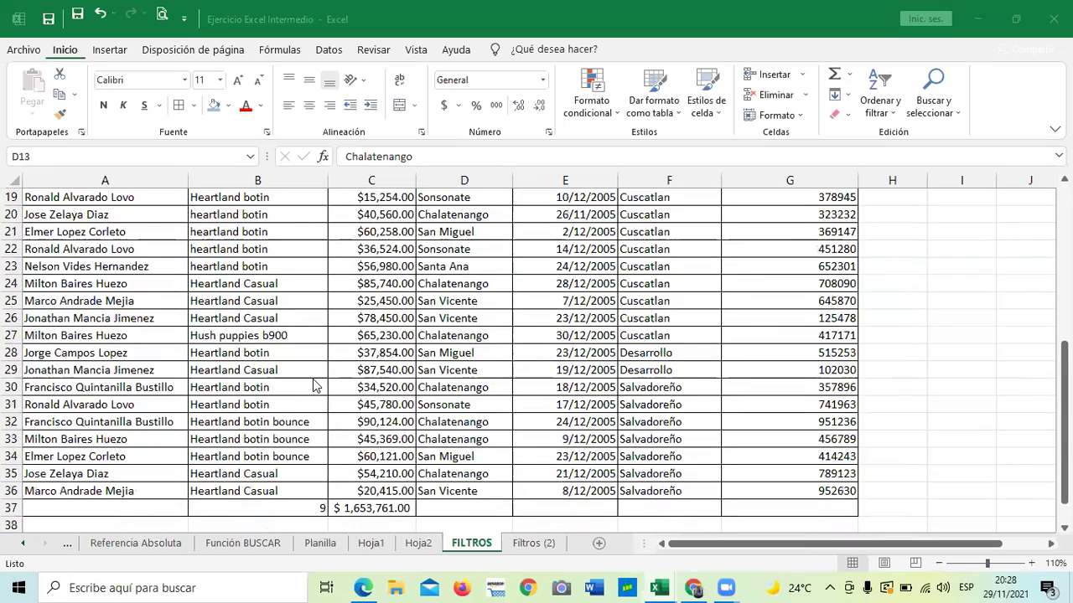
{"action": "scroll", "coordinate": [477, 414], "scroll_direction": "up", "scroll_amount": 3}
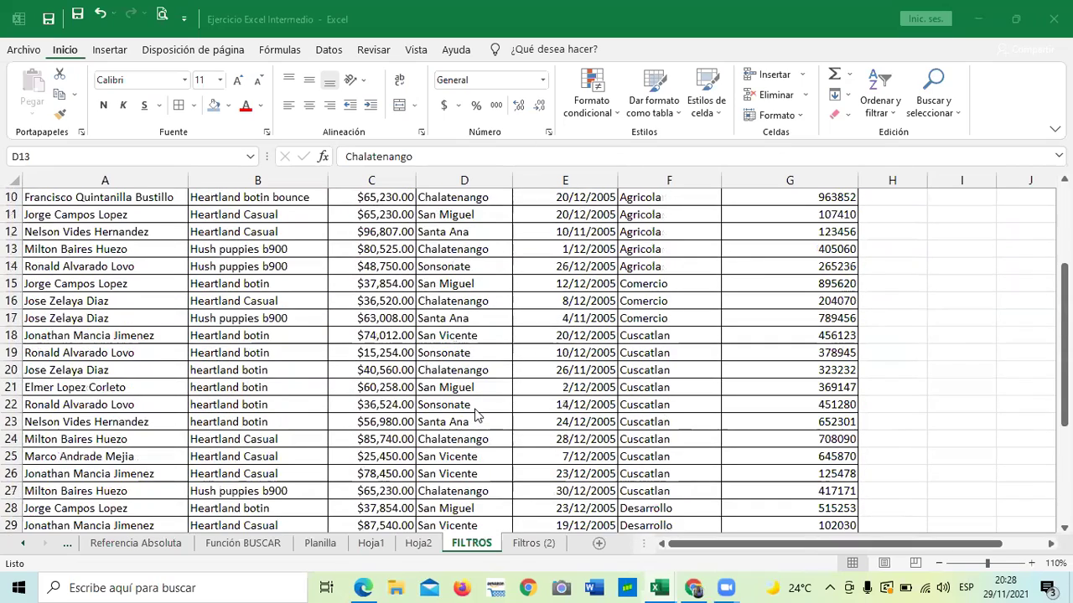
{"action": "scroll", "coordinate": [474, 414], "scroll_direction": "up", "scroll_amount": 3}
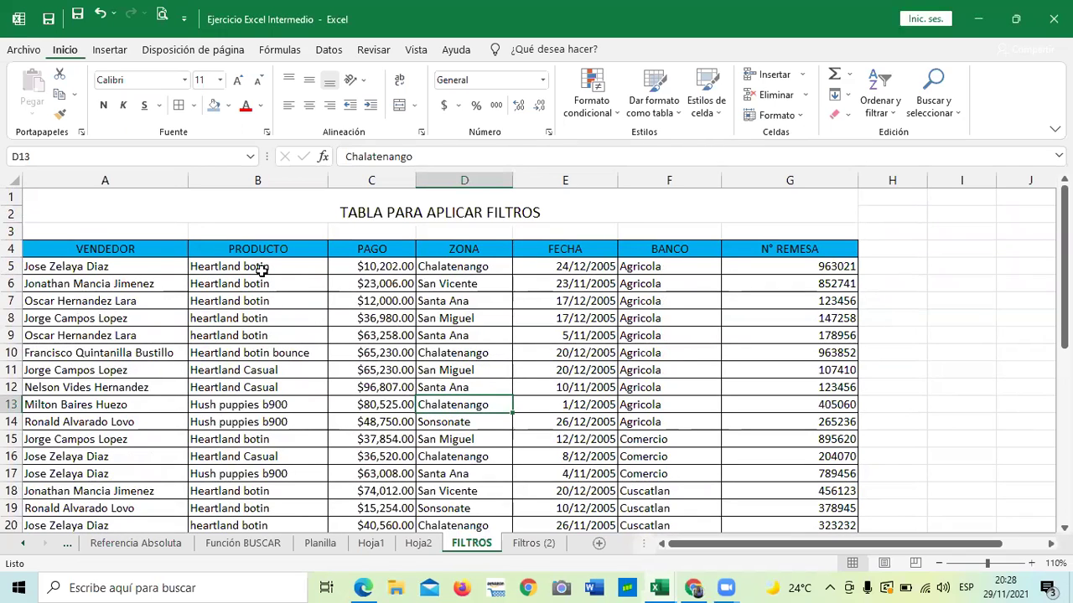
{"action": "left_click", "coordinate": [432, 352]}
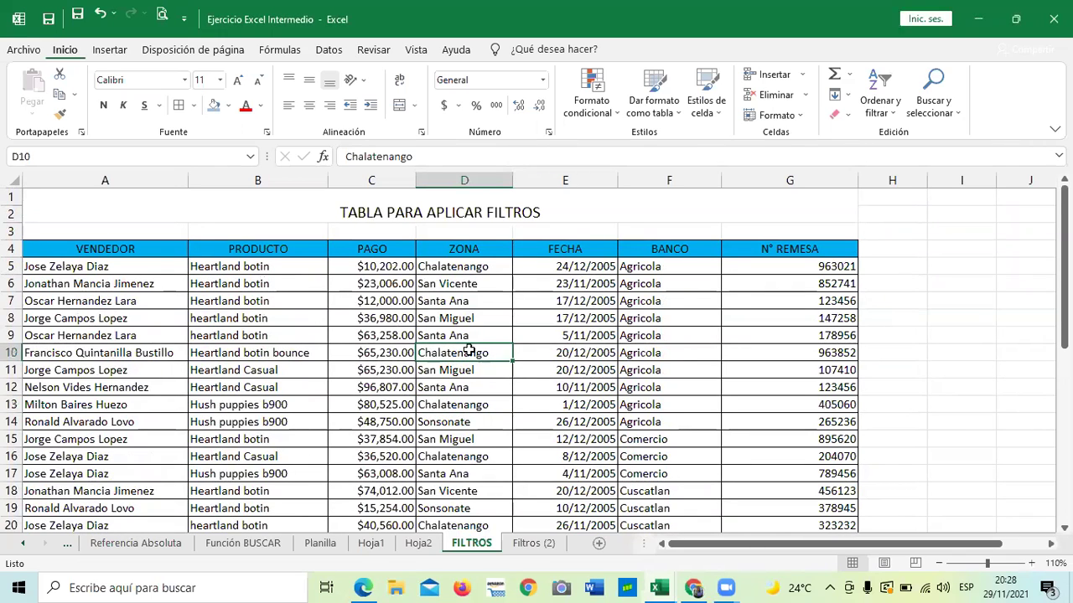
{"action": "scroll", "coordinate": [709, 519], "scroll_direction": "down", "scroll_amount": 1}
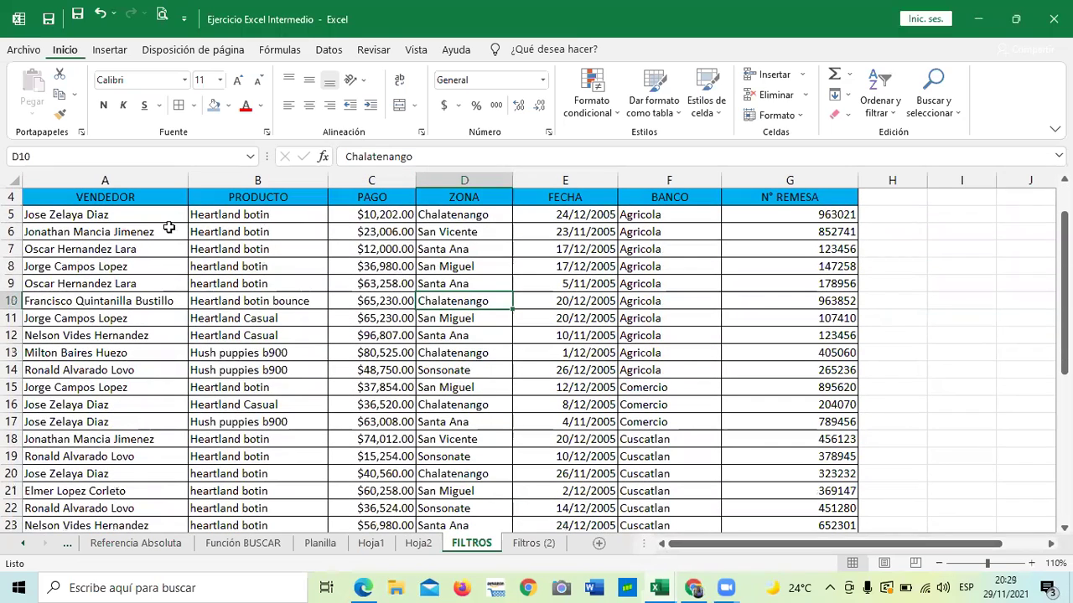
{"action": "scroll", "coordinate": [117, 289], "scroll_direction": "up", "scroll_amount": 1}
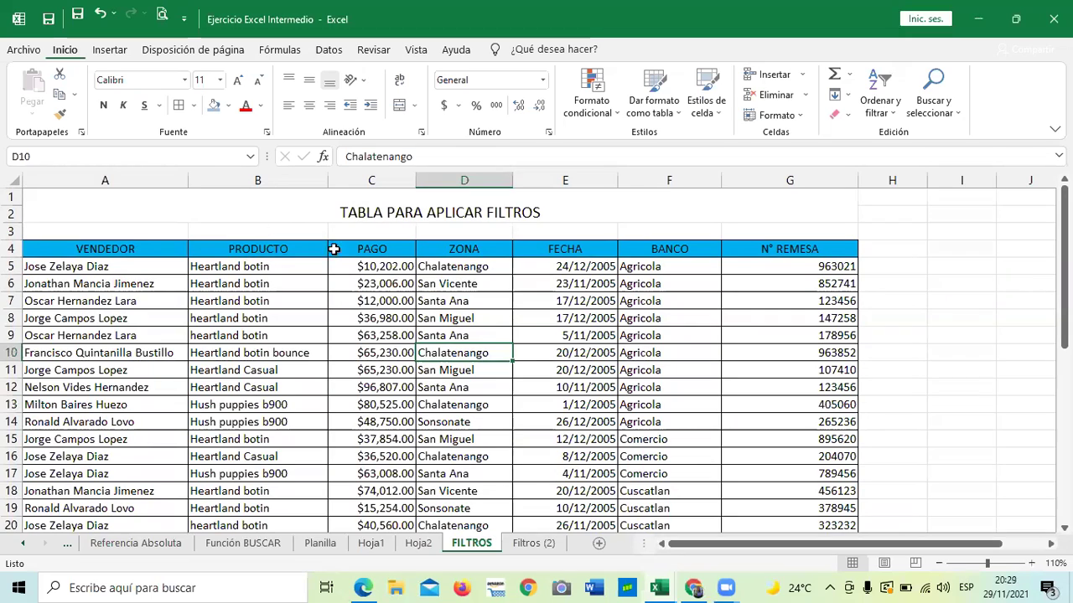
- Go through the row 4 headers one by one, selecting each cell from VENDEDOR to N° REMESA
{"action": "left_click", "coordinate": [127, 248]}
{"action": "left_click", "coordinate": [256, 249]}
{"action": "left_click", "coordinate": [401, 248]}
{"action": "left_click", "coordinate": [460, 248]}
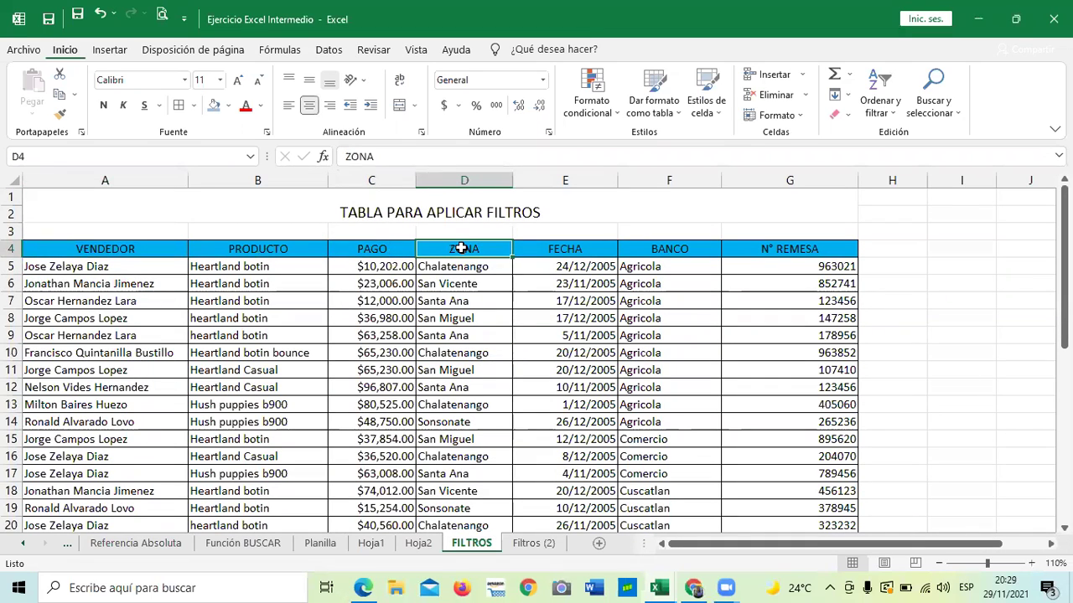
{"action": "left_click", "coordinate": [545, 249]}
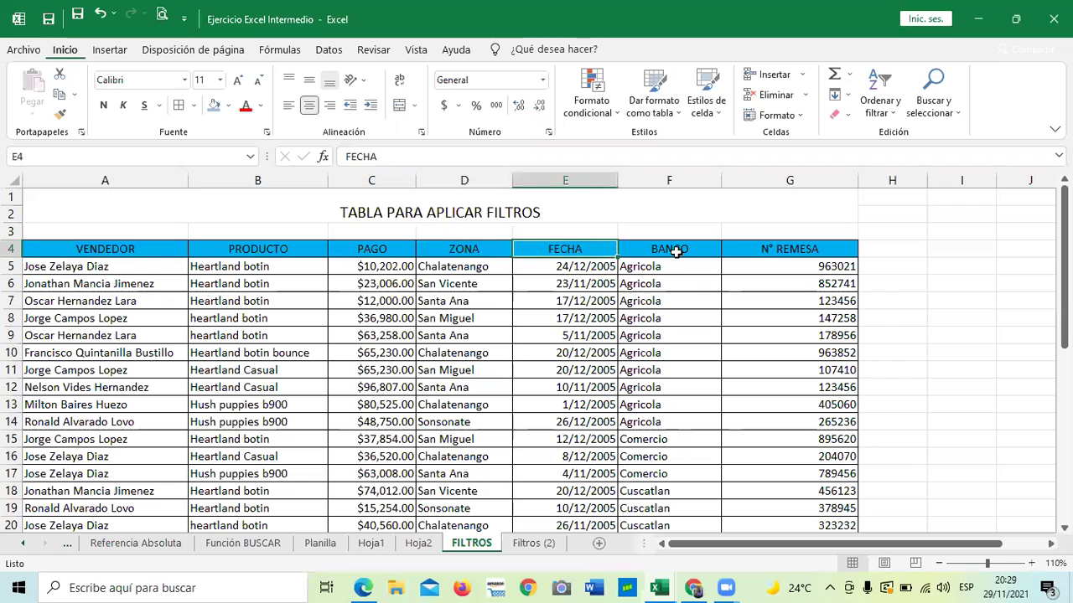
{"action": "left_click", "coordinate": [677, 249]}
{"action": "left_click", "coordinate": [780, 251]}
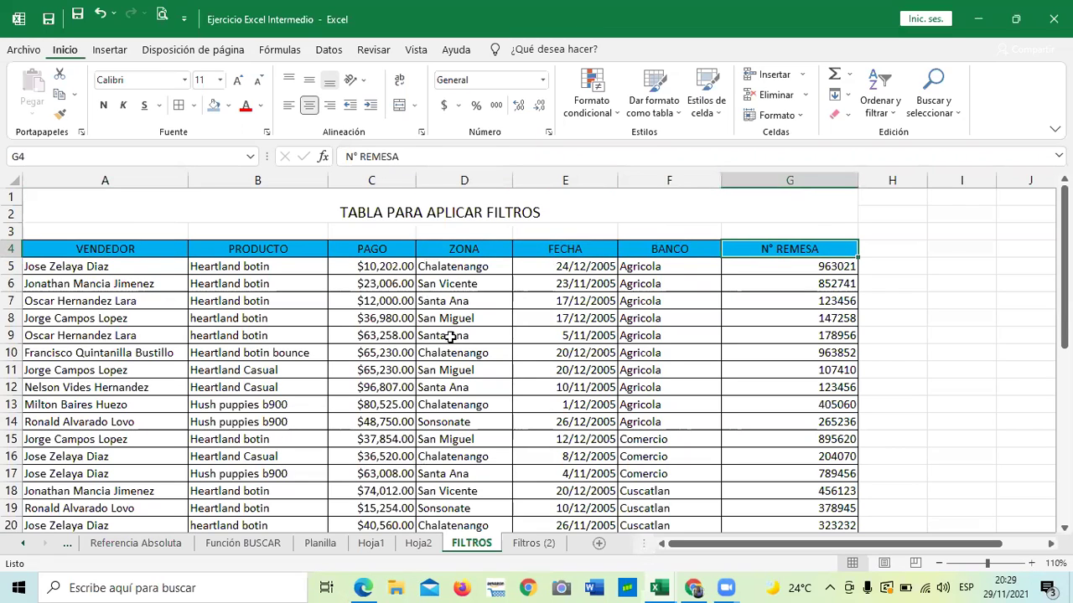
- Select cells inside the sales table, ending on B14 in the PRODUCTO column, and turn on the filter
{"action": "left_click", "coordinate": [377, 369]}
{"action": "left_click", "coordinate": [718, 373]}
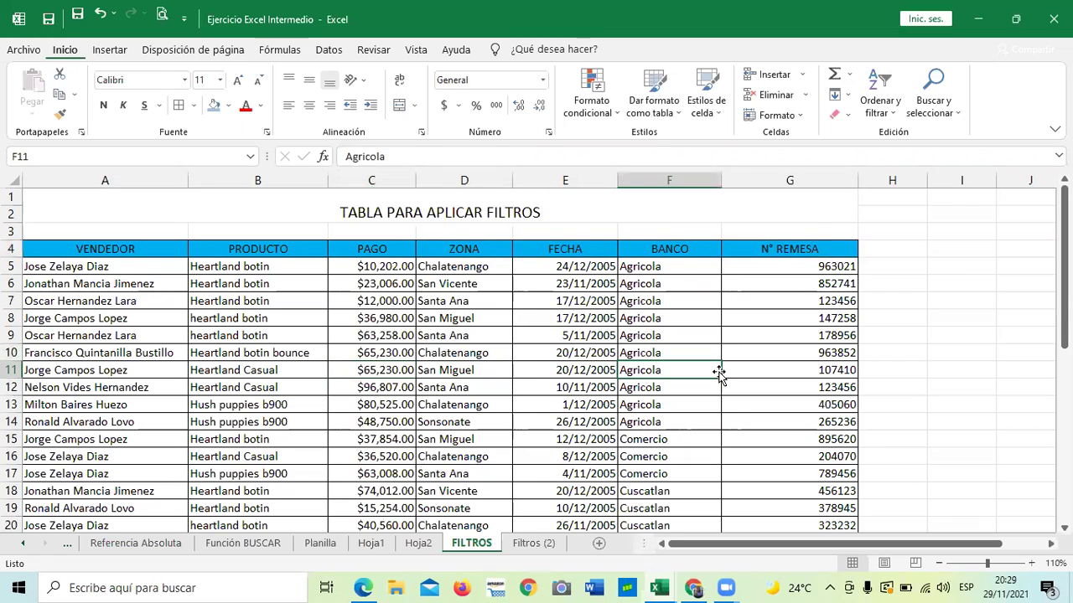
{"action": "left_click", "coordinate": [535, 379]}
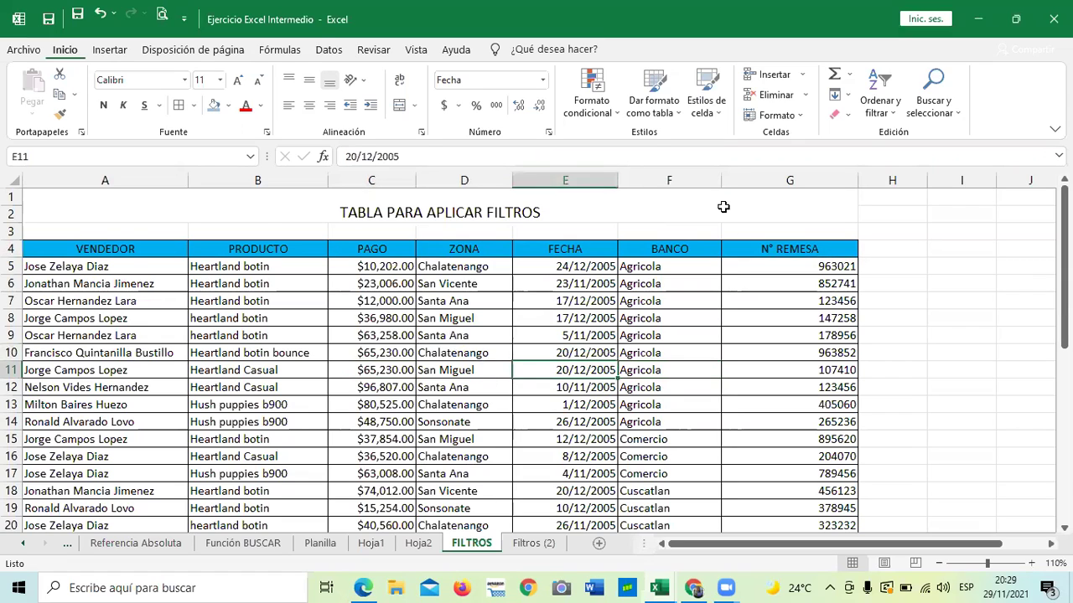
{"action": "left_click", "coordinate": [278, 318]}
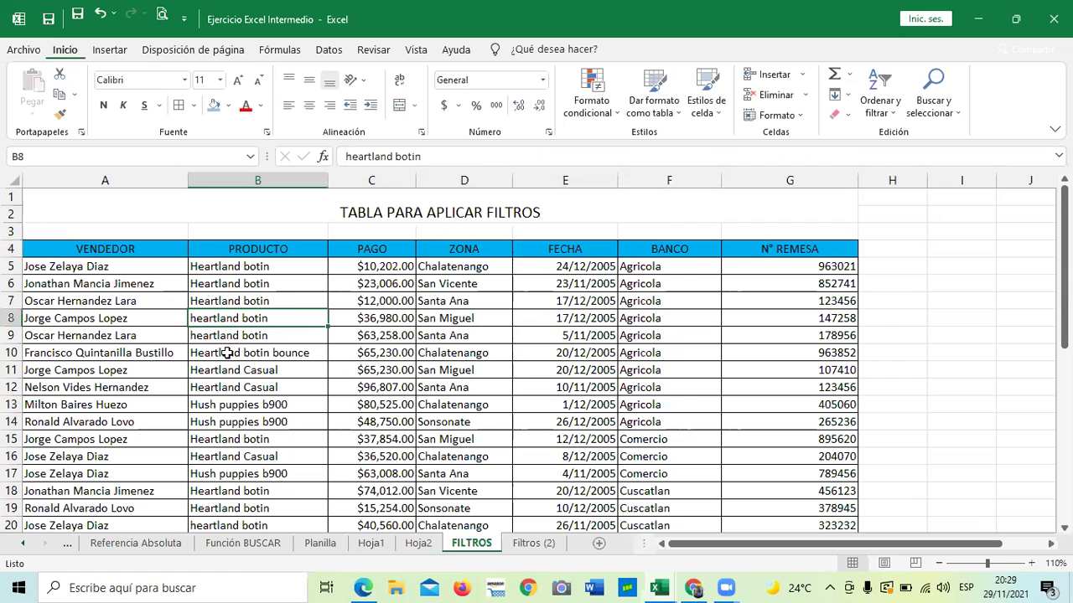
{"action": "left_click", "coordinate": [268, 426]}
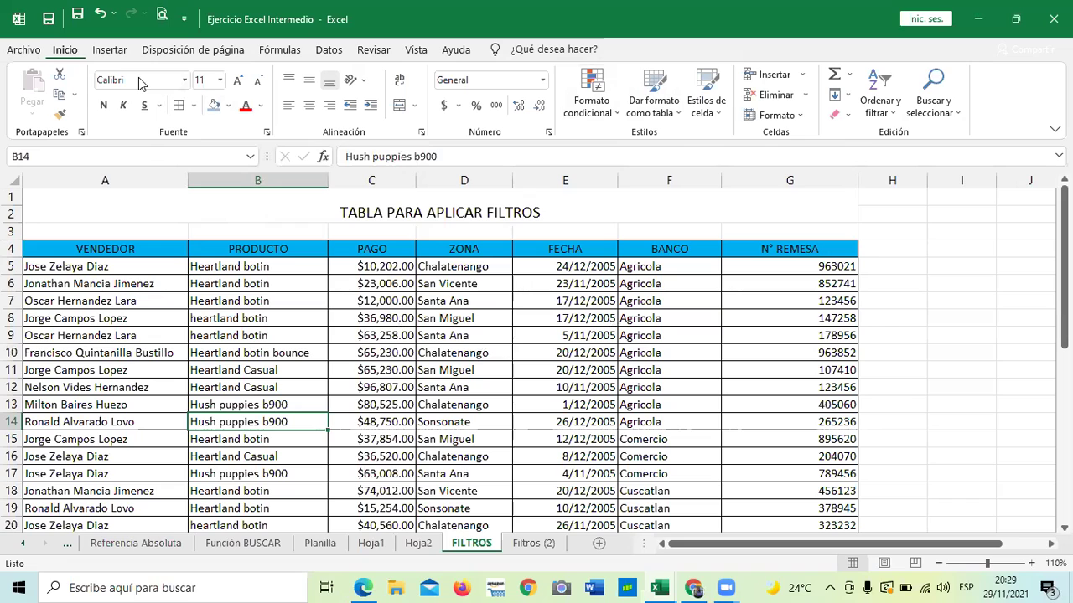
{"action": "left_click", "coordinate": [895, 115]}
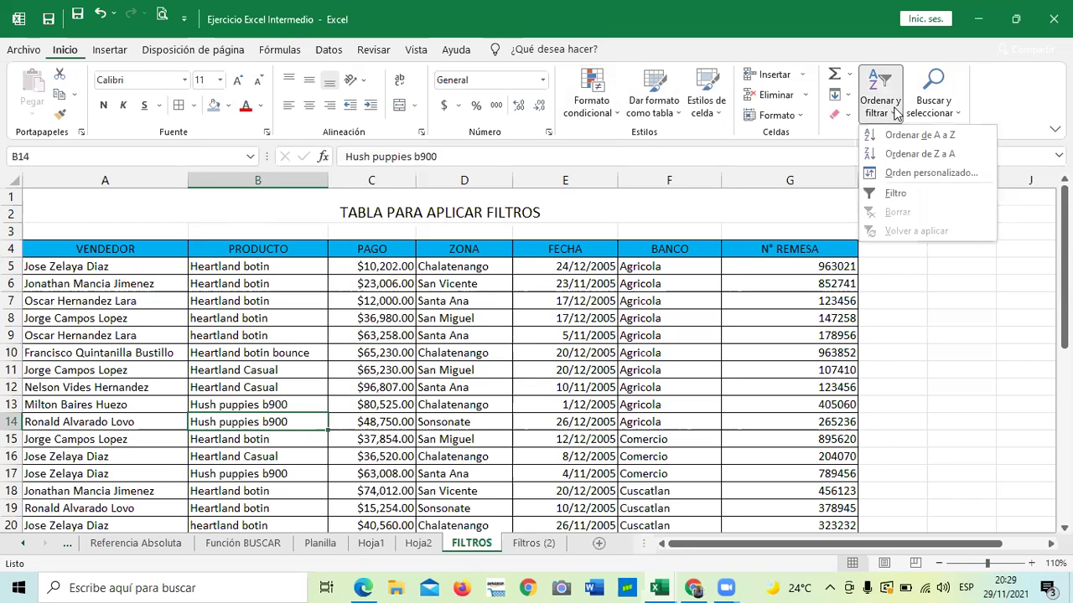
{"action": "left_click", "coordinate": [881, 195]}
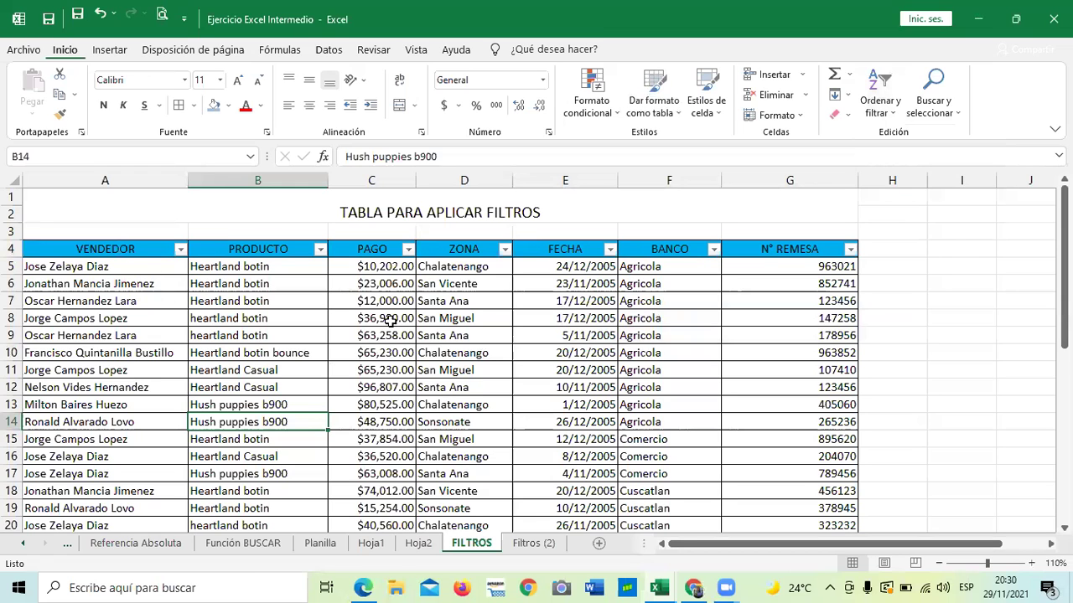
- Examine the sort and filter options of the N° REMESA column and close them without applying anything
{"action": "scroll", "coordinate": [388, 401], "scroll_direction": "down", "scroll_amount": 1}
{"action": "scroll", "coordinate": [390, 398], "scroll_direction": "up", "scroll_amount": 1}
{"action": "left_click", "coordinate": [850, 249]}
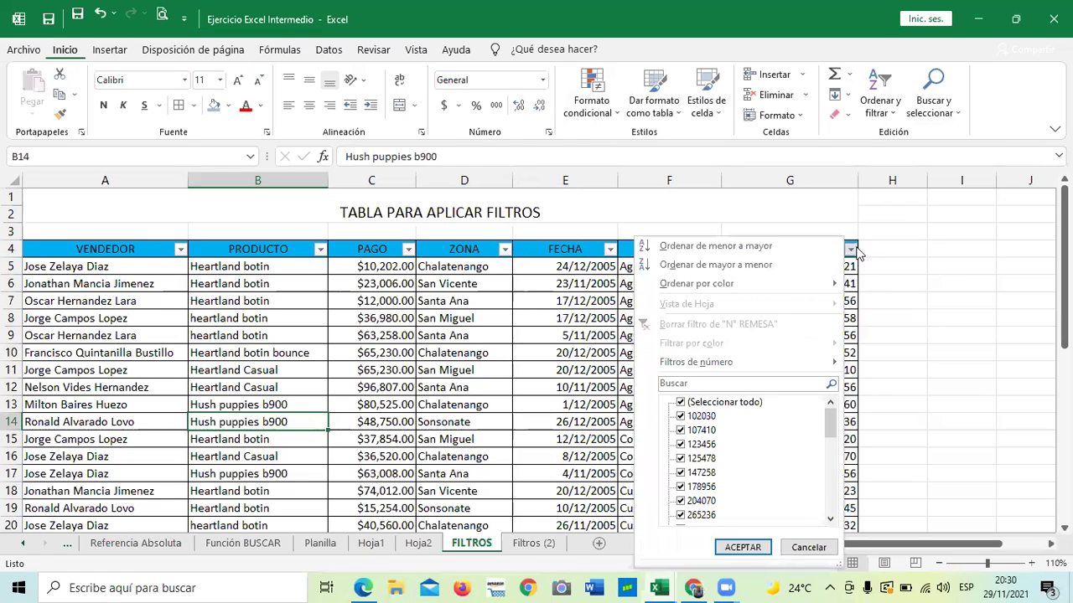
{"action": "left_click", "coordinate": [880, 238]}
{"action": "left_click", "coordinate": [879, 235]}
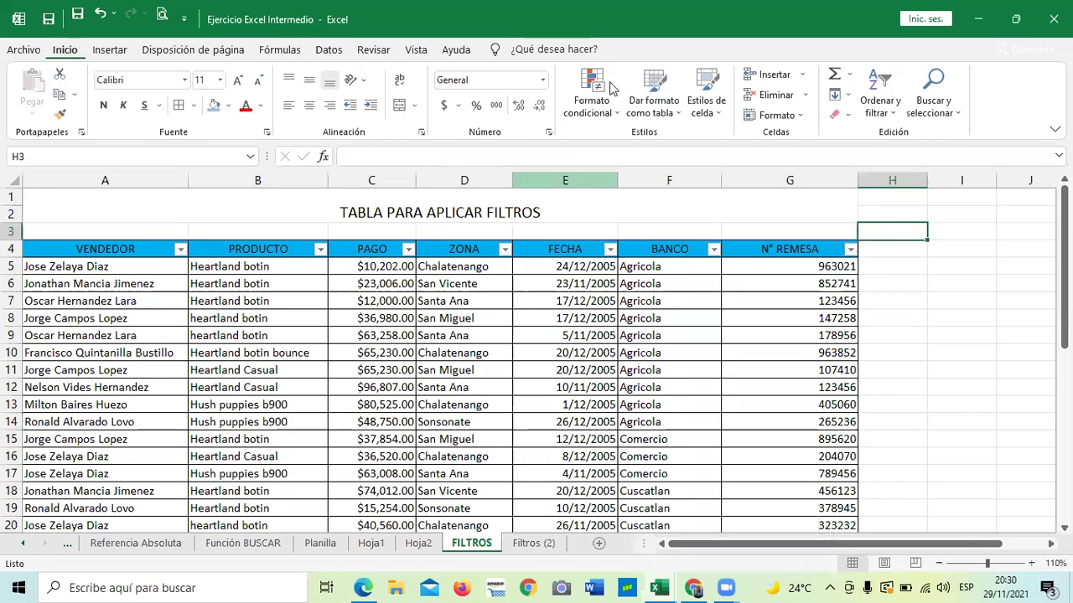
- Select cell F10 in the BANCO column and turn off the sales table's filter
{"action": "left_click", "coordinate": [708, 347]}
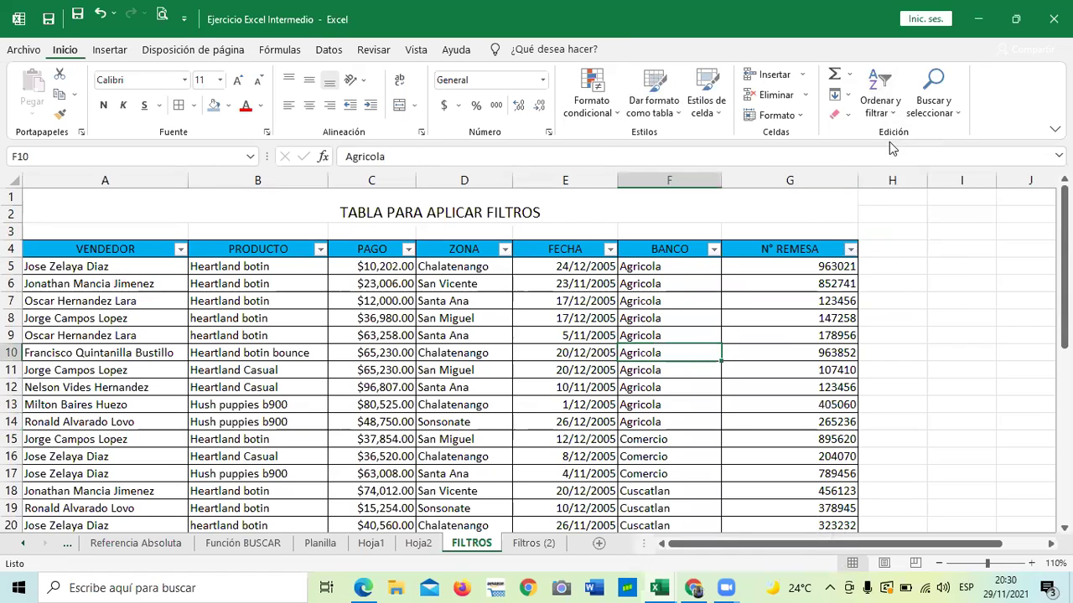
{"action": "left_click", "coordinate": [895, 115]}
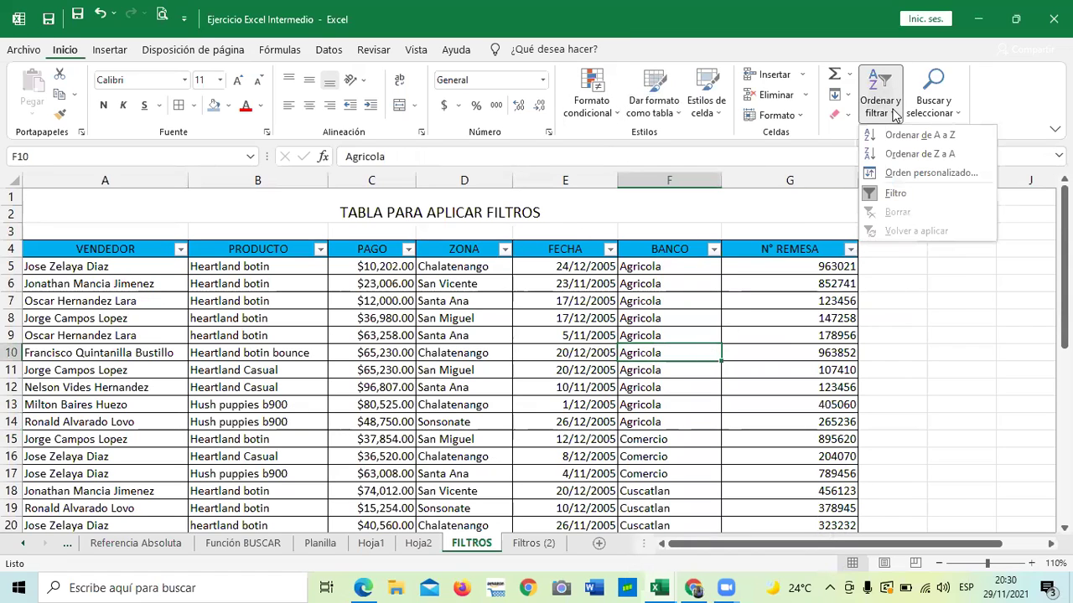
{"action": "left_click", "coordinate": [890, 193]}
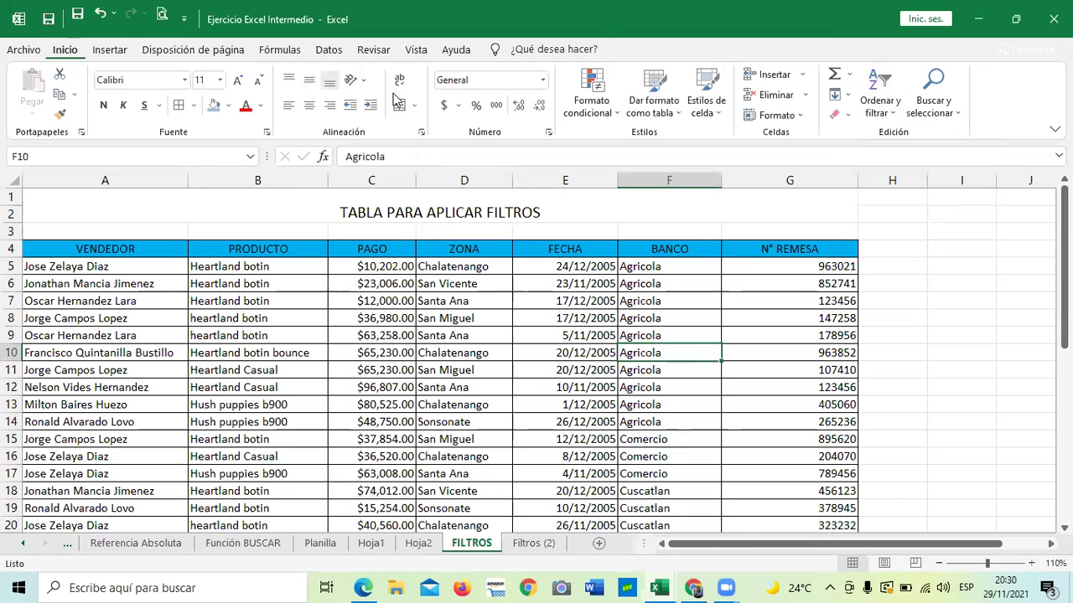
- Turn on the filter for the sales table using the data tools and return to the home commands
{"action": "scroll", "coordinate": [393, 94], "scroll_direction": "down", "scroll_amount": 4}
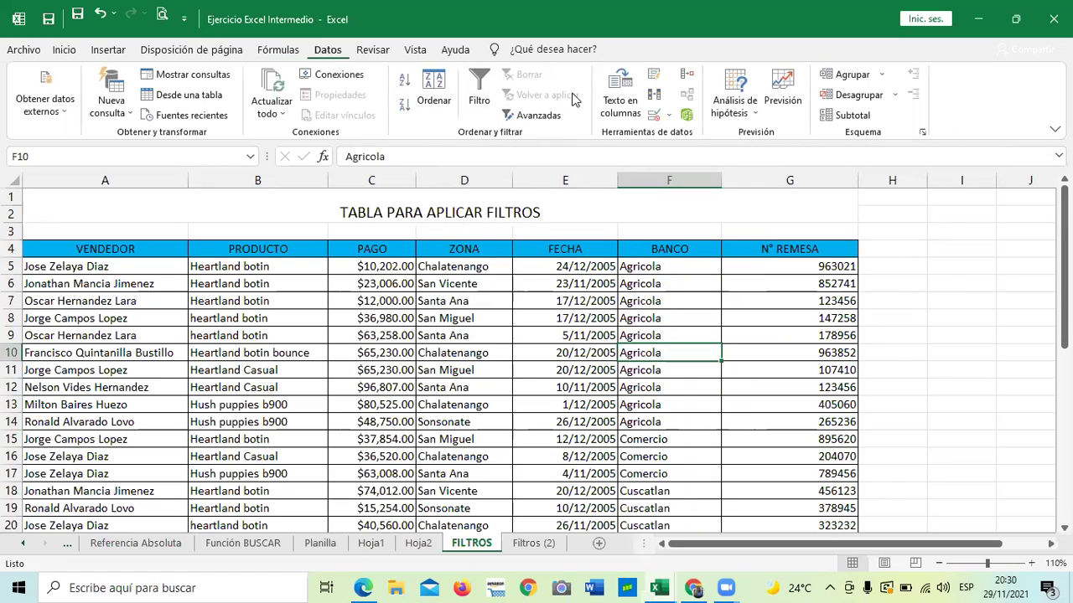
{"action": "left_click", "coordinate": [482, 87]}
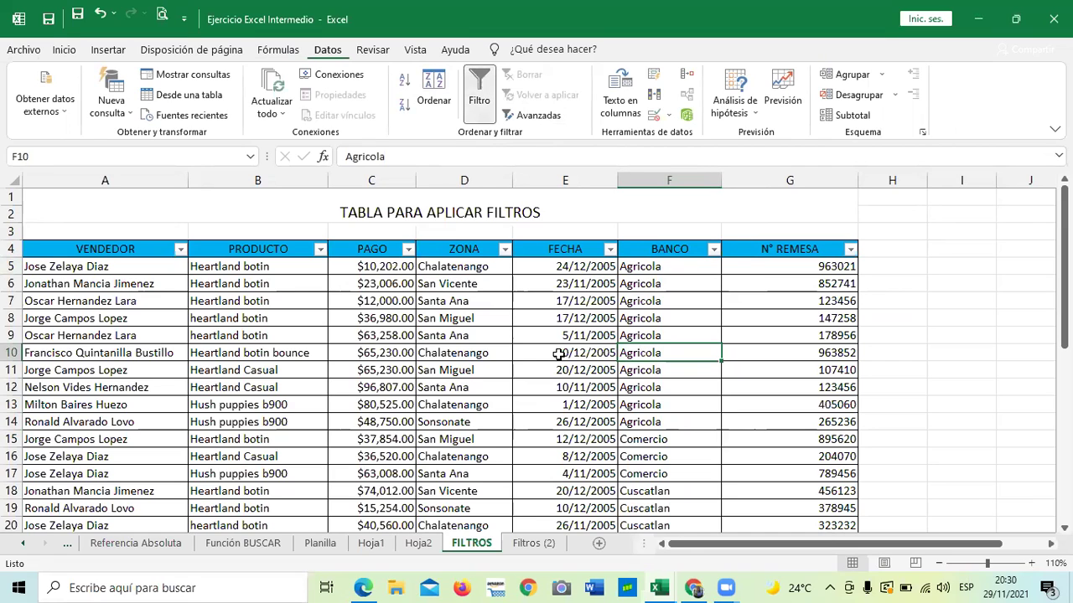
{"action": "scroll", "coordinate": [212, 88], "scroll_direction": "up", "scroll_amount": 4}
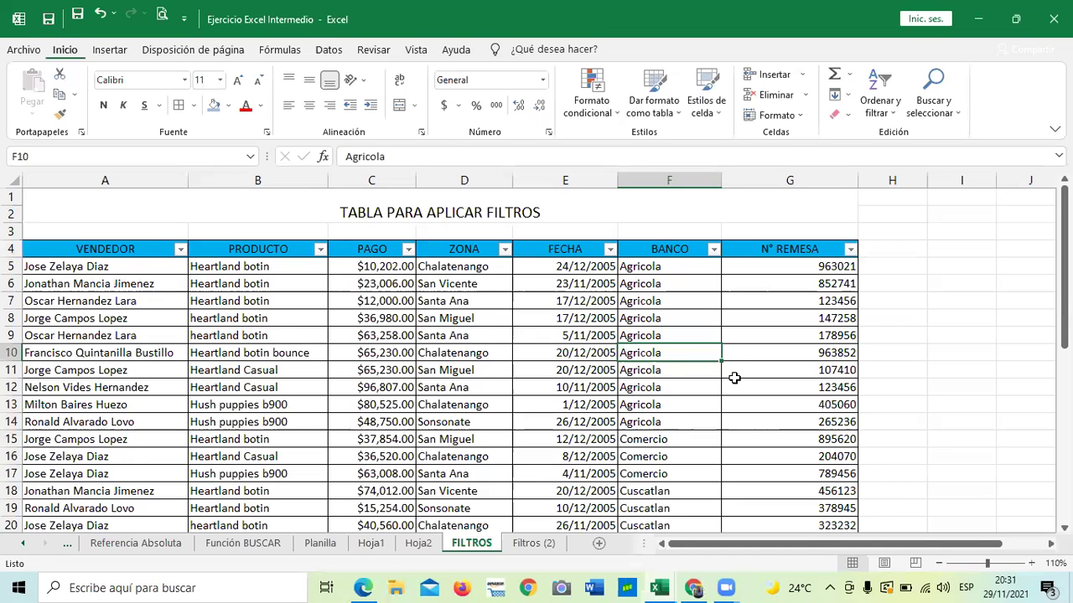
- Look through the bank names listed in the BANCO column of the sales table
{"action": "scroll", "coordinate": [733, 377], "scroll_direction": "down", "scroll_amount": 3}
{"action": "scroll", "coordinate": [730, 376], "scroll_direction": "up", "scroll_amount": 3}
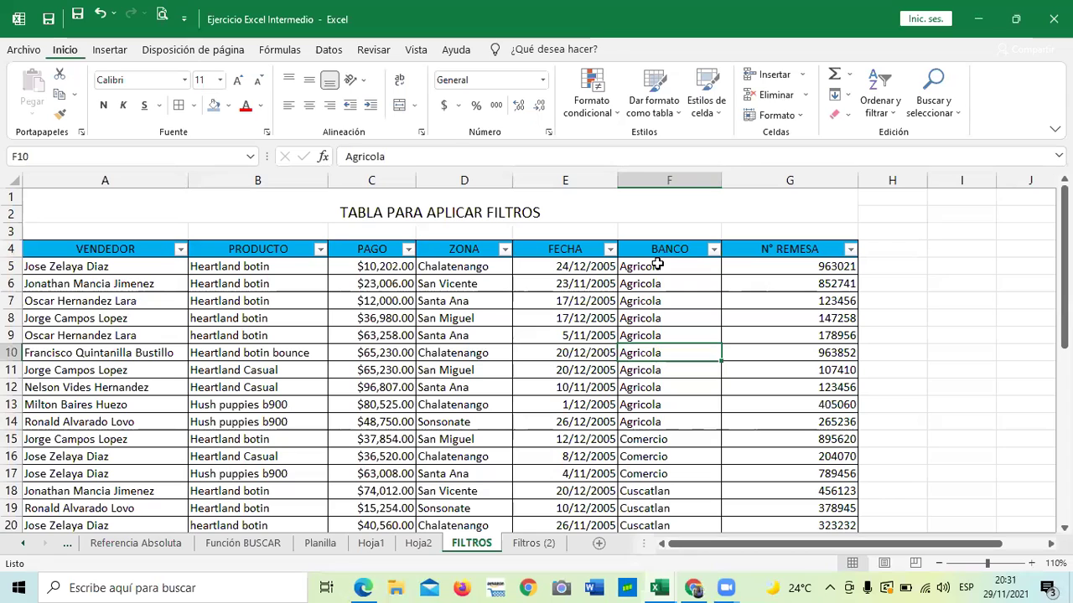
{"action": "scroll", "coordinate": [658, 297], "scroll_direction": "down", "scroll_amount": 4}
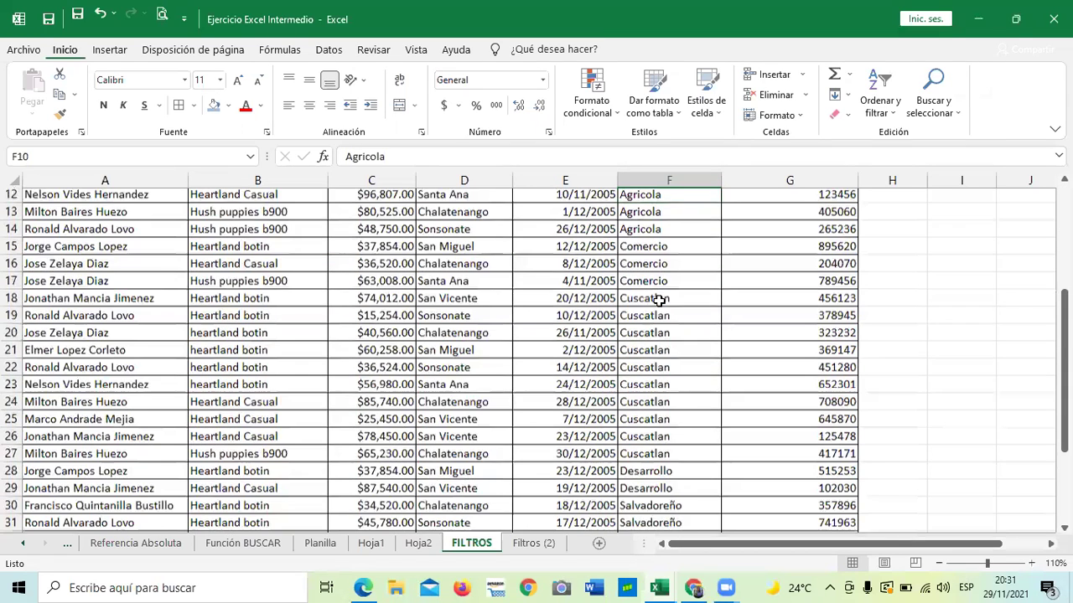
{"action": "scroll", "coordinate": [667, 335], "scroll_direction": "up", "scroll_amount": 4}
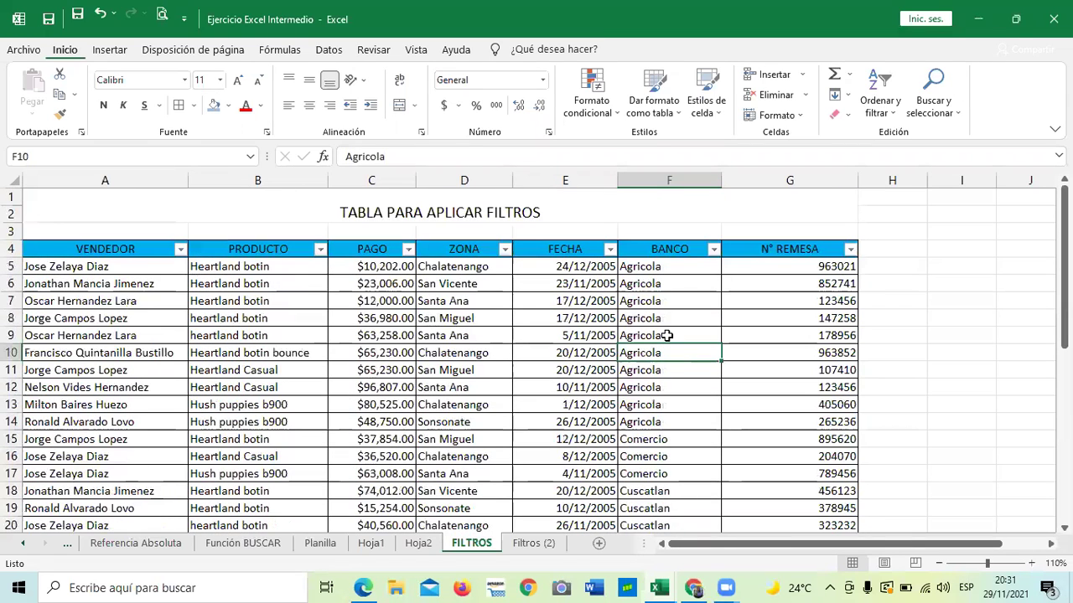
- Filter the BANCO column of the sales table to show only the Salvadoreño records
{"action": "left_click", "coordinate": [713, 253]}
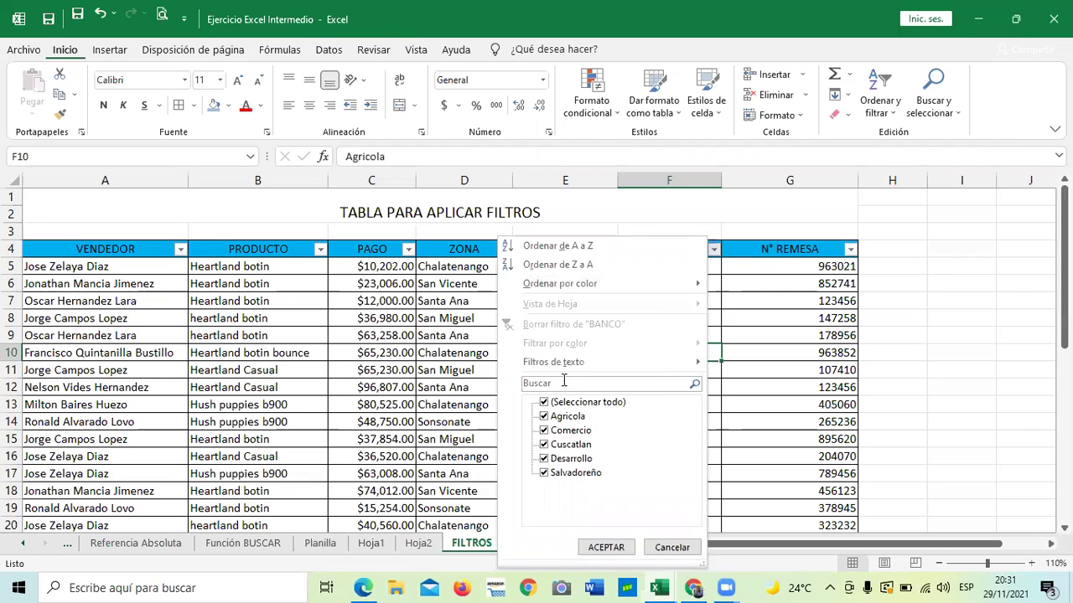
{"action": "mouse_move", "coordinate": [549, 364]}
{"action": "left_click", "coordinate": [544, 403]}
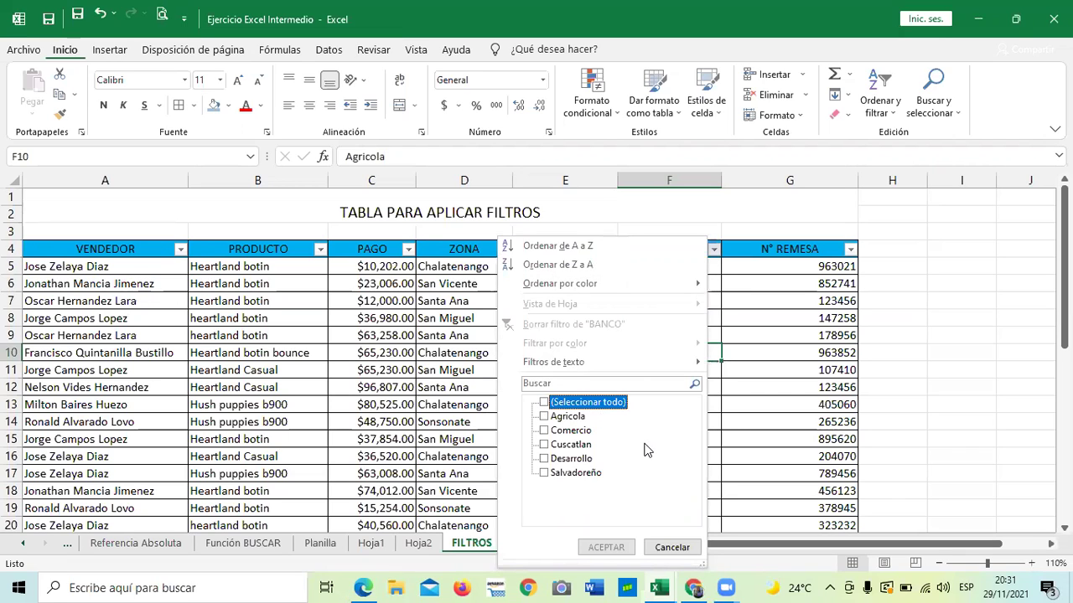
{"action": "left_click", "coordinate": [544, 404]}
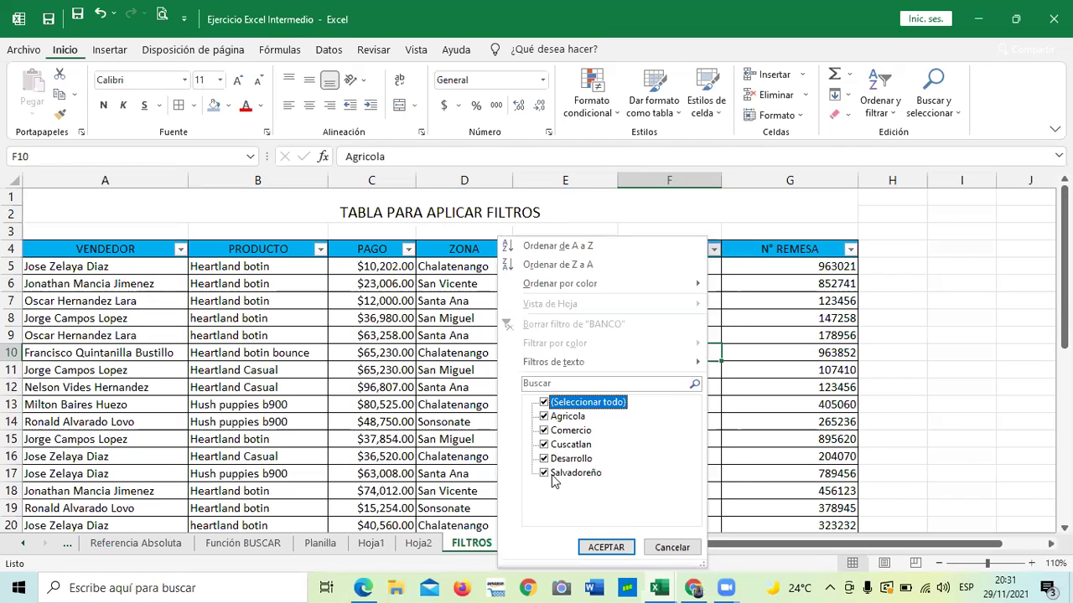
{"action": "left_click", "coordinate": [544, 403]}
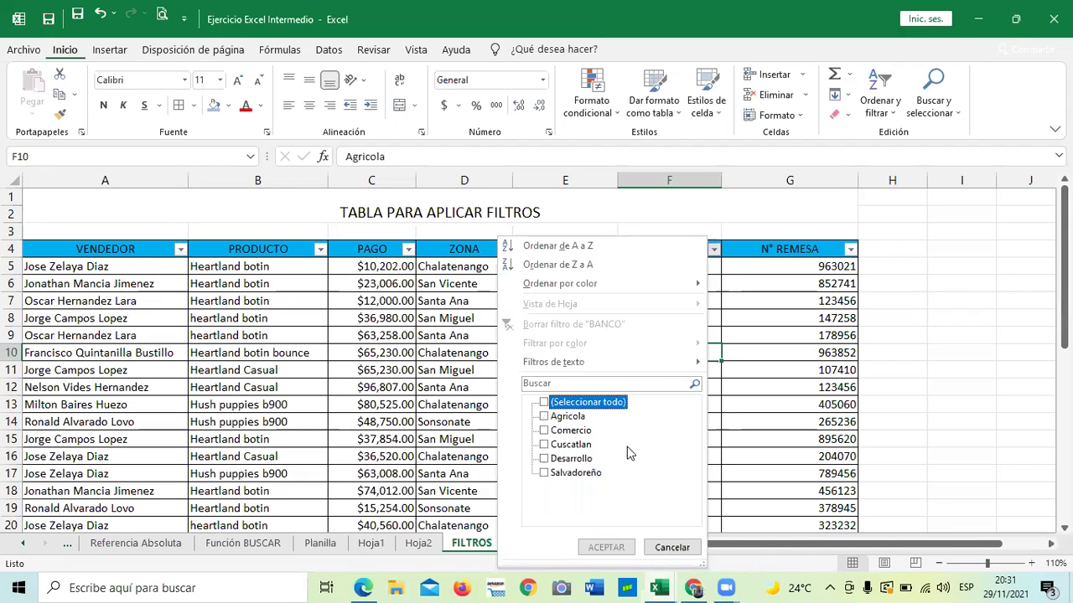
{"action": "left_click", "coordinate": [545, 474]}
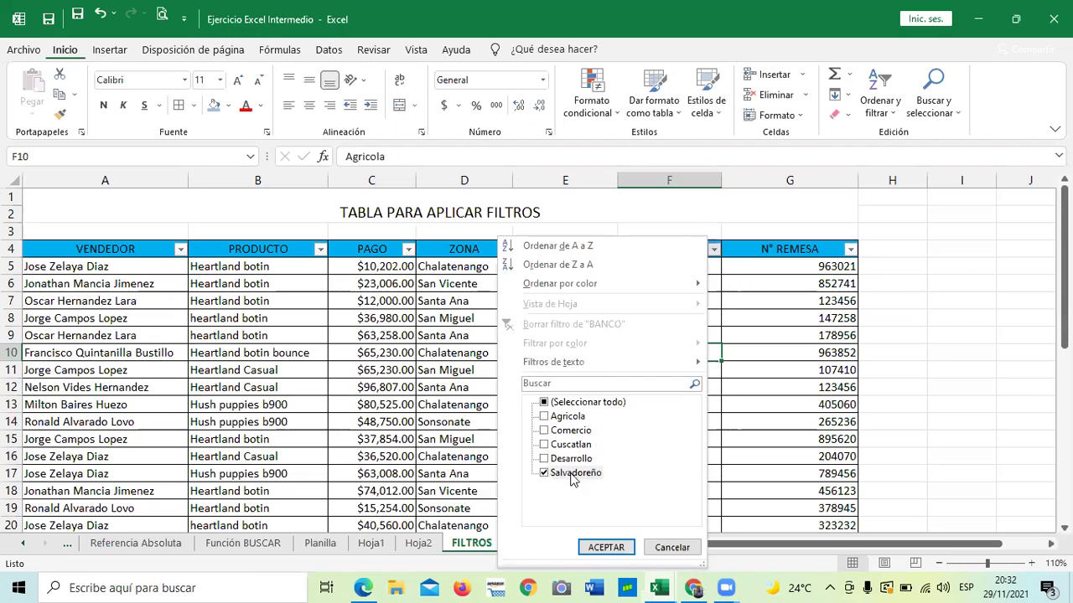
{"action": "left_click", "coordinate": [606, 547]}
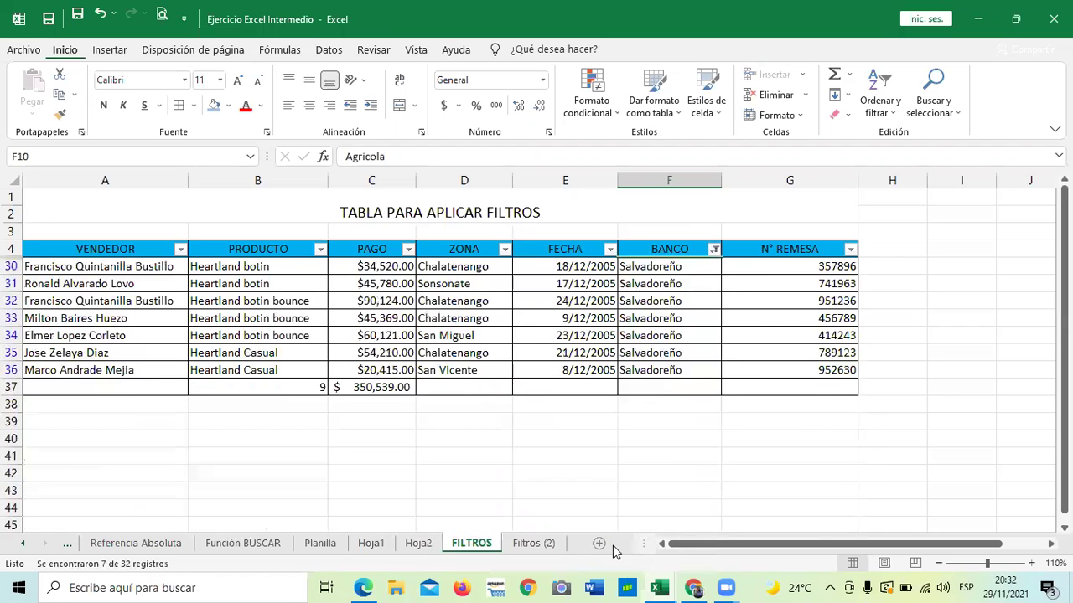
{"action": "left_click", "coordinate": [586, 469]}
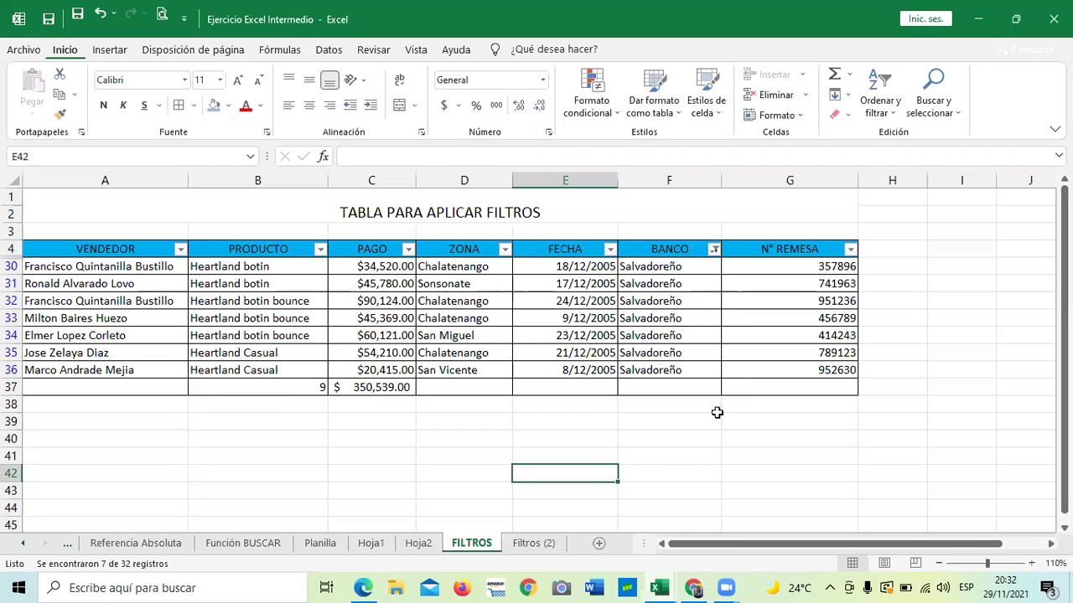
{"action": "left_click", "coordinate": [725, 457]}
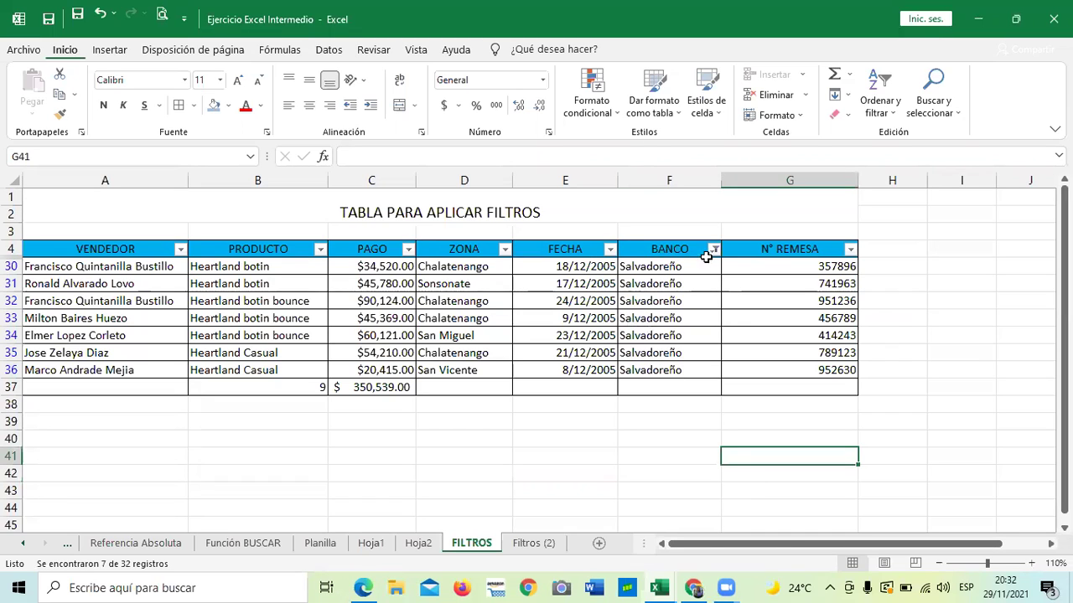
{"action": "left_click", "coordinate": [604, 455]}
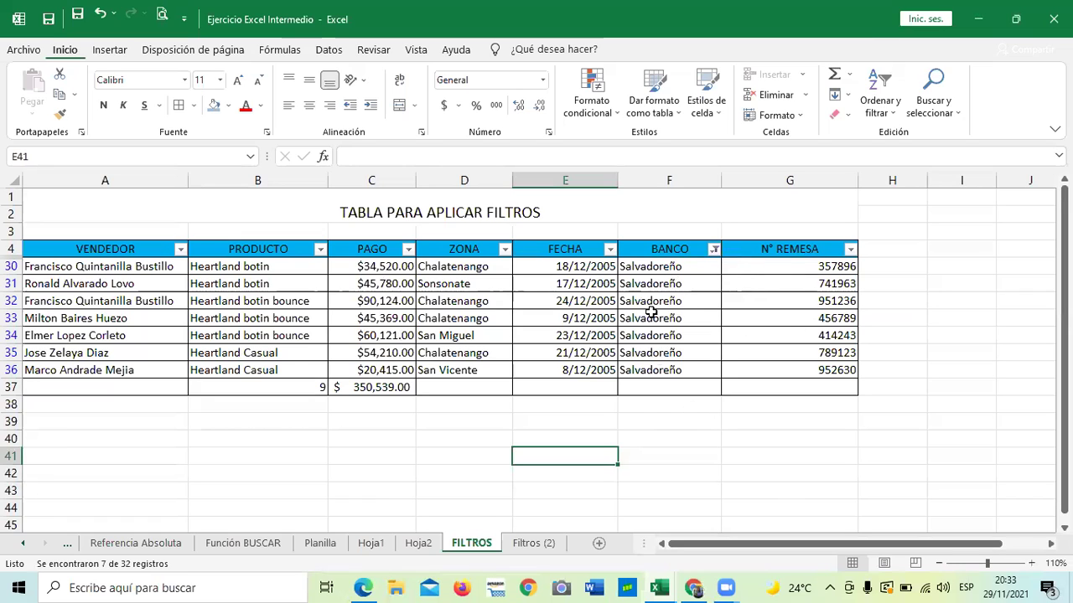
- Reselect all banks in the BANCO filter and look over the complete sales table
{"action": "left_click", "coordinate": [714, 250]}
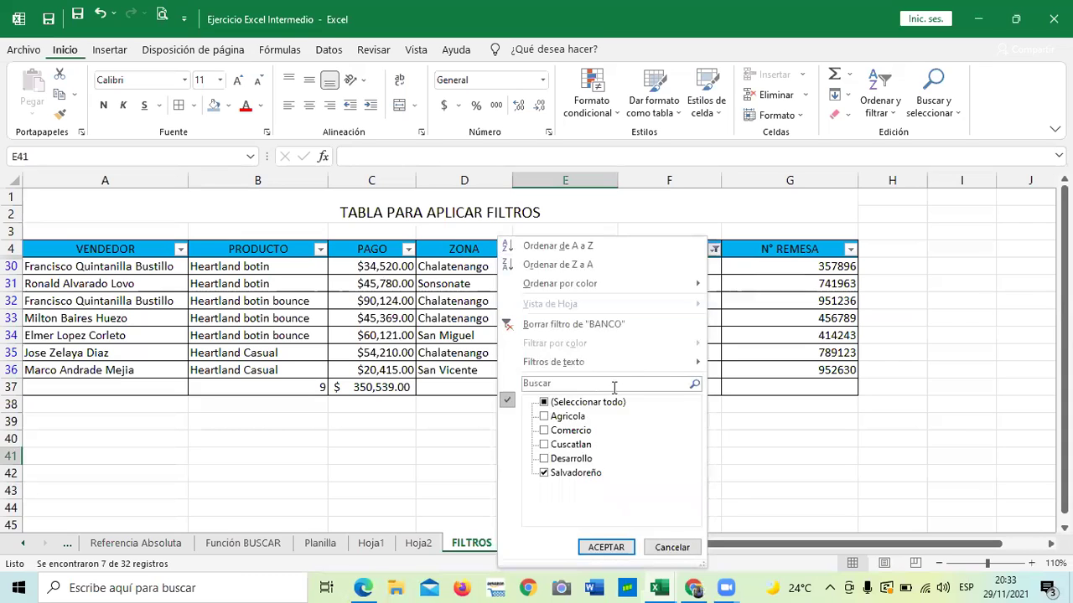
{"action": "left_click", "coordinate": [543, 404]}
{"action": "left_click", "coordinate": [543, 403]}
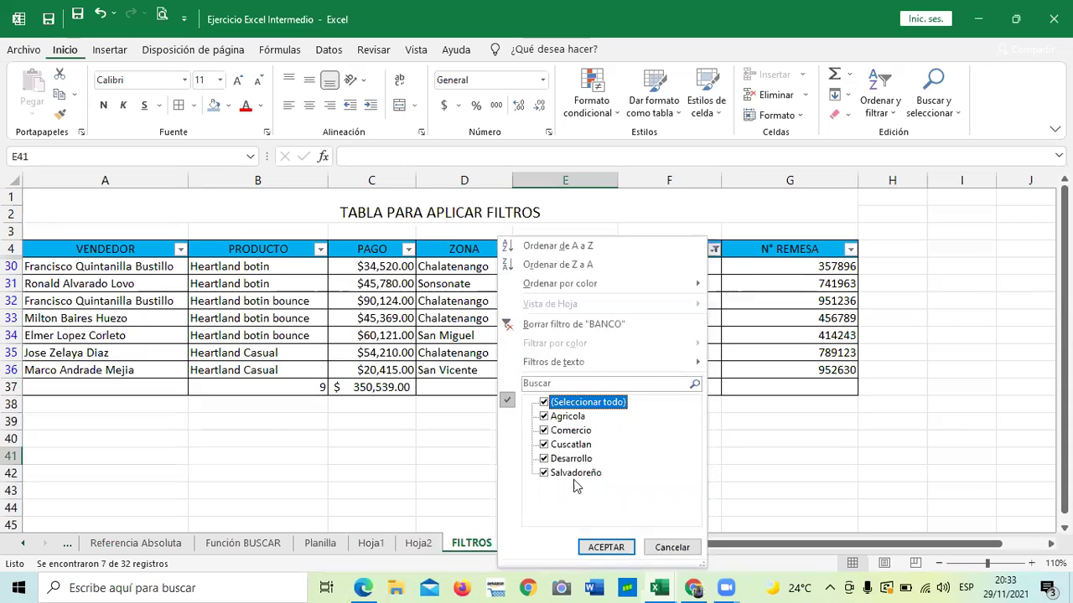
{"action": "left_click", "coordinate": [617, 547]}
{"action": "scroll", "coordinate": [641, 422], "scroll_direction": "down", "scroll_amount": 4}
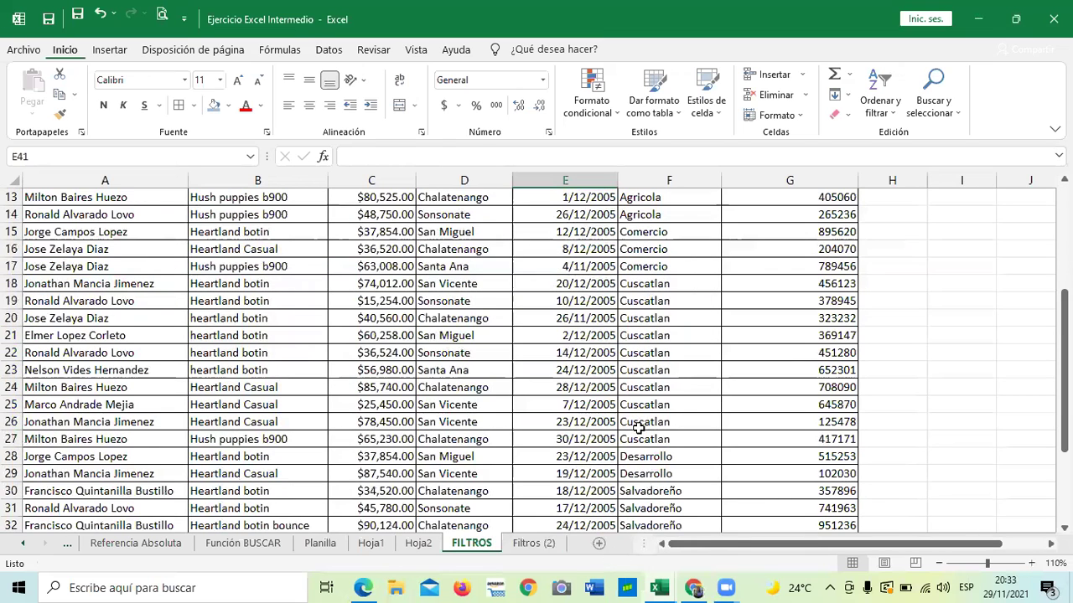
{"action": "scroll", "coordinate": [643, 439], "scroll_direction": "up", "scroll_amount": 4}
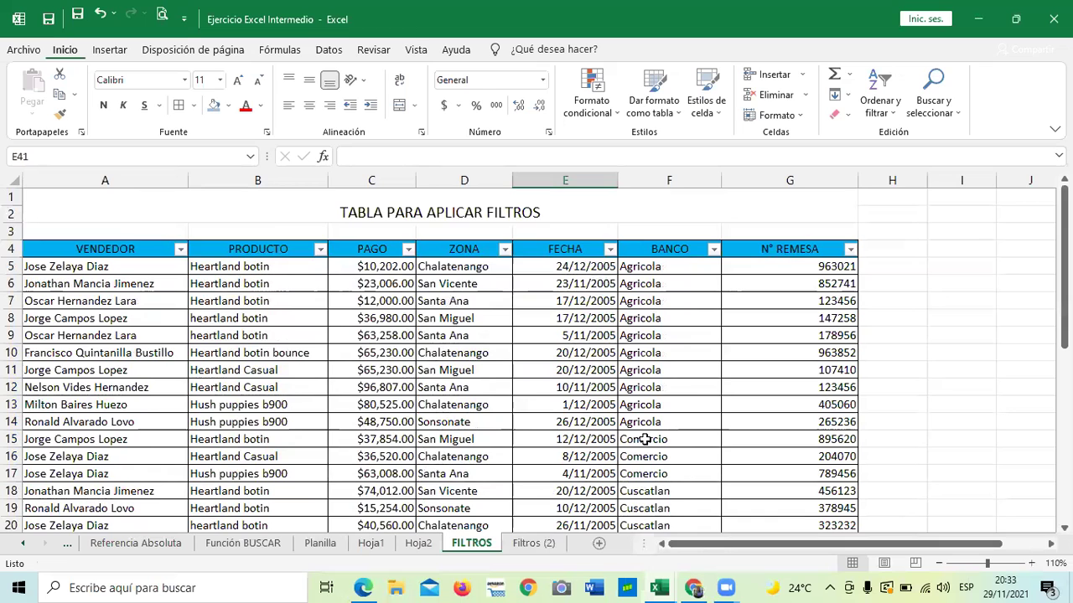
{"action": "scroll", "coordinate": [609, 358], "scroll_direction": "down", "scroll_amount": 2}
{"action": "scroll", "coordinate": [622, 385], "scroll_direction": "up", "scroll_amount": 2}
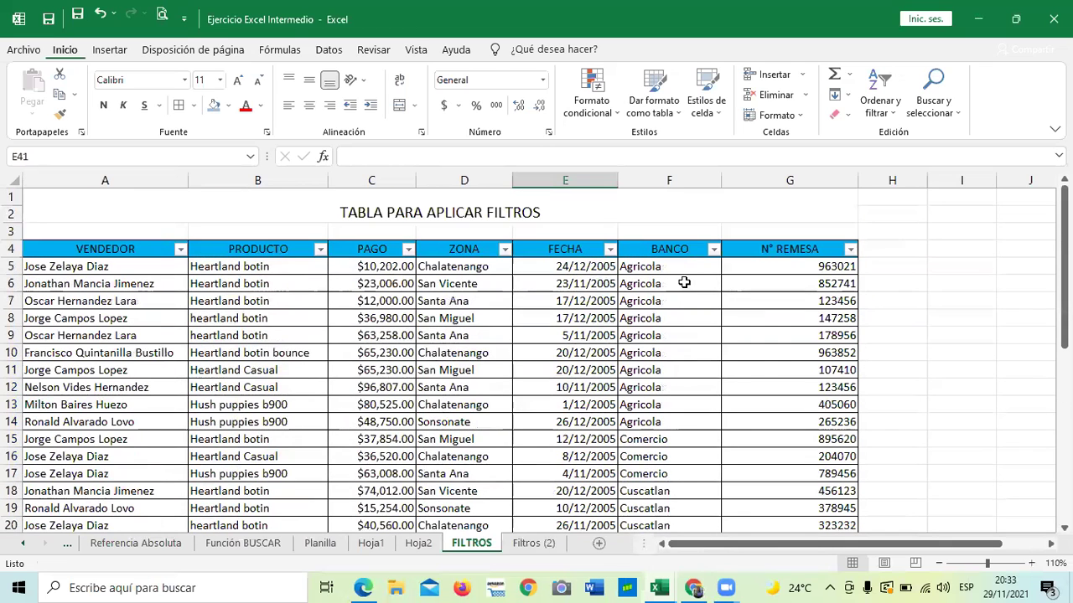
- Apply a text filter to the BANCO column for values that begin with "Comercio"
{"action": "left_click", "coordinate": [714, 250]}
{"action": "mouse_move", "coordinate": [585, 369]}
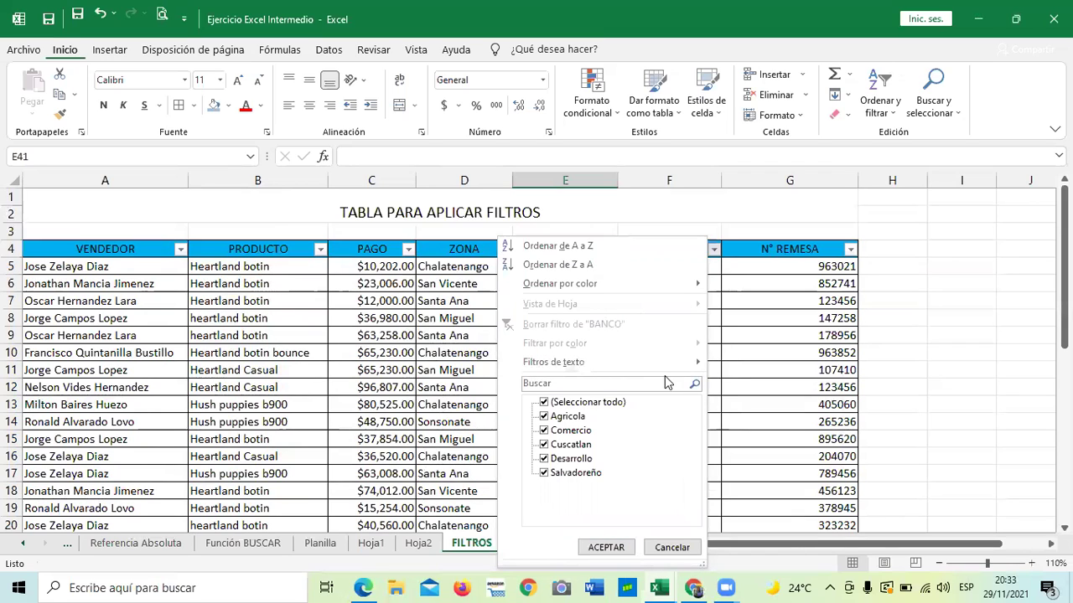
{"action": "mouse_move", "coordinate": [668, 368]}
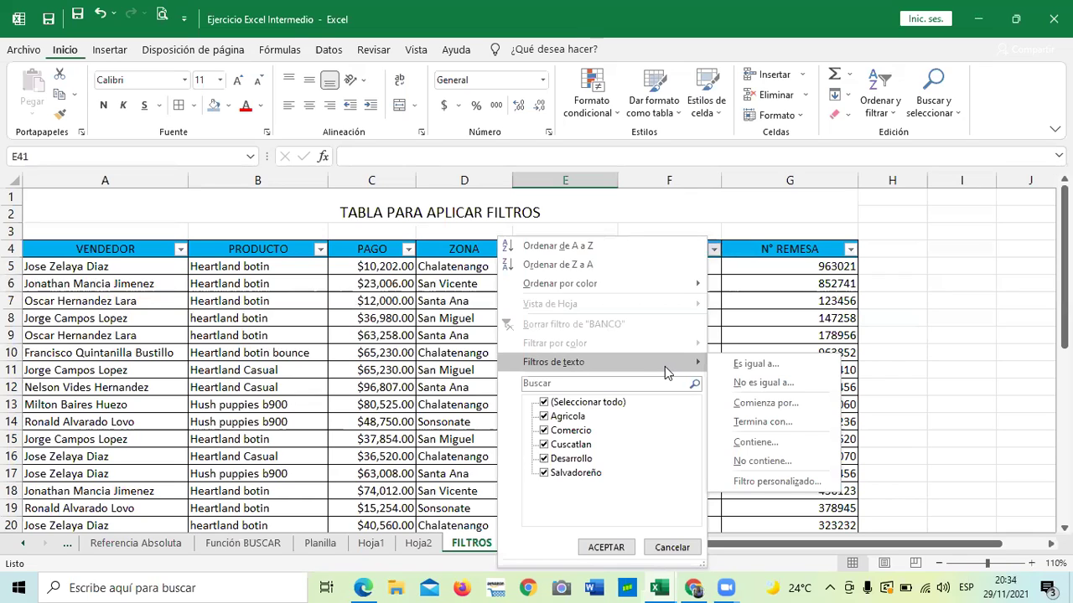
{"action": "left_click", "coordinate": [769, 403]}
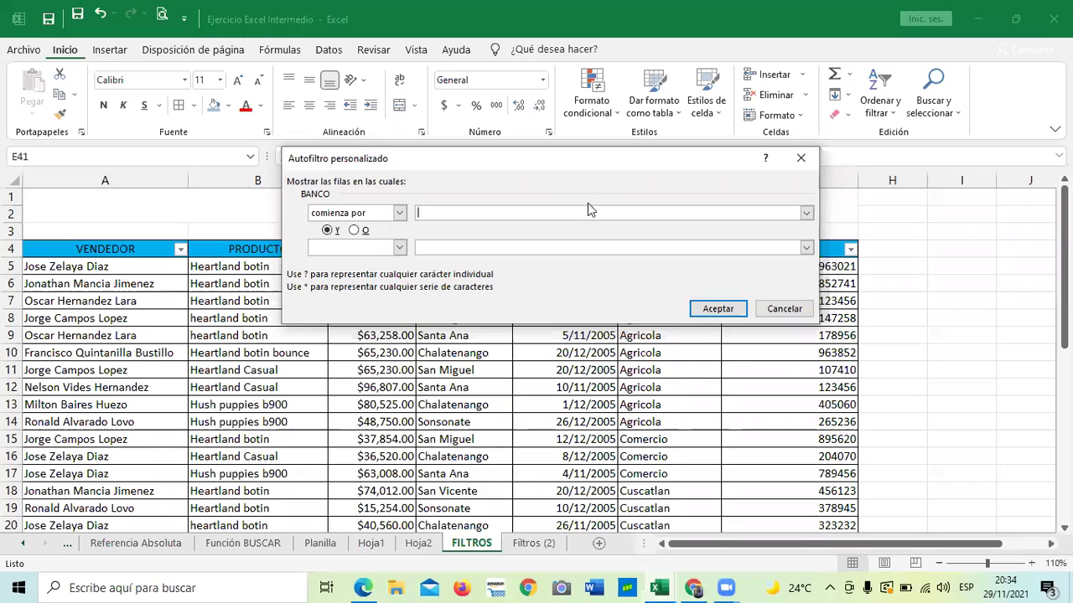
{"action": "type", "text": "Comercio"}
{"action": "left_click", "coordinate": [706, 310]}
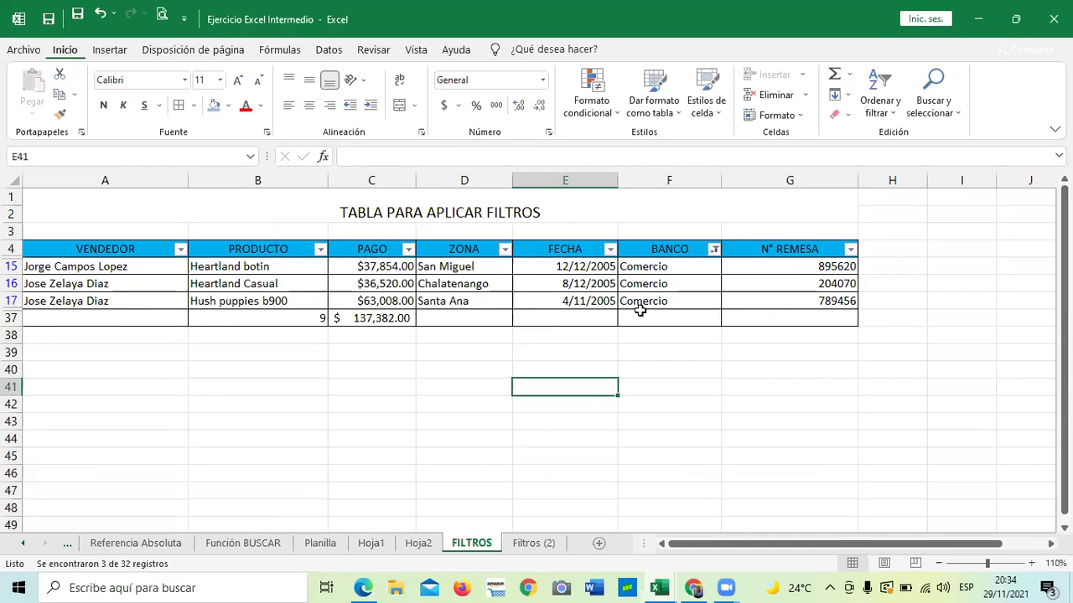
- Clear the filter from the BANCO column and review all rows of the sales table down to its totals
{"action": "left_click", "coordinate": [714, 249]}
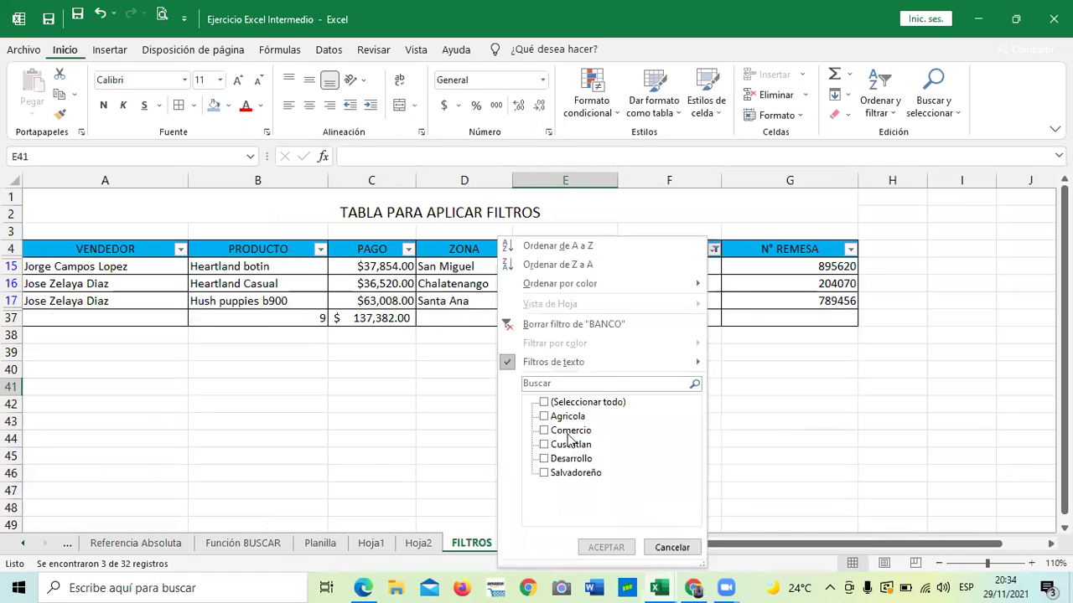
{"action": "left_click", "coordinate": [536, 329]}
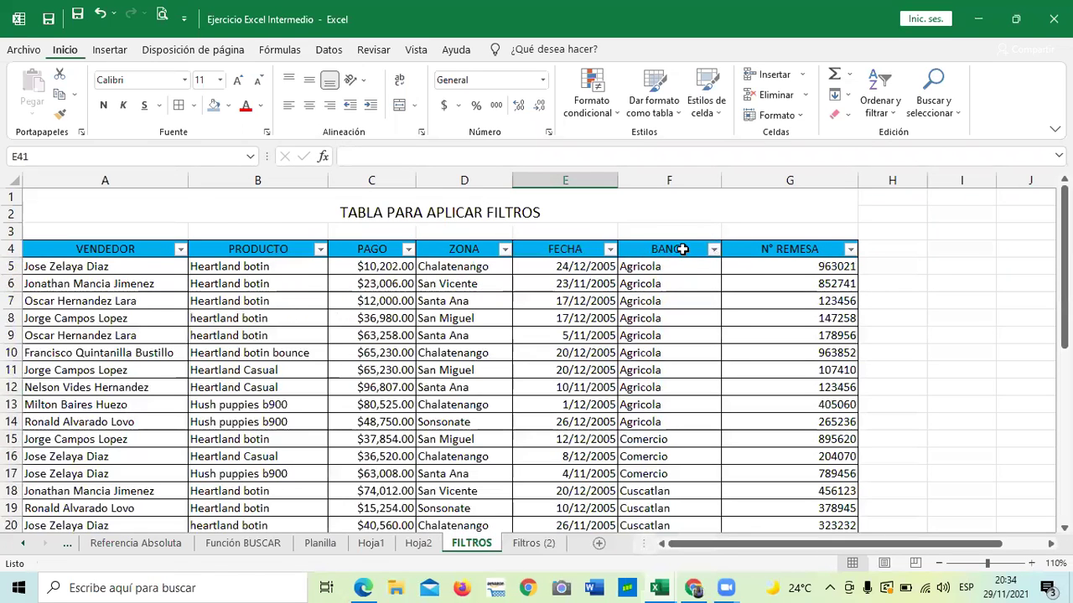
{"action": "scroll", "coordinate": [670, 266], "scroll_direction": "down", "scroll_amount": 4}
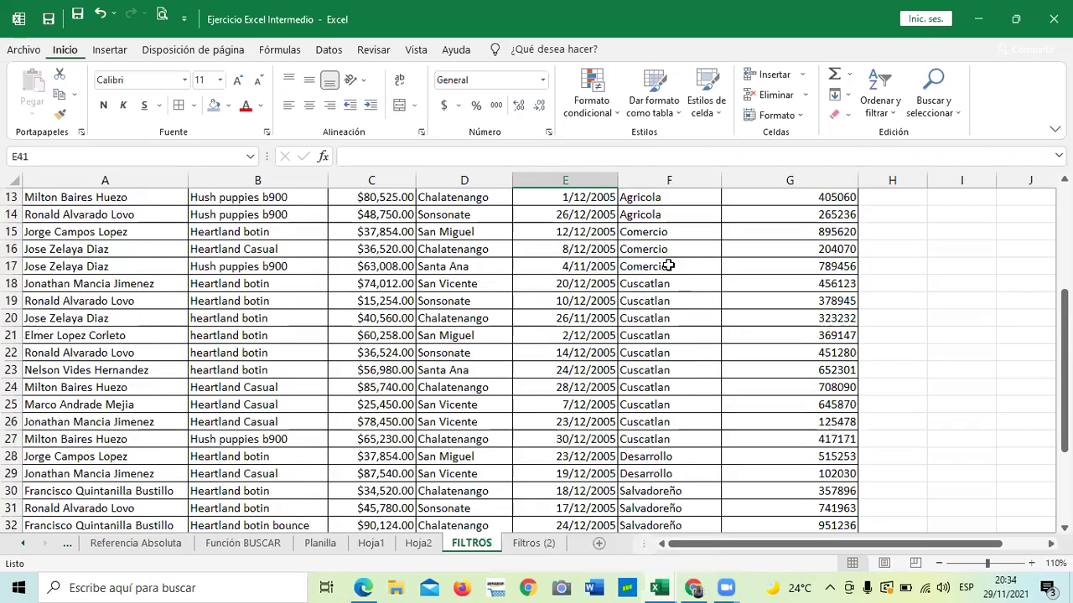
{"action": "scroll", "coordinate": [621, 331], "scroll_direction": "up", "scroll_amount": 3}
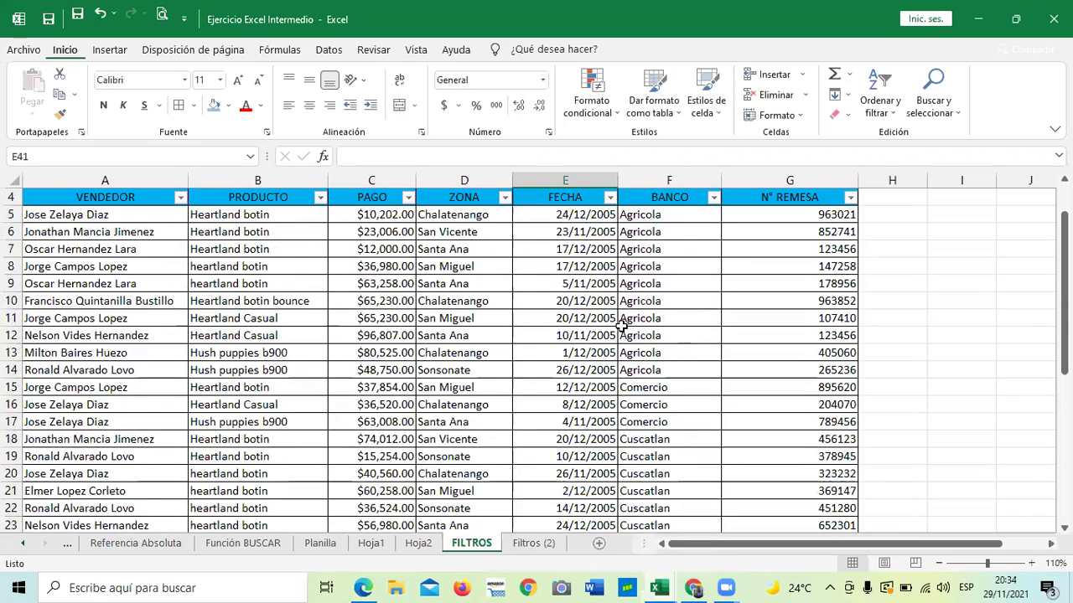
{"action": "scroll", "coordinate": [622, 327], "scroll_direction": "up", "scroll_amount": 1}
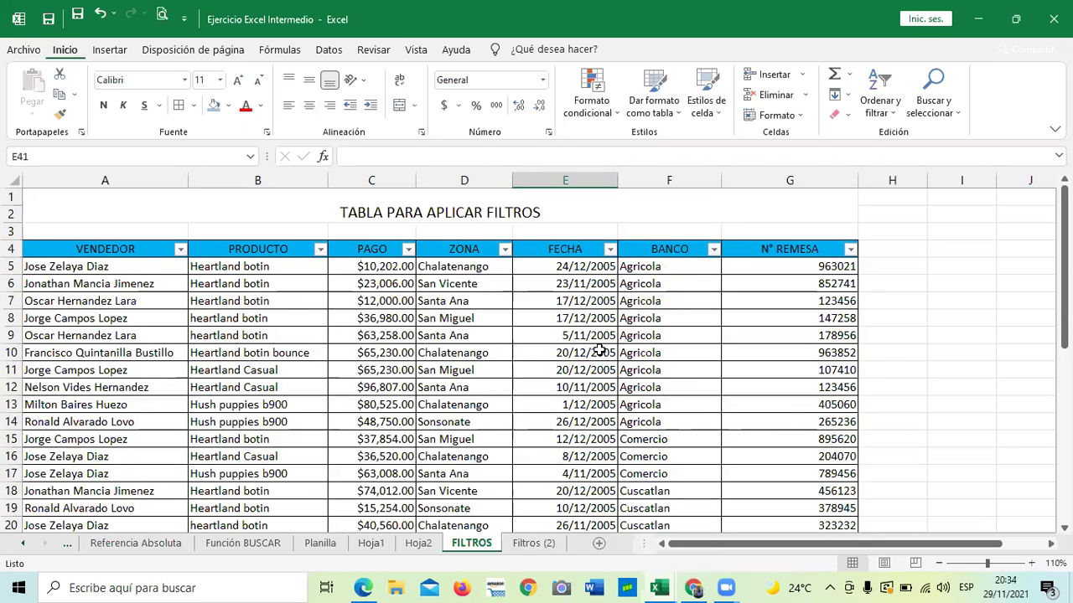
{"action": "scroll", "coordinate": [543, 327], "scroll_direction": "down", "scroll_amount": 6}
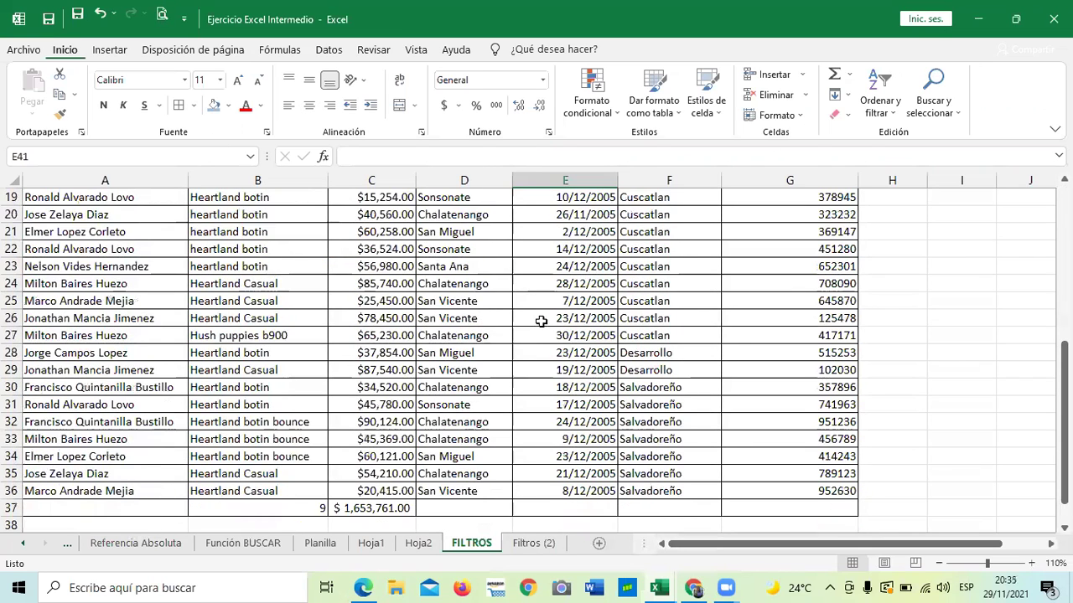
{"action": "scroll", "coordinate": [541, 321], "scroll_direction": "down", "scroll_amount": 1}
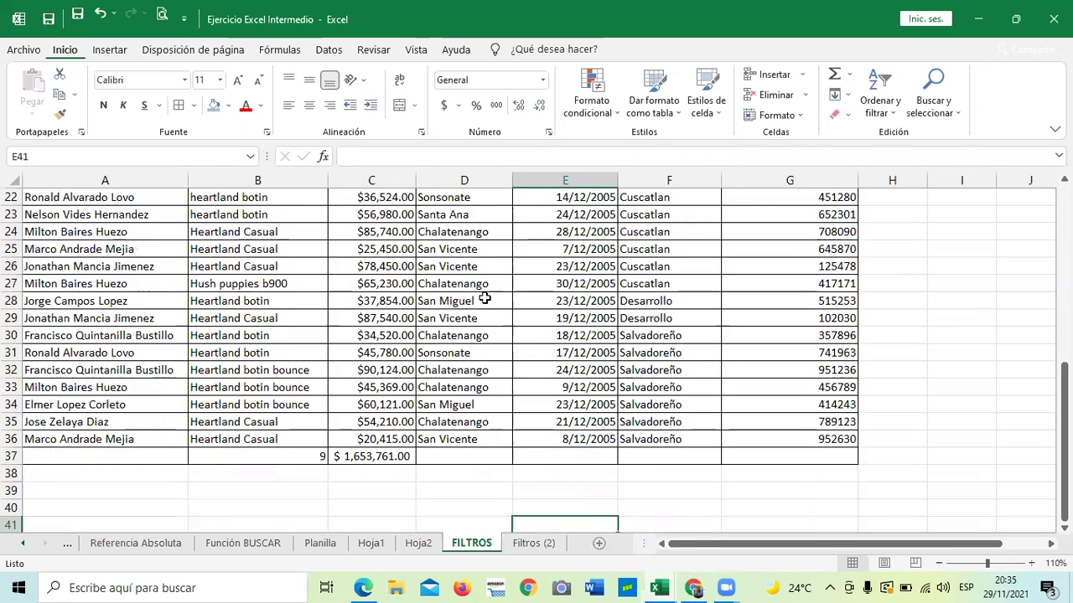
{"action": "scroll", "coordinate": [280, 387], "scroll_direction": "up", "scroll_amount": 7}
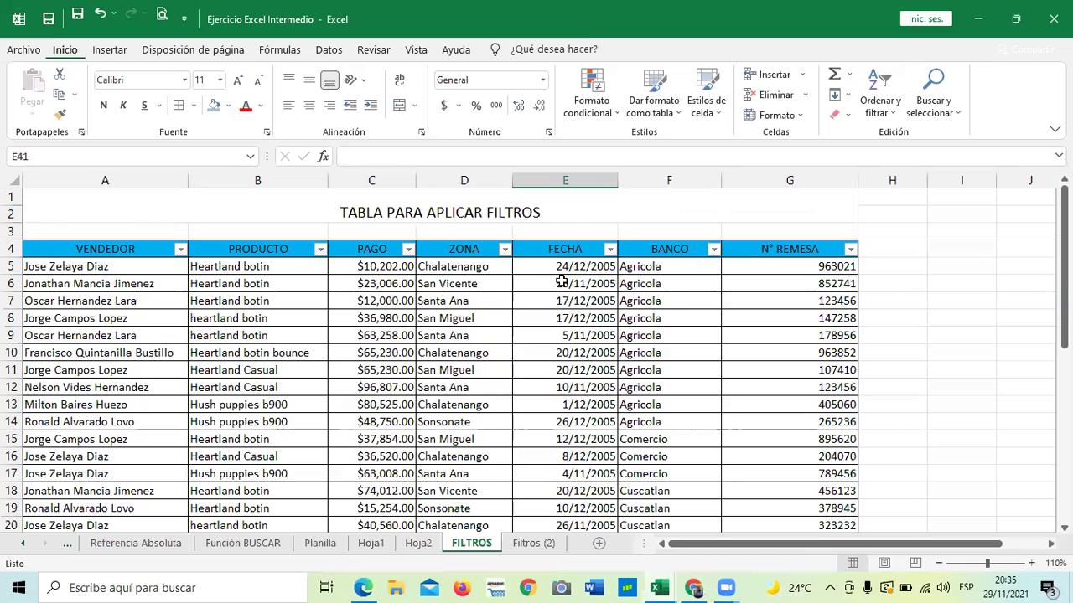
- Examine the FECHA column's filter choices, including the 2005 date group and the days listed under noviembre and diciembre
{"action": "left_click", "coordinate": [609, 250]}
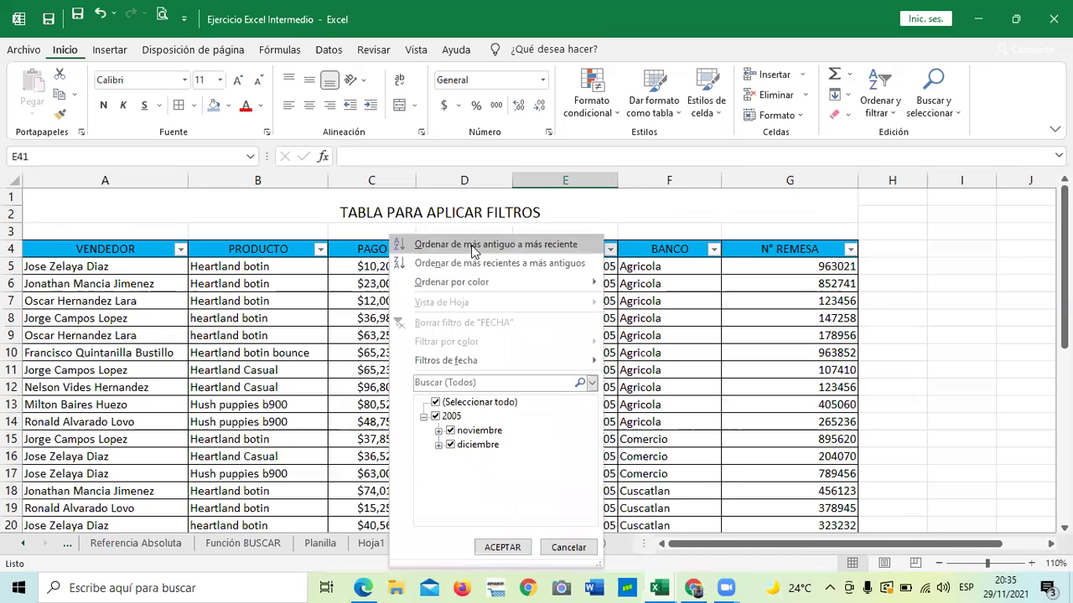
{"action": "left_click", "coordinate": [424, 418]}
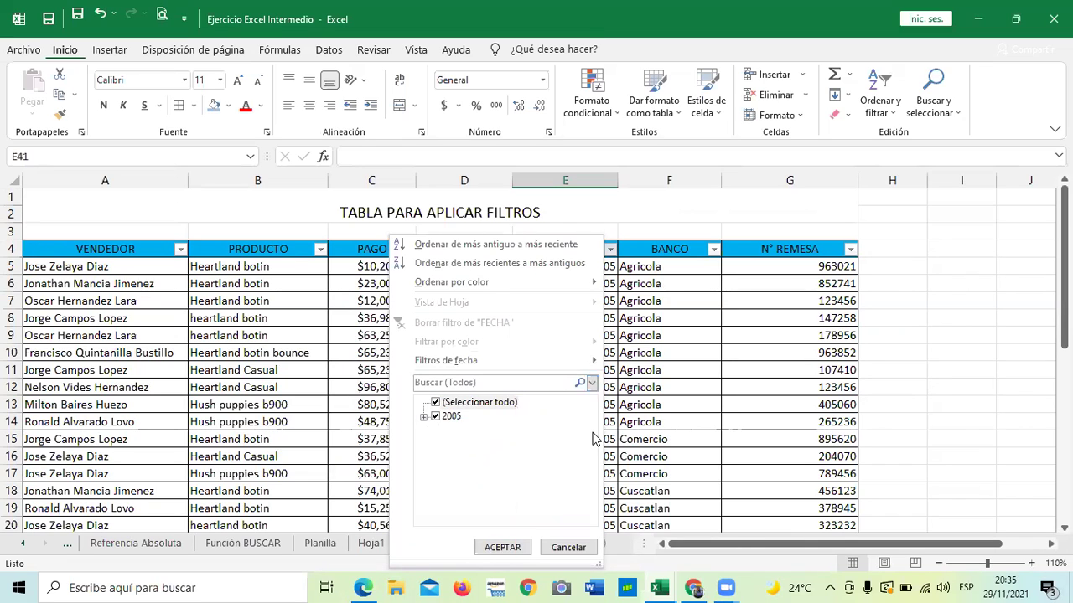
{"action": "left_click", "coordinate": [424, 417]}
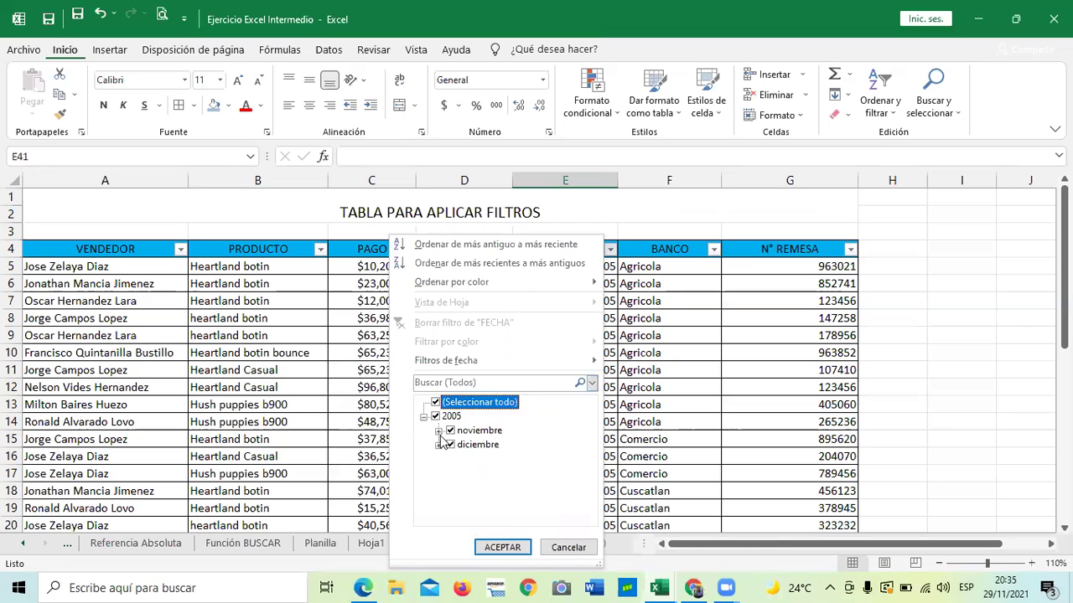
{"action": "left_click", "coordinate": [438, 431]}
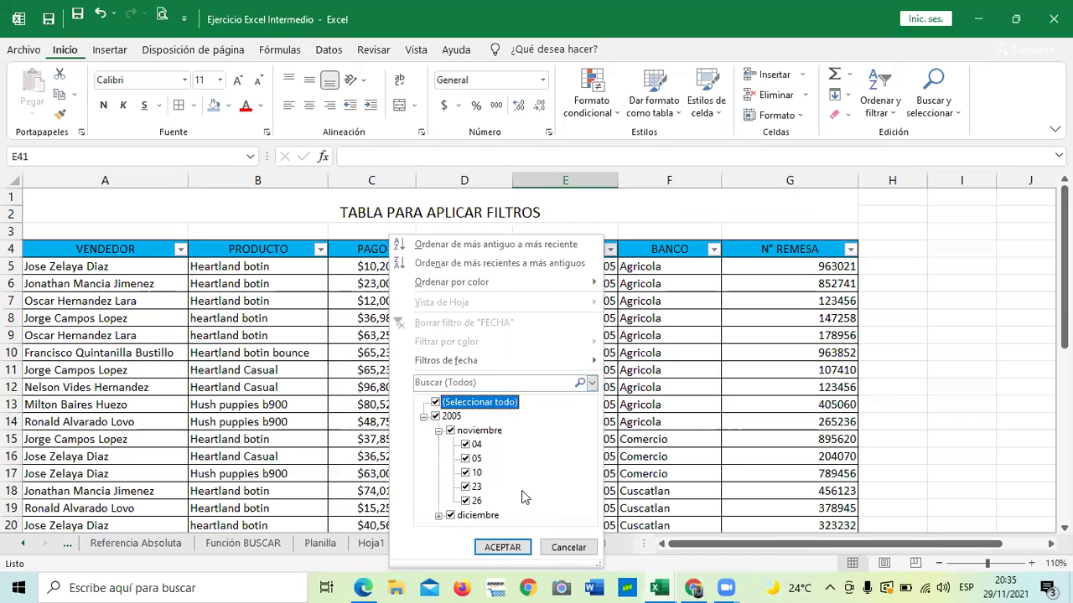
{"action": "left_click", "coordinate": [439, 431]}
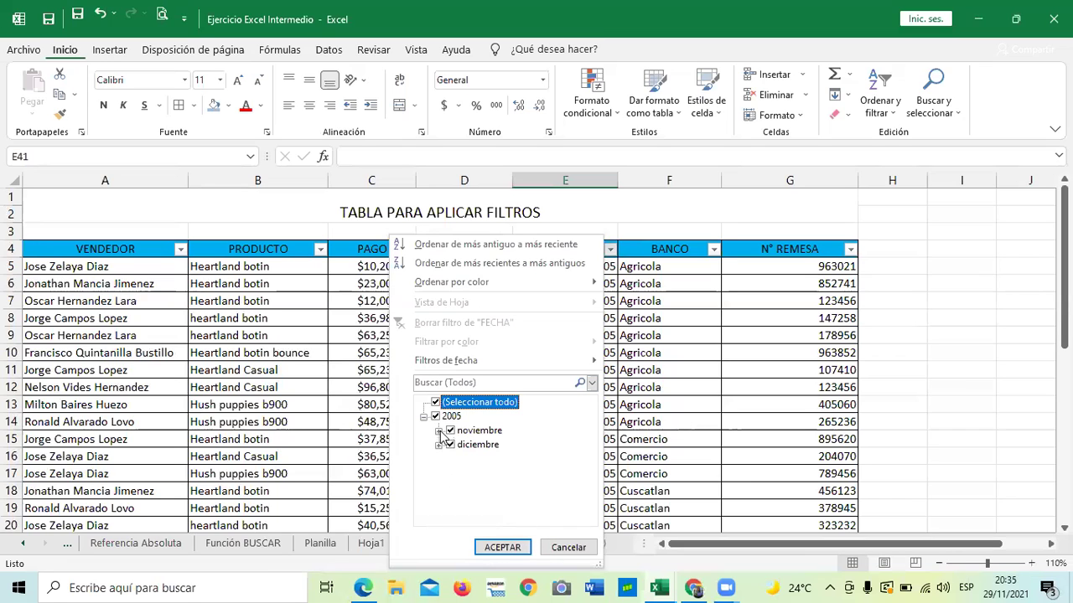
{"action": "left_click", "coordinate": [438, 445]}
{"action": "scroll", "coordinate": [513, 455], "scroll_direction": "down", "scroll_amount": 5}
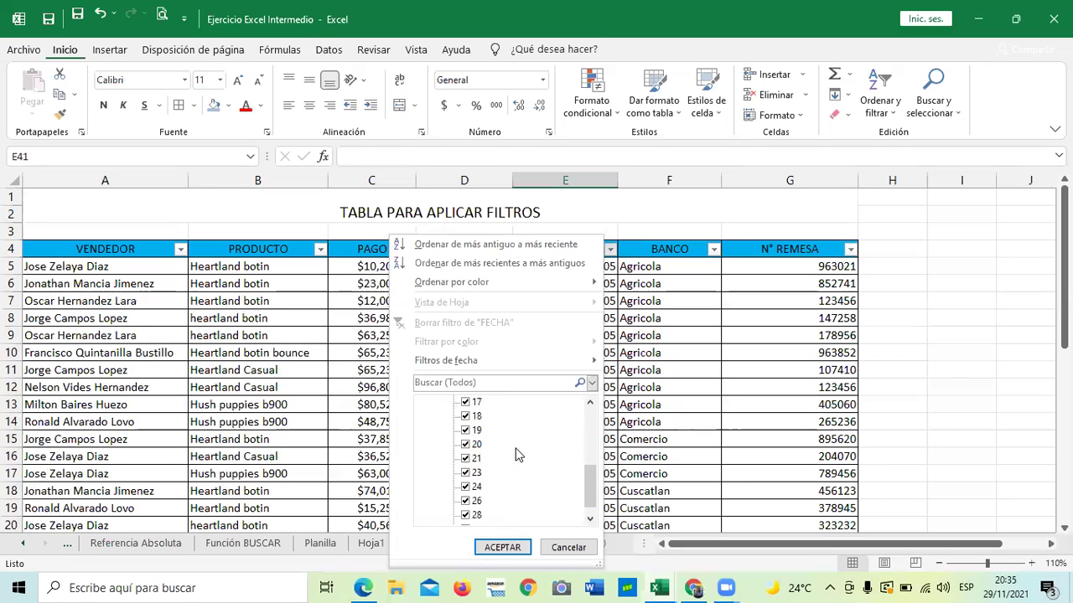
{"action": "scroll", "coordinate": [515, 455], "scroll_direction": "up", "scroll_amount": 5}
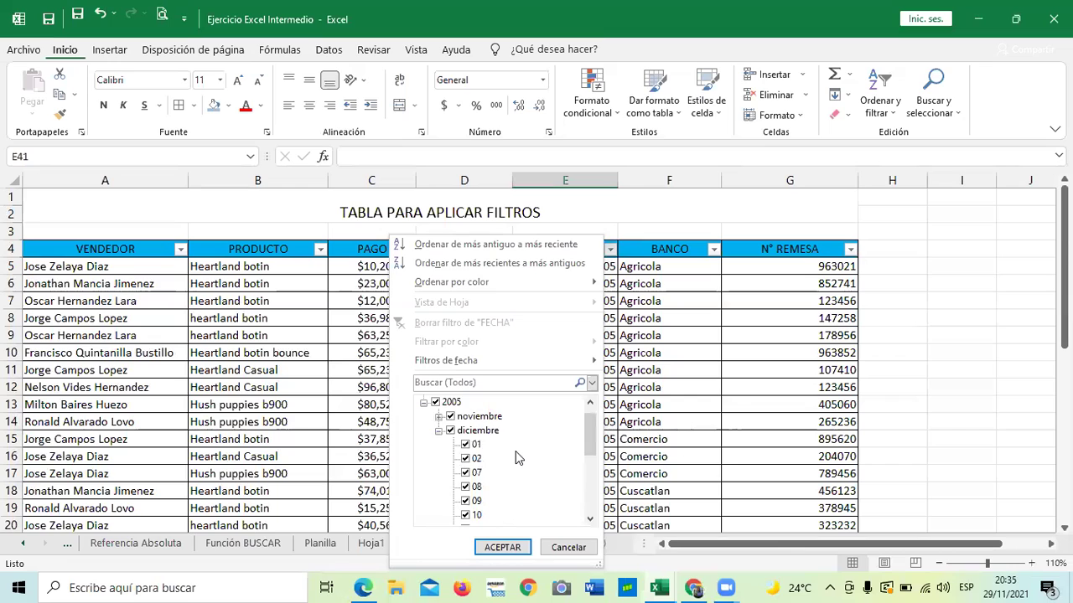
{"action": "scroll", "coordinate": [516, 457], "scroll_direction": "down", "scroll_amount": 3}
{"action": "scroll", "coordinate": [516, 457], "scroll_direction": "down", "scroll_amount": 3}
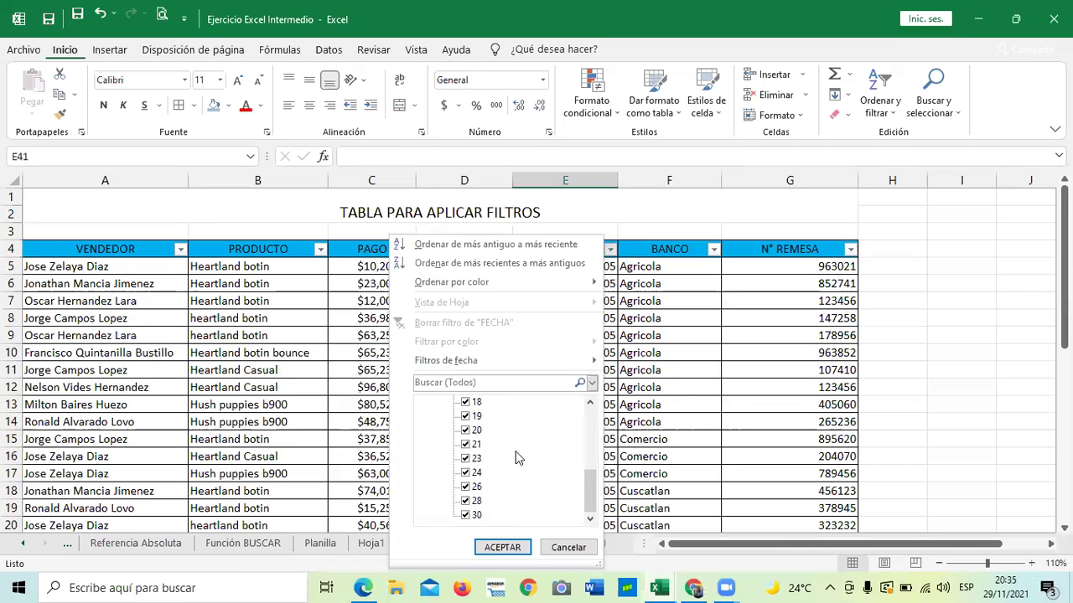
{"action": "scroll", "coordinate": [516, 456], "scroll_direction": "up", "scroll_amount": 5}
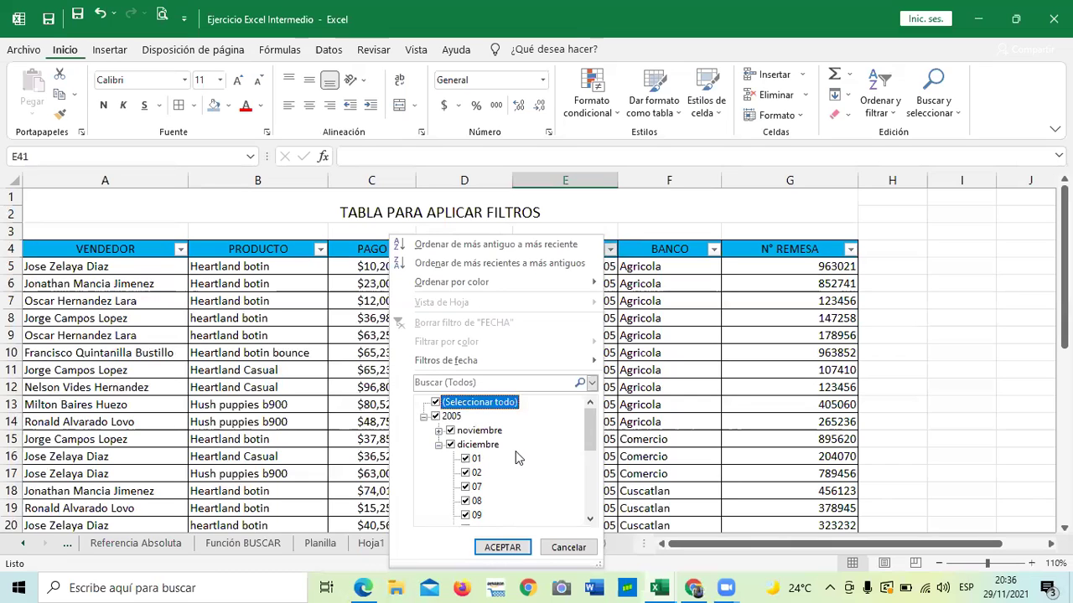
- Examine the day and month groups under 2005 in the FECHA filter, expanding and collapsing noviembre and diciembre
{"action": "scroll", "coordinate": [517, 458], "scroll_direction": "down", "scroll_amount": 2}
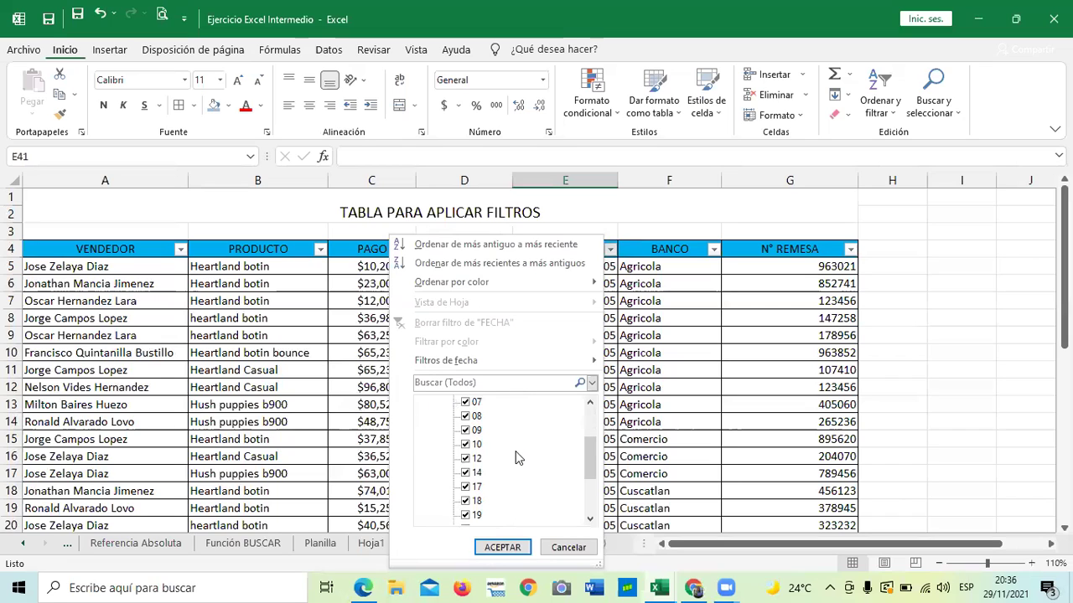
{"action": "scroll", "coordinate": [517, 458], "scroll_direction": "up", "scroll_amount": 2}
{"action": "left_click", "coordinate": [438, 445]}
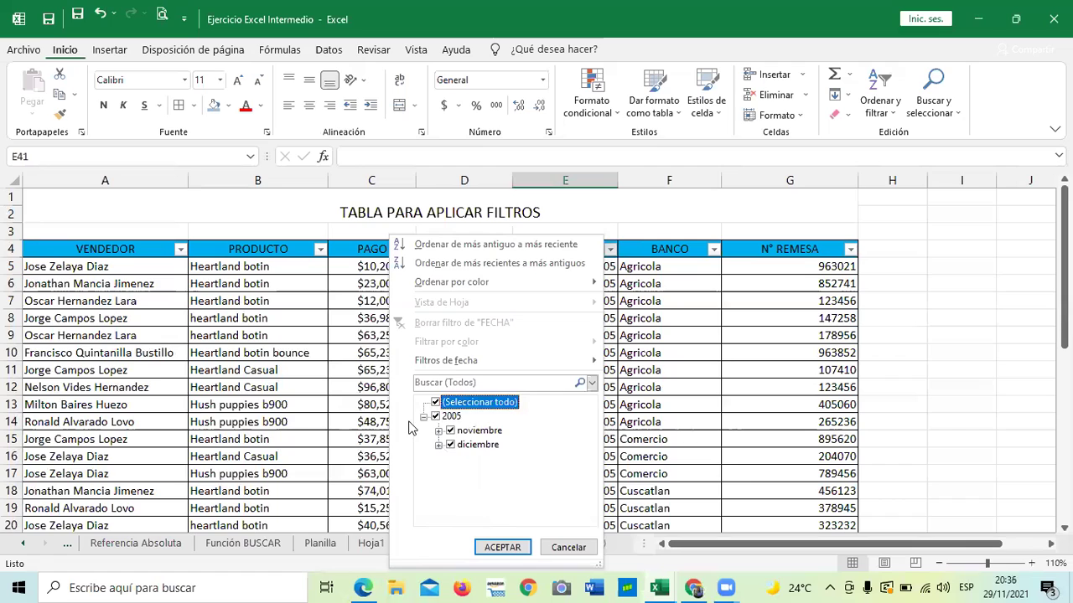
{"action": "left_click", "coordinate": [424, 417]}
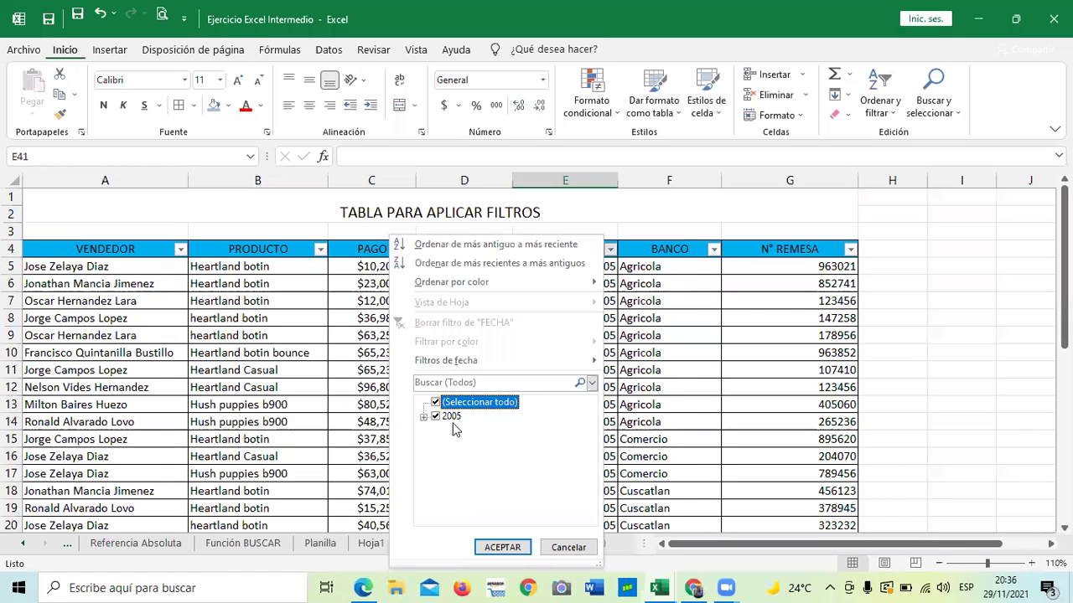
{"action": "left_click", "coordinate": [424, 417]}
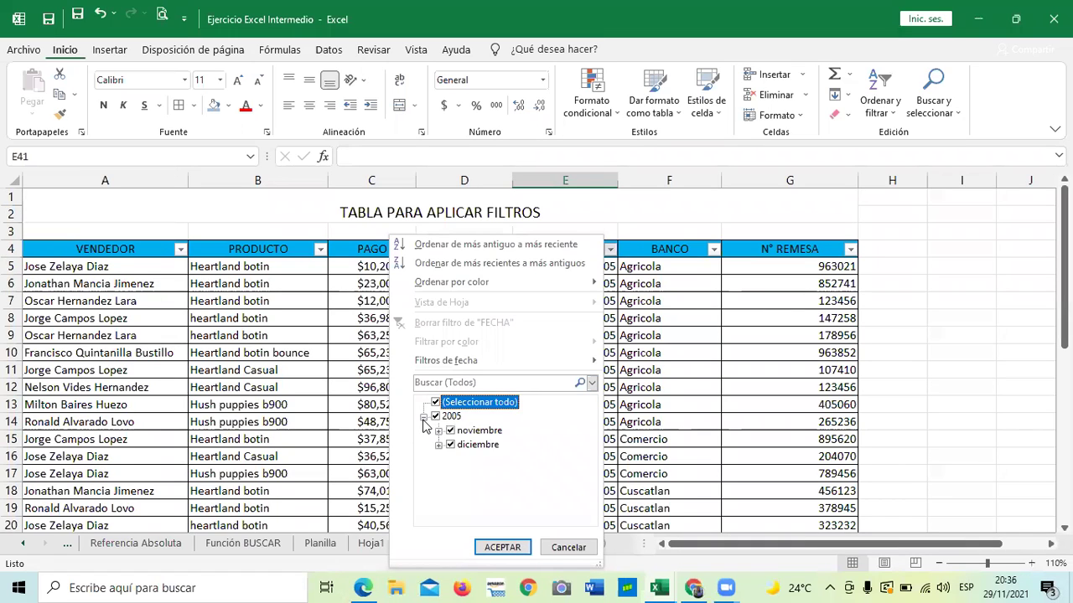
{"action": "left_click", "coordinate": [439, 430]}
{"action": "left_click", "coordinate": [438, 430]}
{"action": "mouse_move", "coordinate": [552, 366]}
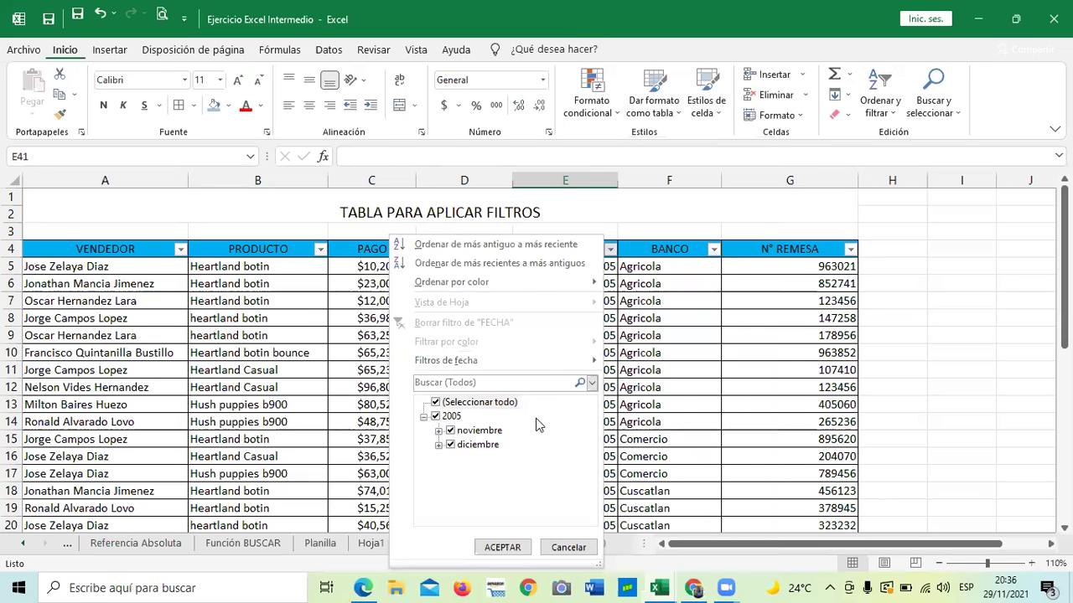
- Filter the FECHA column to show only noviembre 2005 by excluding diciembre
{"action": "left_click", "coordinate": [424, 417]}
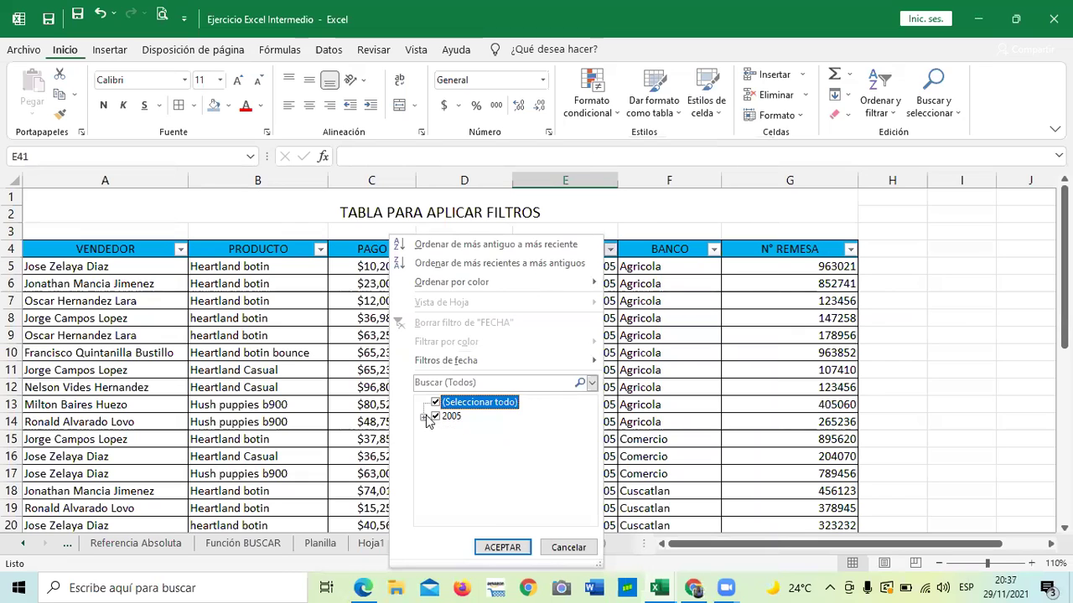
{"action": "left_click", "coordinate": [424, 417]}
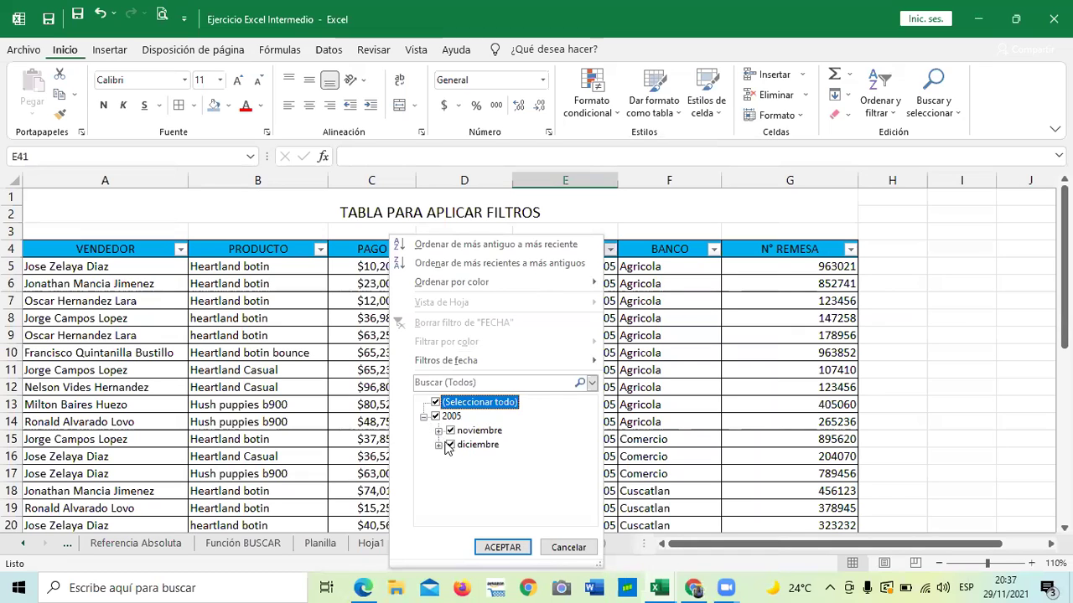
{"action": "left_click", "coordinate": [450, 447]}
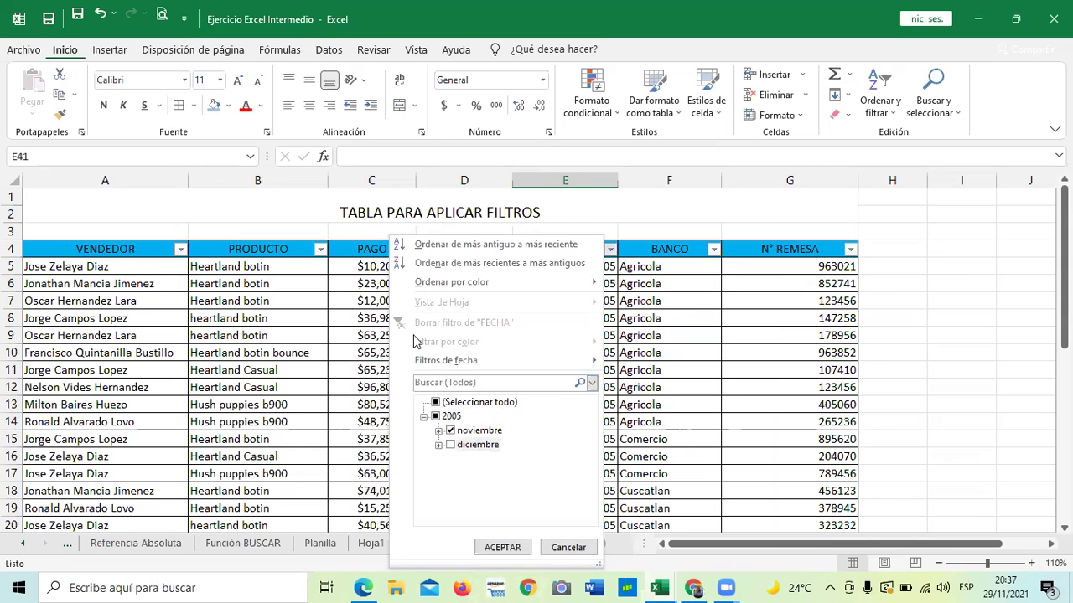
{"action": "left_click", "coordinate": [505, 548]}
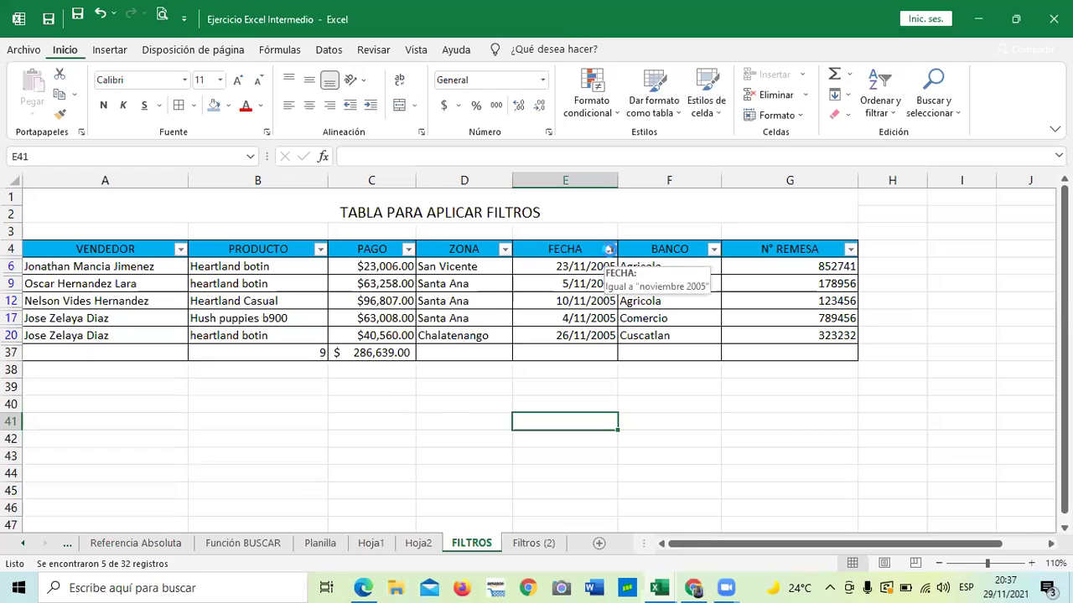
- Clear the filter from the FECHA column and check that rows for all dates are listed
{"action": "left_click", "coordinate": [611, 251]}
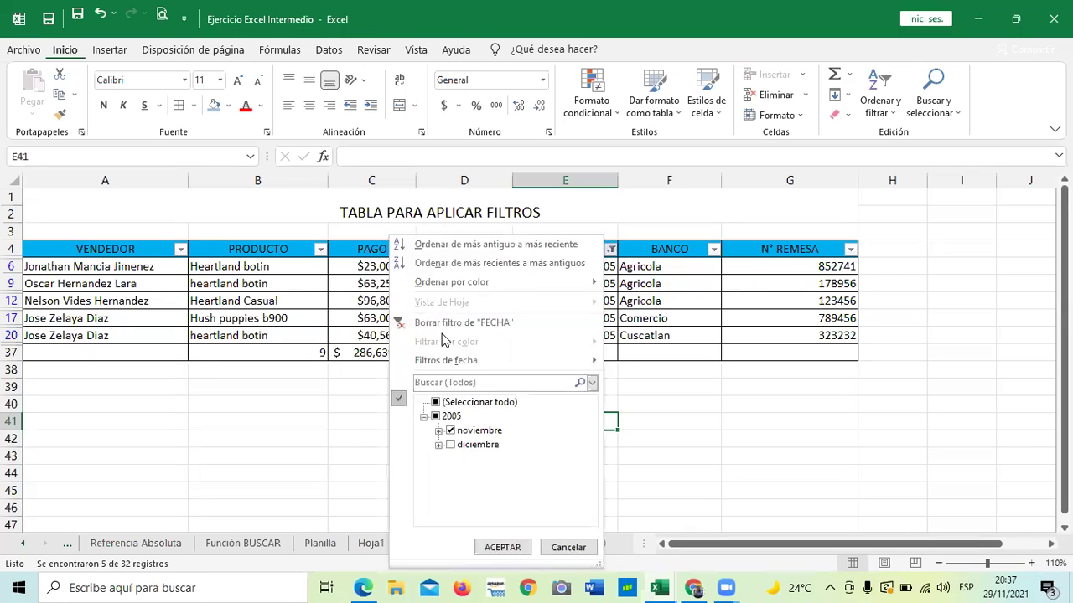
{"action": "left_click", "coordinate": [449, 327]}
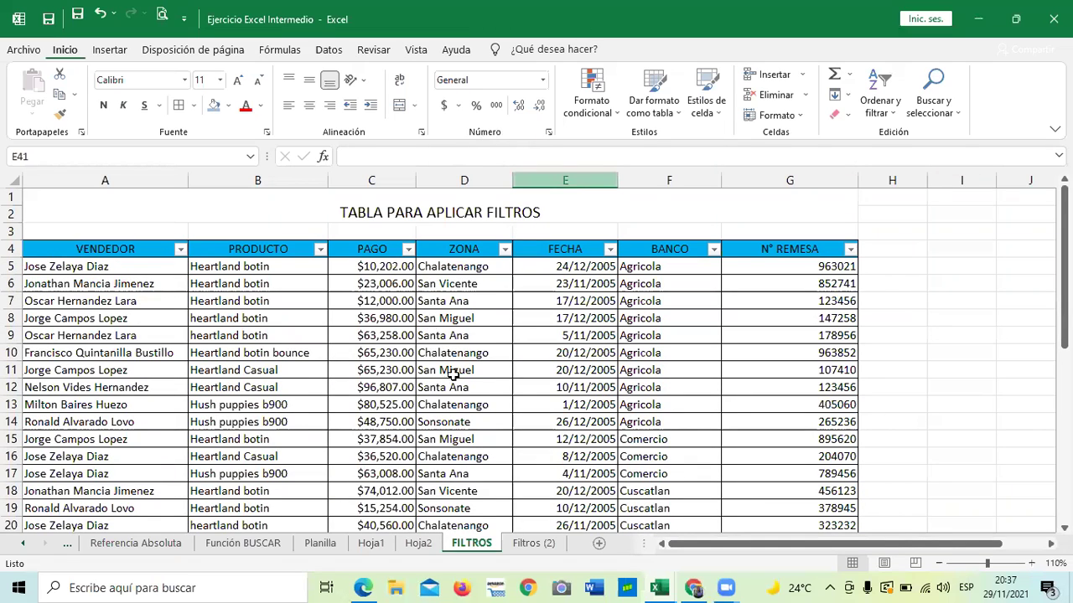
{"action": "scroll", "coordinate": [453, 375], "scroll_direction": "down", "scroll_amount": 5}
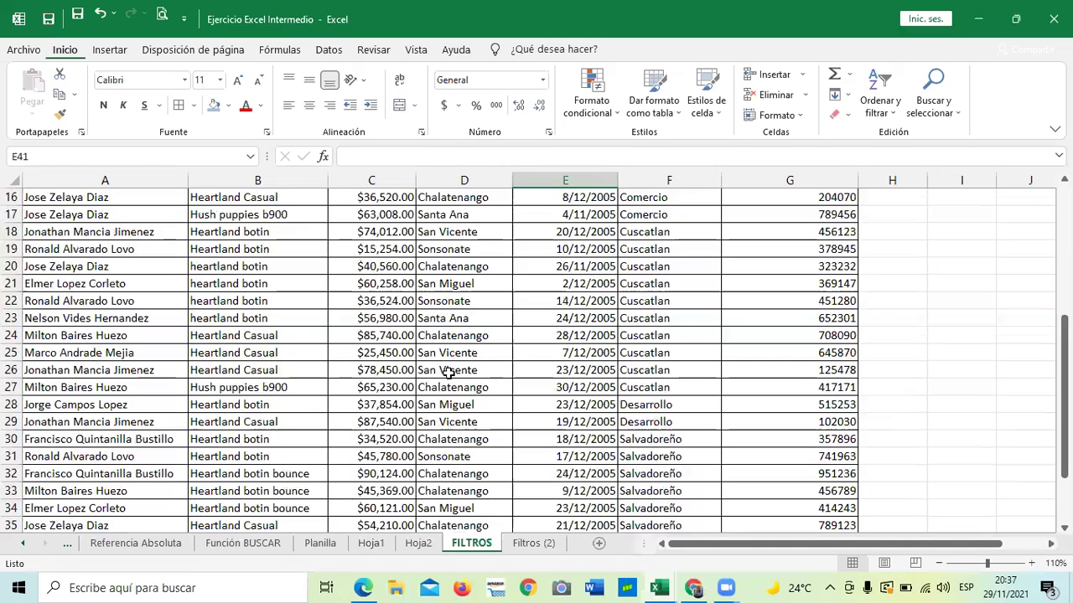
{"action": "scroll", "coordinate": [446, 372], "scroll_direction": "up", "scroll_amount": 5}
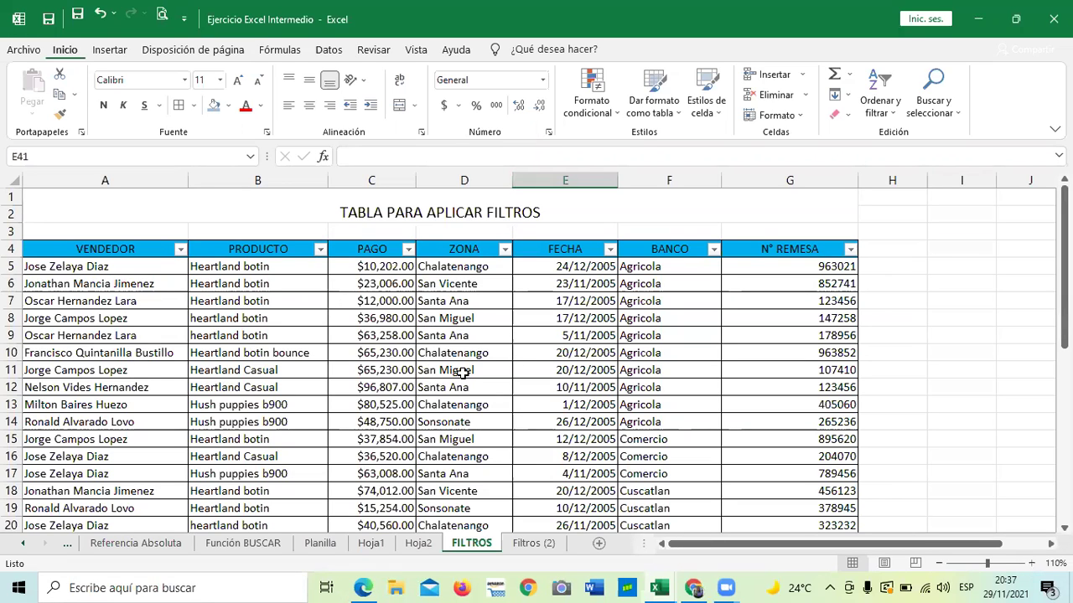
- Review the unfiltered sales table, comparing the sellers, payments, zones and dates across its rows
{"action": "scroll", "coordinate": [496, 375], "scroll_direction": "down", "scroll_amount": 1}
{"action": "scroll", "coordinate": [496, 374], "scroll_direction": "down", "scroll_amount": 2}
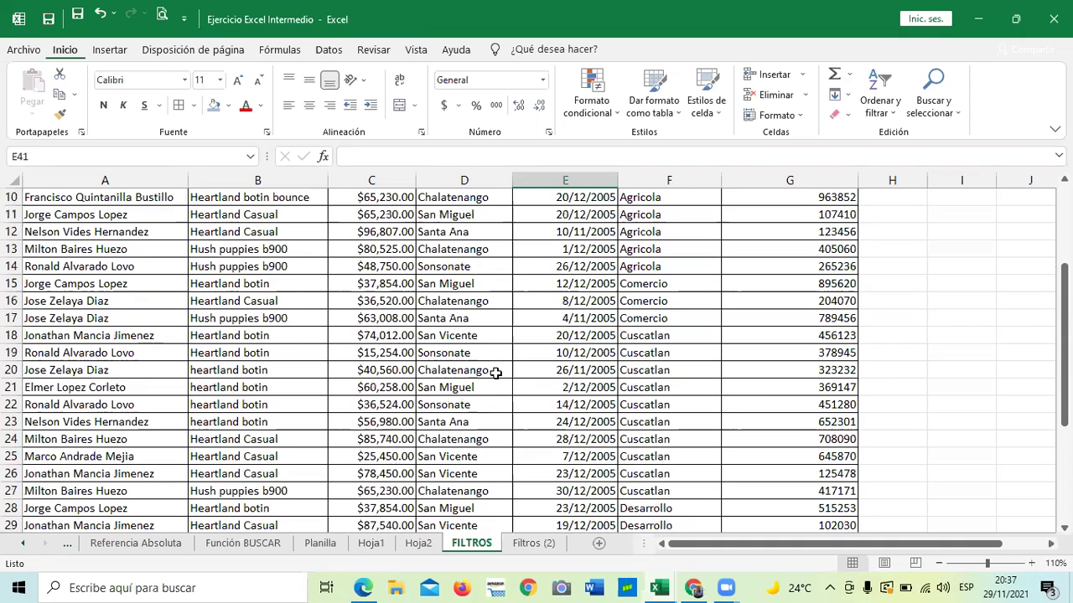
{"action": "scroll", "coordinate": [496, 375], "scroll_direction": "up", "scroll_amount": 2}
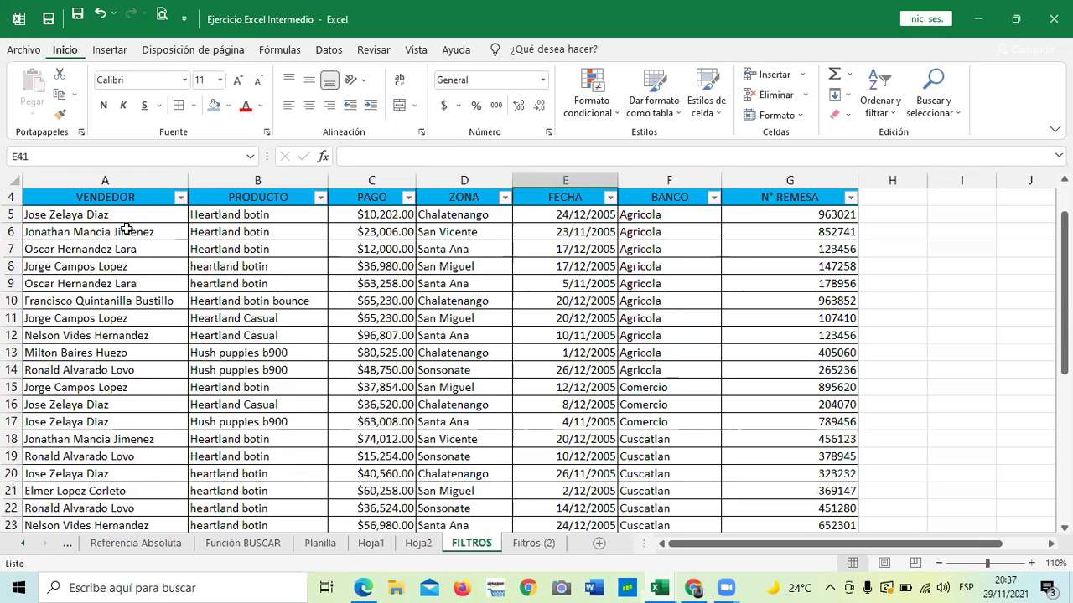
{"action": "scroll", "coordinate": [126, 241], "scroll_direction": "down", "scroll_amount": 2}
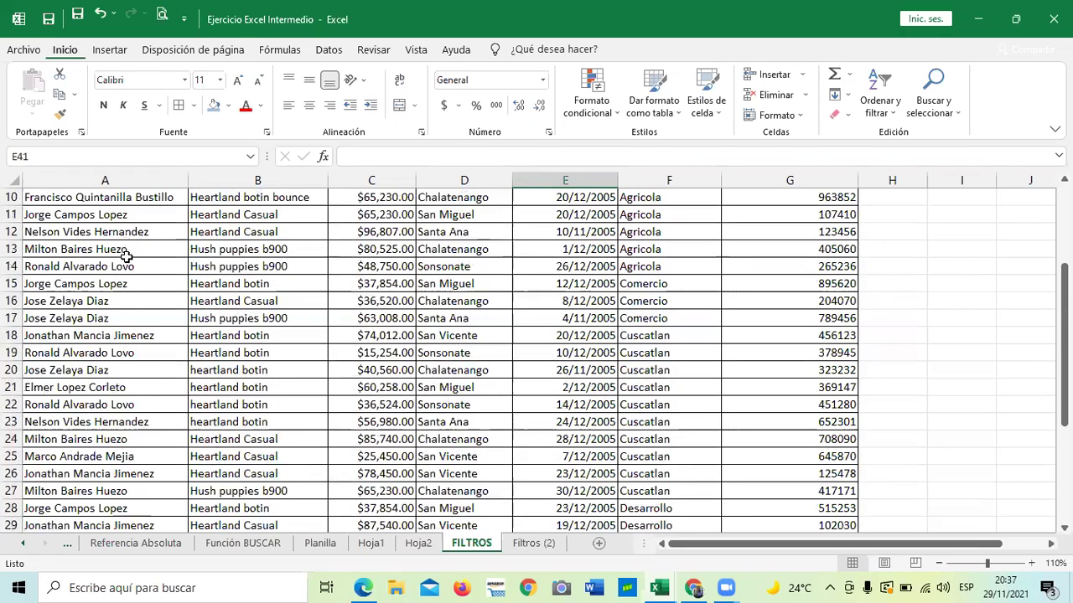
{"action": "scroll", "coordinate": [126, 247], "scroll_direction": "up", "scroll_amount": 3}
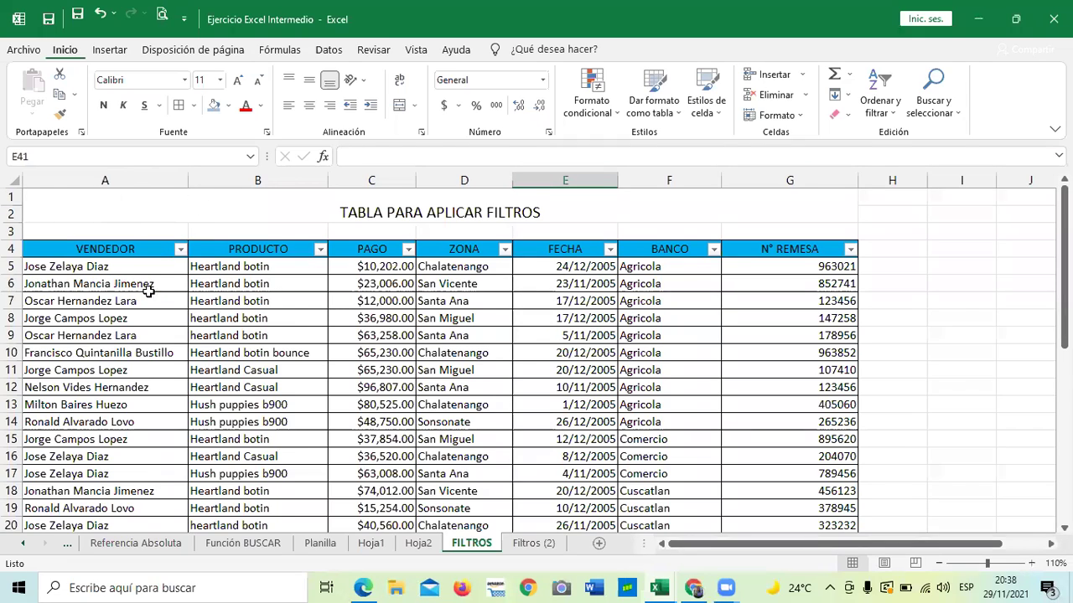
{"action": "scroll", "coordinate": [148, 292], "scroll_direction": "down", "scroll_amount": 1}
{"action": "scroll", "coordinate": [149, 293], "scroll_direction": "down", "scroll_amount": 2}
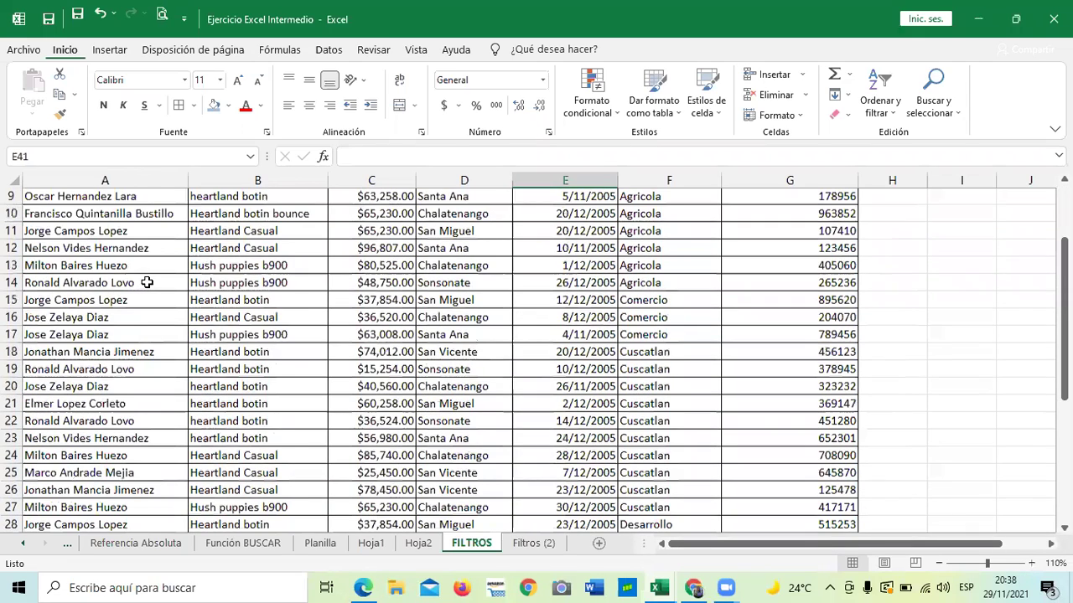
{"action": "scroll", "coordinate": [147, 285], "scroll_direction": "up", "scroll_amount": 2}
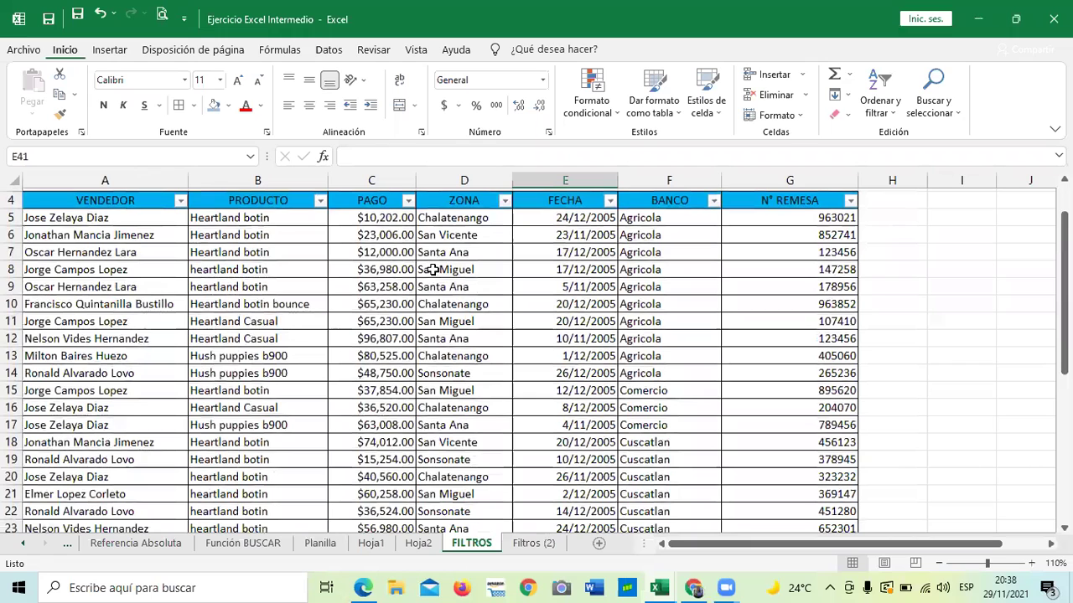
- Examine the PAGO column's number filter conditions and its full list of amounts
{"action": "scroll", "coordinate": [409, 256], "scroll_direction": "up", "scroll_amount": 1}
{"action": "left_click", "coordinate": [408, 250]}
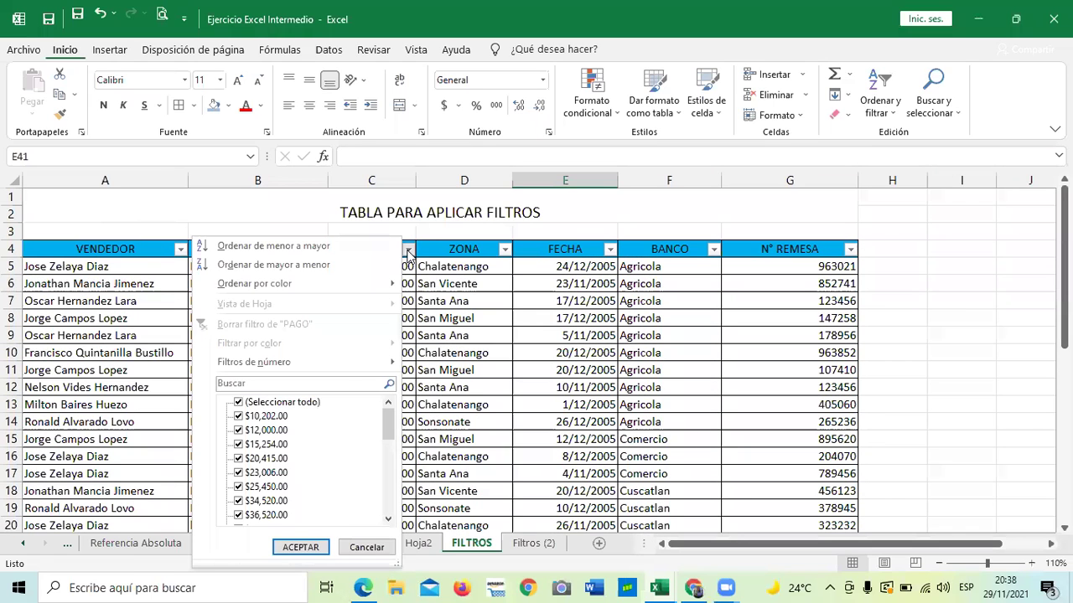
{"action": "mouse_move", "coordinate": [352, 366]}
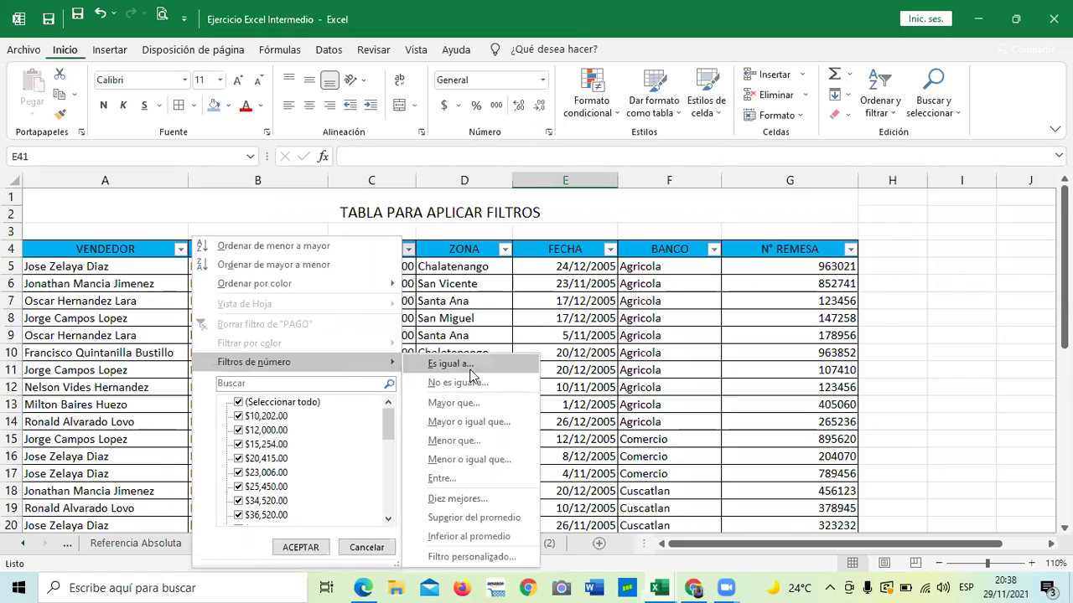
{"action": "scroll", "coordinate": [311, 437], "scroll_direction": "down", "scroll_amount": 5}
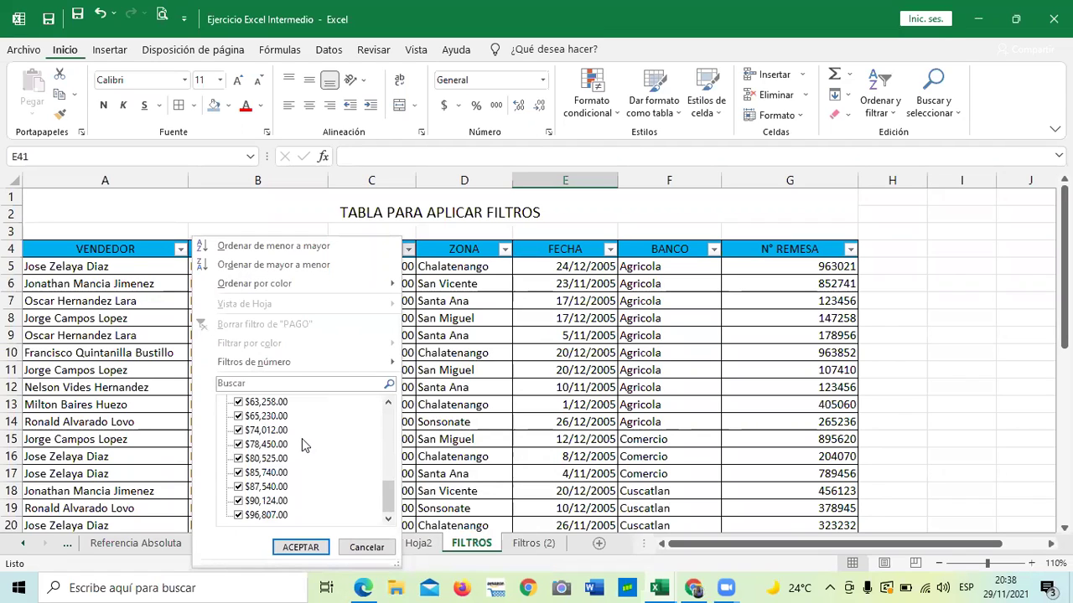
{"action": "scroll", "coordinate": [303, 443], "scroll_direction": "up", "scroll_amount": 5}
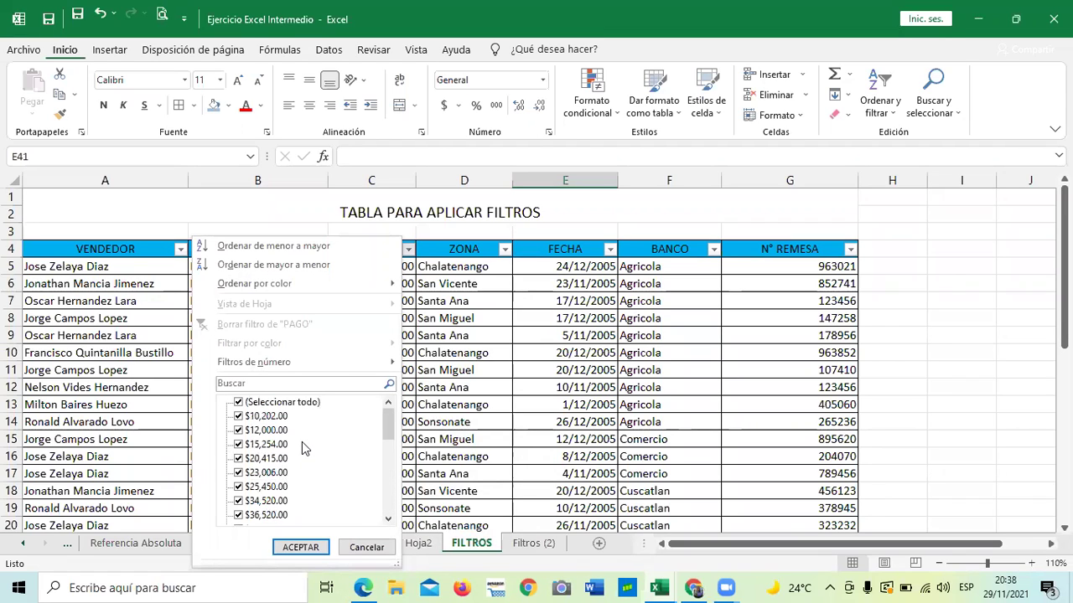
{"action": "left_click", "coordinate": [239, 403]}
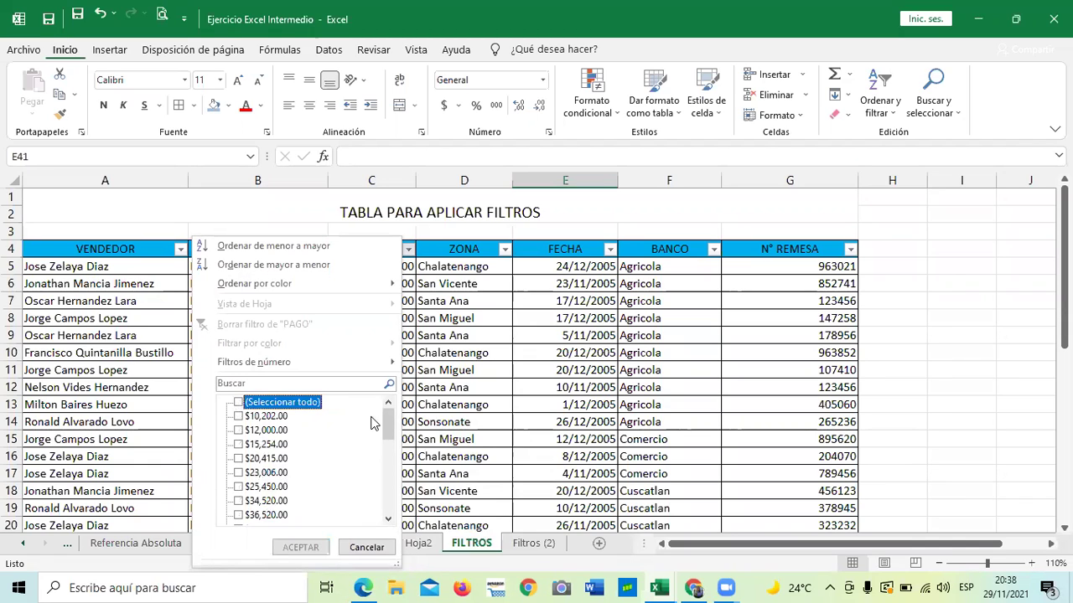
{"action": "mouse_move", "coordinate": [388, 421]}
{"action": "left_mouse_down"}
{"action": "mouse_move", "coordinate": [389, 491]}
{"action": "mouse_move", "coordinate": [388, 418]}
{"action": "mouse_move", "coordinate": [388, 439]}
{"action": "left_mouse_up"}
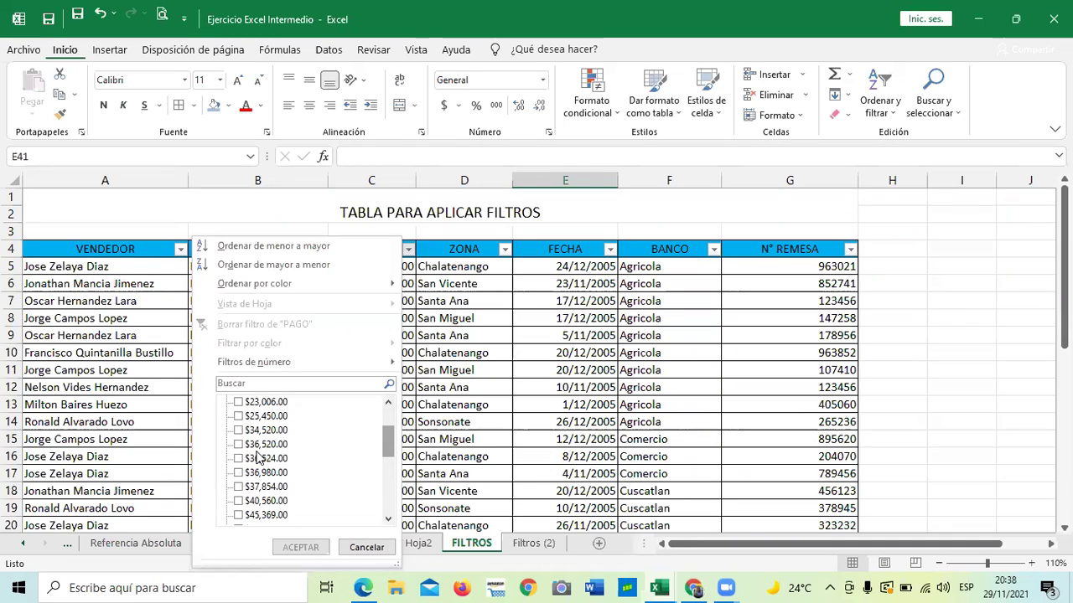
{"action": "scroll", "coordinate": [298, 444], "scroll_direction": "down", "scroll_amount": 5}
{"action": "scroll", "coordinate": [302, 443], "scroll_direction": "down", "scroll_amount": 2}
{"action": "scroll", "coordinate": [316, 432], "scroll_direction": "up", "scroll_amount": 7}
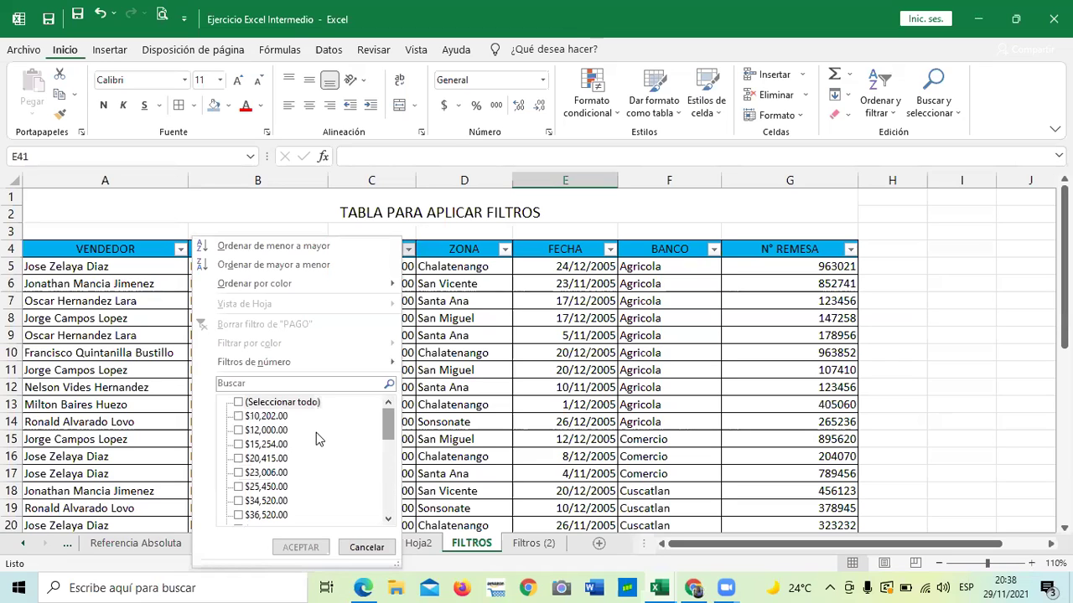
{"action": "left_click", "coordinate": [239, 403]}
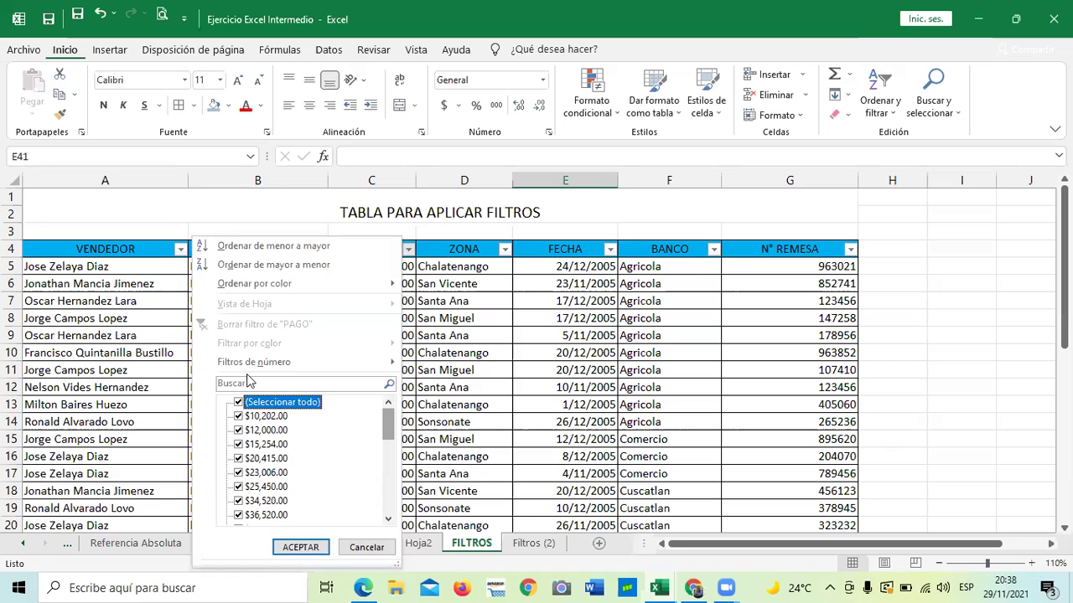
- Apply a number filter to the PAGO column for payments less than 25000
{"action": "mouse_move", "coordinate": [267, 362]}
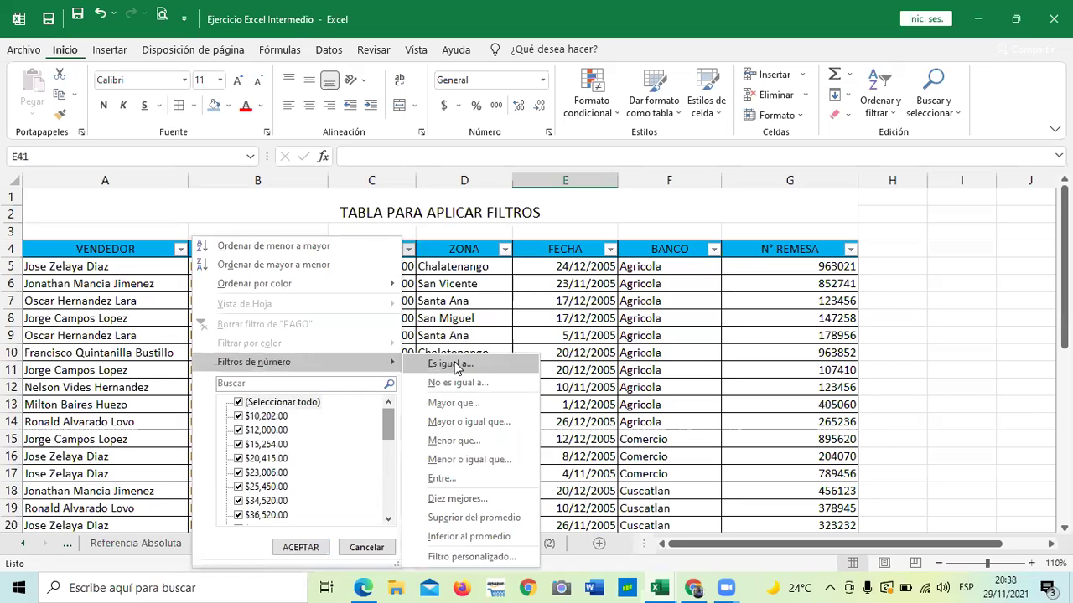
{"action": "left_click", "coordinate": [459, 444]}
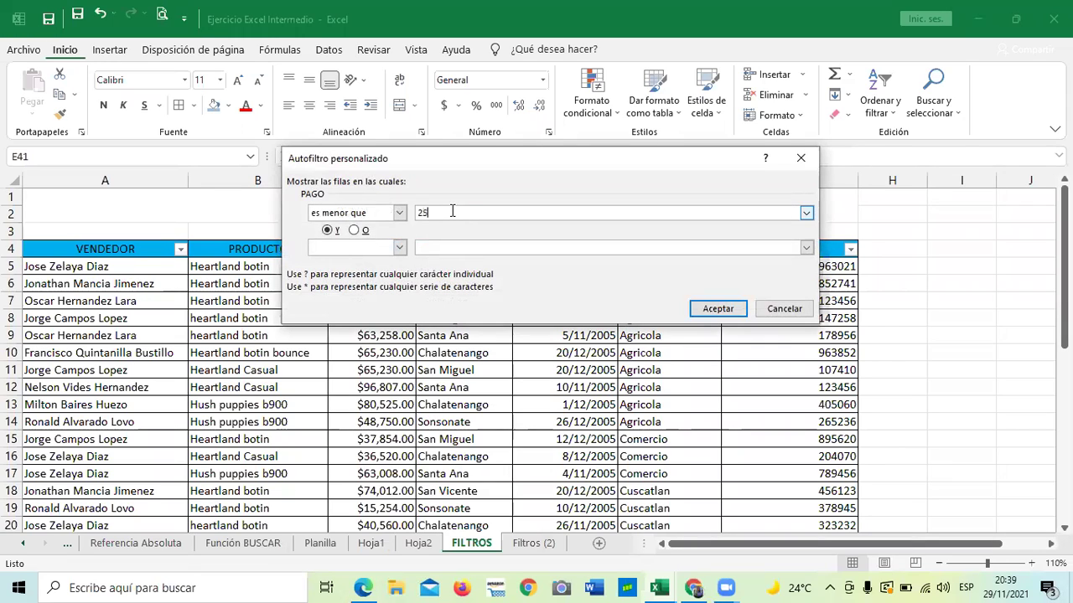
{"action": "type", "text": "25000"}
{"action": "left_click", "coordinate": [712, 311]}
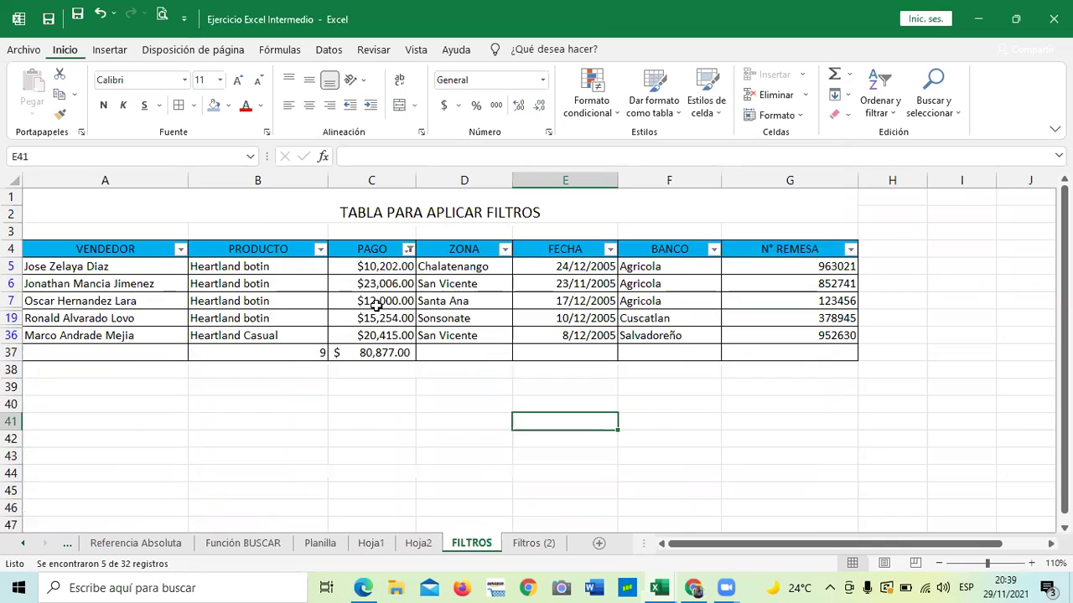
- Reselect all amounts in the PAGO filter to show the complete sales table again
{"action": "left_click", "coordinate": [408, 251]}
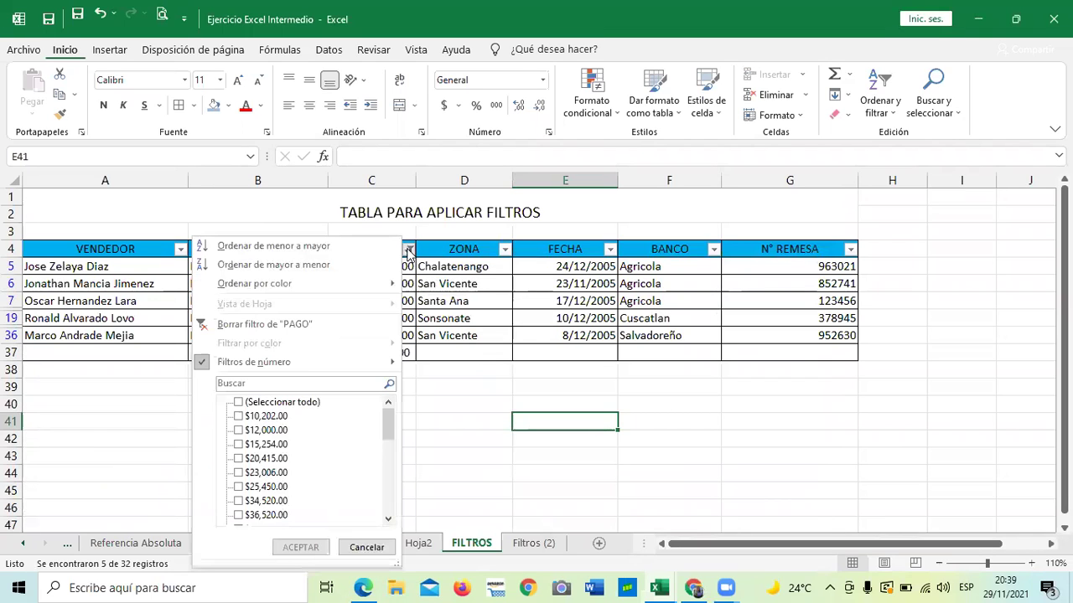
{"action": "left_click", "coordinate": [306, 404]}
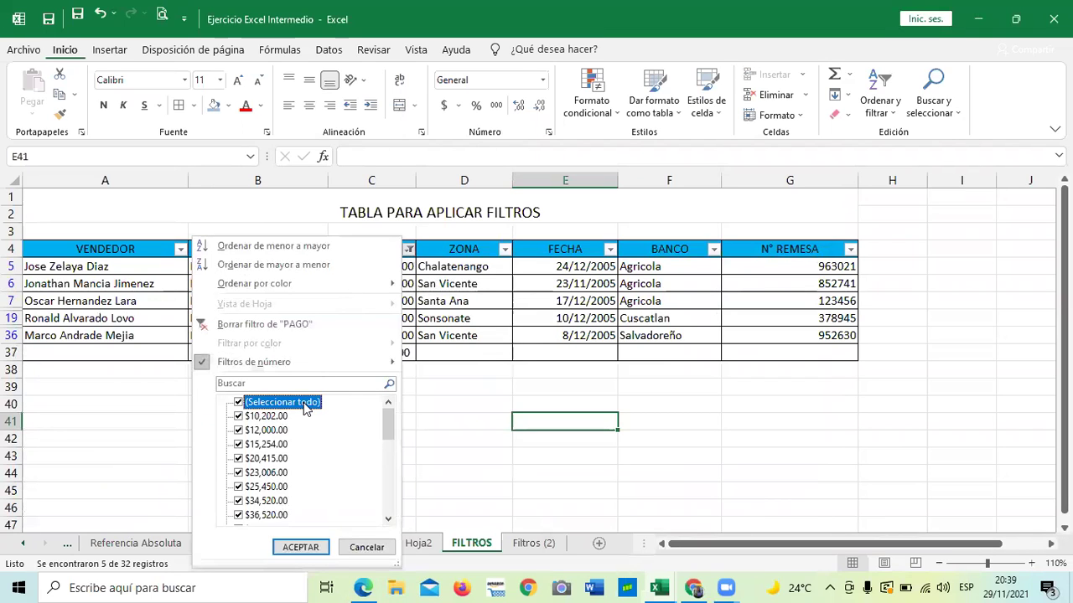
{"action": "left_click", "coordinate": [301, 547]}
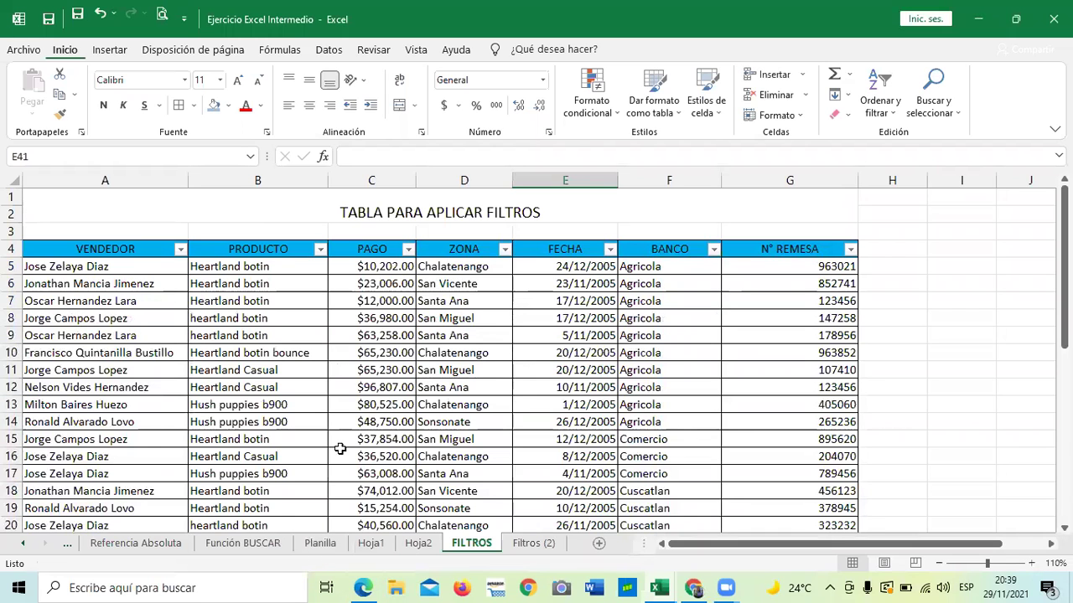
- Filter the PAGO column with the top-ten number filter to show the inferiores 5 Elementos
{"action": "left_click", "coordinate": [409, 250]}
{"action": "mouse_move", "coordinate": [353, 363]}
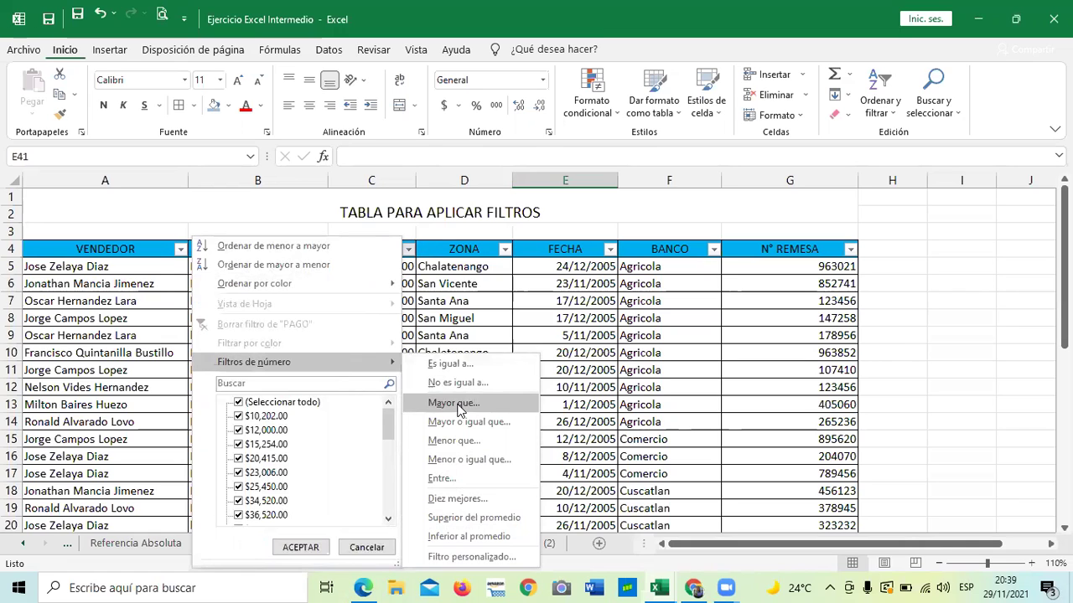
{"action": "left_click", "coordinate": [438, 499]}
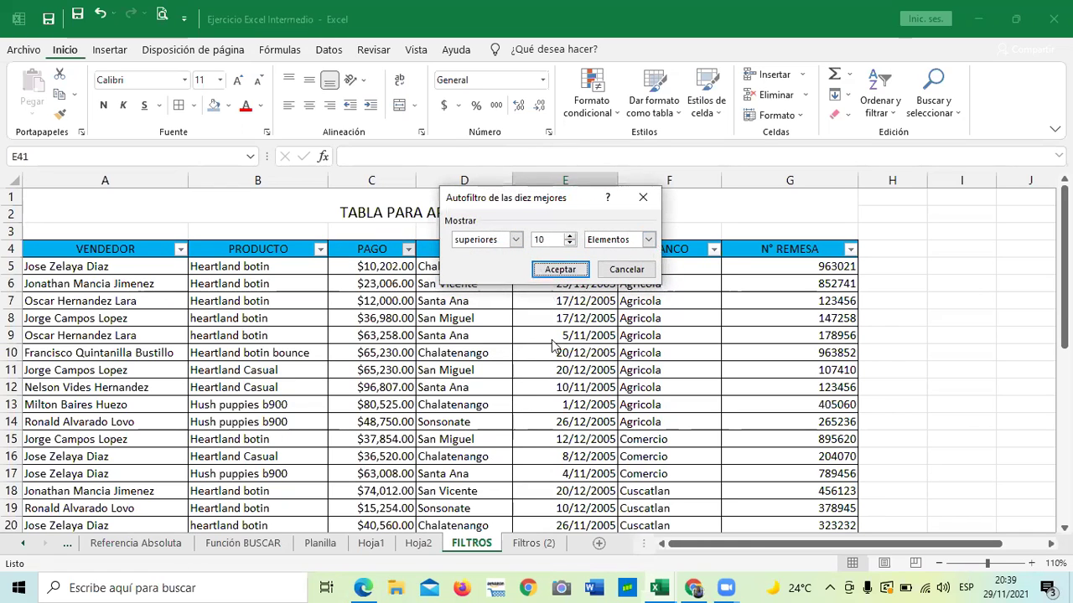
{"action": "left_click", "coordinate": [516, 240]}
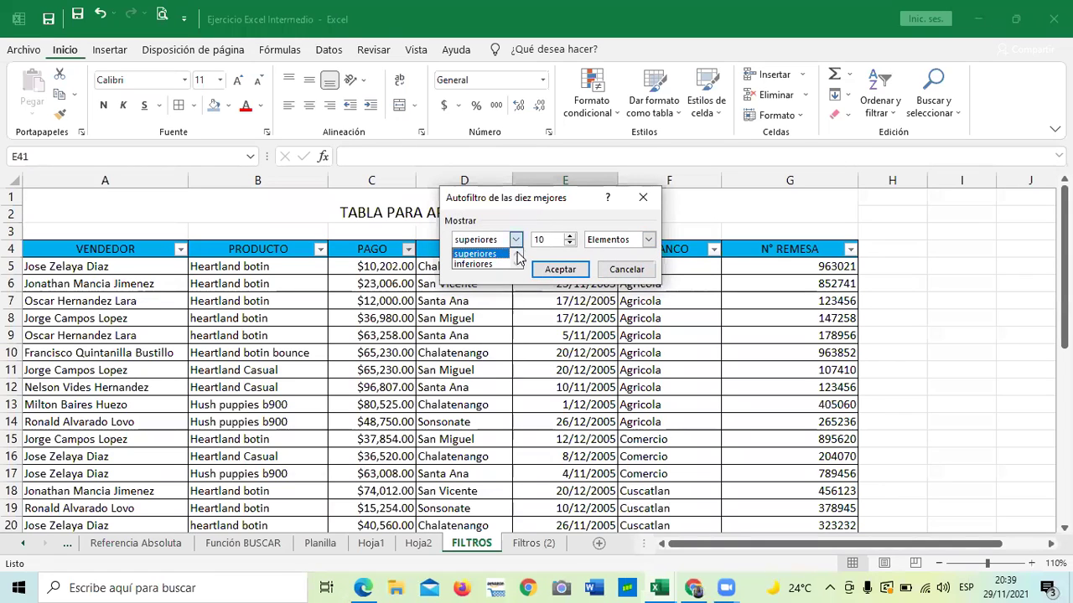
{"action": "left_click", "coordinate": [516, 240]}
{"action": "left_click", "coordinate": [516, 240]}
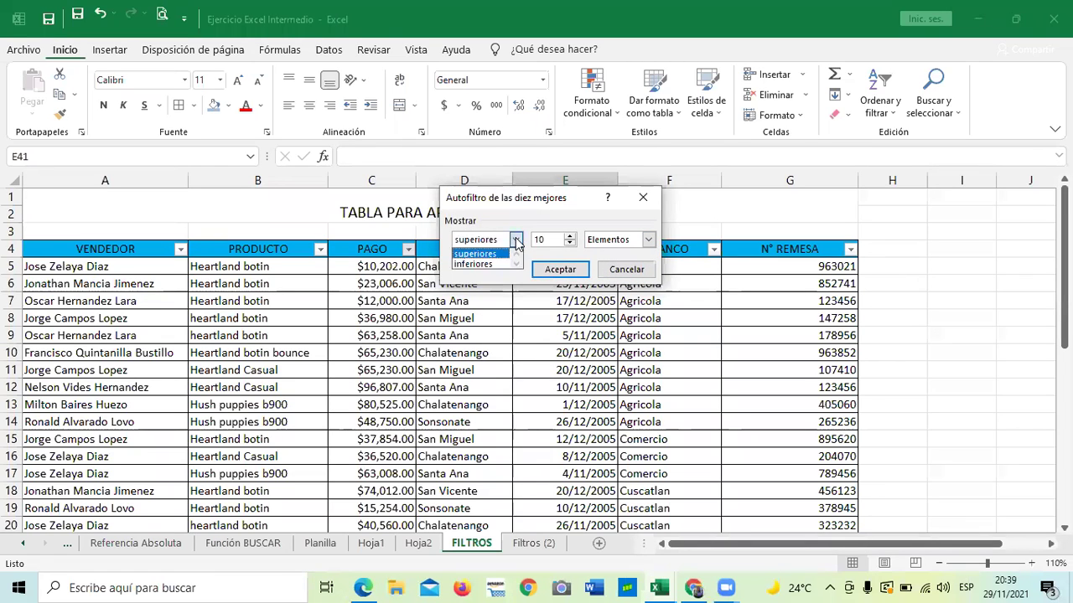
{"action": "left_click", "coordinate": [461, 265]}
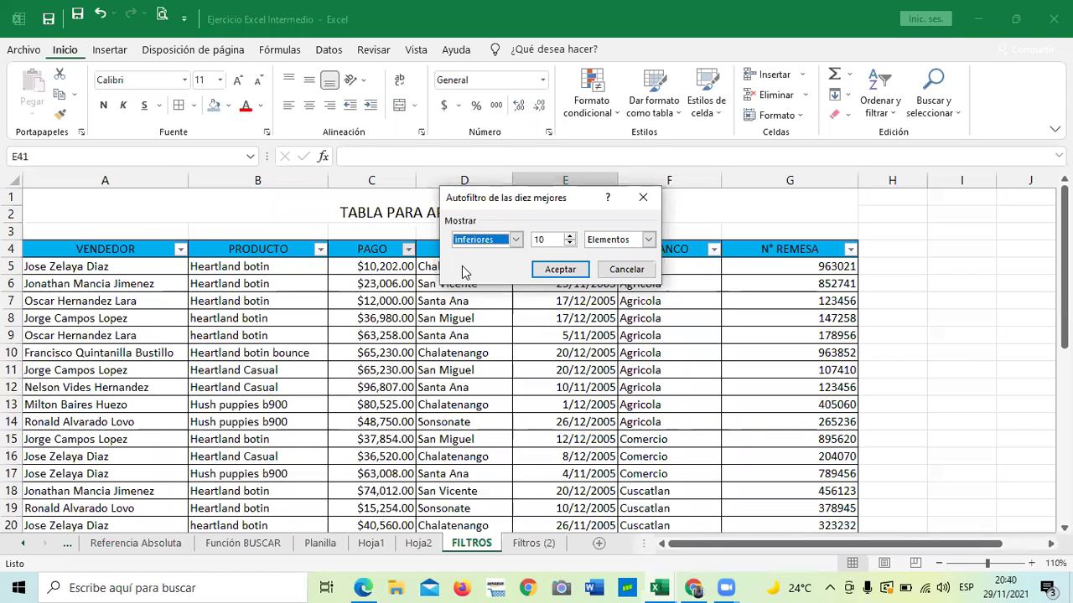
{"action": "left_click", "coordinate": [570, 243]}
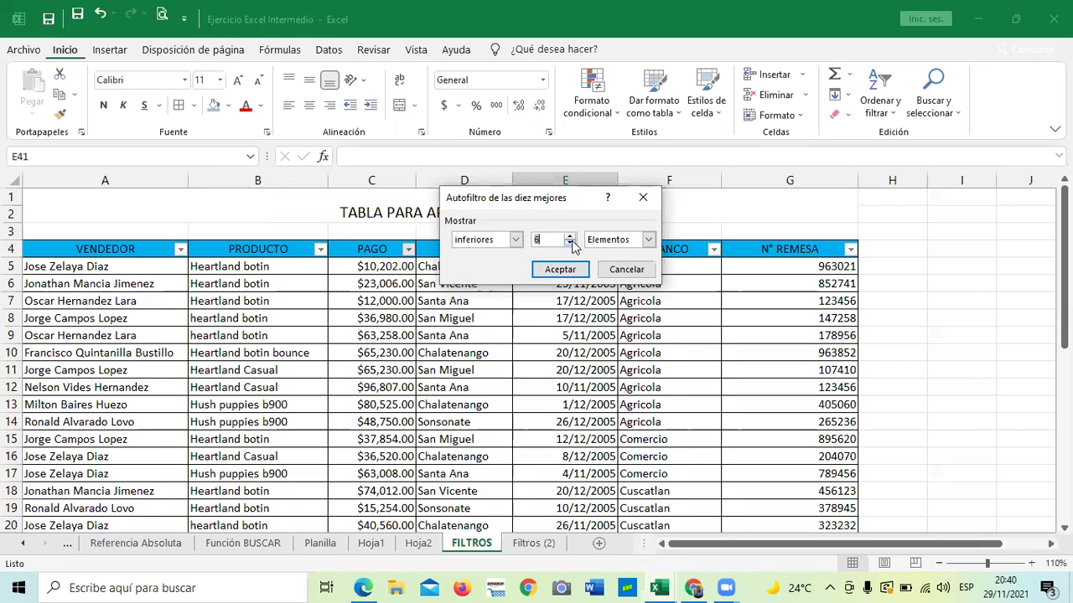
{"action": "left_click", "coordinate": [570, 243]}
{"action": "left_click", "coordinate": [561, 270]}
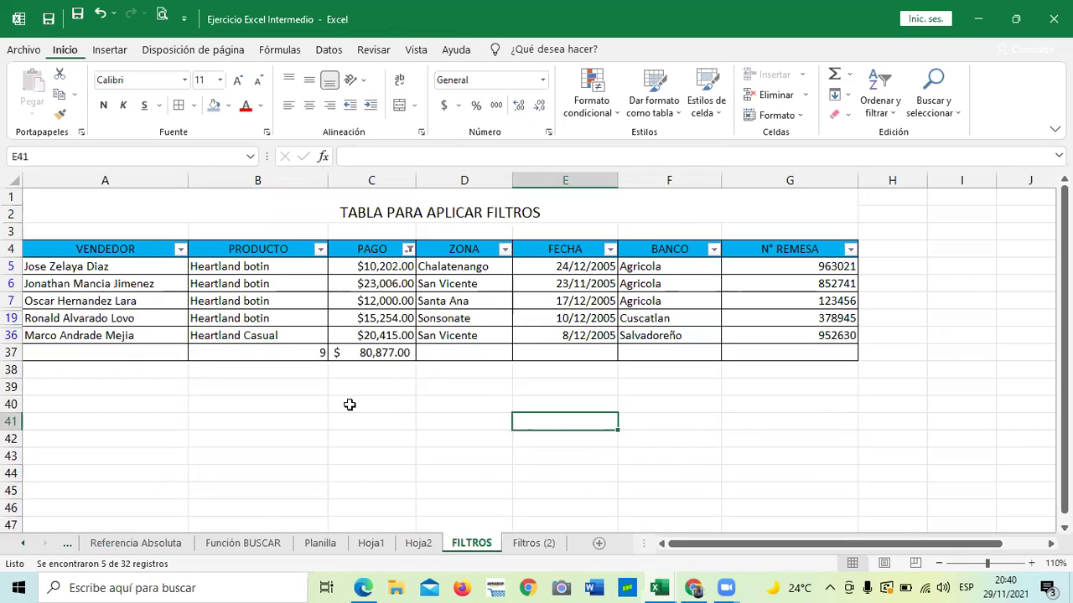
{"action": "left_click", "coordinate": [355, 352]}
{"action": "left_click", "coordinate": [390, 417]}
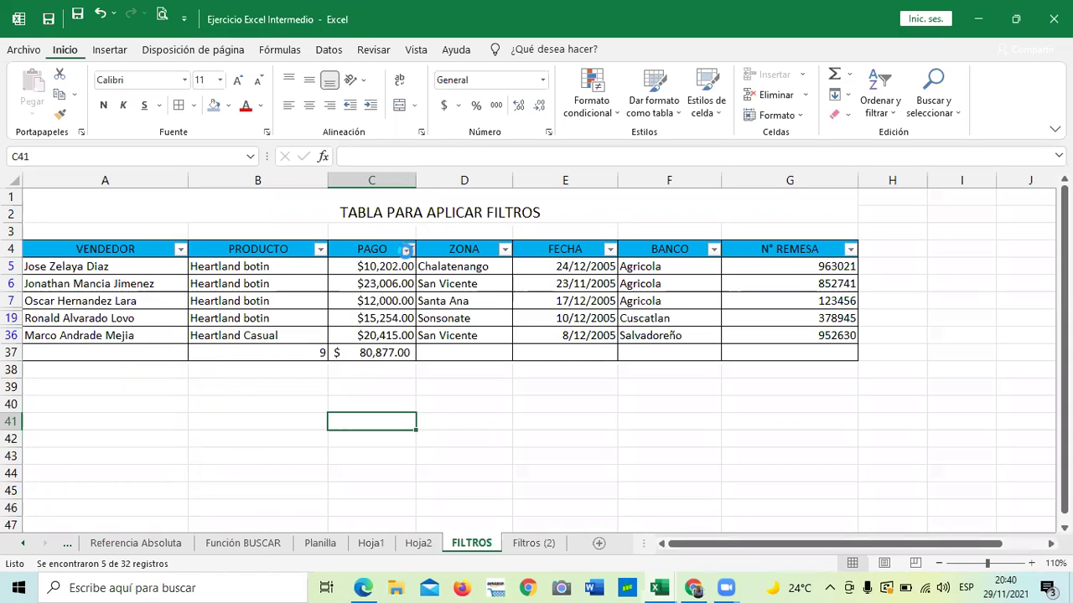
- Remove the lowest-items restriction from the PAGO column by reselecting all of its values
{"action": "left_click", "coordinate": [408, 251]}
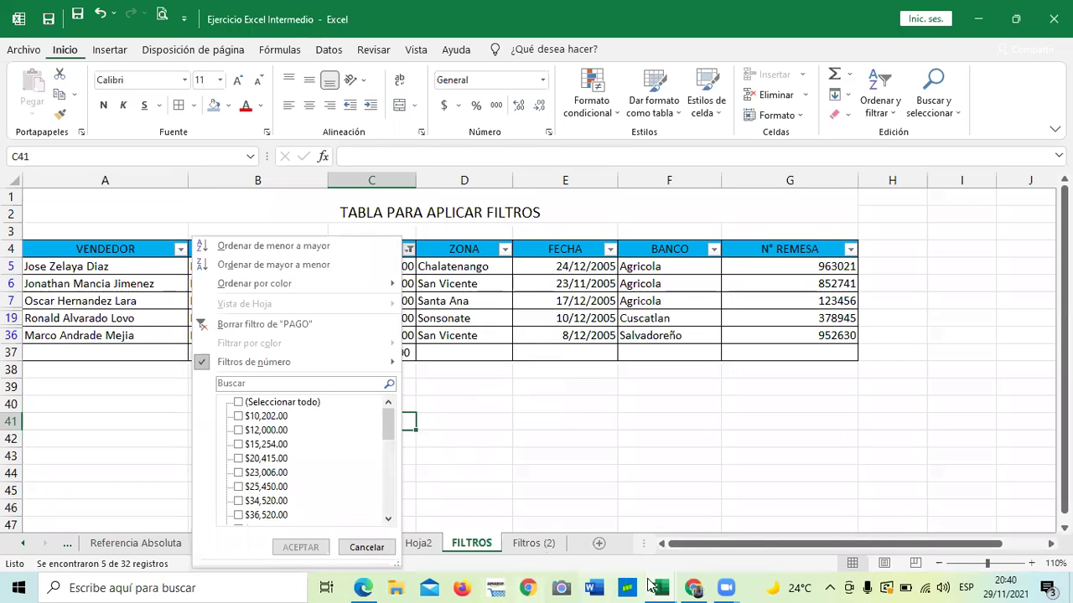
{"action": "mouse_move", "coordinate": [657, 586]}
{"action": "left_click", "coordinate": [239, 403]}
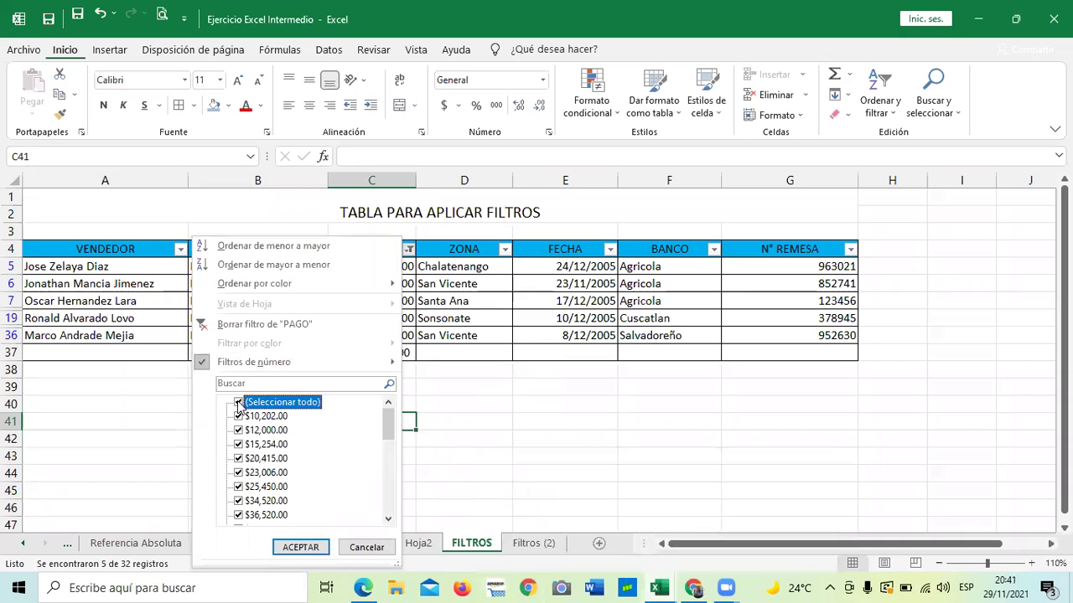
{"action": "left_click", "coordinate": [295, 547]}
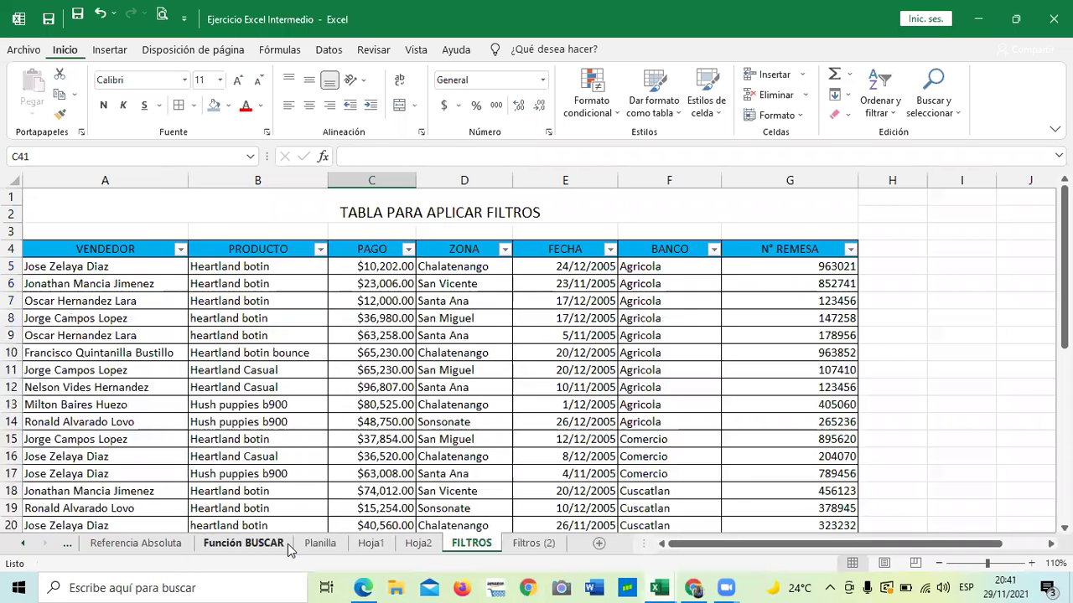
{"action": "scroll", "coordinate": [358, 285], "scroll_direction": "down", "scroll_amount": 4}
{"action": "scroll", "coordinate": [373, 269], "scroll_direction": "up", "scroll_amount": 4}
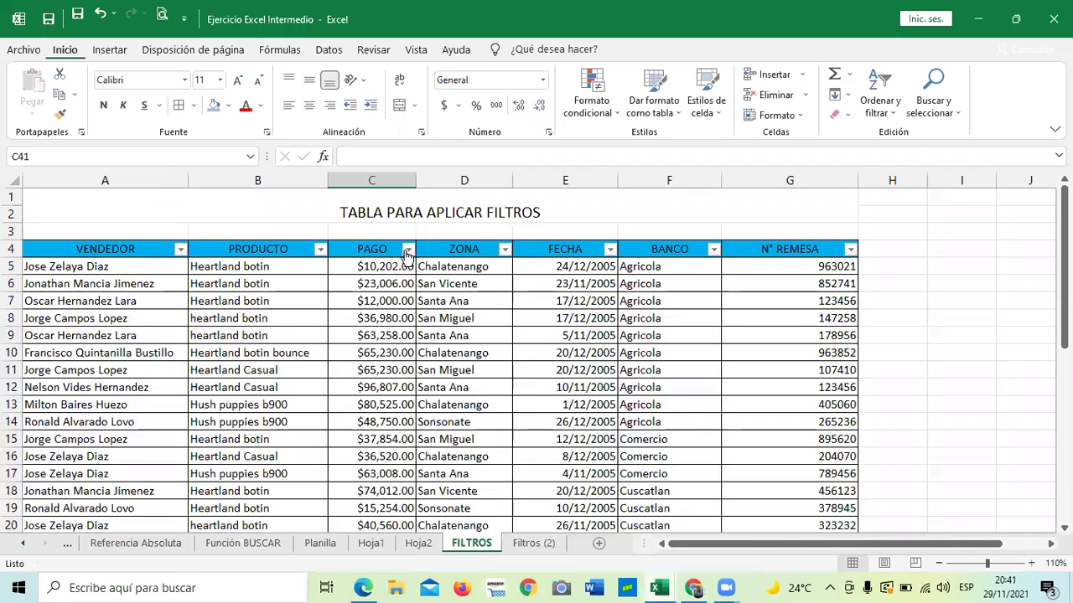
- Filter the PAGO column for payments greater than or equal to 30000 and review the filtered rows
{"action": "left_click", "coordinate": [405, 249]}
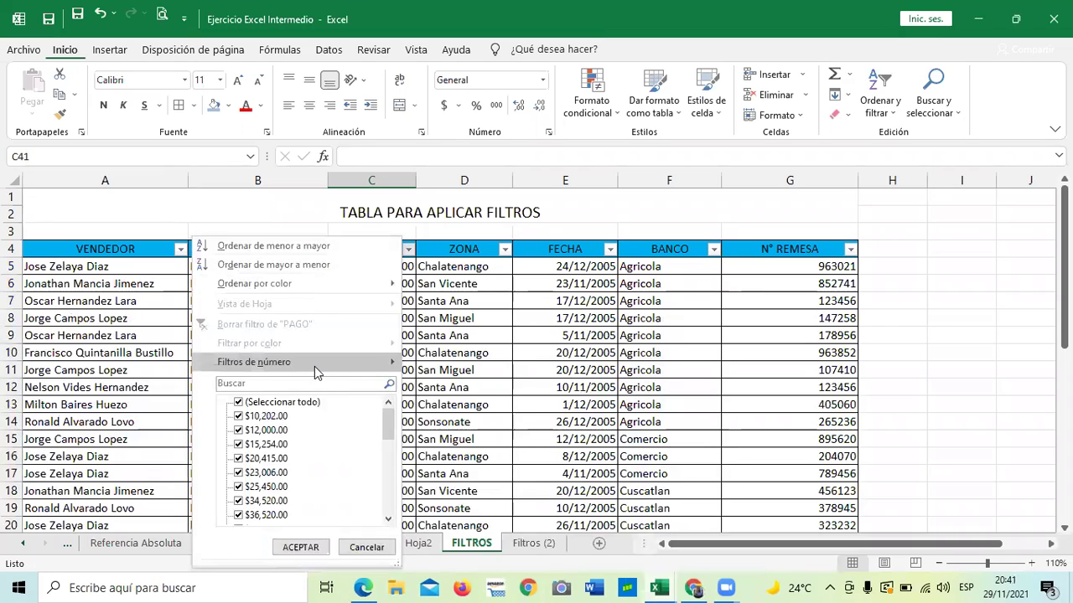
{"action": "mouse_move", "coordinate": [315, 369]}
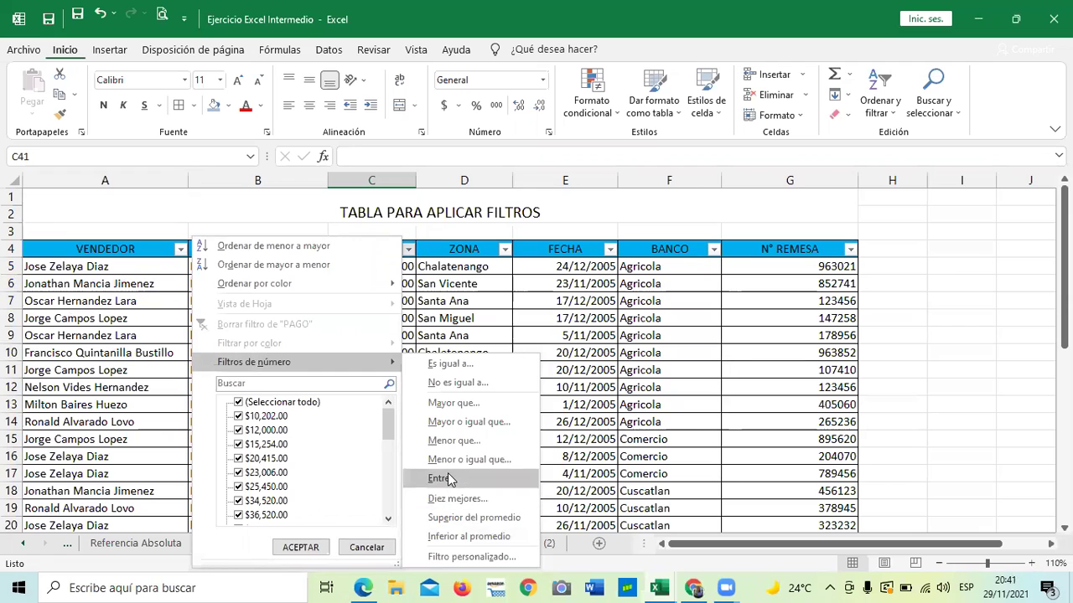
{"action": "left_click", "coordinate": [461, 422]}
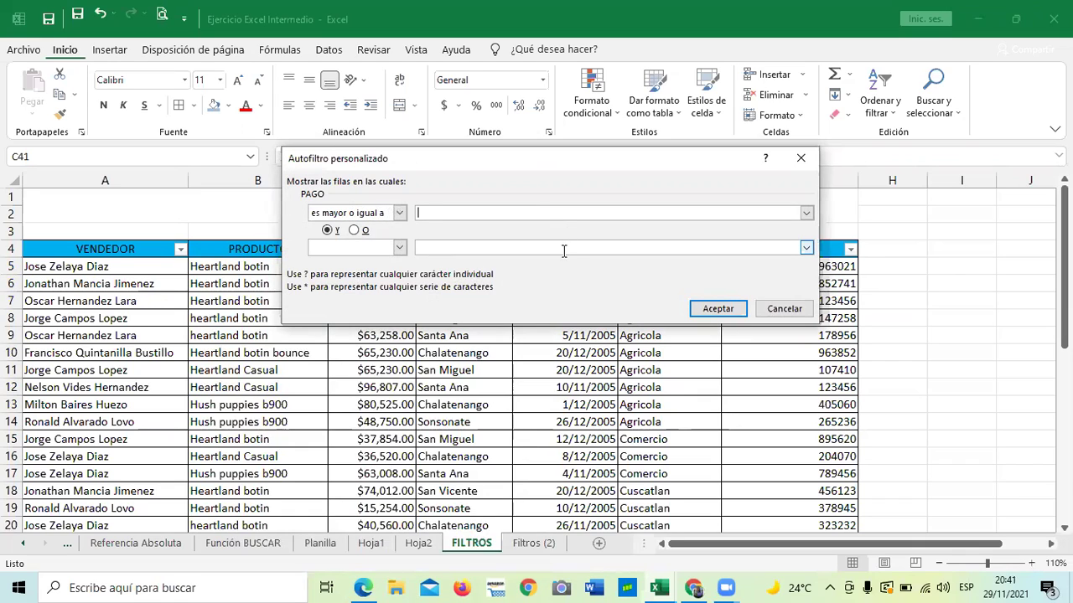
{"action": "type", "text": "30000"}
{"action": "left_click", "coordinate": [734, 308]}
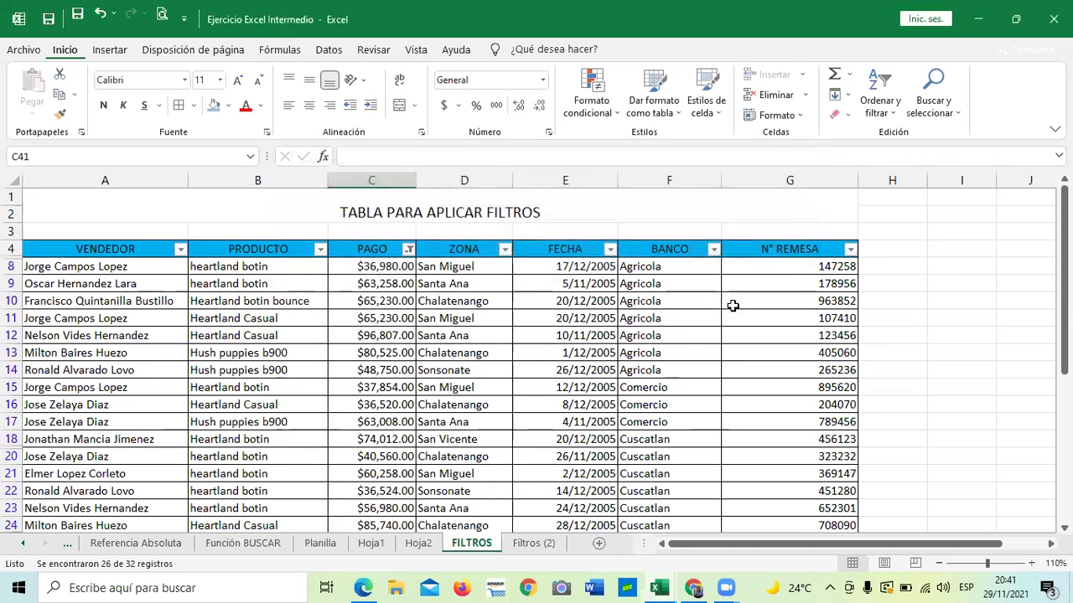
{"action": "scroll", "coordinate": [545, 359], "scroll_direction": "down", "scroll_amount": 3}
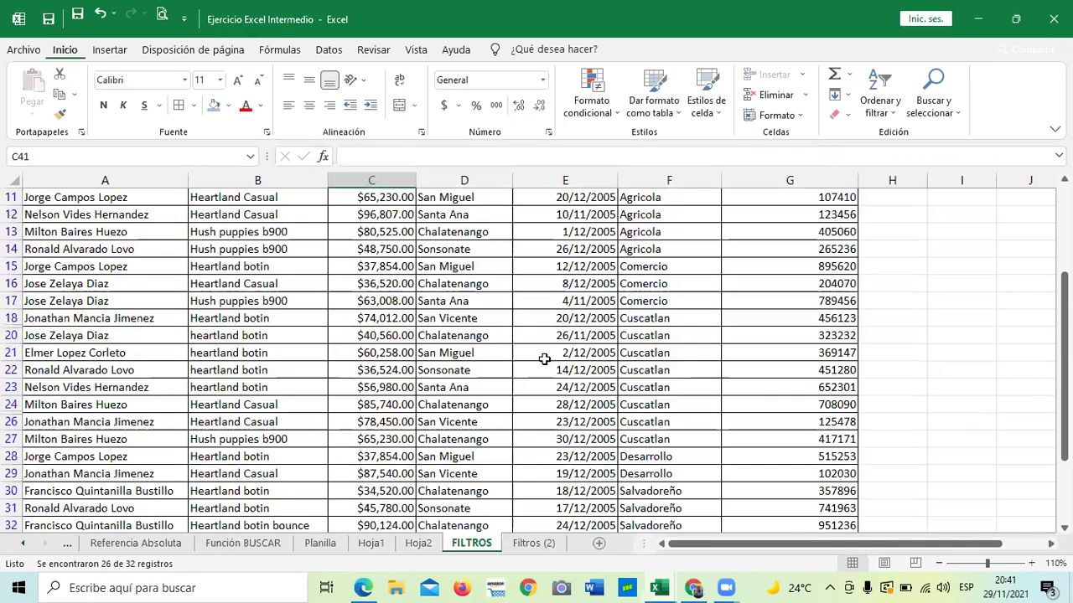
{"action": "scroll", "coordinate": [544, 354], "scroll_direction": "down", "scroll_amount": 3}
{"action": "scroll", "coordinate": [544, 354], "scroll_direction": "up", "scroll_amount": 6}
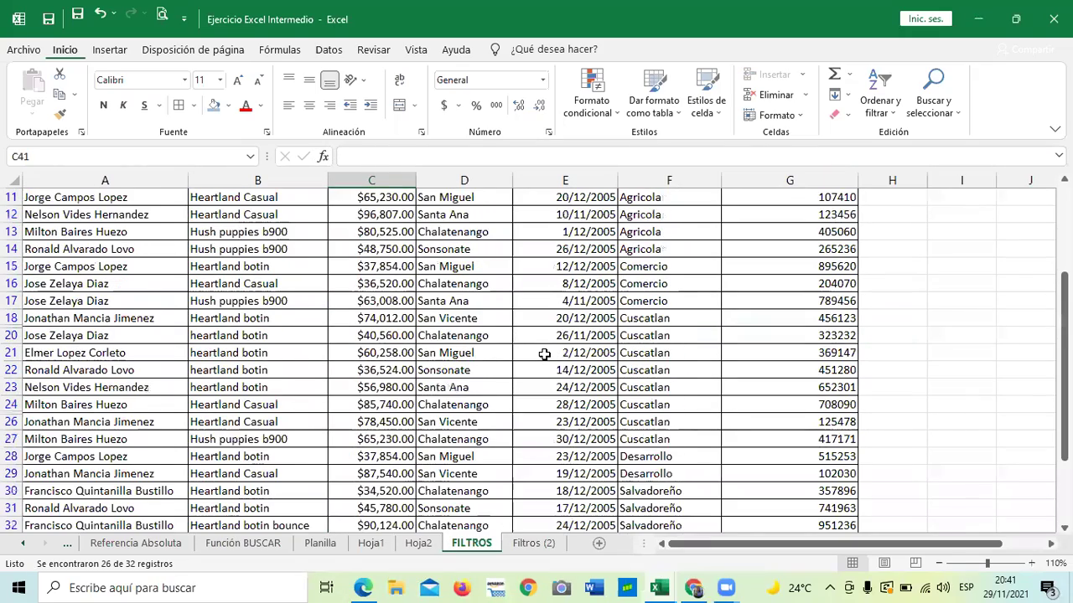
{"action": "scroll", "coordinate": [403, 350], "scroll_direction": "down", "scroll_amount": 4}
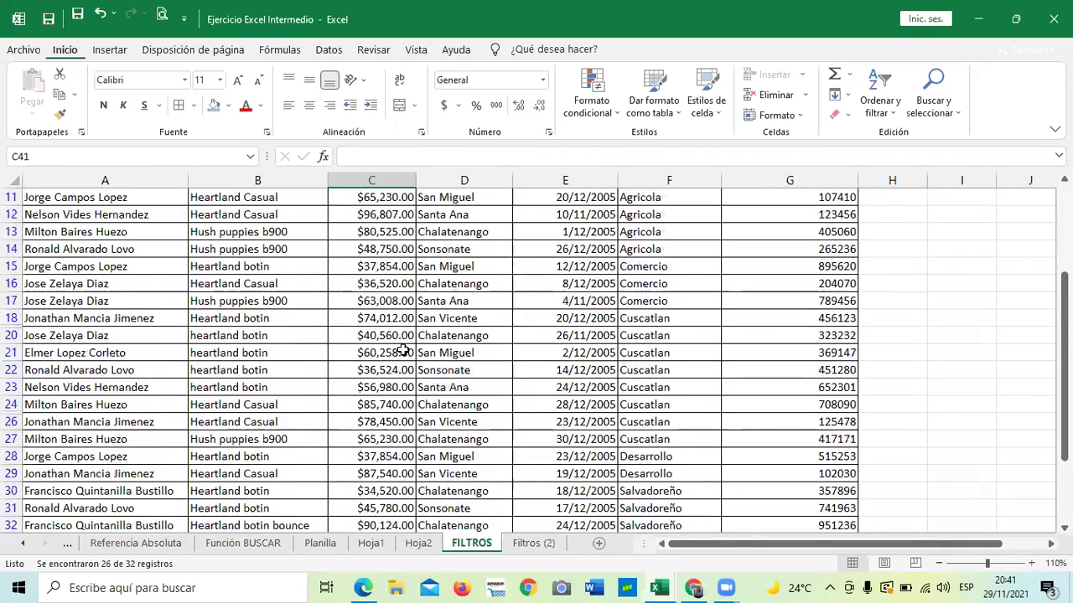
{"action": "scroll", "coordinate": [403, 350], "scroll_direction": "up", "scroll_amount": 6}
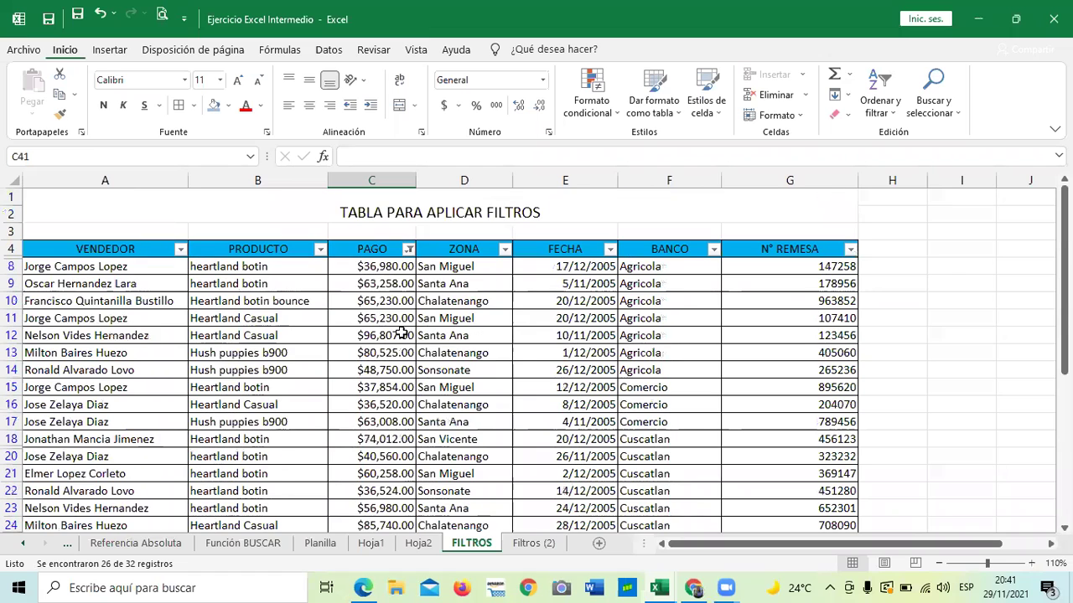
- Reselect all values in the PAGO filter to show the complete table again
{"action": "left_click", "coordinate": [408, 250]}
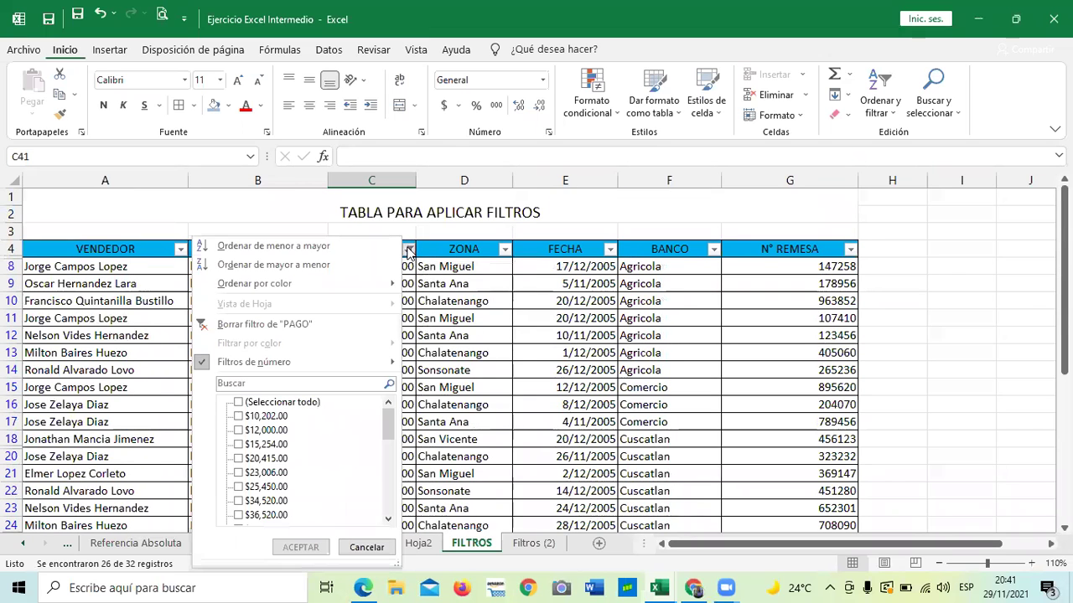
{"action": "left_click", "coordinate": [239, 402]}
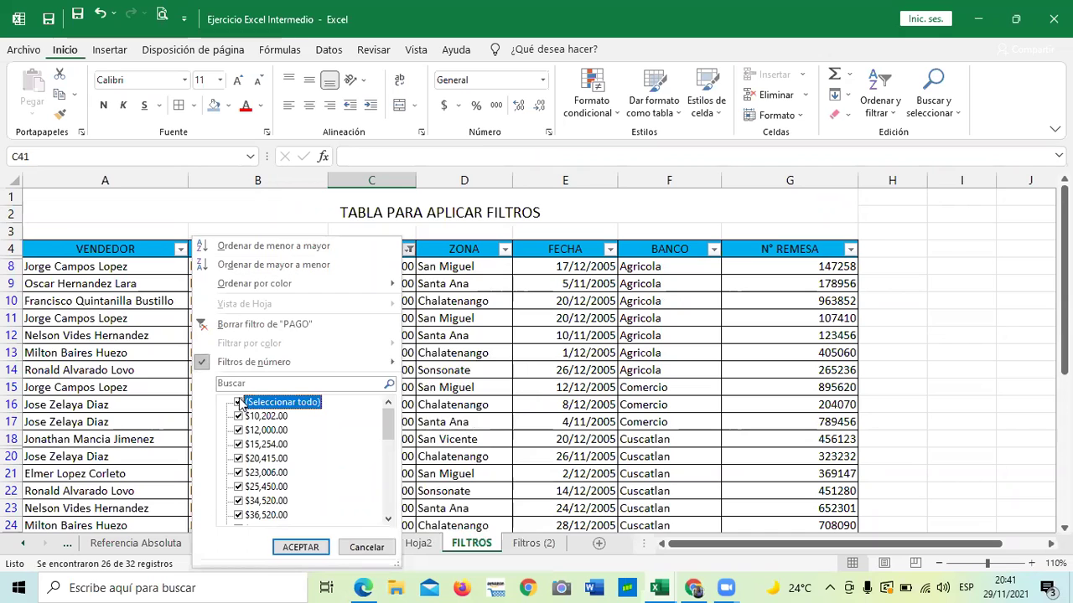
{"action": "left_click", "coordinate": [300, 546]}
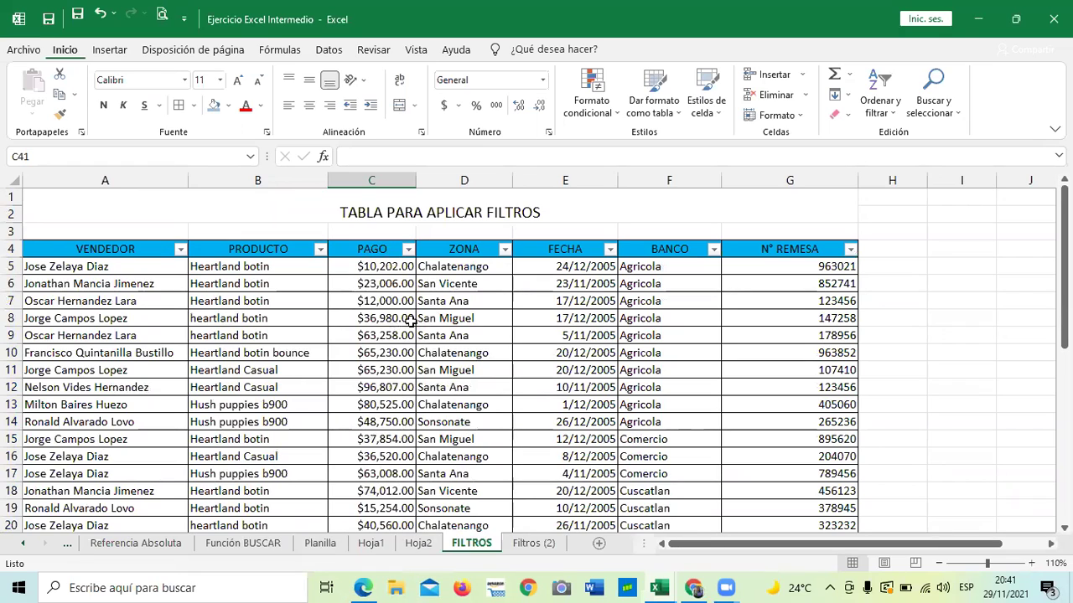
{"action": "scroll", "coordinate": [428, 323], "scroll_direction": "down", "scroll_amount": 2}
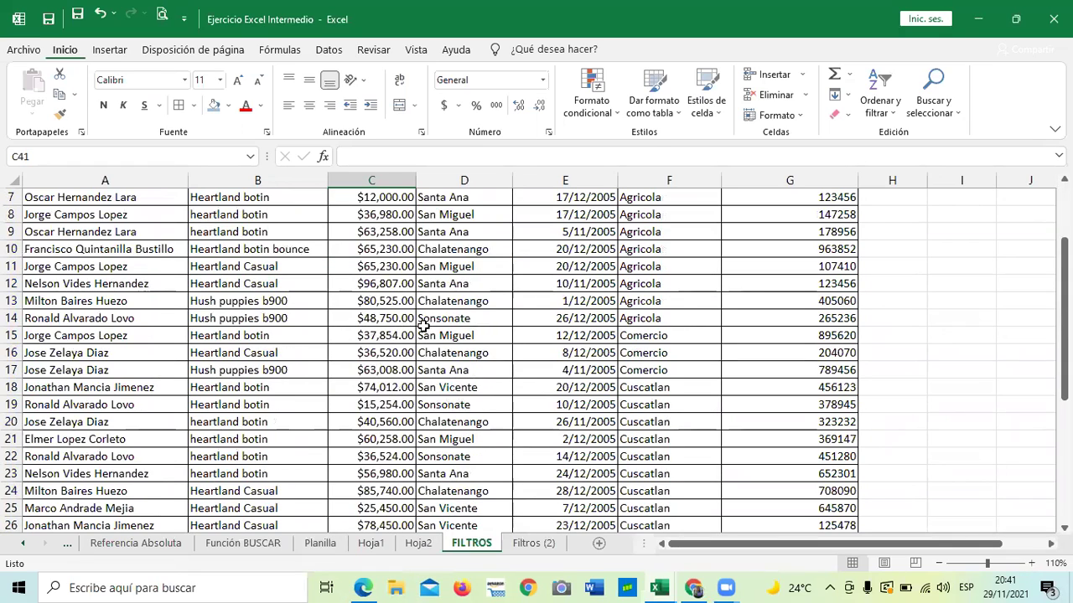
{"action": "scroll", "coordinate": [423, 327], "scroll_direction": "down", "scroll_amount": 5}
{"action": "scroll", "coordinate": [371, 349], "scroll_direction": "up", "scroll_amount": 7}
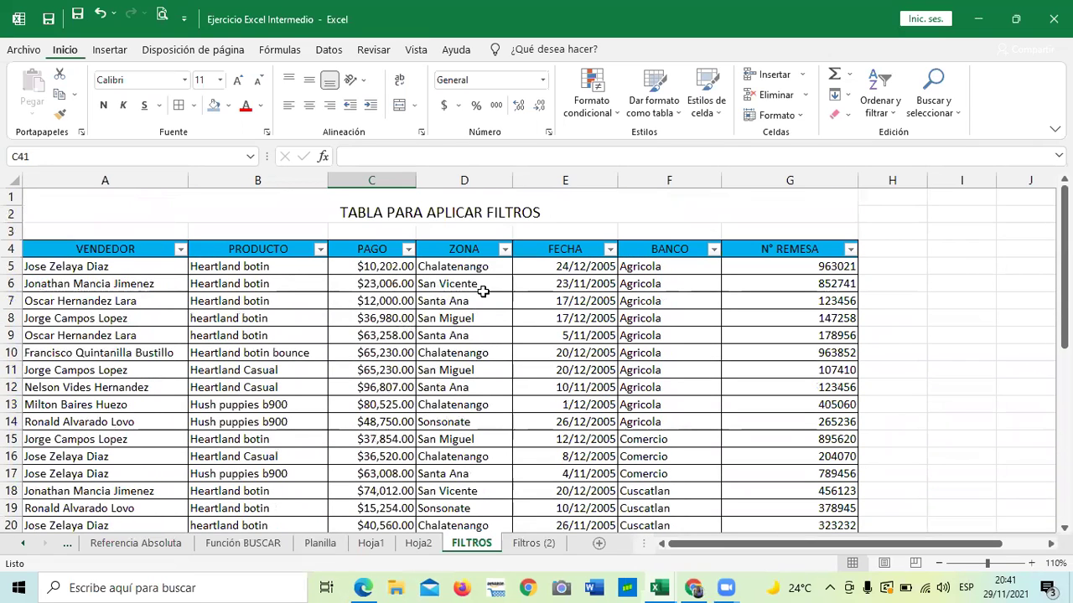
- Examine the ZONA column's filter values and text filter options, keeping all zones selected, and look over the table
{"action": "left_click", "coordinate": [504, 249]}
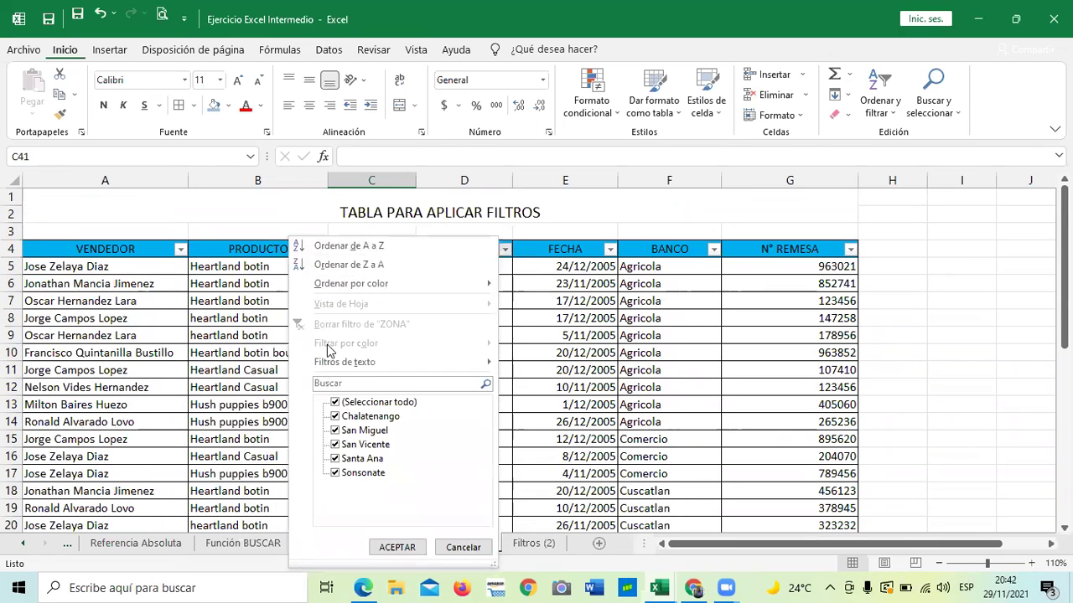
{"action": "left_click", "coordinate": [335, 403]}
{"action": "left_click", "coordinate": [335, 403]}
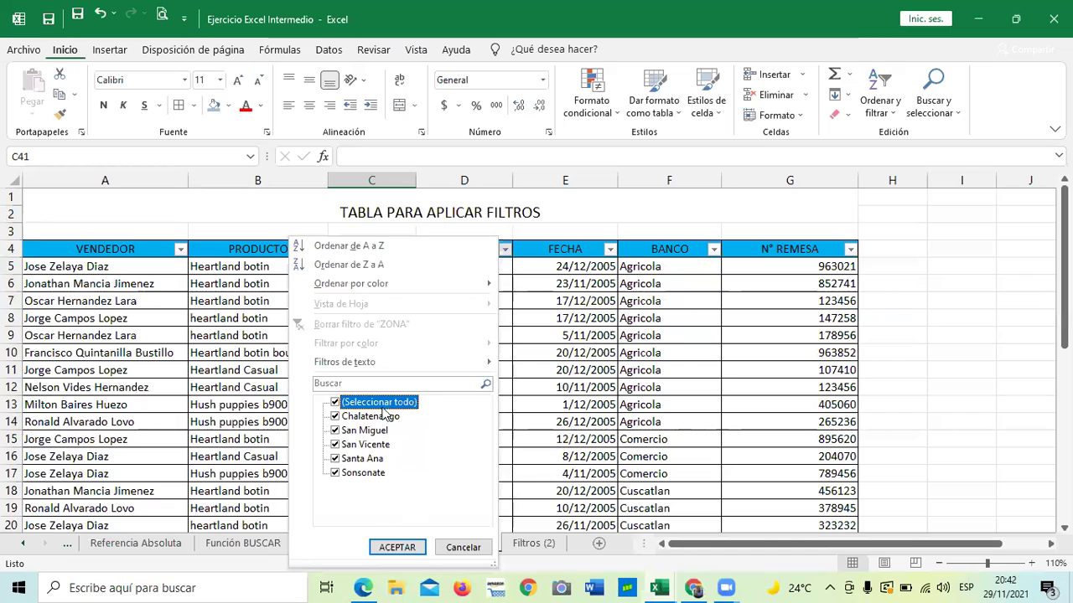
{"action": "left_click", "coordinate": [359, 516]}
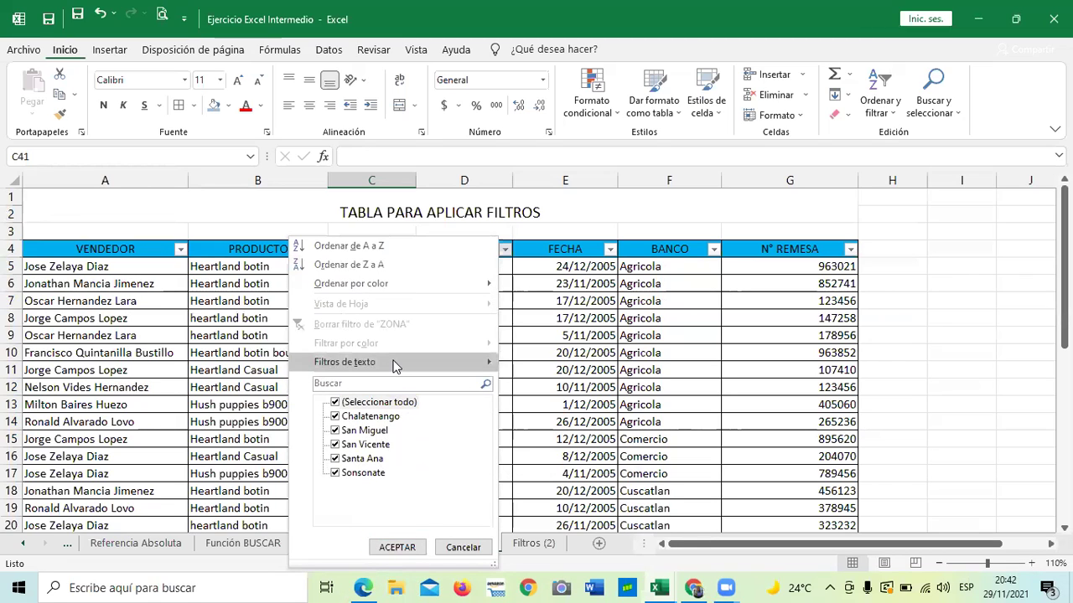
{"action": "mouse_move", "coordinate": [385, 362]}
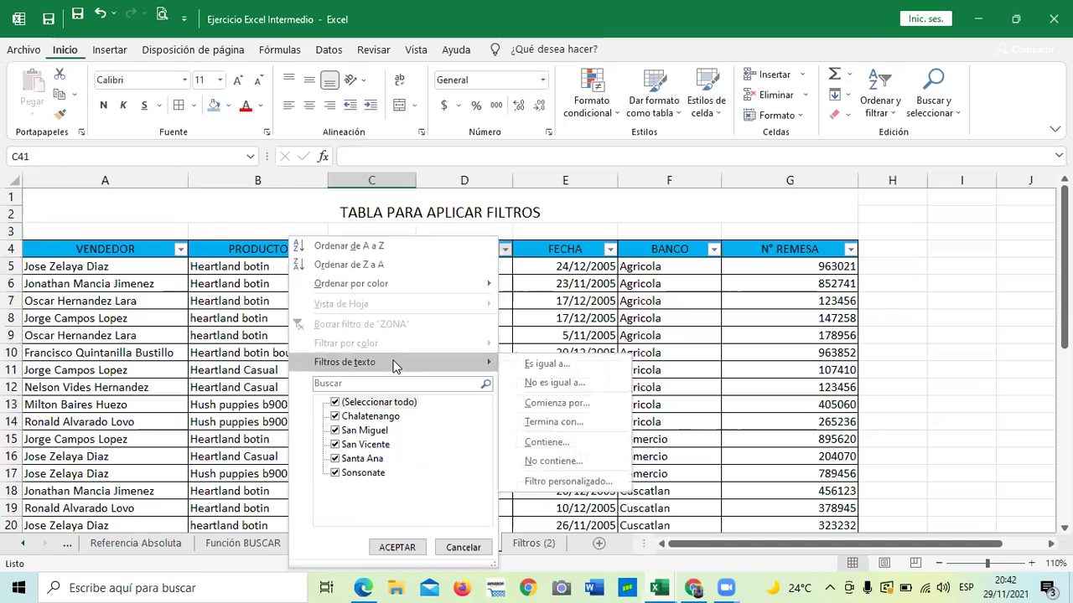
{"action": "left_click", "coordinate": [394, 547]}
{"action": "scroll", "coordinate": [433, 404], "scroll_direction": "down", "scroll_amount": 6}
{"action": "scroll", "coordinate": [347, 378], "scroll_direction": "up", "scroll_amount": 6}
{"action": "scroll", "coordinate": [176, 391], "scroll_direction": "down", "scroll_amount": 6}
{"action": "scroll", "coordinate": [148, 390], "scroll_direction": "up", "scroll_amount": 6}
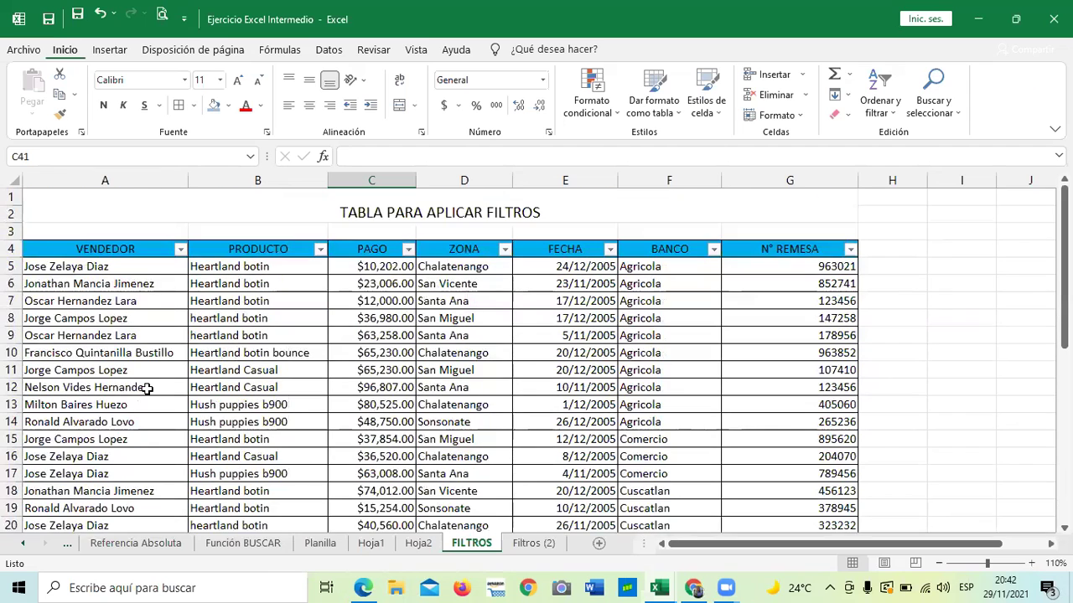
- Examine the seller names in the VENDEDOR column's filter list, deselecting all of them and reselecting them all
{"action": "left_click", "coordinate": [178, 249]}
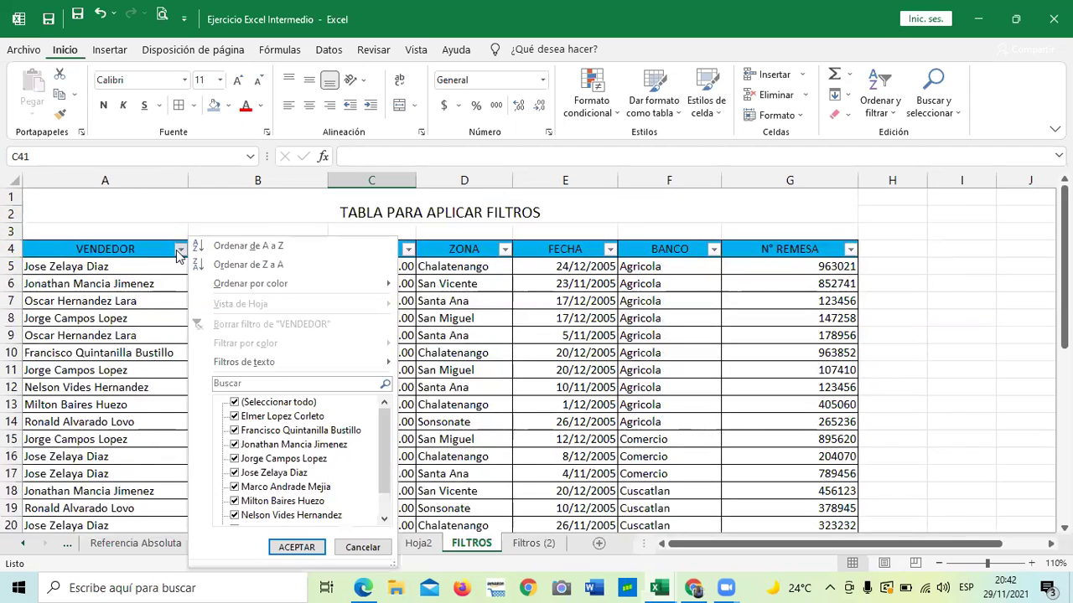
{"action": "left_click", "coordinate": [237, 404]}
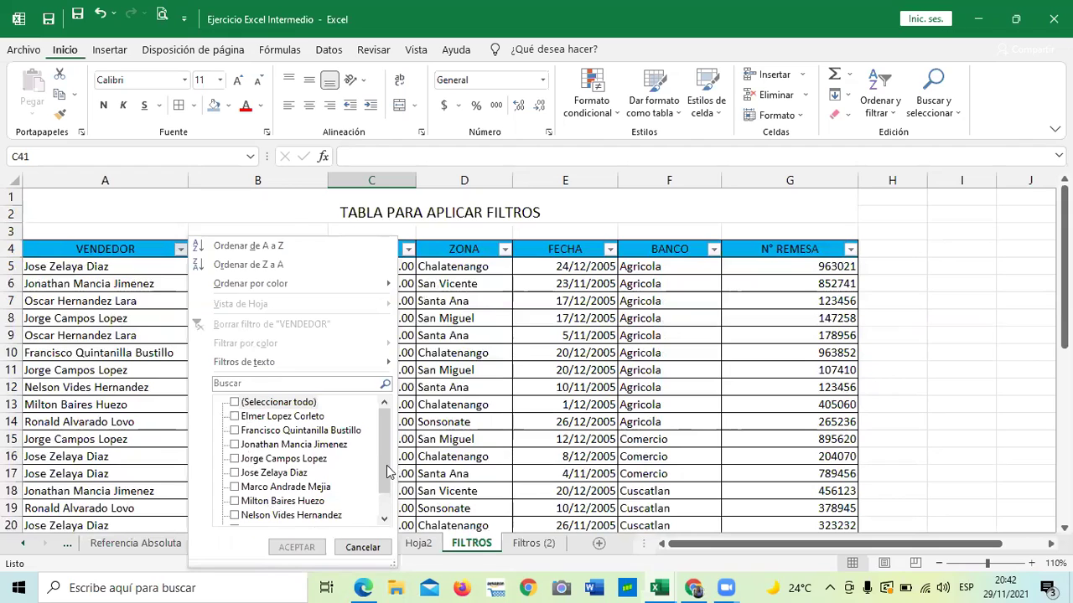
{"action": "left_click_drag", "start_coordinate": [388, 470], "coordinate": [379, 506]}
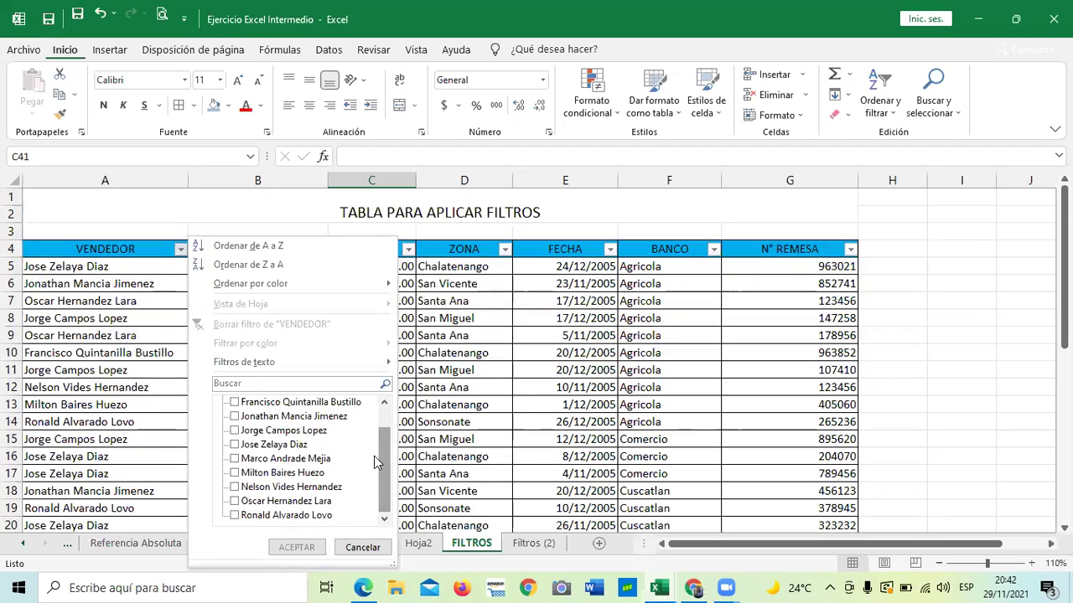
{"action": "scroll", "coordinate": [390, 484], "scroll_direction": "up", "scroll_amount": 1}
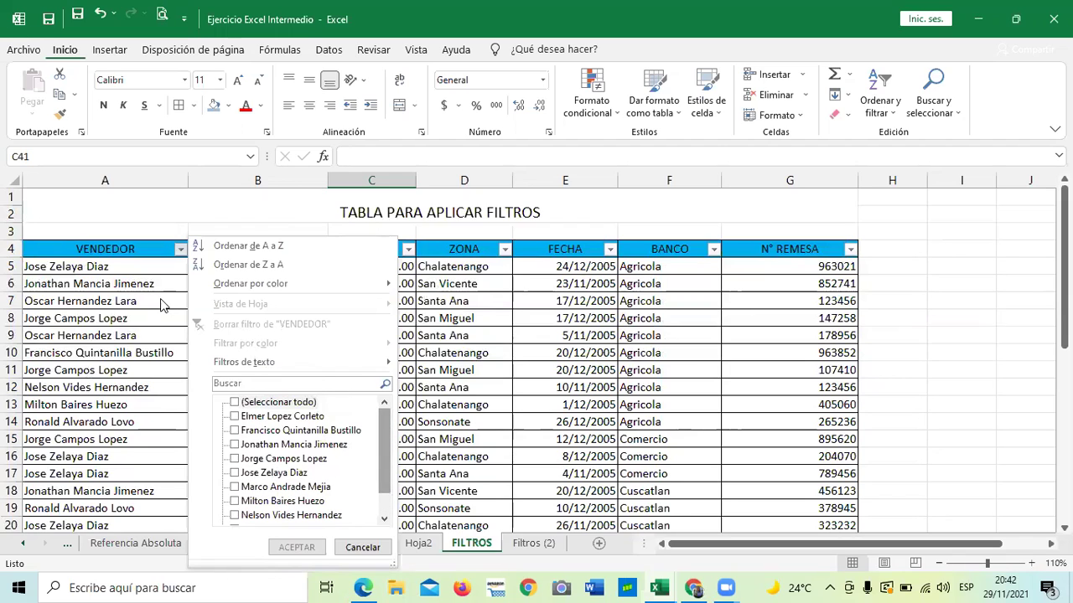
{"action": "left_click", "coordinate": [236, 403]}
{"action": "scroll", "coordinate": [389, 452], "scroll_direction": "down", "scroll_amount": 1}
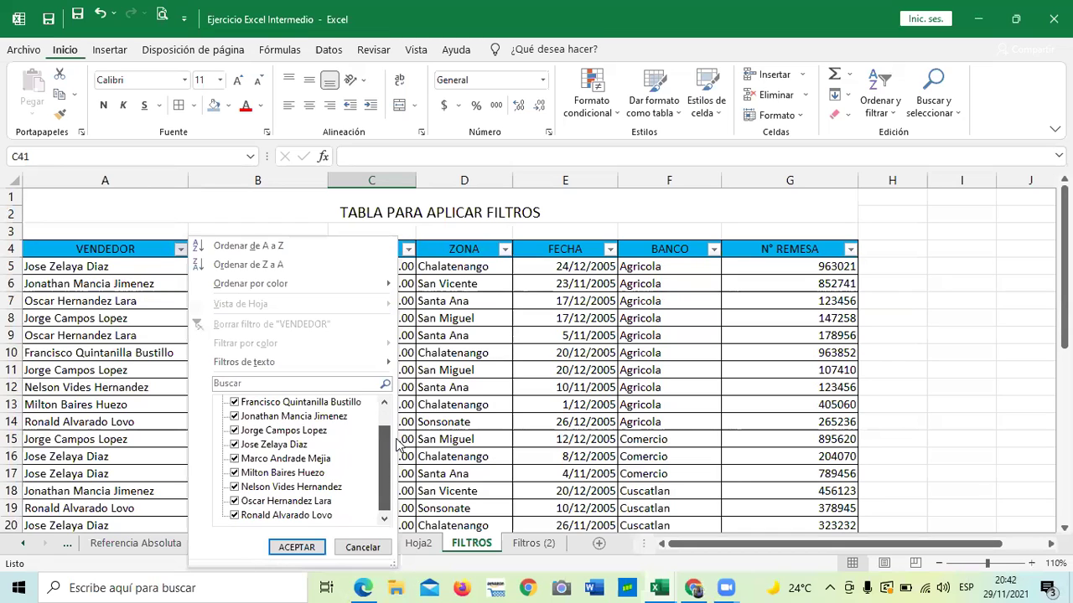
{"action": "scroll", "coordinate": [385, 419], "scroll_direction": "up", "scroll_amount": 1}
{"action": "scroll", "coordinate": [385, 416], "scroll_direction": "down", "scroll_amount": 1}
{"action": "scroll", "coordinate": [386, 419], "scroll_direction": "up", "scroll_amount": 1}
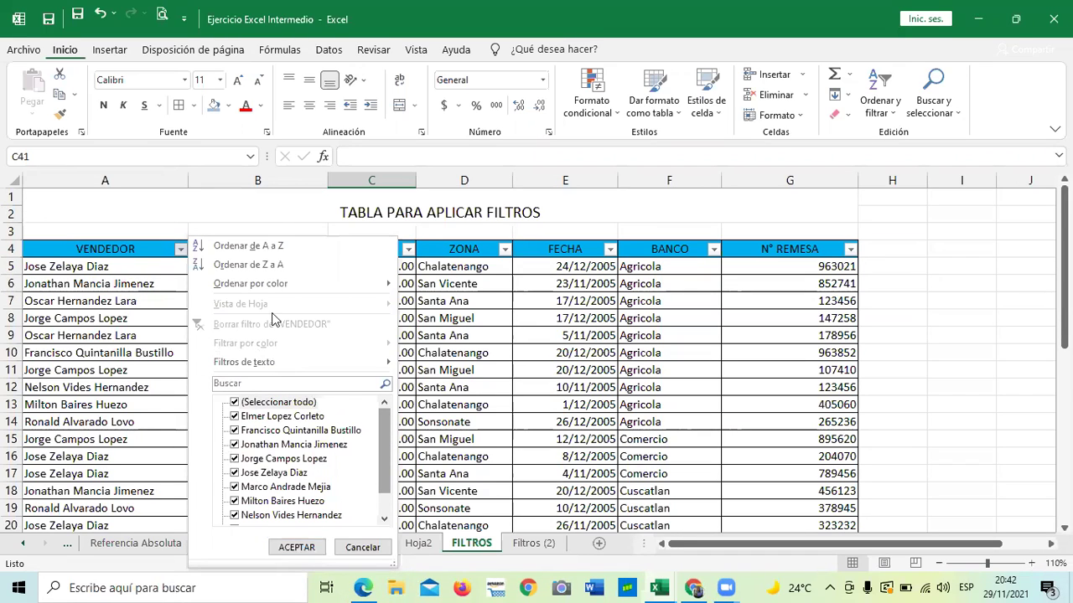
- Filter the VENDEDOR column with a begins-with text filter using one seller's first name and start of surname
{"action": "mouse_move", "coordinate": [333, 371]}
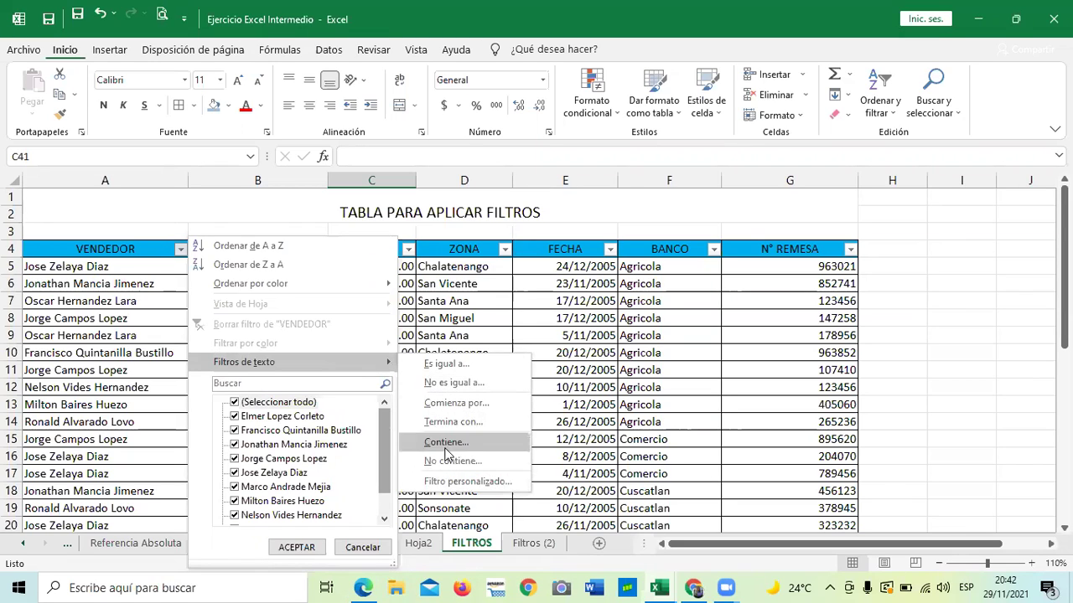
{"action": "left_click", "coordinate": [432, 404]}
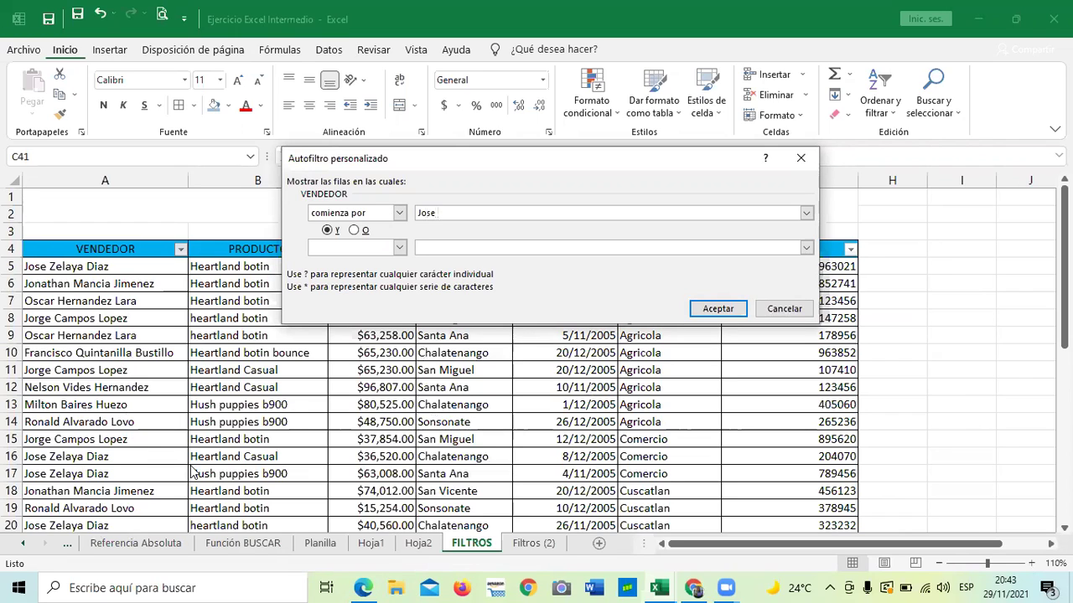
{"action": "type", "text": "ela"}
{"action": "left_click", "coordinate": [732, 308]}
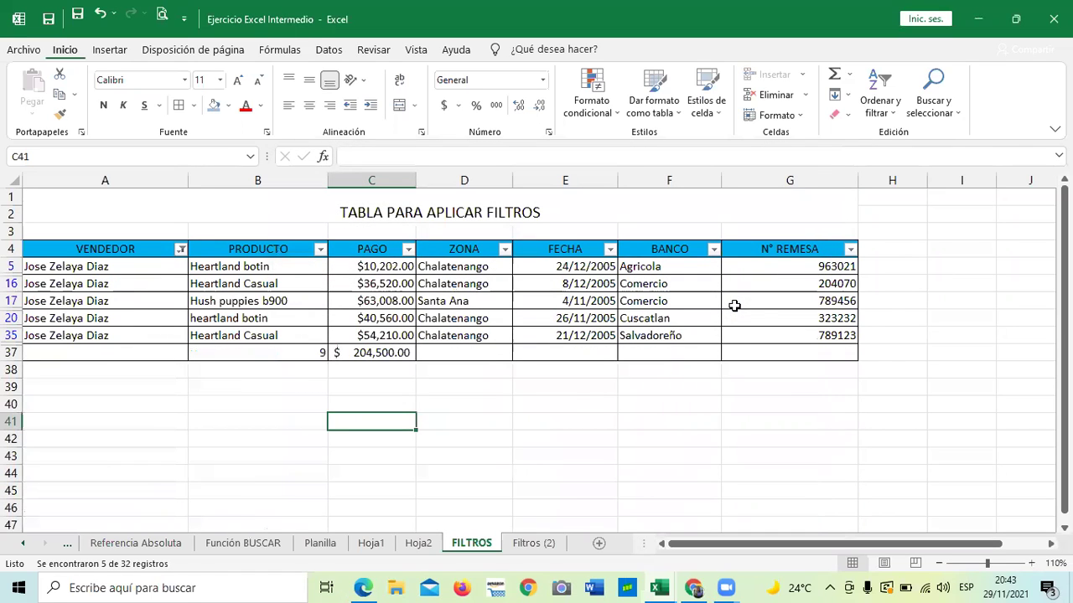
{"action": "left_click", "coordinate": [455, 401]}
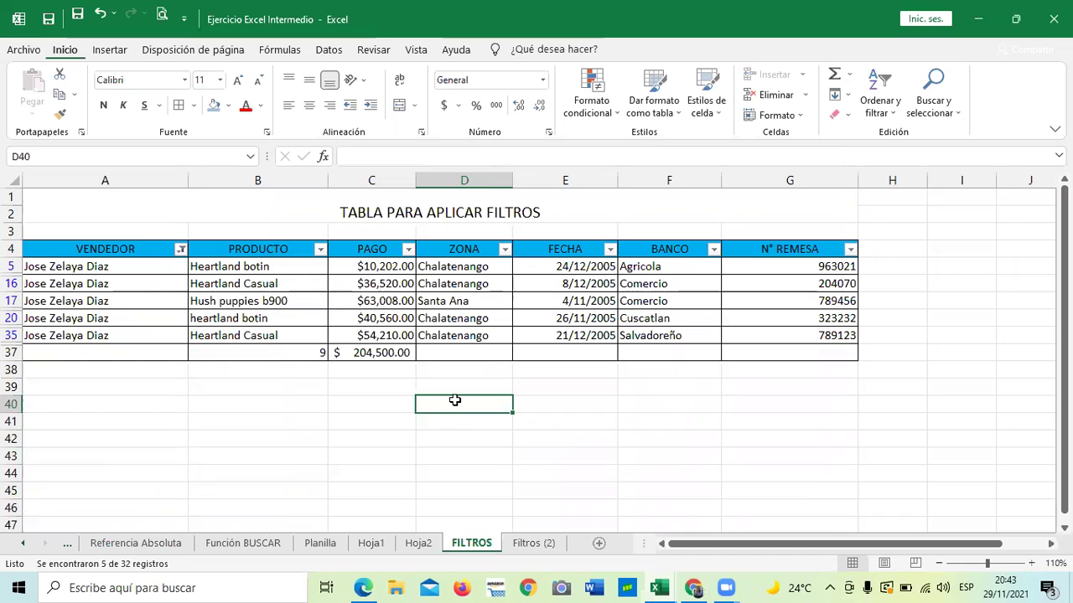
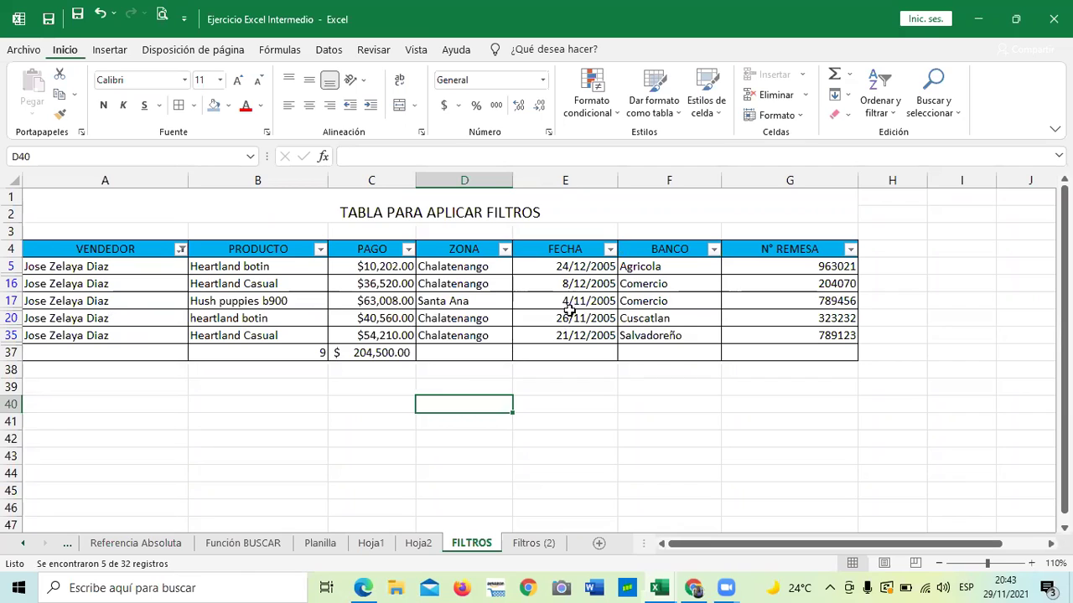
- Inspect the formulas in row 37 for the PAGO total and the PRODUCTO count under the filtered rows
{"action": "left_click", "coordinate": [372, 353]}
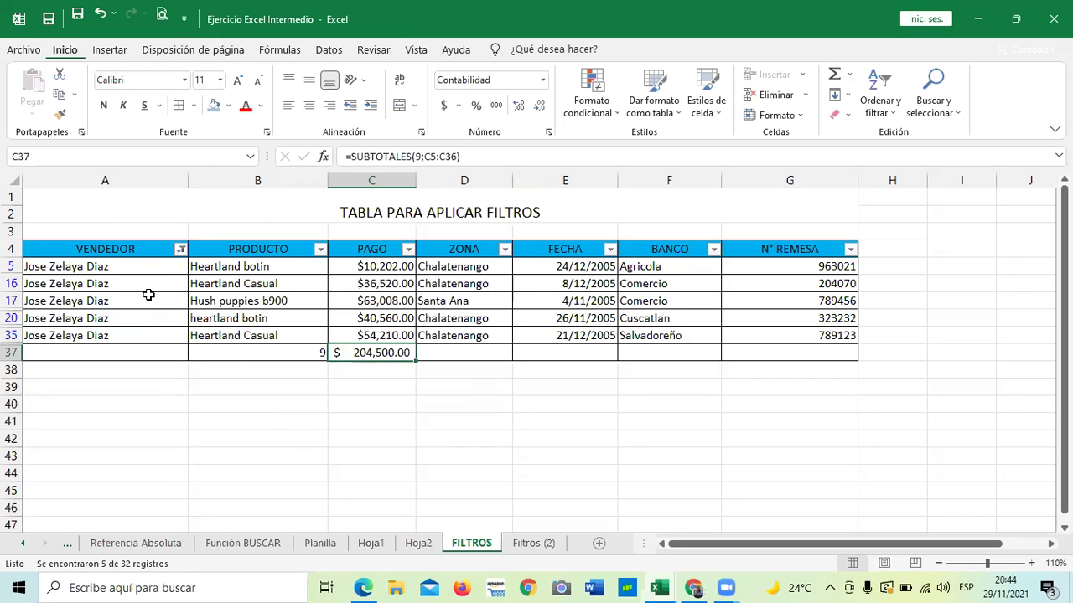
{"action": "left_click", "coordinate": [358, 434]}
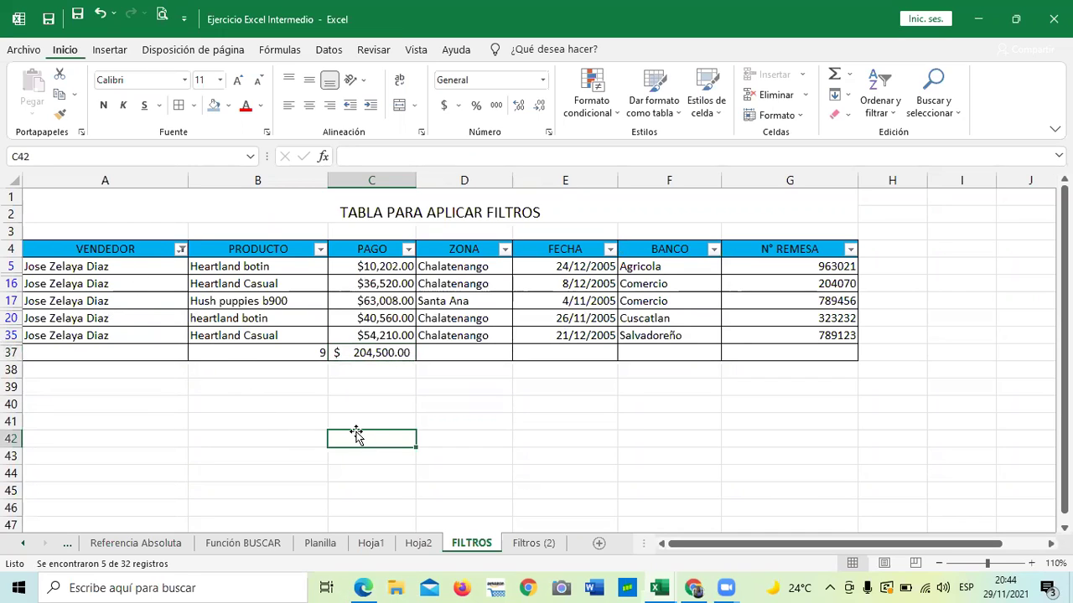
{"action": "left_click", "coordinate": [274, 352]}
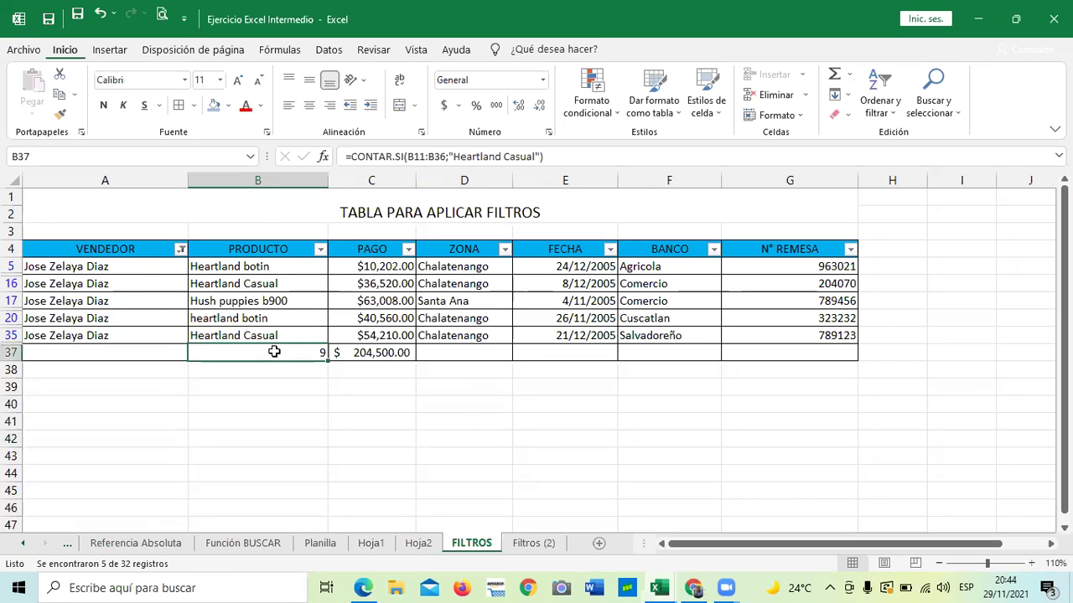
{"action": "left_click", "coordinate": [267, 443]}
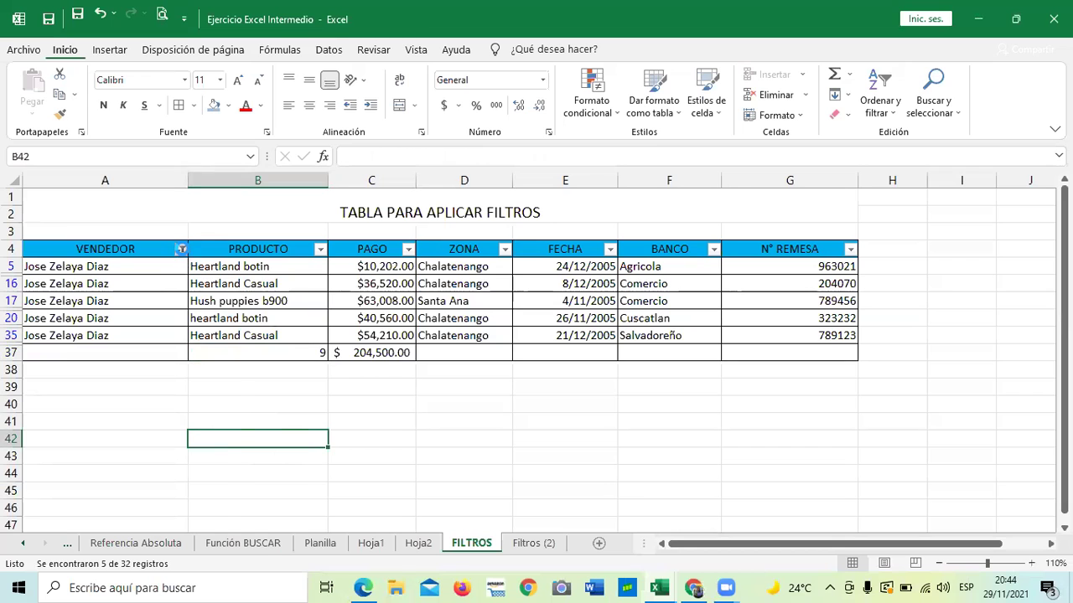
- Clear the filter from the VENDEDOR column and look over the complete table
{"action": "left_click", "coordinate": [181, 250]}
{"action": "left_click", "coordinate": [302, 323]}
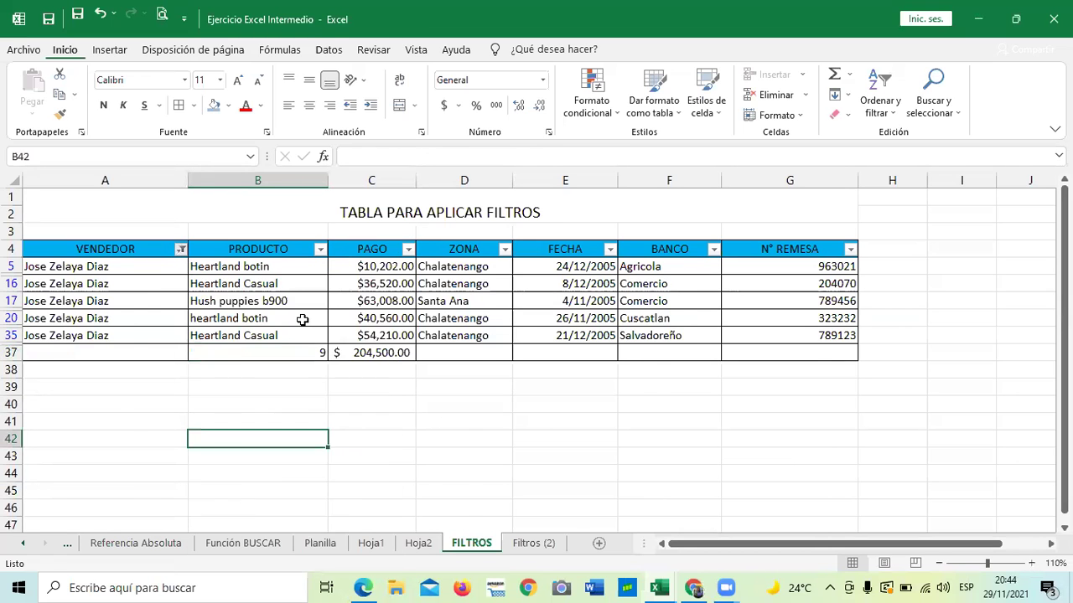
{"action": "scroll", "coordinate": [176, 371], "scroll_direction": "down", "scroll_amount": 7}
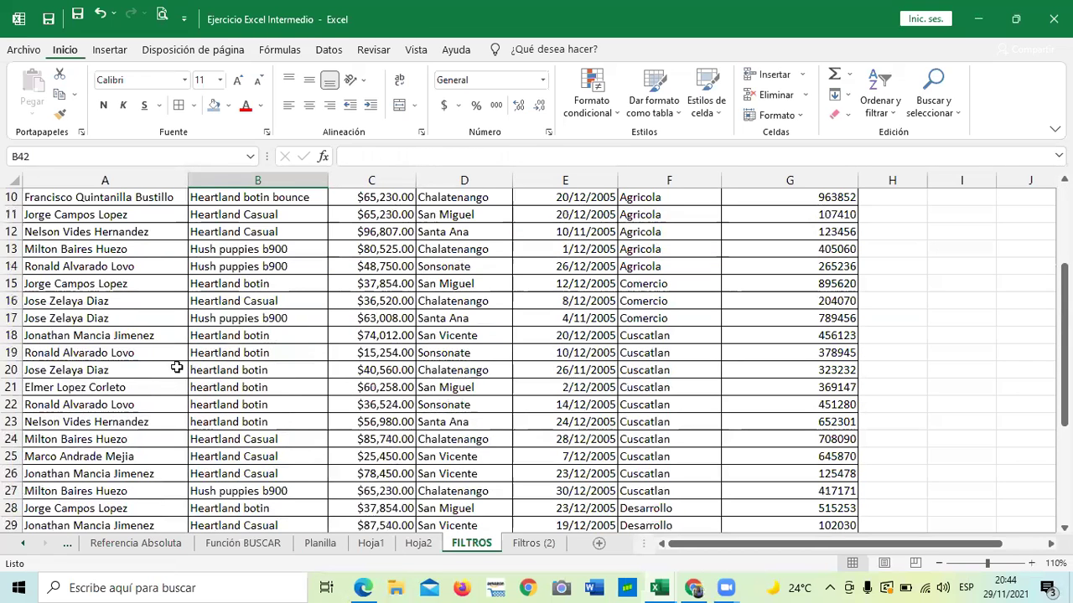
{"action": "scroll", "coordinate": [139, 371], "scroll_direction": "up", "scroll_amount": 4}
{"action": "scroll", "coordinate": [139, 371], "scroll_direction": "up", "scroll_amount": 3}
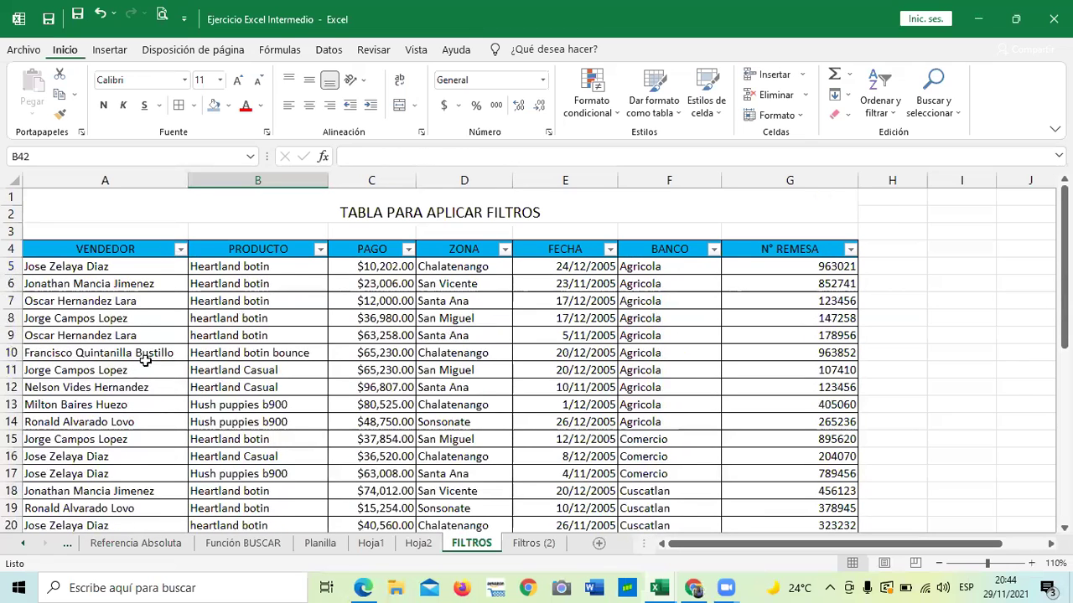
- Filter the VENDEDOR column for sellers whose name begins with a different seller's first name
{"action": "left_click", "coordinate": [181, 250]}
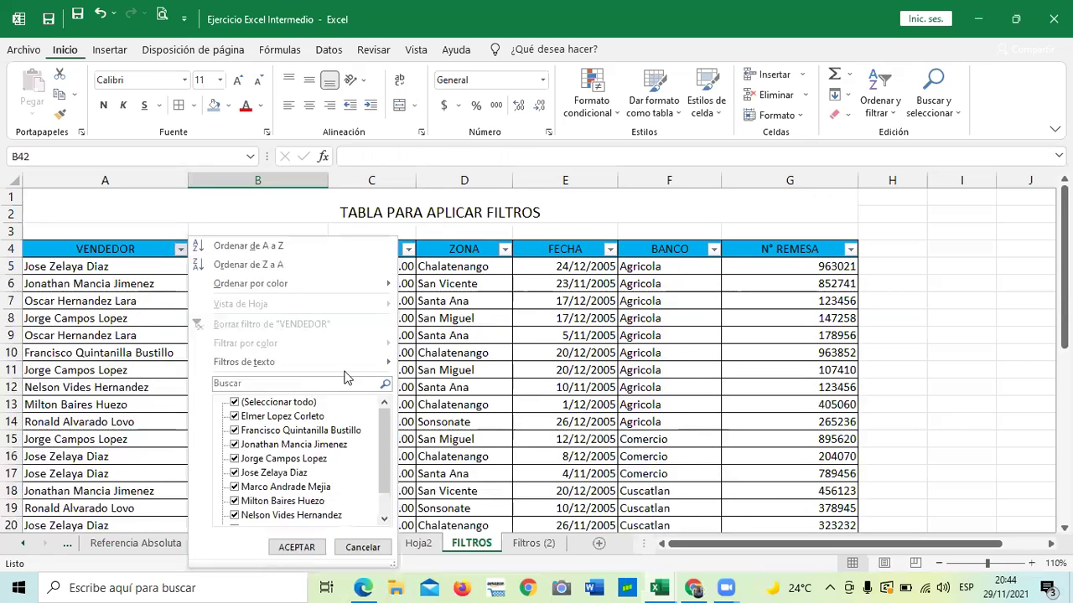
{"action": "mouse_move", "coordinate": [354, 366]}
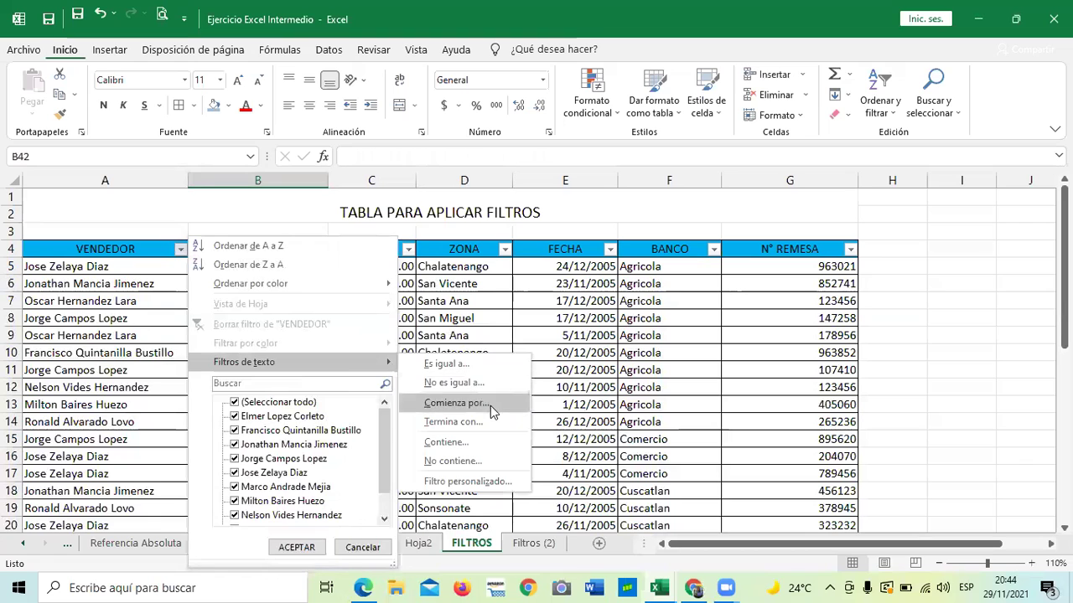
{"action": "left_click", "coordinate": [457, 403]}
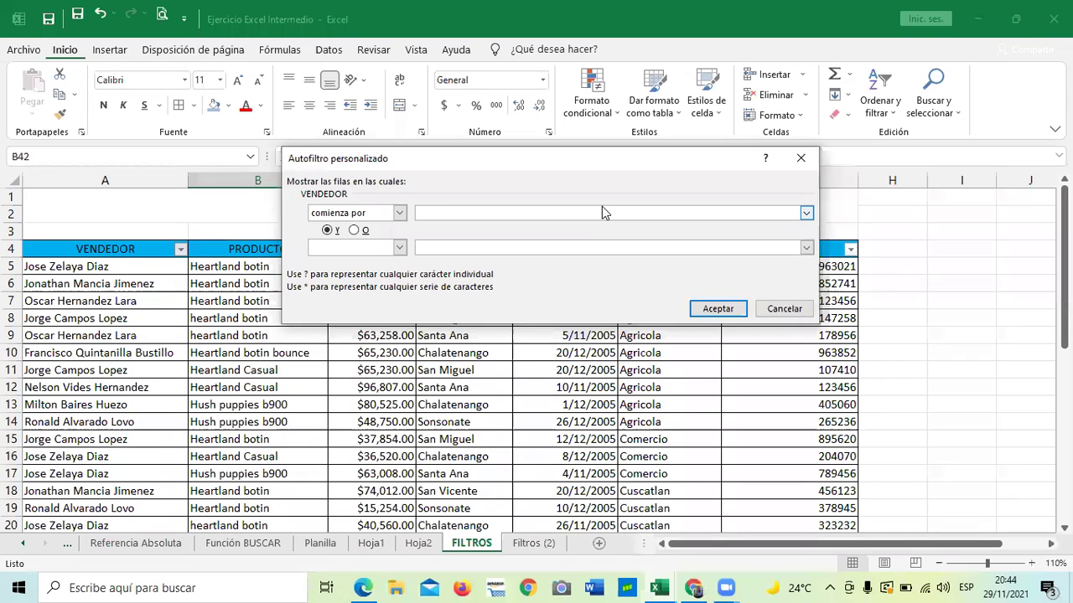
{"action": "type", "text": "Nelson"}
{"action": "left_click", "coordinate": [718, 310]}
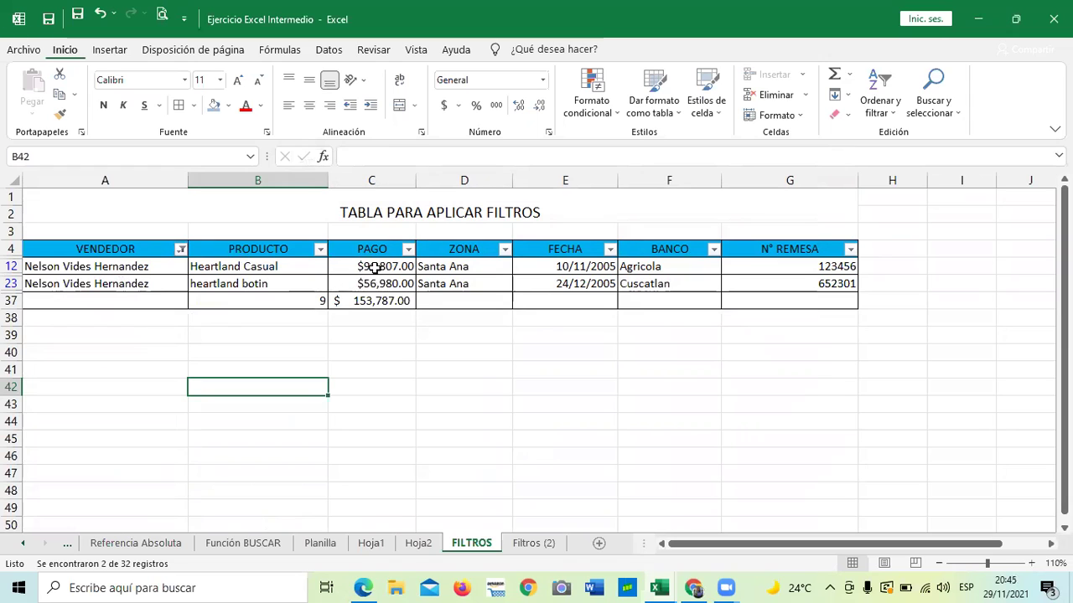
- Remove the begins-with filter from the VENDEDOR column to show all sellers again
{"action": "left_click", "coordinate": [181, 250]}
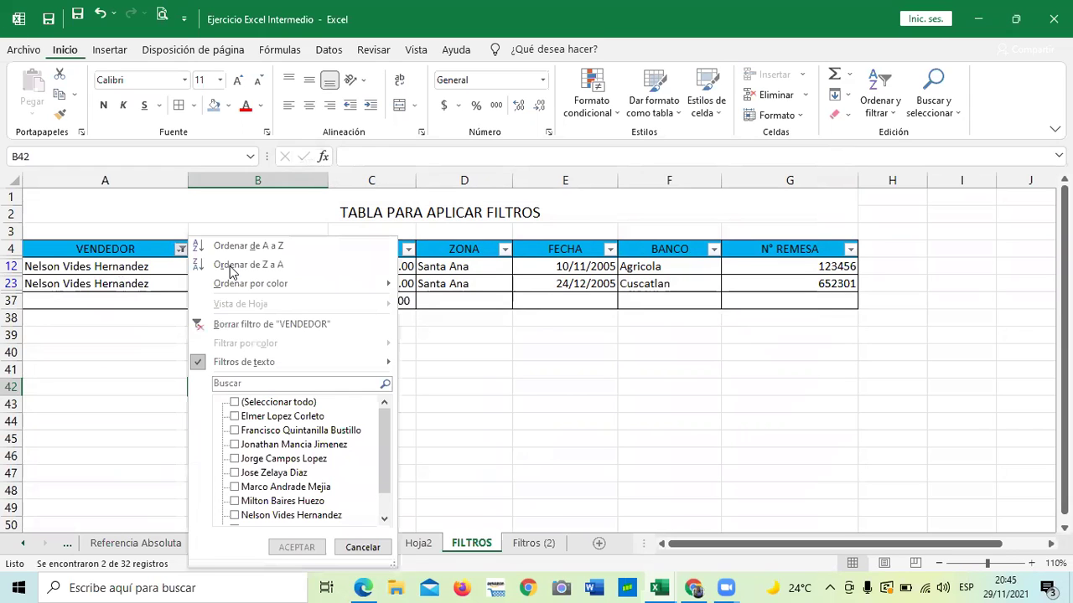
{"action": "left_click", "coordinate": [287, 326]}
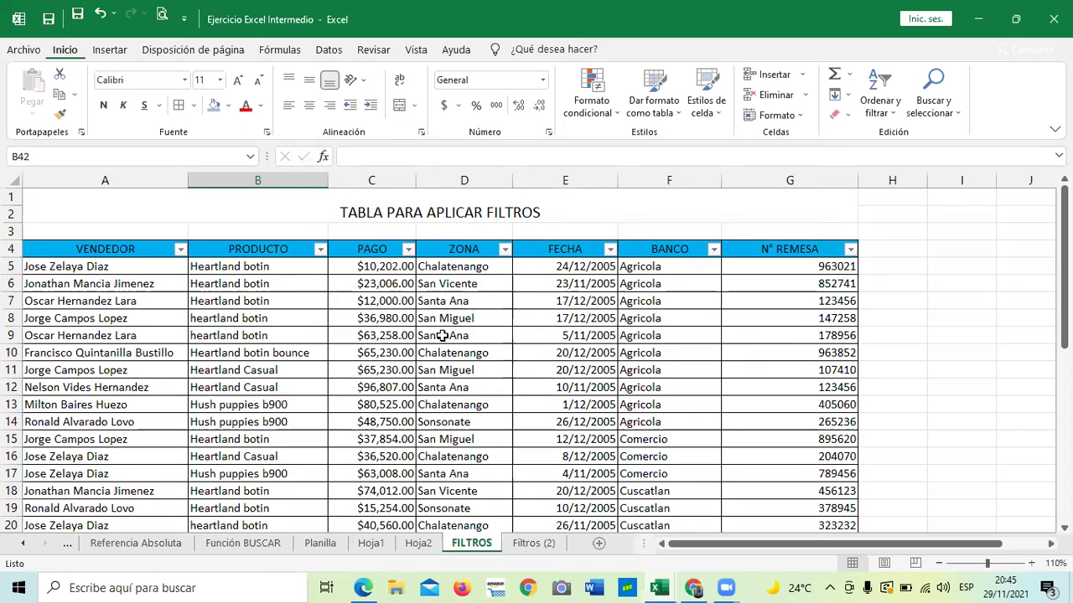
{"action": "scroll", "coordinate": [492, 327], "scroll_direction": "down", "scroll_amount": 5}
{"action": "scroll", "coordinate": [492, 327], "scroll_direction": "down", "scroll_amount": 3}
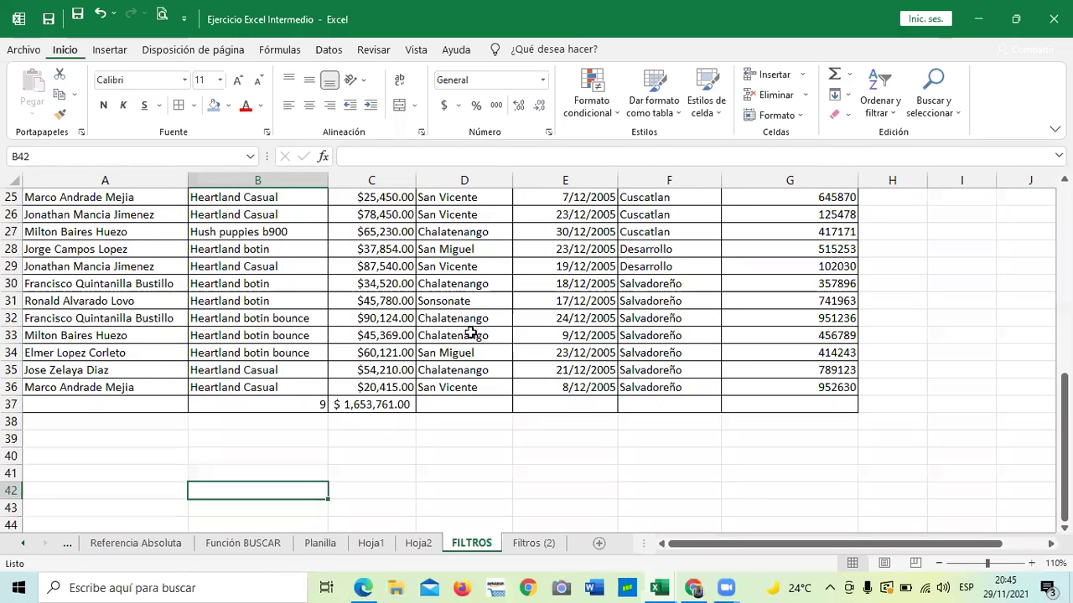
- Delete the SUBTOTALES formula from the PAGO total in cell C37, leaving the cell empty
{"action": "scroll", "coordinate": [372, 250], "scroll_direction": "down", "scroll_amount": 3}
{"action": "left_click", "coordinate": [372, 250]}
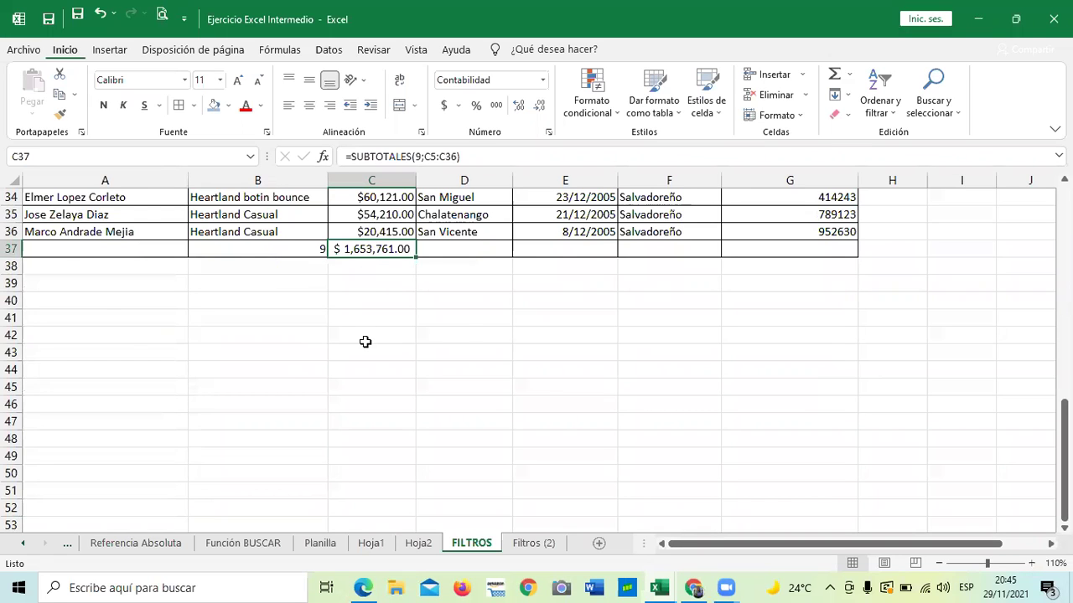
{"action": "scroll", "coordinate": [365, 342], "scroll_direction": "up", "scroll_amount": 2}
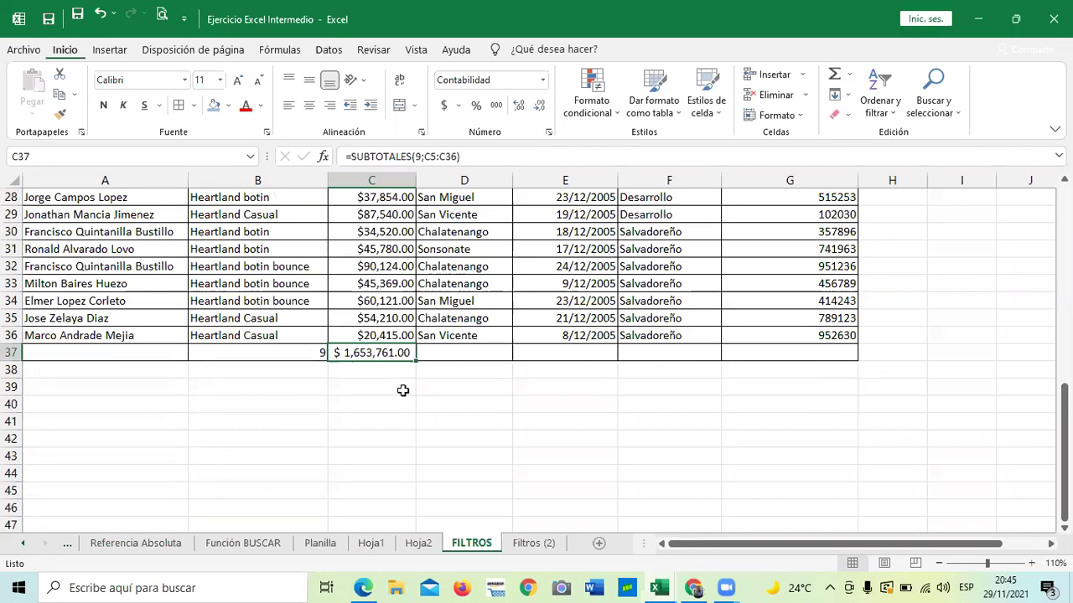
{"action": "key", "text": "alt+="}
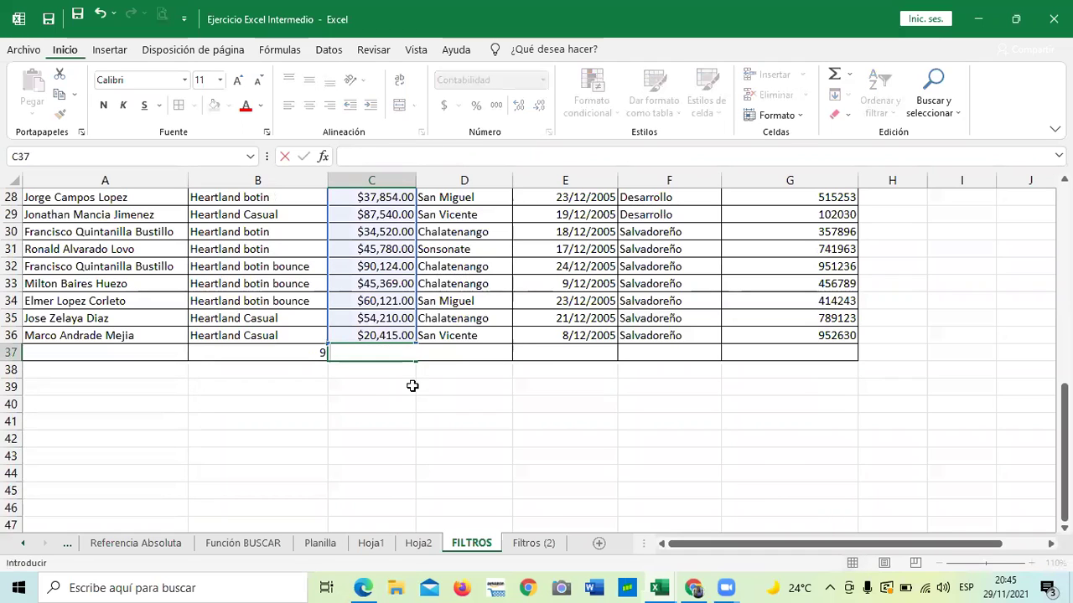
{"action": "left_click", "coordinate": [422, 437]}
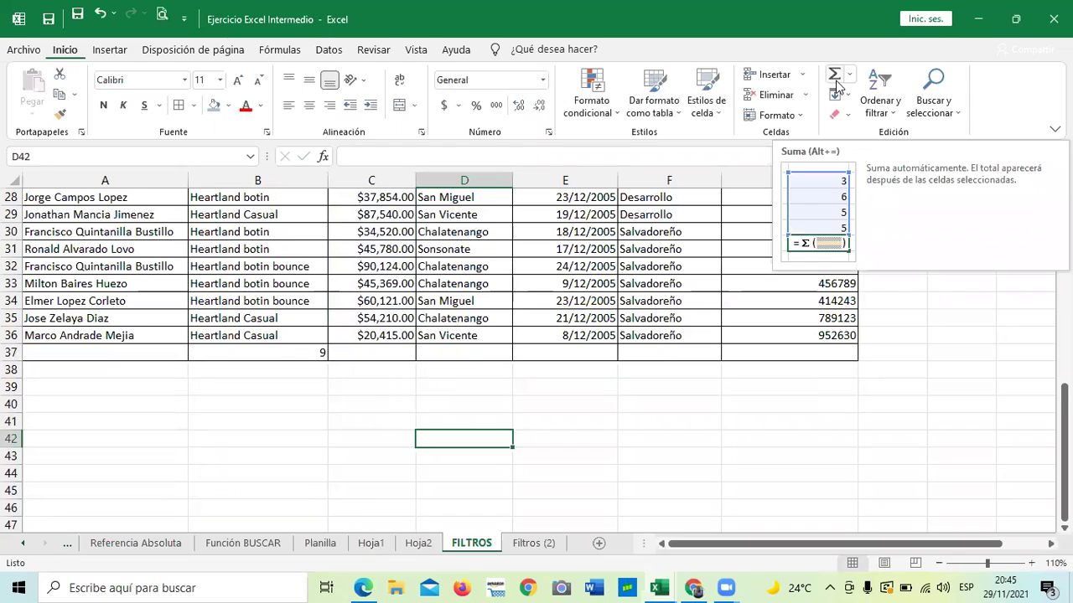
- Filter the PAGO column for payments less than 30000 and select cell C38 below the filtered payments
{"action": "scroll", "coordinate": [331, 376], "scroll_direction": "up", "scroll_amount": 4}
{"action": "scroll", "coordinate": [331, 377], "scroll_direction": "up", "scroll_amount": 5}
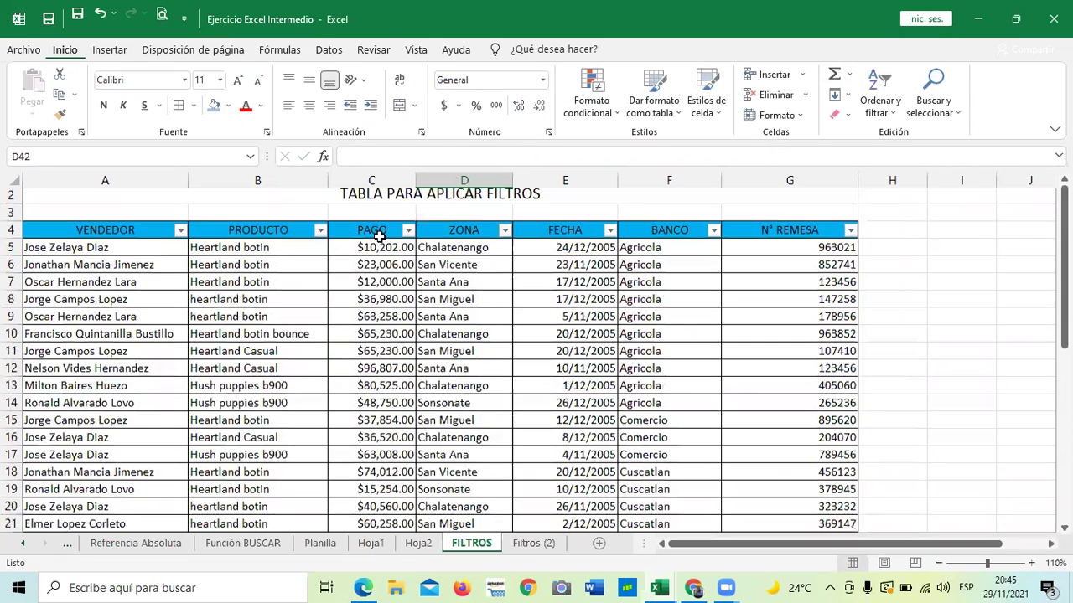
{"action": "left_click", "coordinate": [409, 251]}
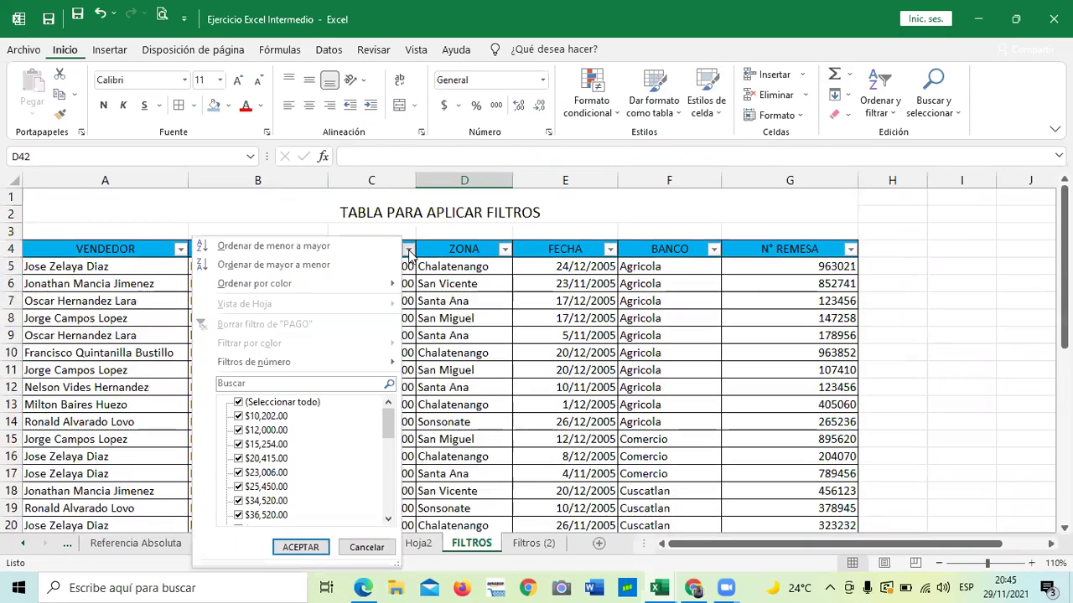
{"action": "mouse_move", "coordinate": [324, 368]}
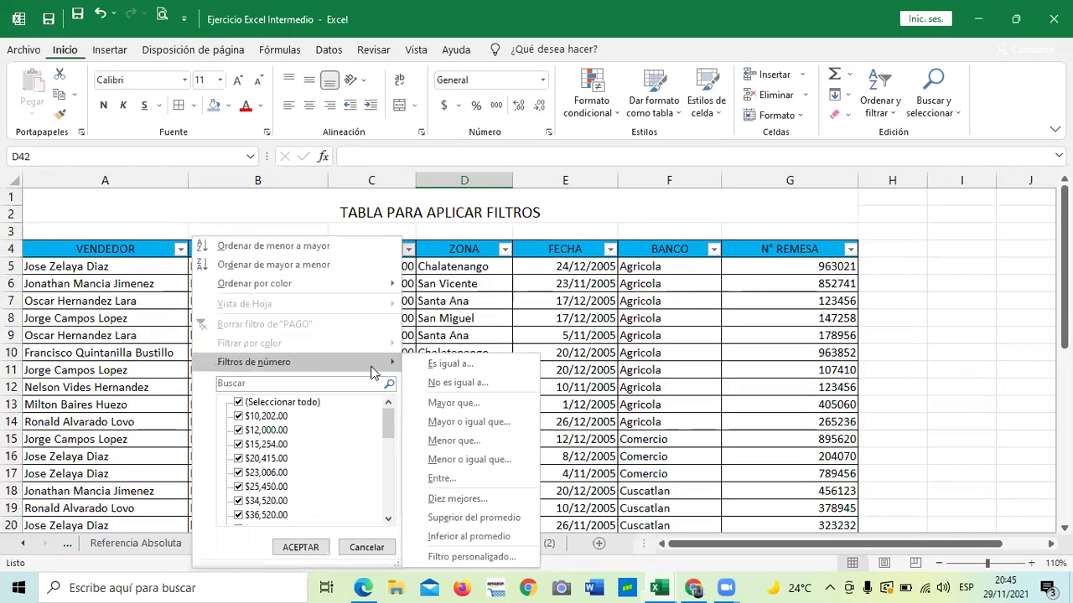
{"action": "left_click", "coordinate": [508, 440]}
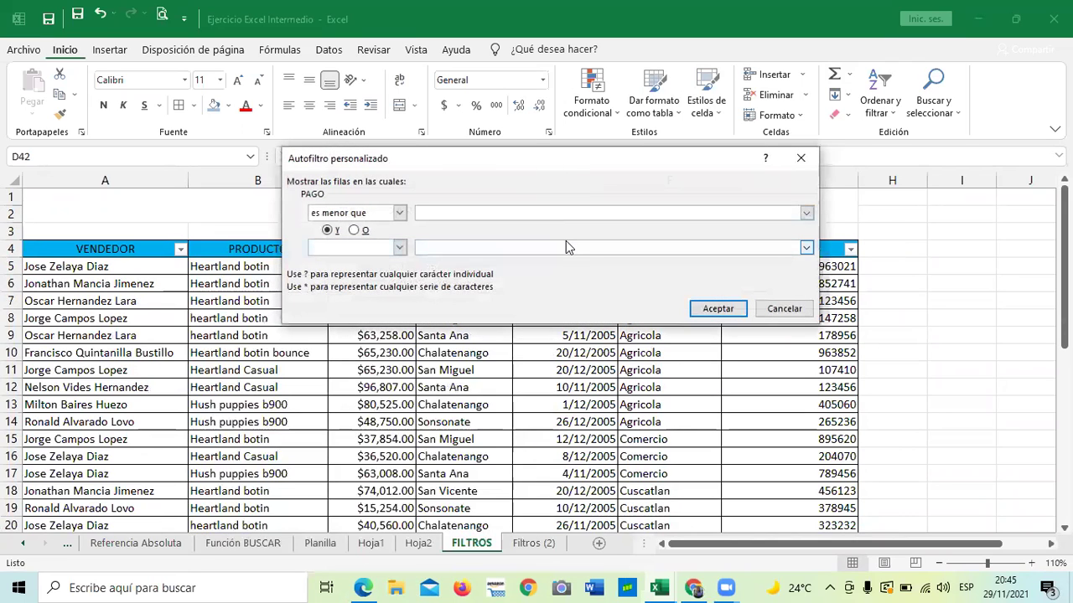
{"action": "type", "text": "30000"}
{"action": "left_click", "coordinate": [741, 308]}
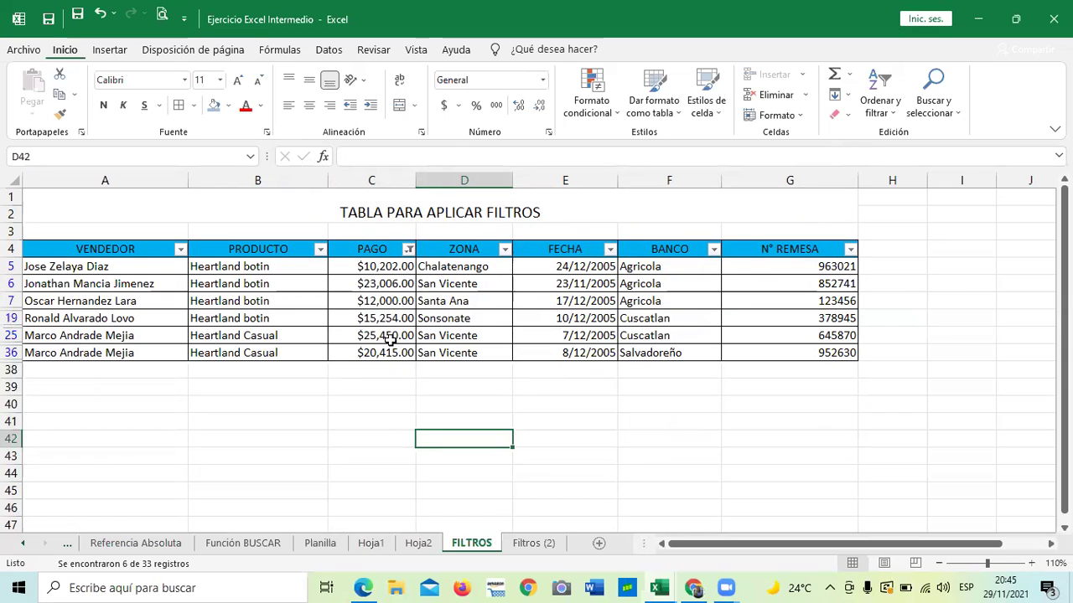
{"action": "left_click", "coordinate": [391, 371]}
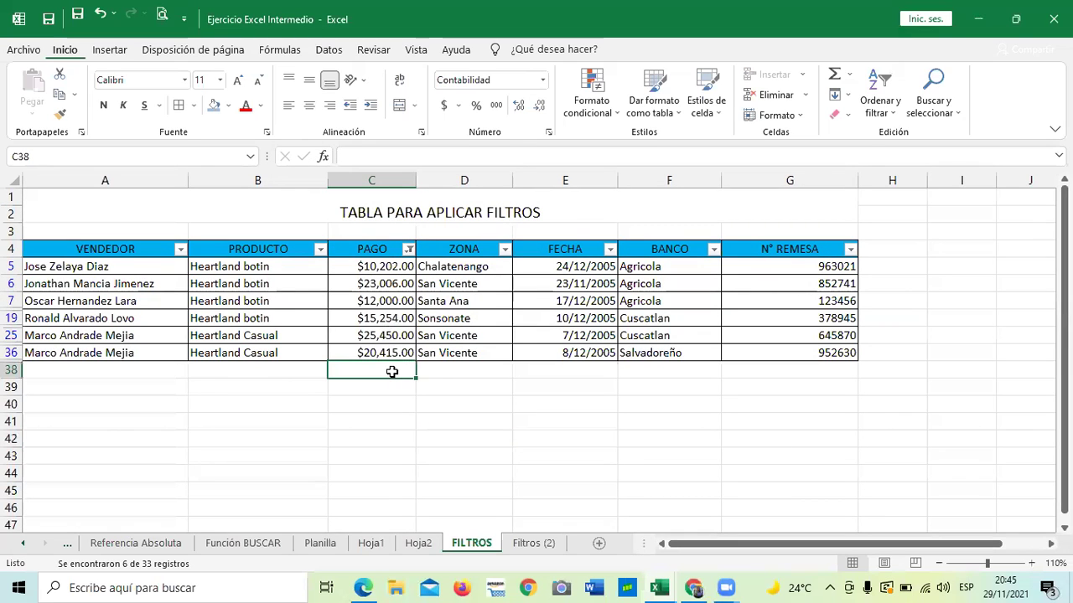
- Select the filtered payments through cell C38 and add their AutoSum total there as =SUBTOTALES(9;C5:C37)
{"action": "left_click", "coordinate": [369, 262]}
{"action": "left_click", "coordinate": [368, 371], "text": "shift"}
{"action": "left_click", "coordinate": [361, 402]}
{"action": "left_click_drag", "start_coordinate": [383, 266], "coordinate": [382, 367]}
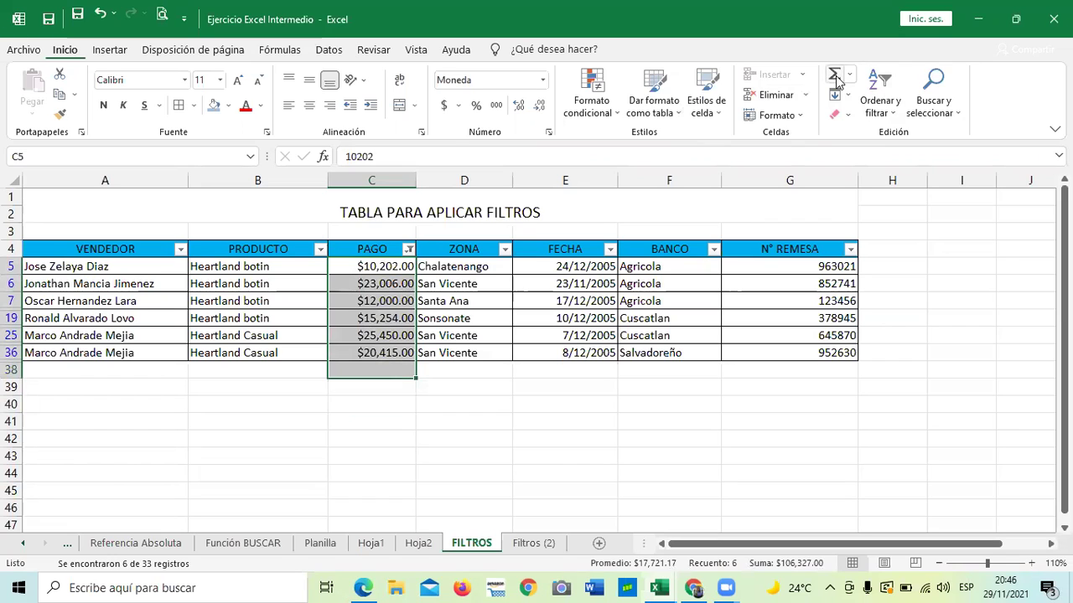
{"action": "left_click", "coordinate": [836, 77]}
{"action": "left_click", "coordinate": [526, 423]}
{"action": "left_click", "coordinate": [383, 369]}
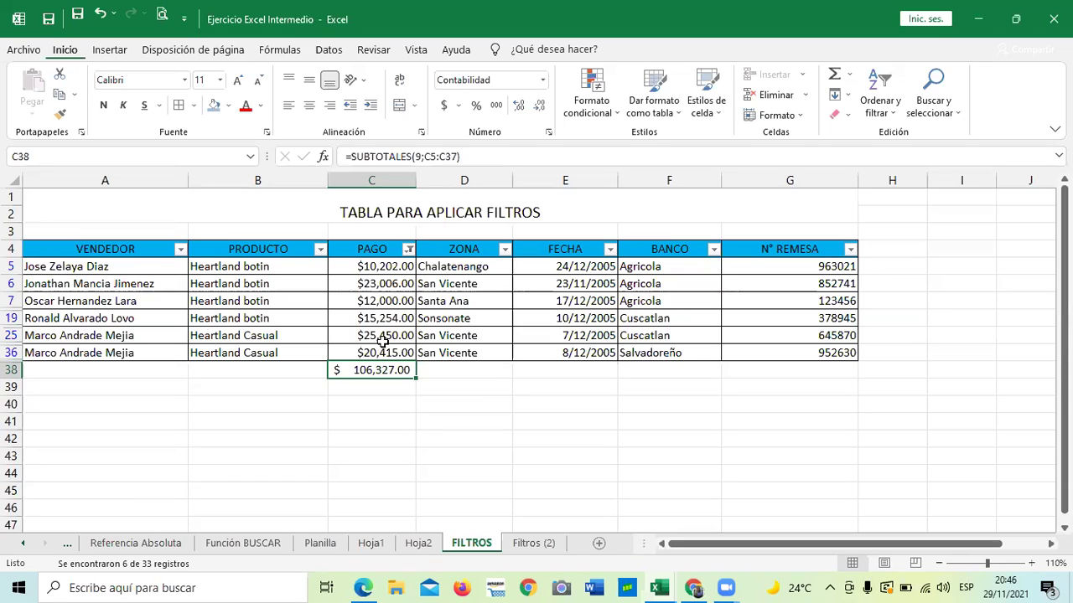
- Reselect all values in the PAGO column filter to show every payment again
{"action": "left_click", "coordinate": [409, 250]}
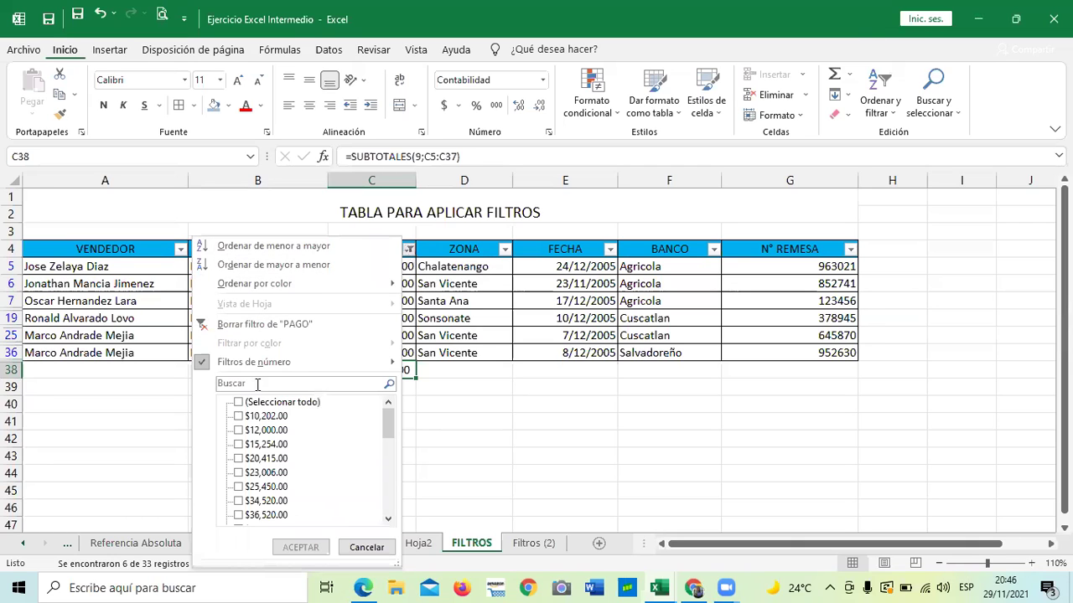
{"action": "left_click", "coordinate": [240, 404]}
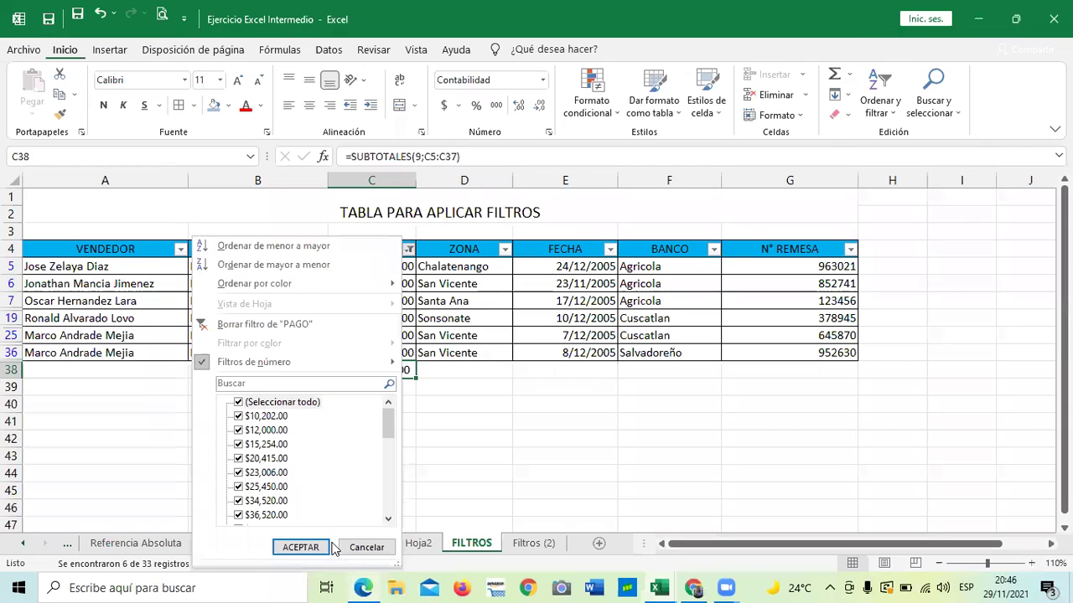
{"action": "left_click", "coordinate": [300, 547]}
- Examine the SUBTOTALES total in cell C38 against the unfiltered payments in the PAGO column
{"action": "scroll", "coordinate": [461, 389], "scroll_direction": "down", "scroll_amount": 11}
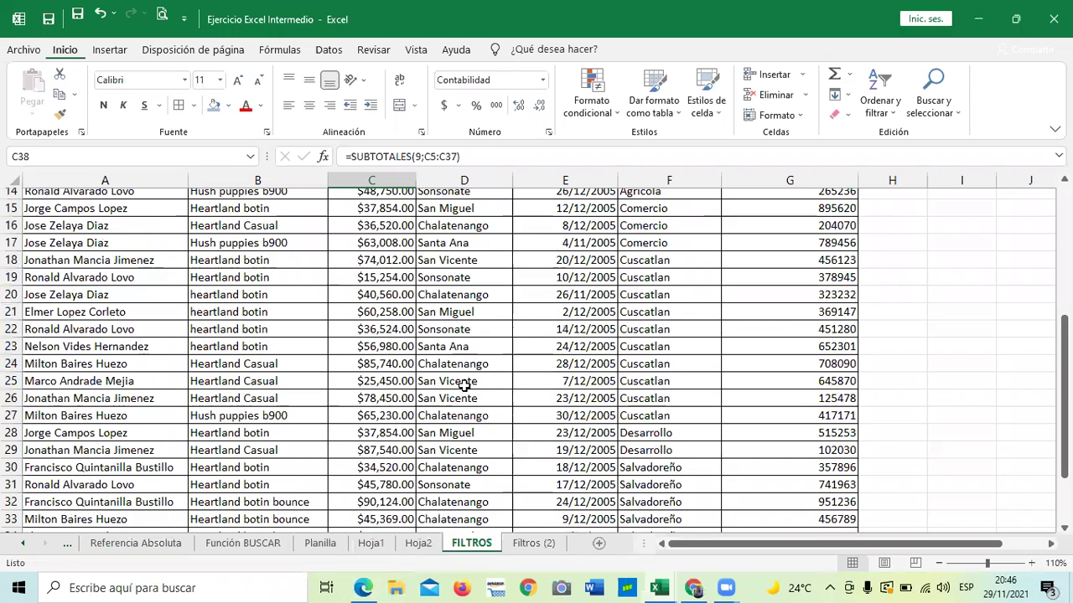
{"action": "scroll", "coordinate": [491, 400], "scroll_direction": "up", "scroll_amount": 1}
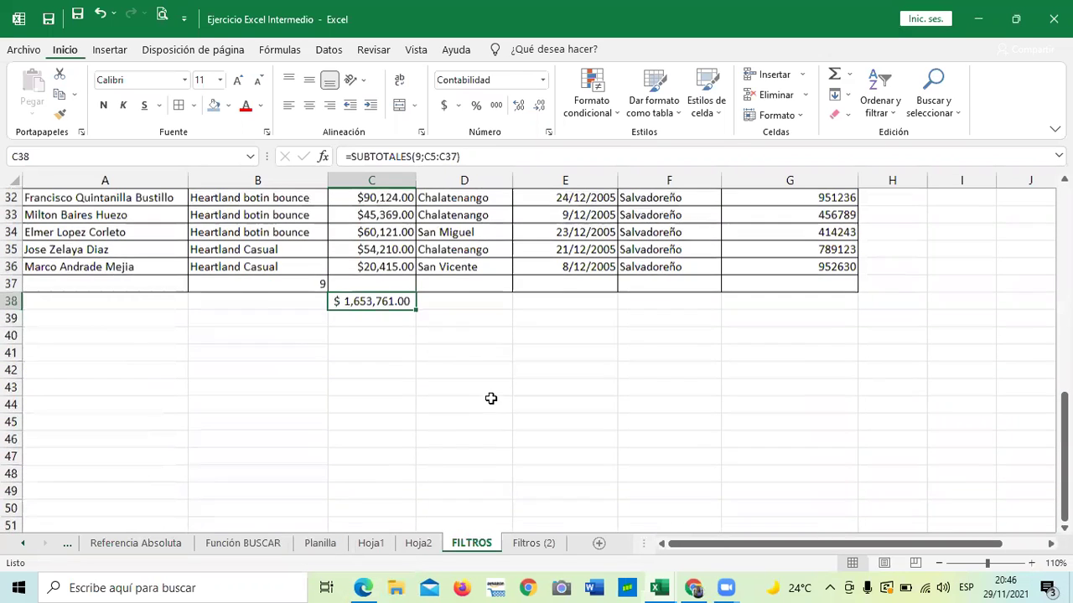
{"action": "left_click", "coordinate": [512, 385]}
{"action": "left_click", "coordinate": [370, 320]}
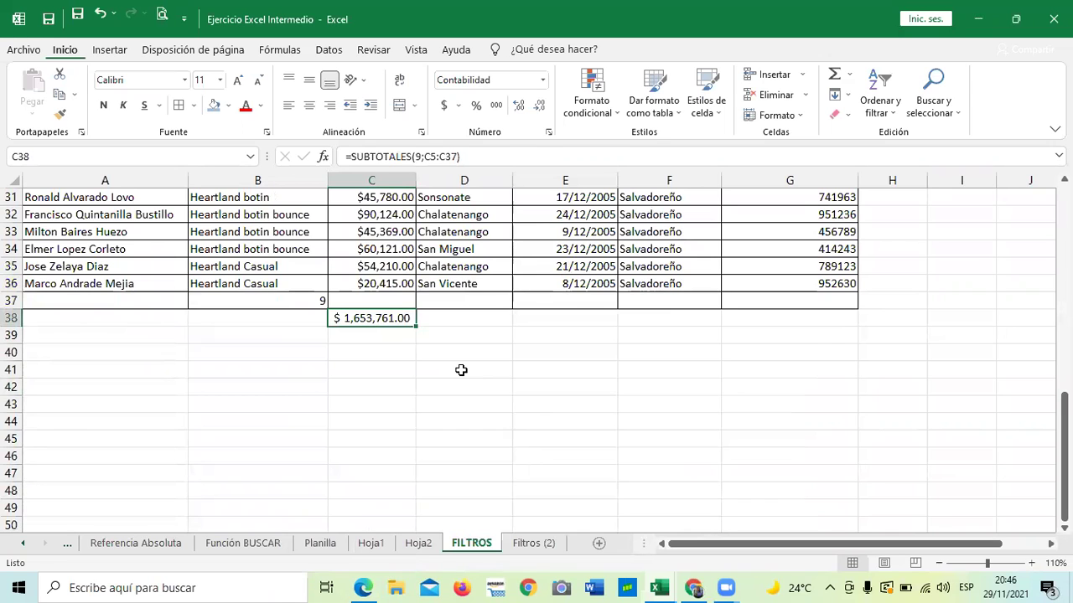
{"action": "scroll", "coordinate": [460, 372], "scroll_direction": "up", "scroll_amount": 4}
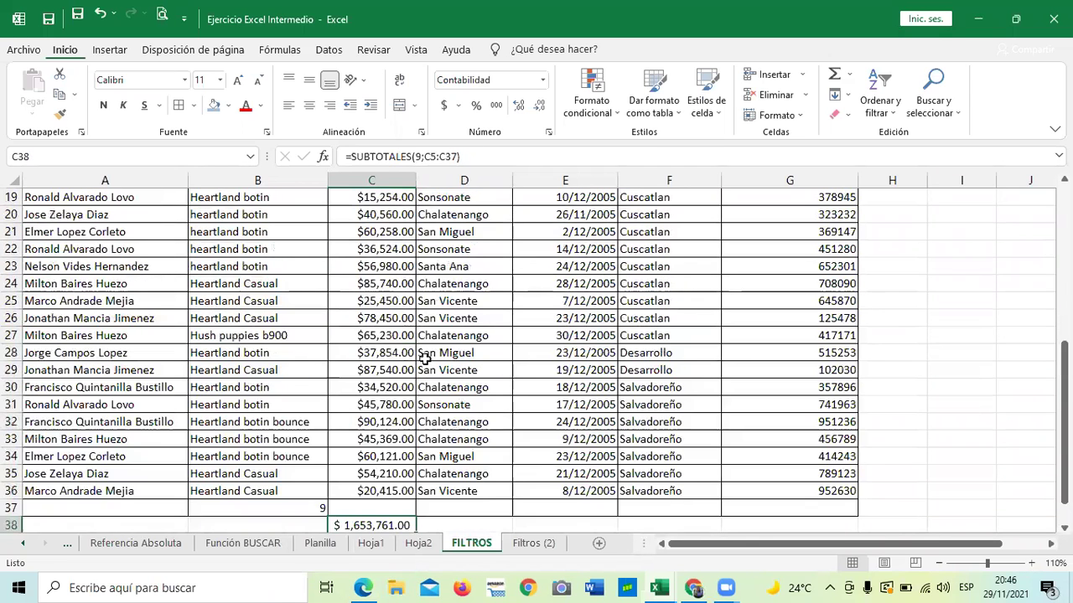
{"action": "scroll", "coordinate": [419, 361], "scroll_direction": "down", "scroll_amount": 4}
{"action": "left_click", "coordinate": [382, 358]}
{"action": "left_click", "coordinate": [380, 319]}
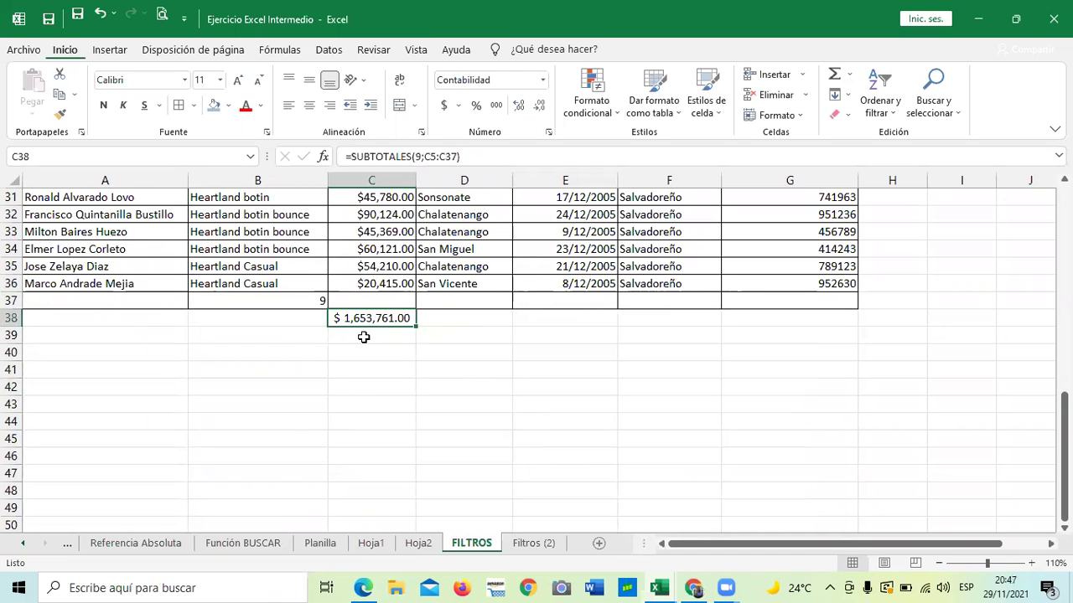
{"action": "scroll", "coordinate": [368, 335], "scroll_direction": "up", "scroll_amount": 7}
{"action": "scroll", "coordinate": [362, 307], "scroll_direction": "up", "scroll_amount": 3}
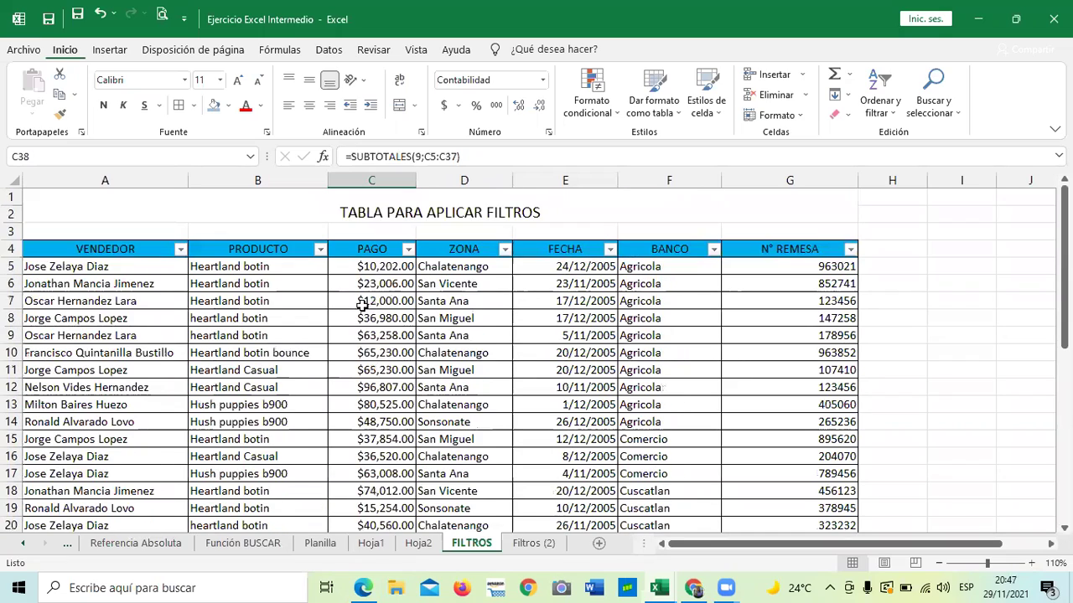
{"action": "scroll", "coordinate": [362, 298], "scroll_direction": "down", "scroll_amount": 1}
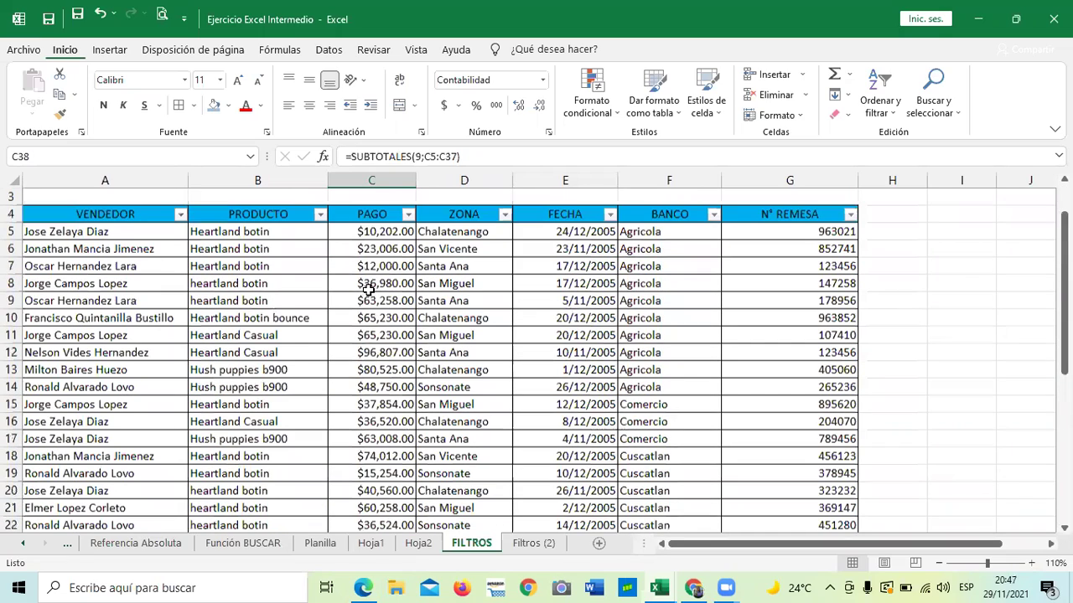
{"action": "scroll", "coordinate": [368, 289], "scroll_direction": "down", "scroll_amount": 3}
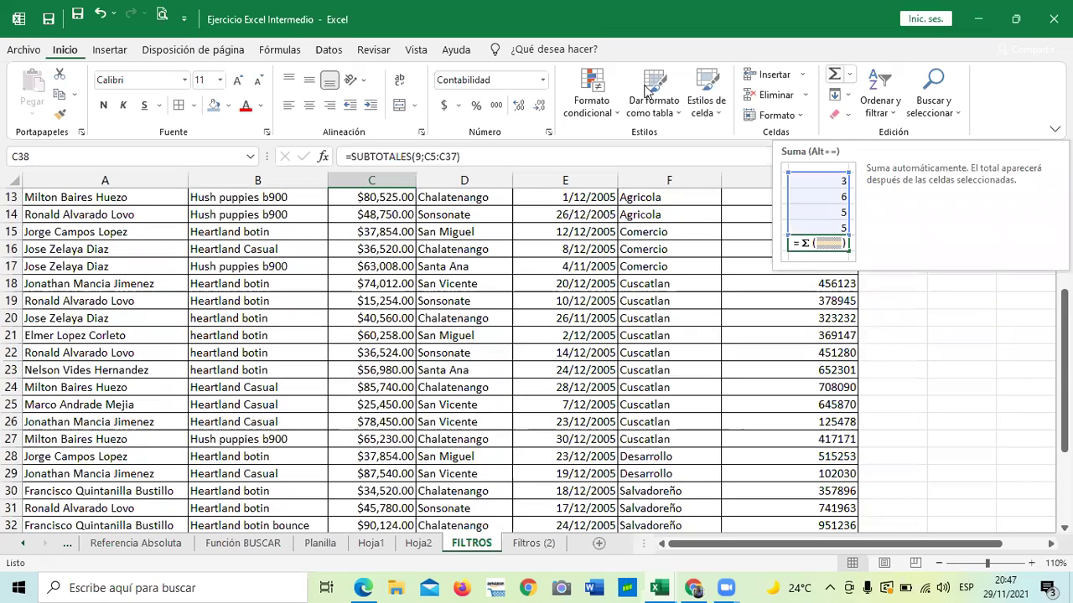
{"action": "scroll", "coordinate": [379, 347], "scroll_direction": "down", "scroll_amount": 4}
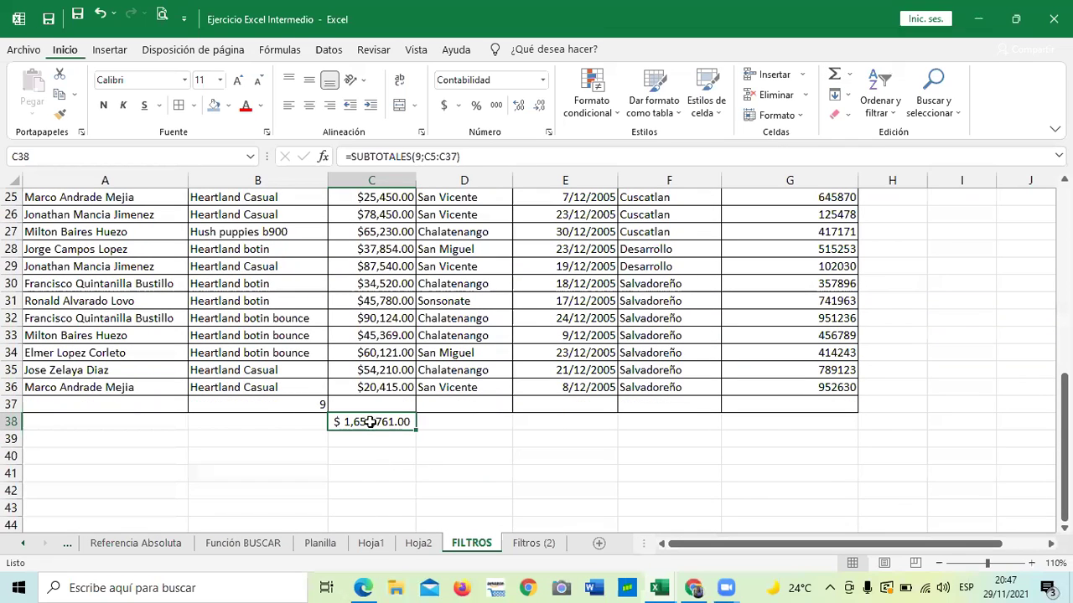
- Filter the PAGO column with the top-ten filter to show the 10 highest items (superiores, 10, Elementos)
{"action": "scroll", "coordinate": [384, 377], "scroll_direction": "up", "scroll_amount": 4}
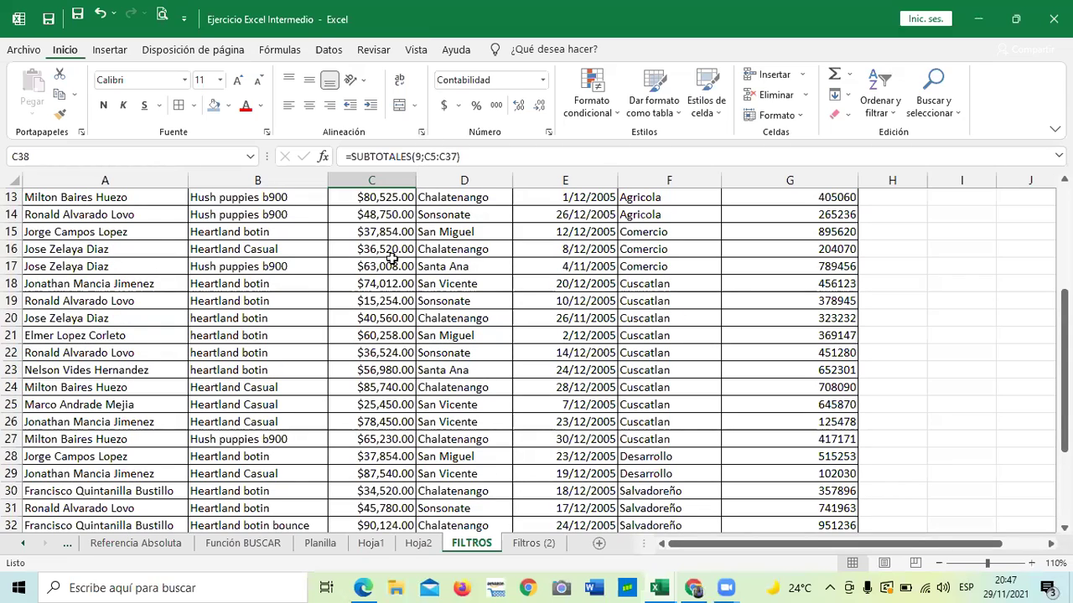
{"action": "scroll", "coordinate": [394, 251], "scroll_direction": "up", "scroll_amount": 4}
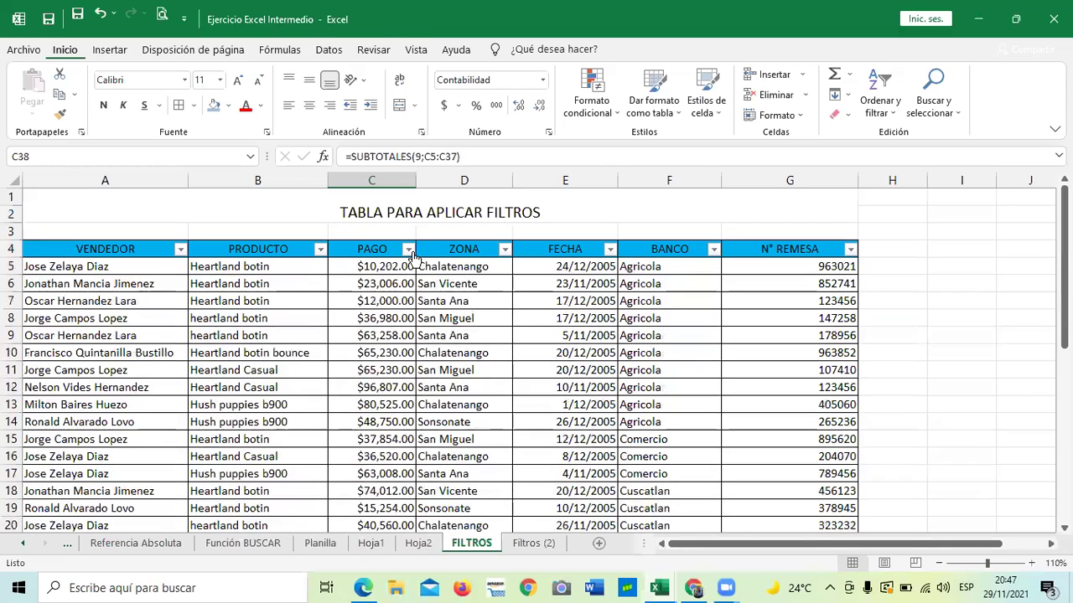
{"action": "left_click", "coordinate": [408, 250]}
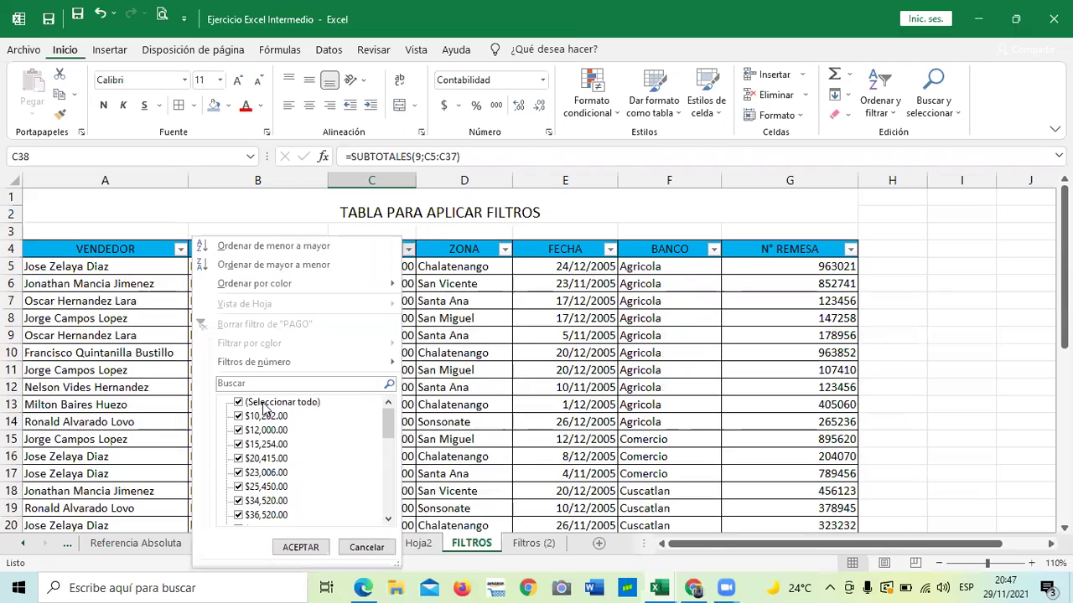
{"action": "mouse_move", "coordinate": [348, 367]}
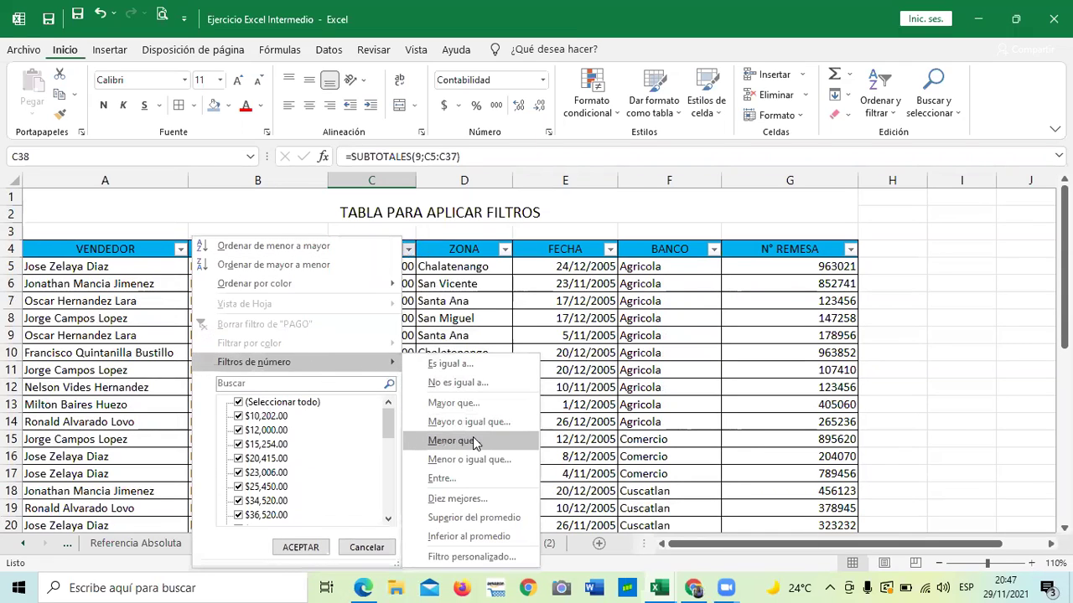
{"action": "left_click", "coordinate": [458, 498]}
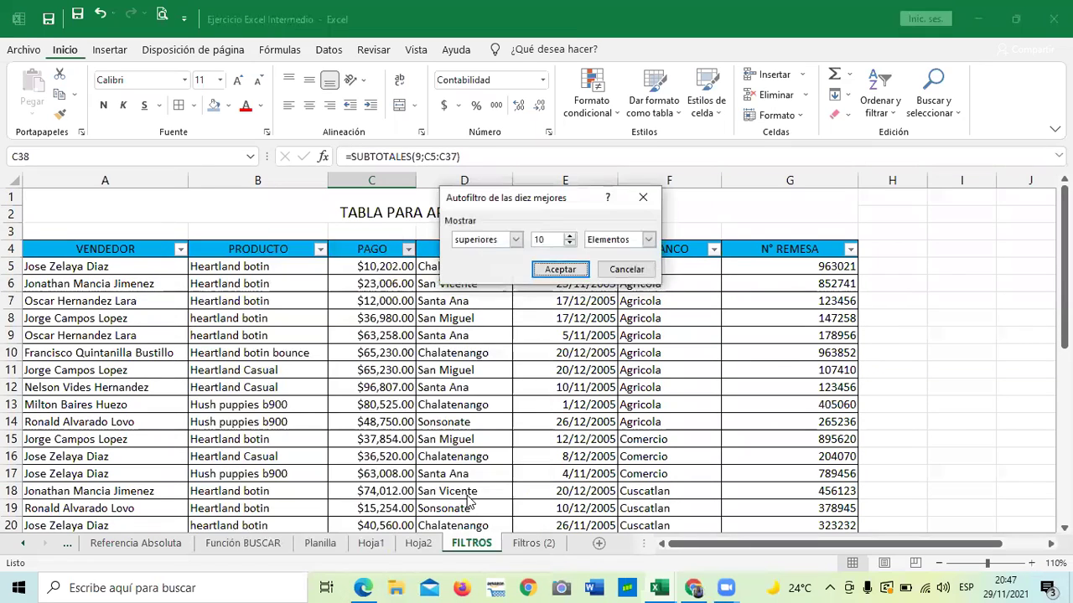
{"action": "left_click", "coordinate": [561, 269]}
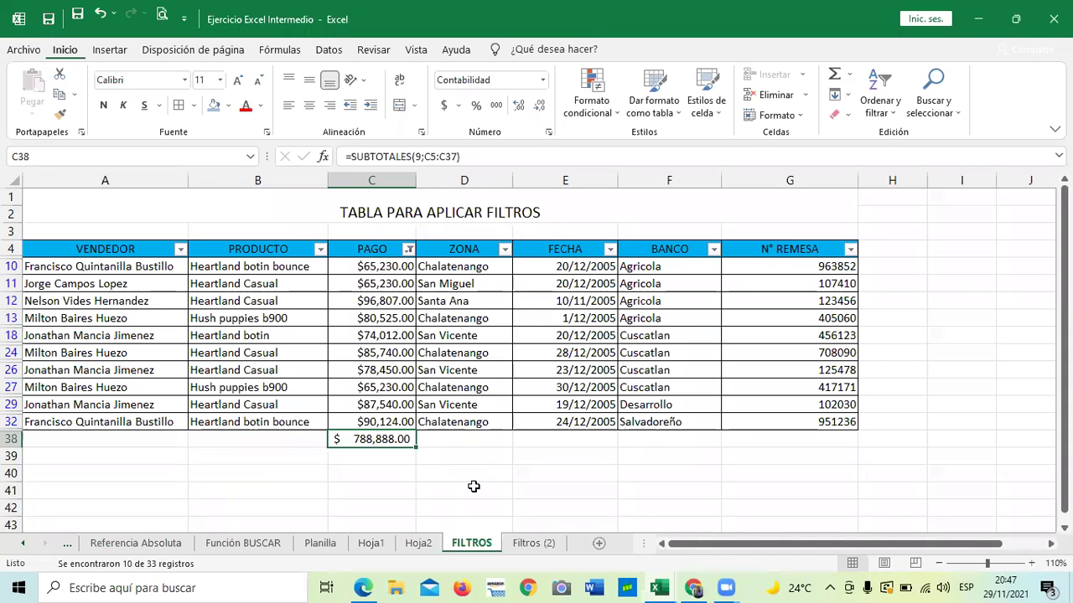
- Remove the top-ten filter from the PAGO column by selecting all of its values again
{"action": "left_click", "coordinate": [409, 249]}
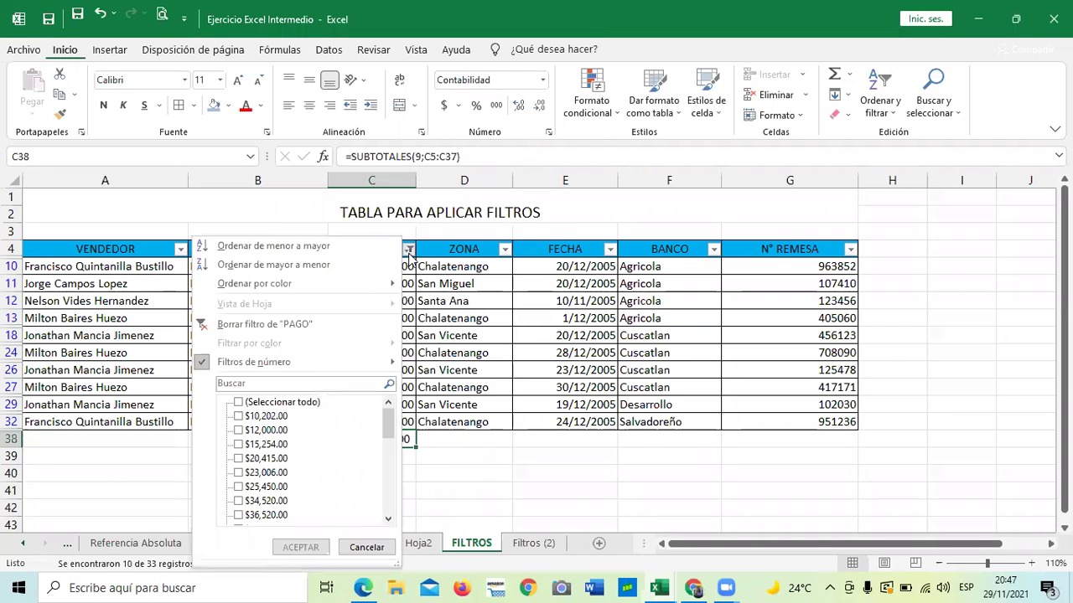
{"action": "left_click", "coordinate": [253, 403]}
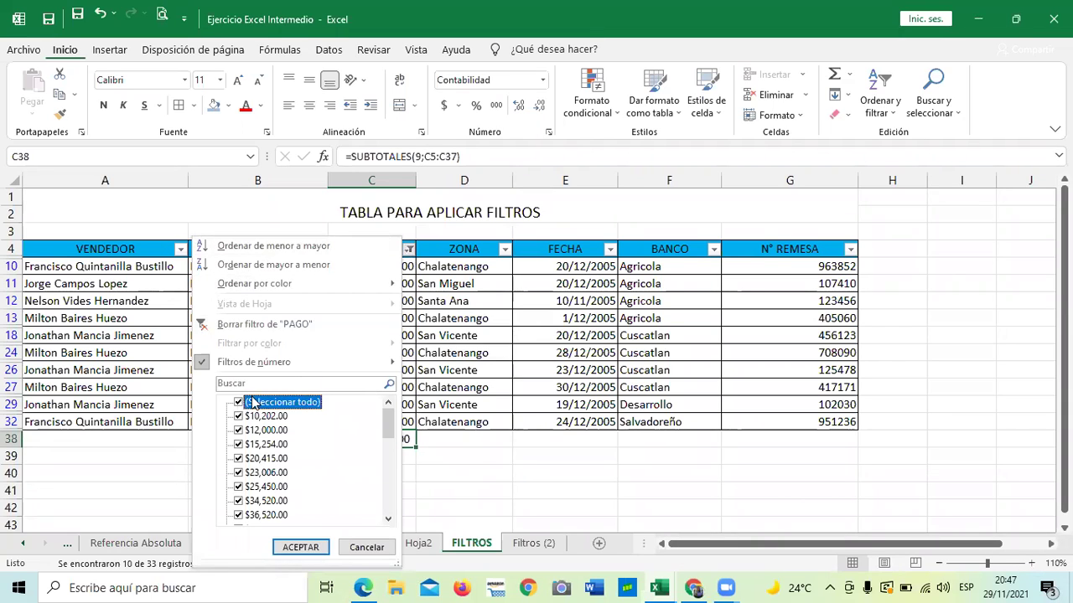
{"action": "left_click_drag", "start_coordinate": [386, 420], "coordinate": [388, 502]}
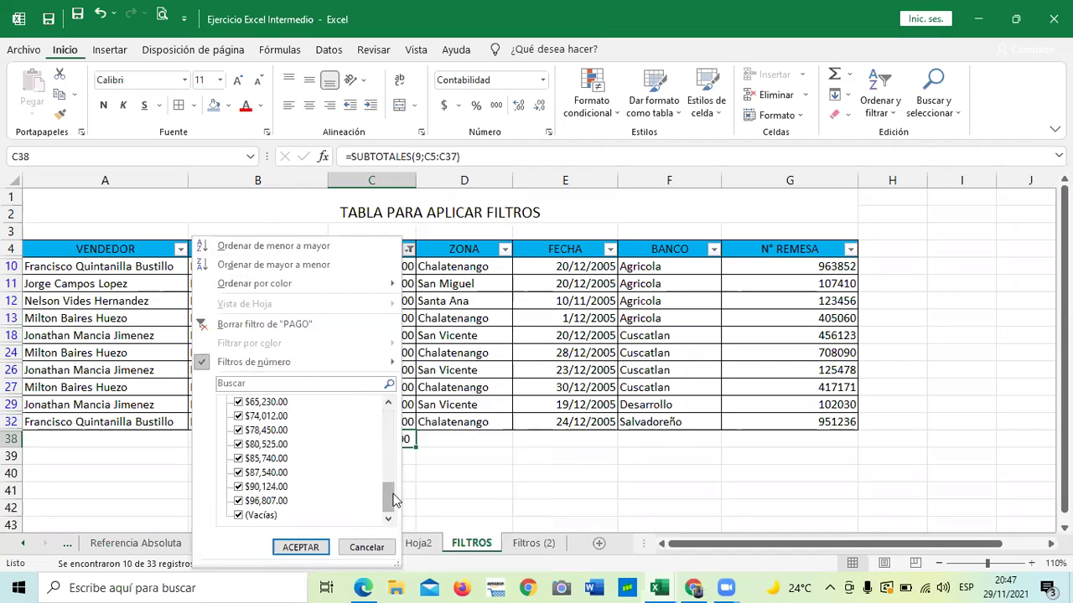
{"action": "left_click", "coordinate": [301, 548]}
- Examine the CONTAR.SI formula in cell B37 that counts "Heartland Casual" and compare it with the PRODUCTO column entries
{"action": "scroll", "coordinate": [360, 376], "scroll_direction": "down", "scroll_amount": 4}
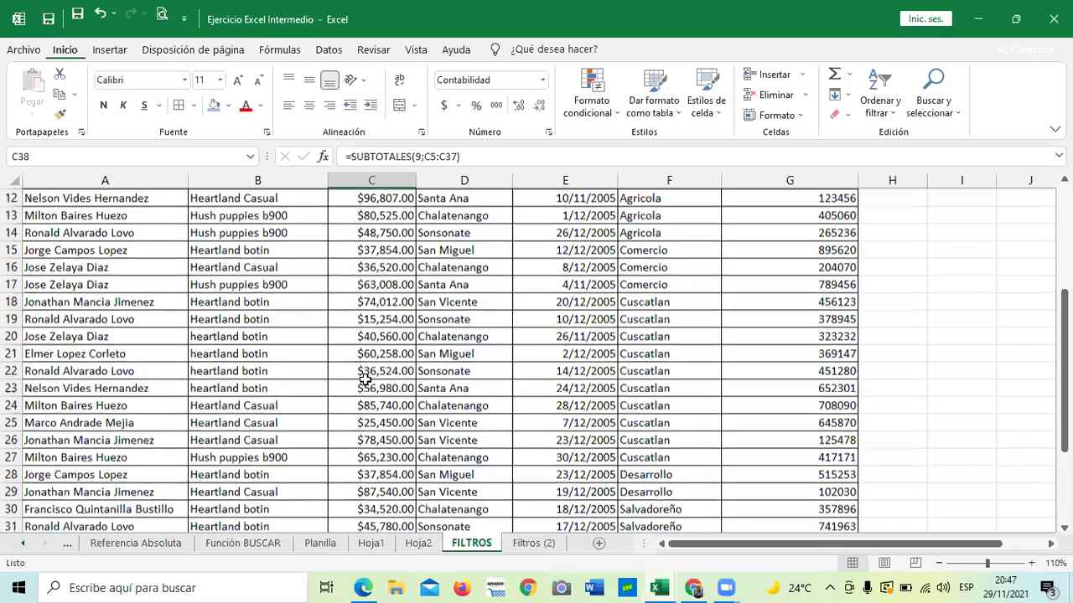
{"action": "scroll", "coordinate": [258, 402], "scroll_direction": "down", "scroll_amount": 4}
{"action": "left_click", "coordinate": [259, 402]}
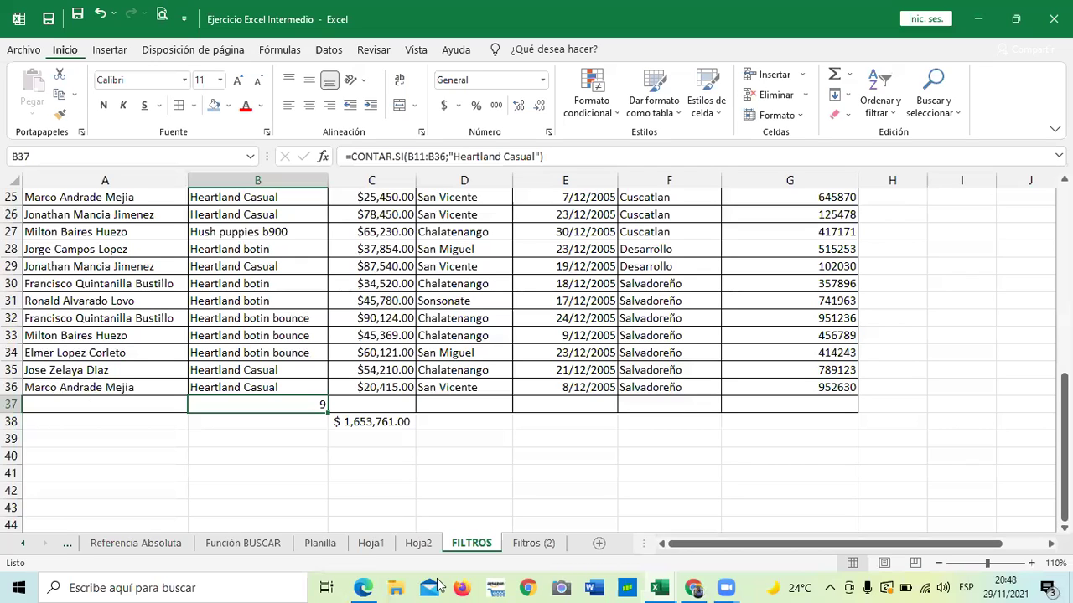
{"action": "left_click", "coordinate": [1037, 585]}
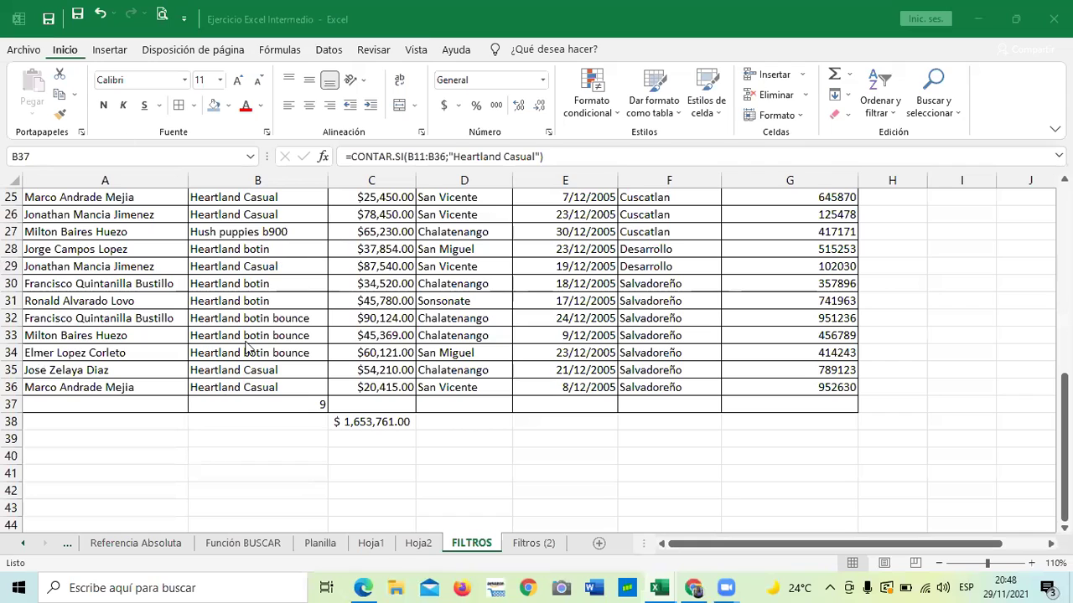
{"action": "left_click", "coordinate": [384, 421]}
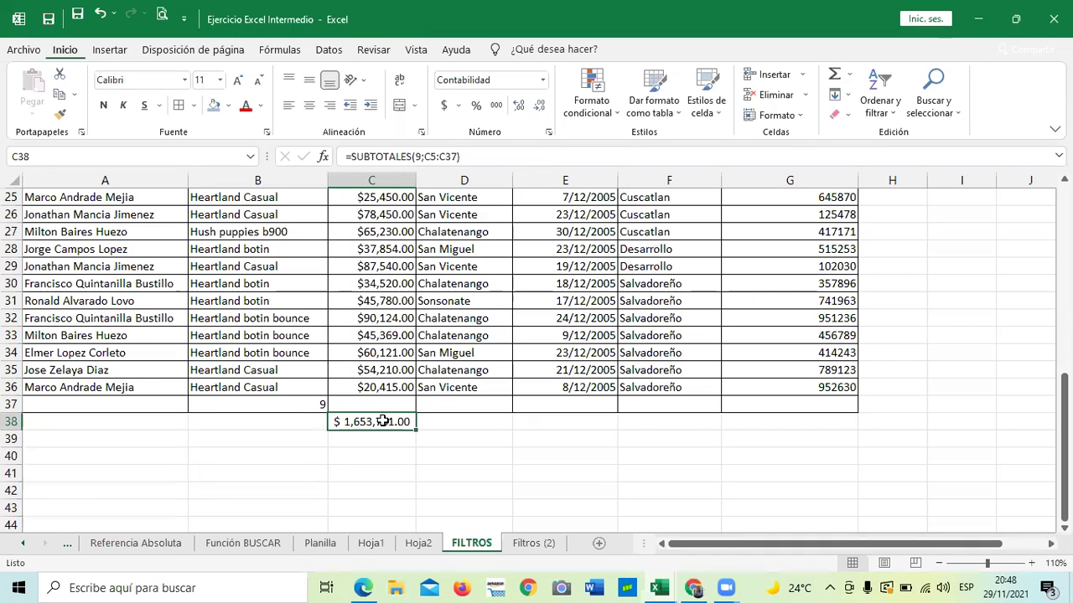
{"action": "left_click", "coordinate": [258, 468]}
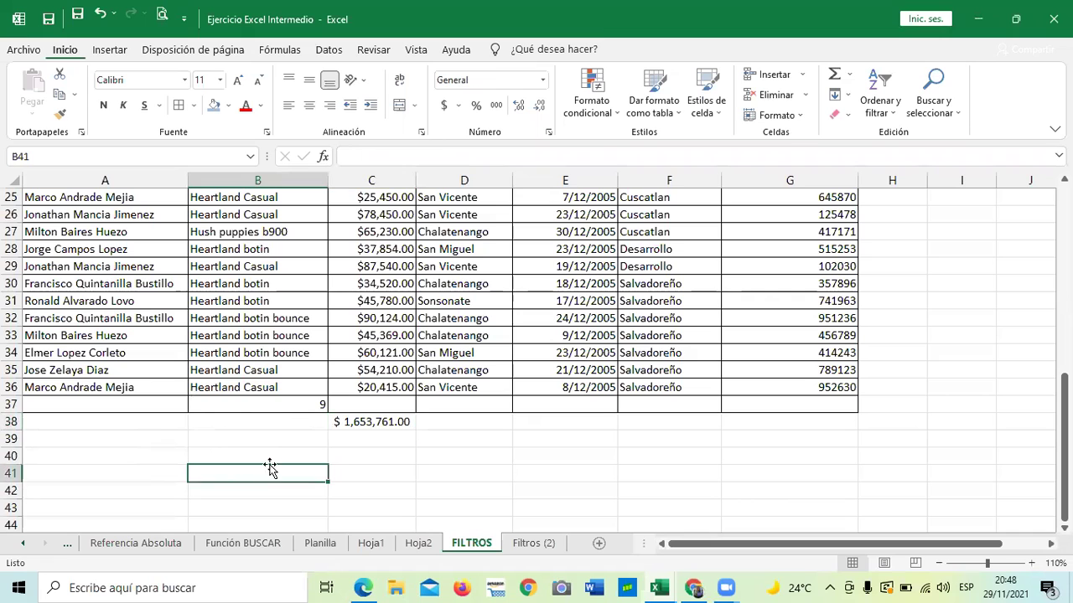
{"action": "left_click", "coordinate": [258, 404]}
{"action": "scroll", "coordinate": [258, 404], "scroll_direction": "up", "scroll_amount": 4}
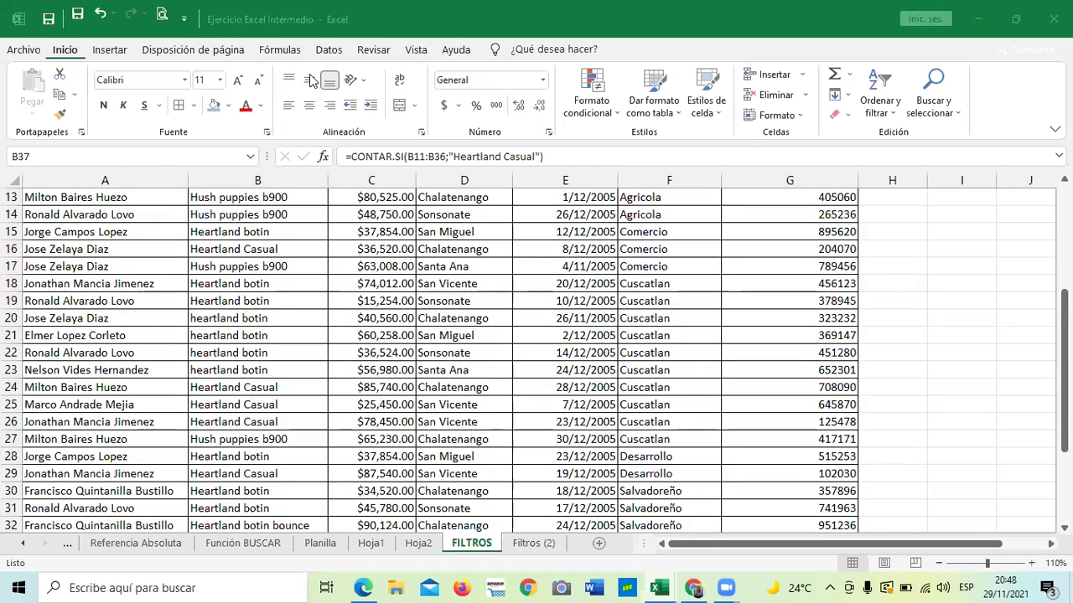
{"action": "scroll", "coordinate": [242, 326], "scroll_direction": "down", "scroll_amount": 1}
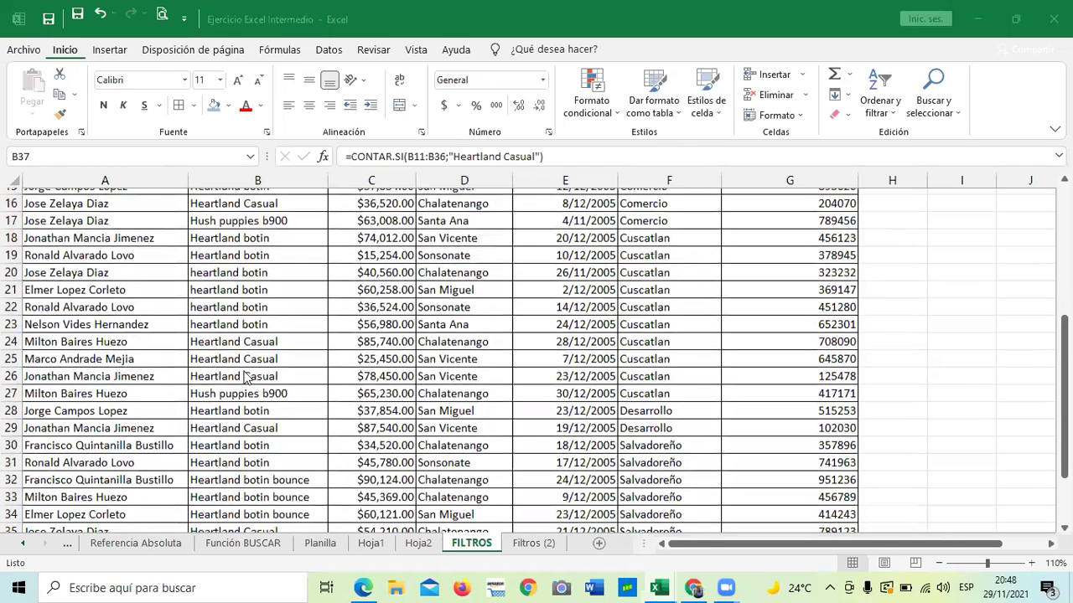
{"action": "scroll", "coordinate": [269, 347], "scroll_direction": "down", "scroll_amount": 4}
{"action": "left_click", "coordinate": [266, 352]}
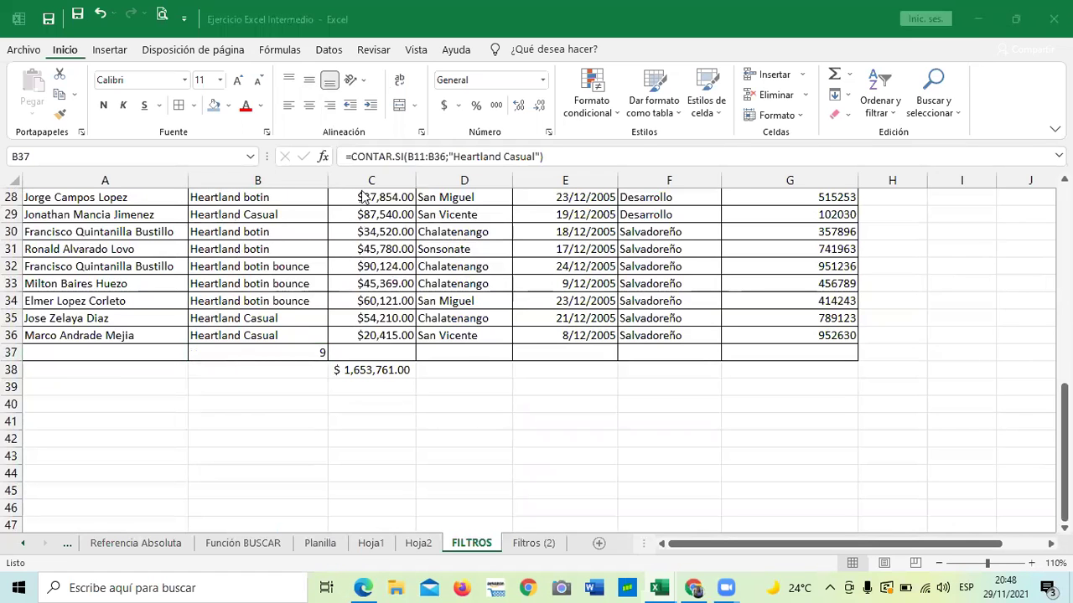
{"action": "left_click", "coordinate": [281, 353]}
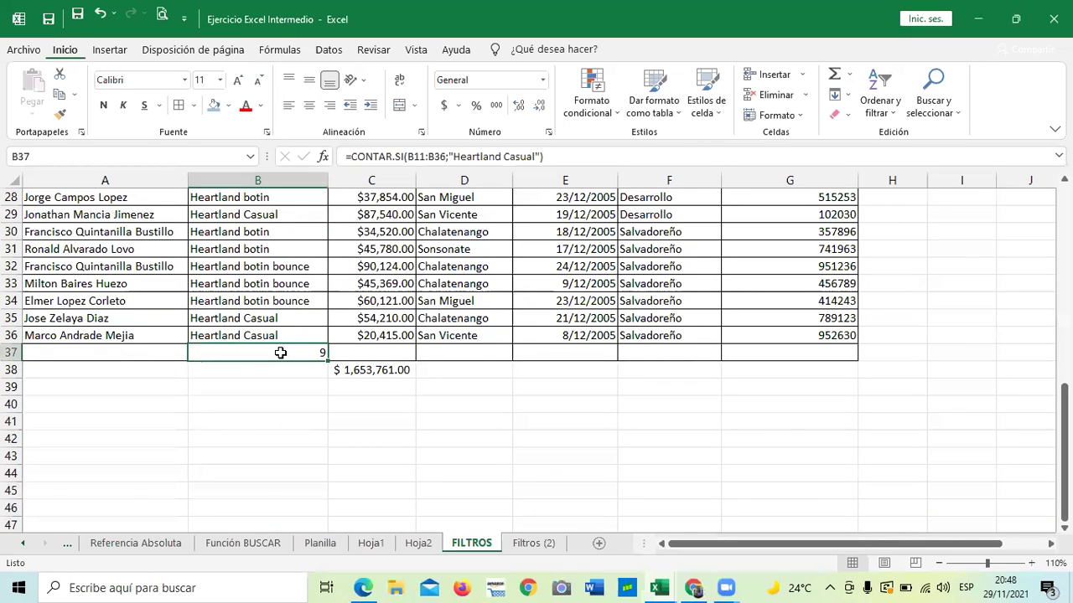
{"action": "scroll", "coordinate": [280, 353], "scroll_direction": "up", "scroll_amount": 6}
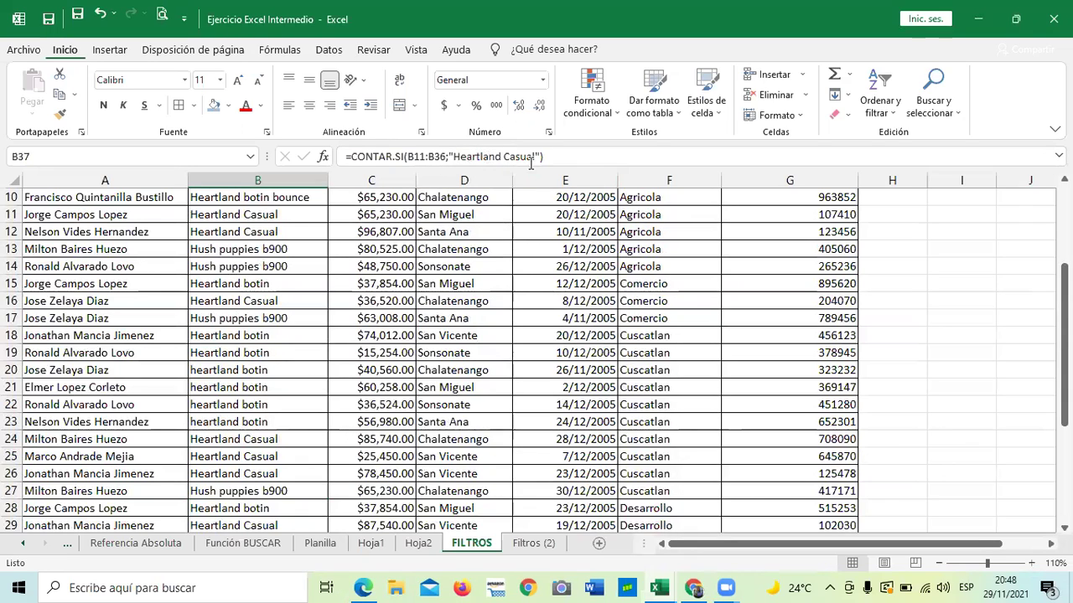
{"action": "scroll", "coordinate": [459, 218], "scroll_direction": "down", "scroll_amount": 4}
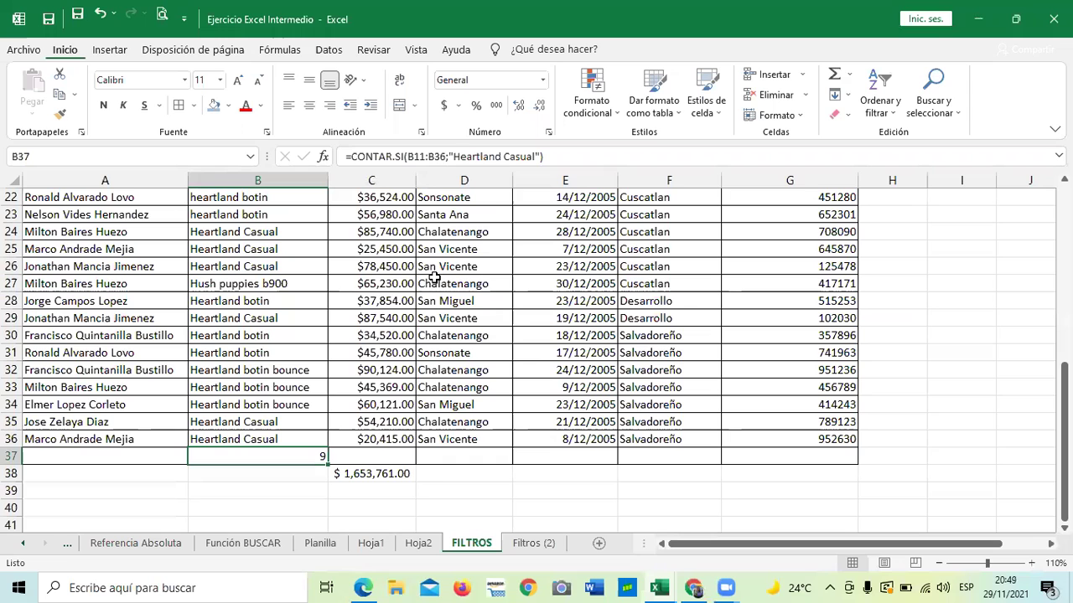
{"action": "scroll", "coordinate": [275, 285], "scroll_direction": "up", "scroll_amount": 3}
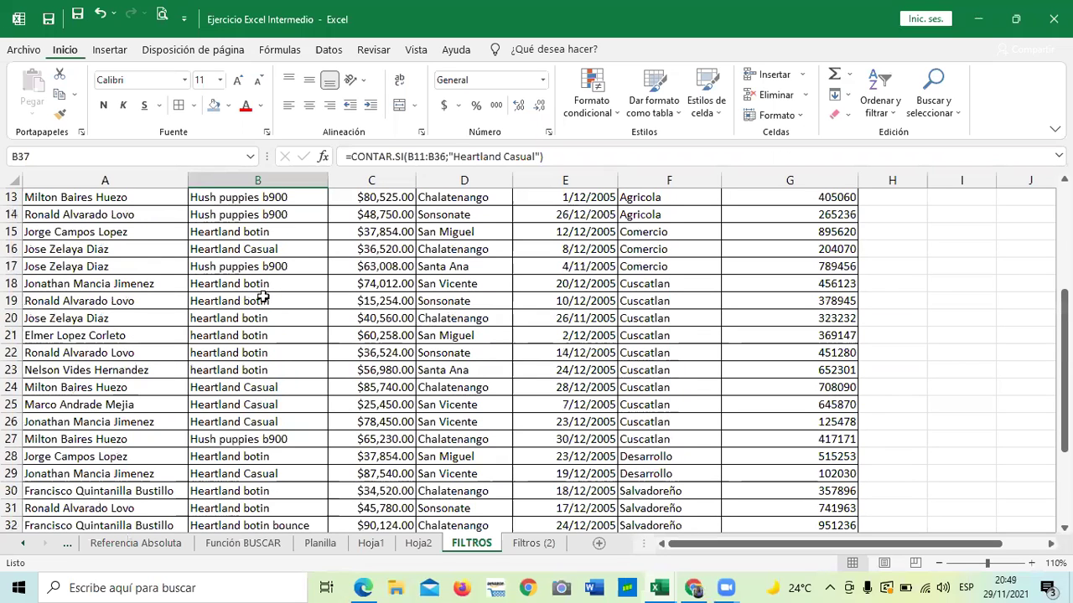
{"action": "scroll", "coordinate": [310, 262], "scroll_direction": "up", "scroll_amount": 4}
{"action": "left_click", "coordinate": [321, 250]}
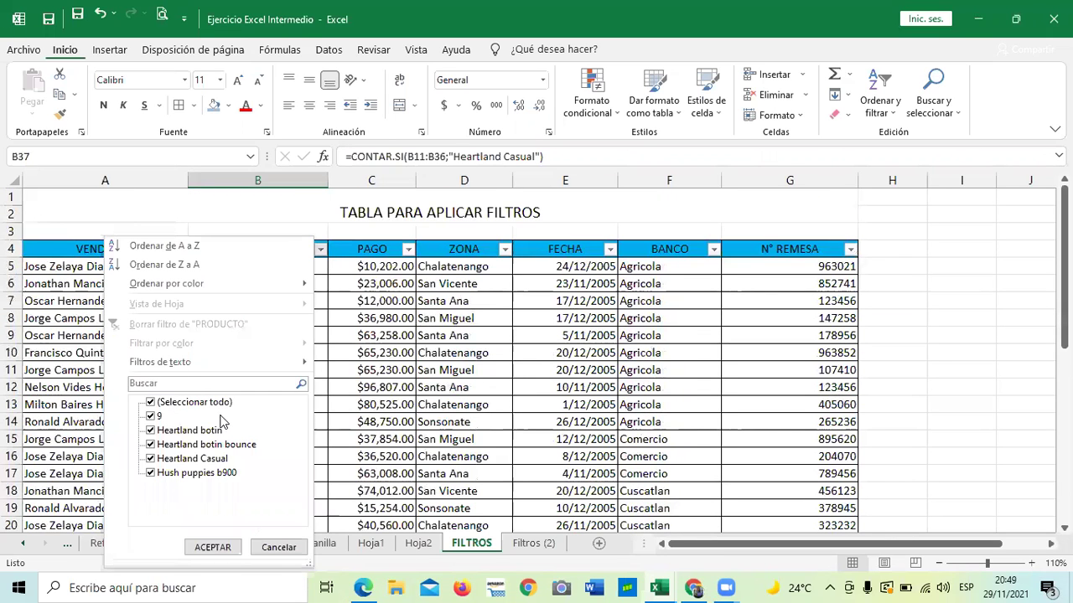
{"action": "left_click", "coordinate": [151, 403]}
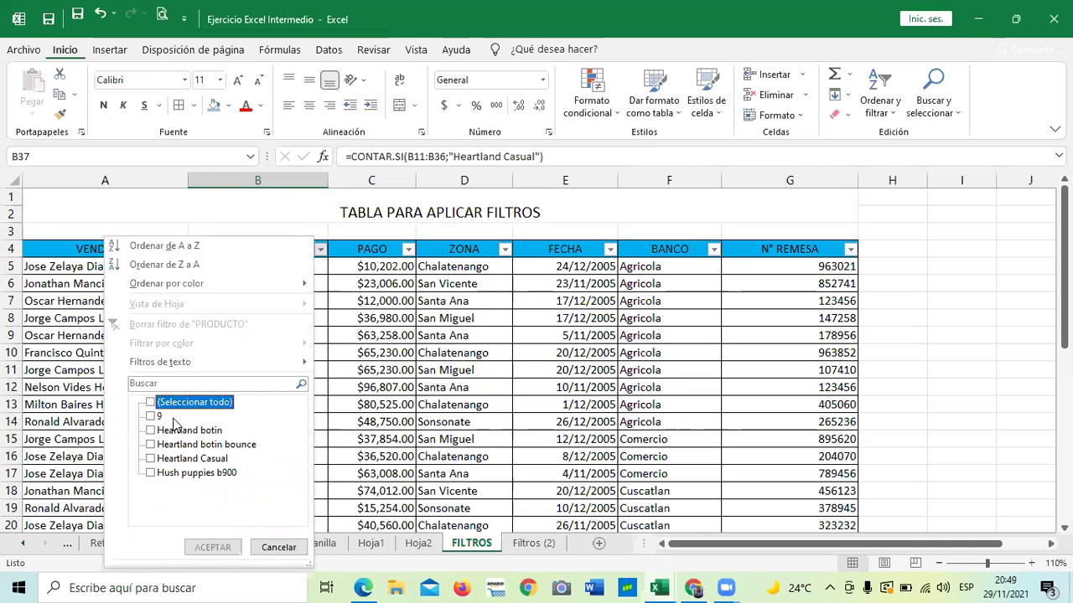
{"action": "left_click", "coordinate": [151, 403]}
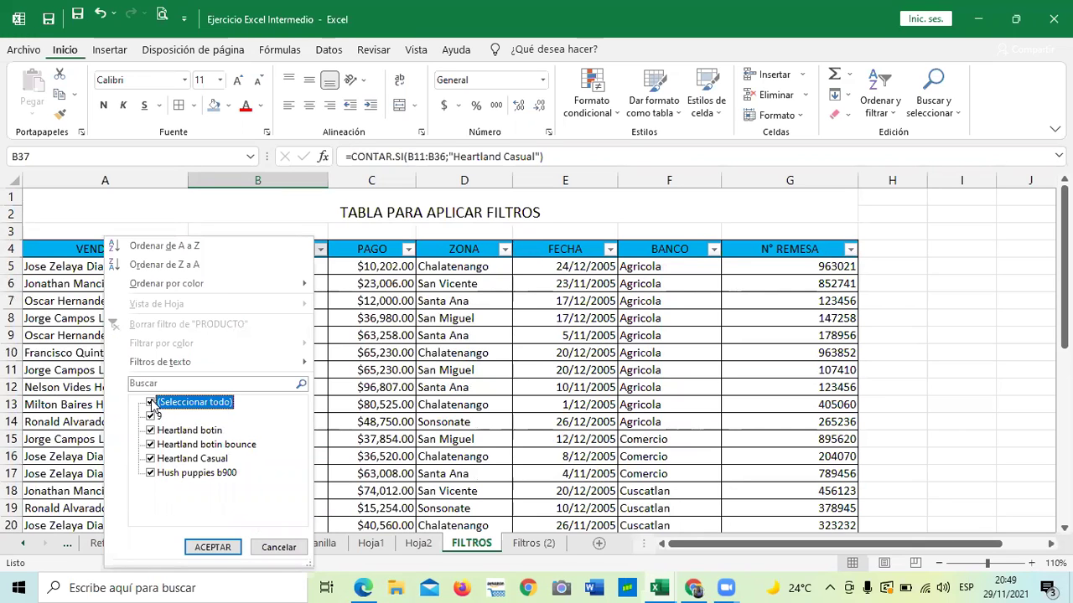
{"action": "left_click", "coordinate": [219, 550]}
- Examine the PRODUCTO entries from the first data row down to the CONTAR.SI count in cell B37
{"action": "scroll", "coordinate": [303, 450], "scroll_direction": "down", "scroll_amount": 3}
{"action": "scroll", "coordinate": [303, 449], "scroll_direction": "down", "scroll_amount": 4}
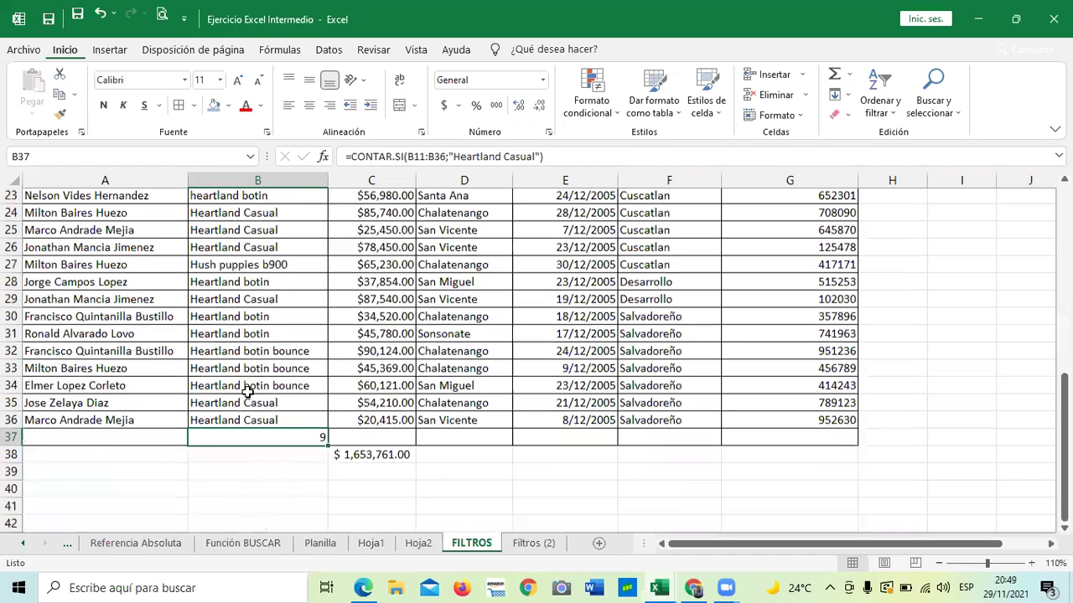
{"action": "key", "text": "ctrl+z"}
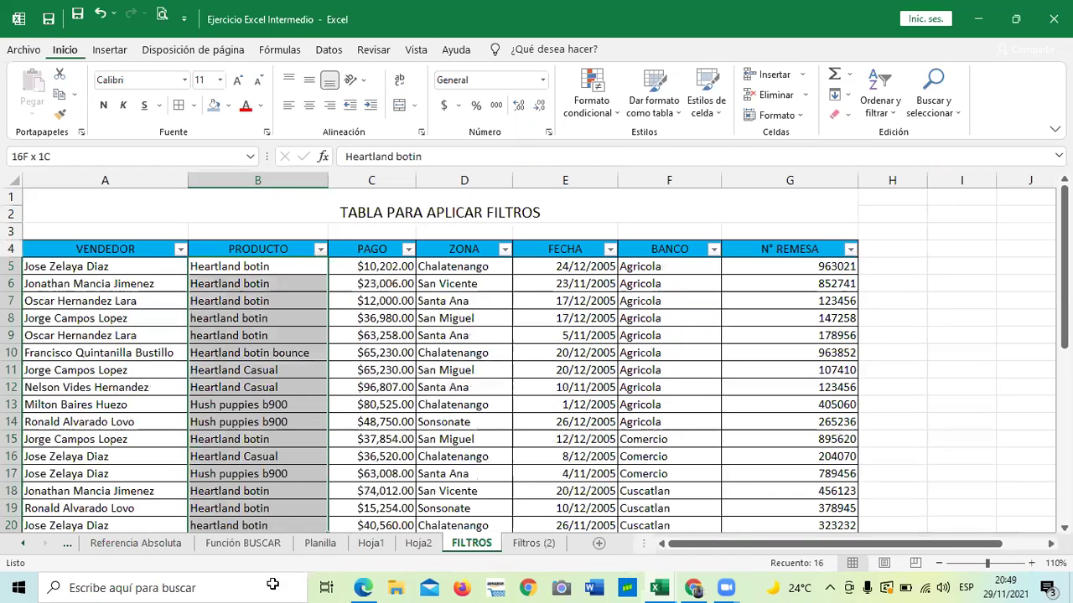
{"action": "left_click_drag", "start_coordinate": [285, 463], "coordinate": [282, 510]}
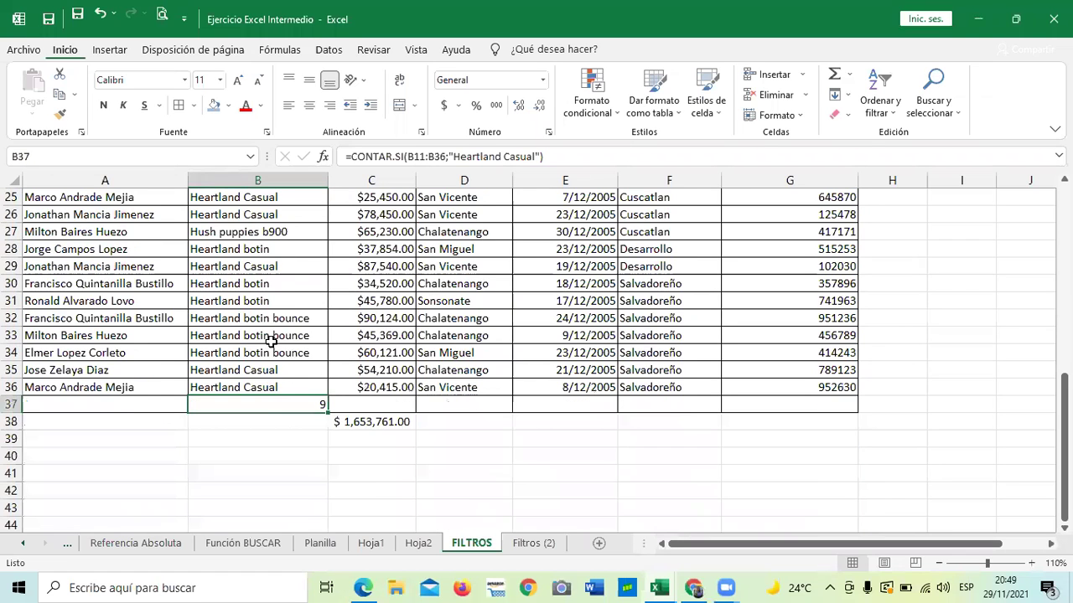
- Filter the PRODUCTO column to show only the Heartland Casual entries
{"action": "scroll", "coordinate": [277, 335], "scroll_direction": "up", "scroll_amount": 4}
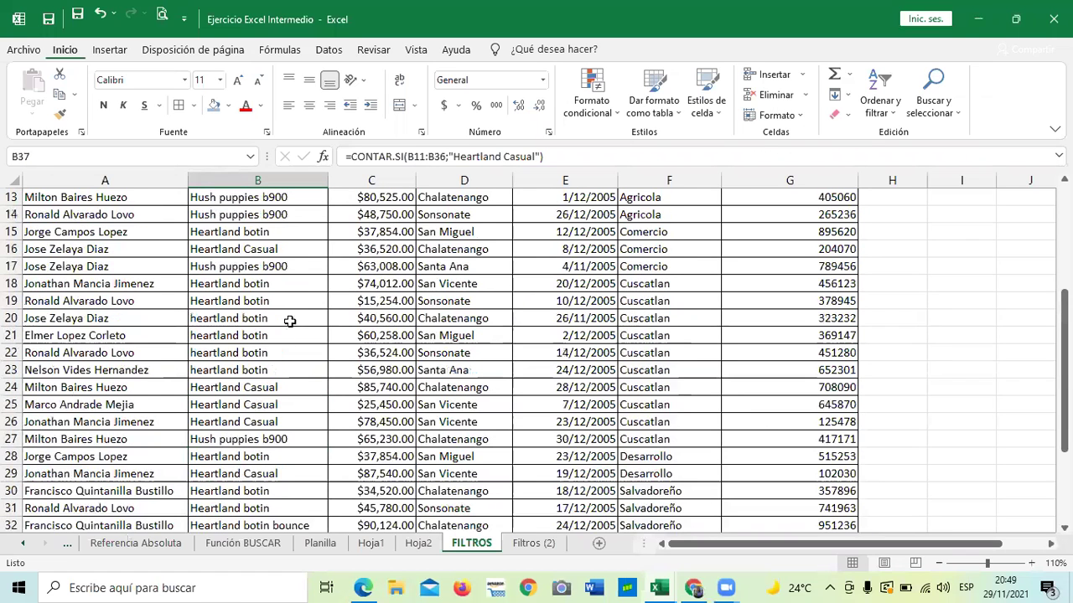
{"action": "scroll", "coordinate": [326, 206], "scroll_direction": "up", "scroll_amount": 3}
{"action": "left_click", "coordinate": [320, 198]}
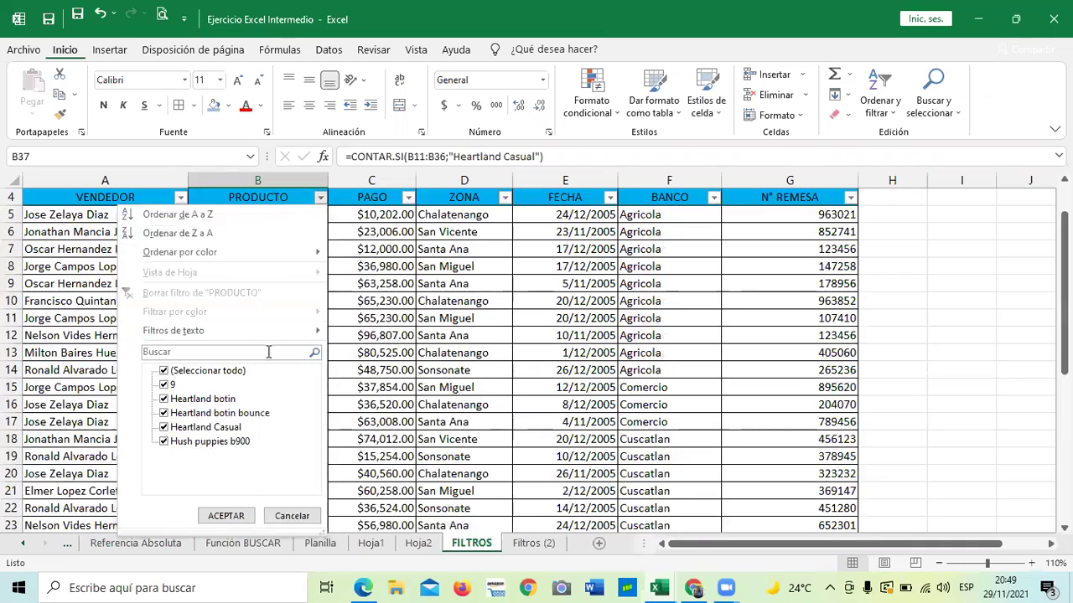
{"action": "left_click", "coordinate": [167, 372]}
{"action": "left_click", "coordinate": [165, 428]}
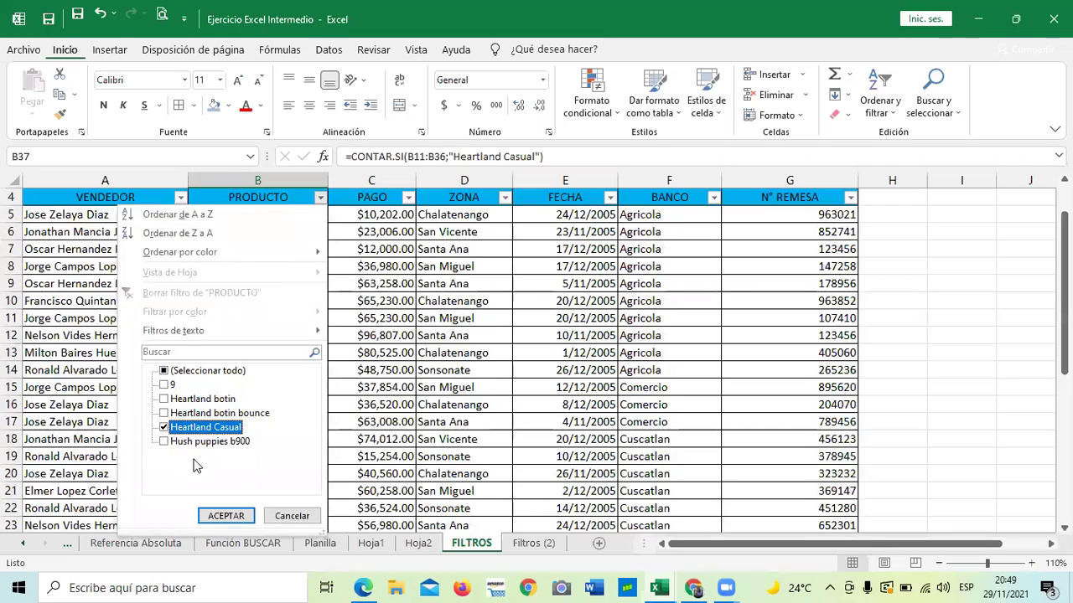
{"action": "left_click", "coordinate": [237, 516]}
{"action": "scroll", "coordinate": [307, 419], "scroll_direction": "up", "scroll_amount": 1}
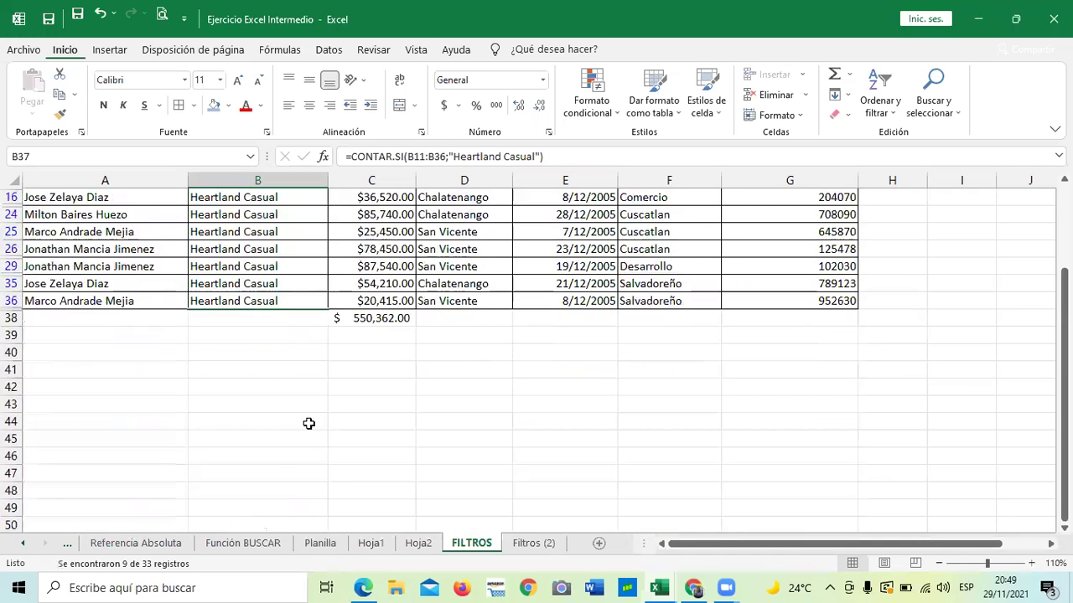
- Count the filtered Heartland Casual rows one by one down the PRODUCTO column, starting at cell B11
{"action": "left_click", "coordinate": [258, 427]}
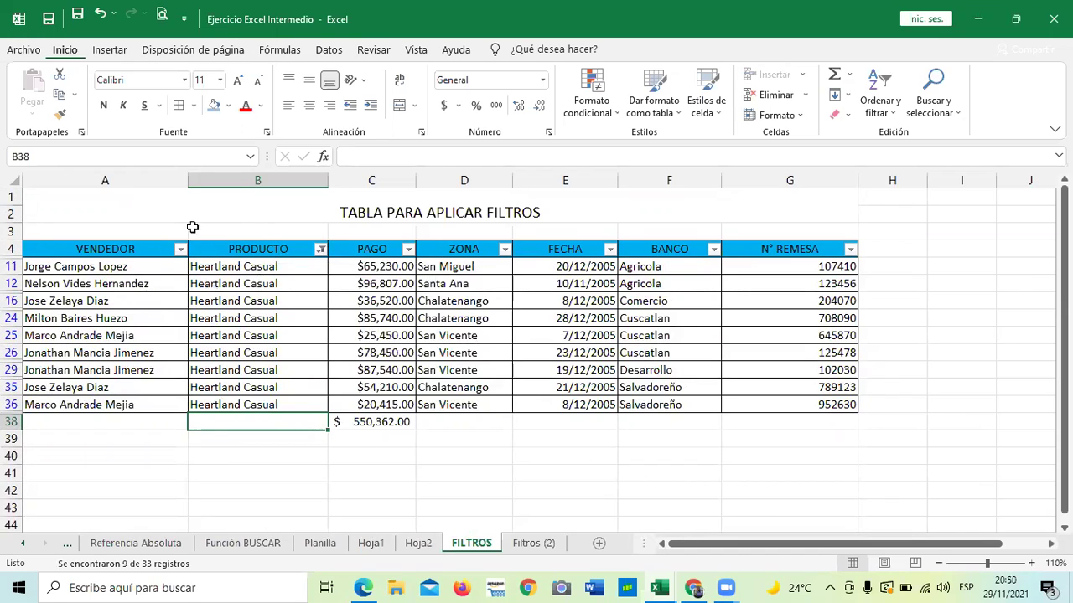
{"action": "left_click", "coordinate": [310, 461]}
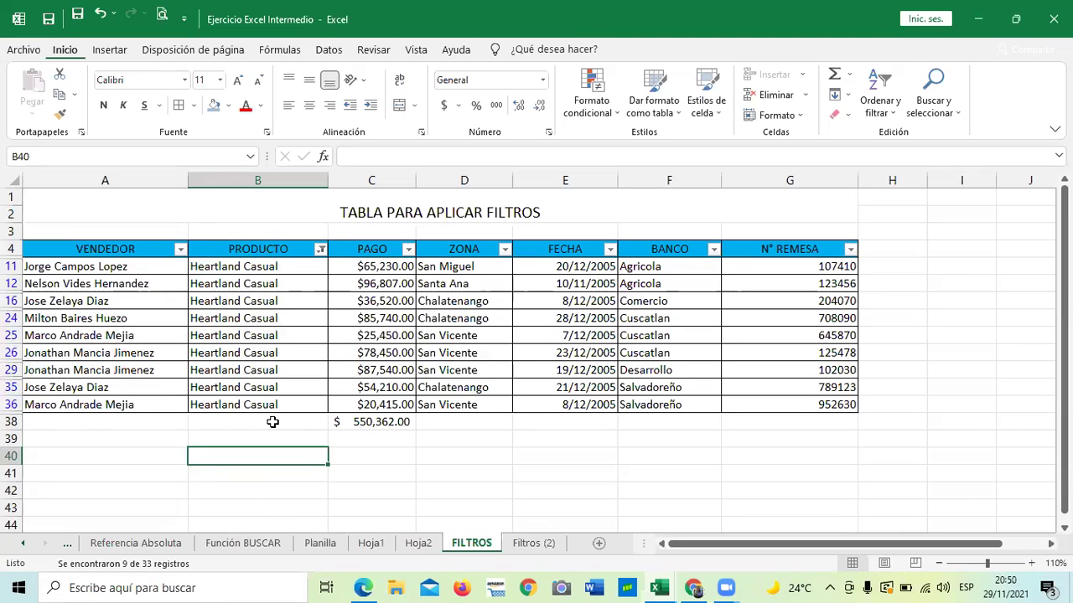
{"action": "left_click", "coordinate": [300, 265]}
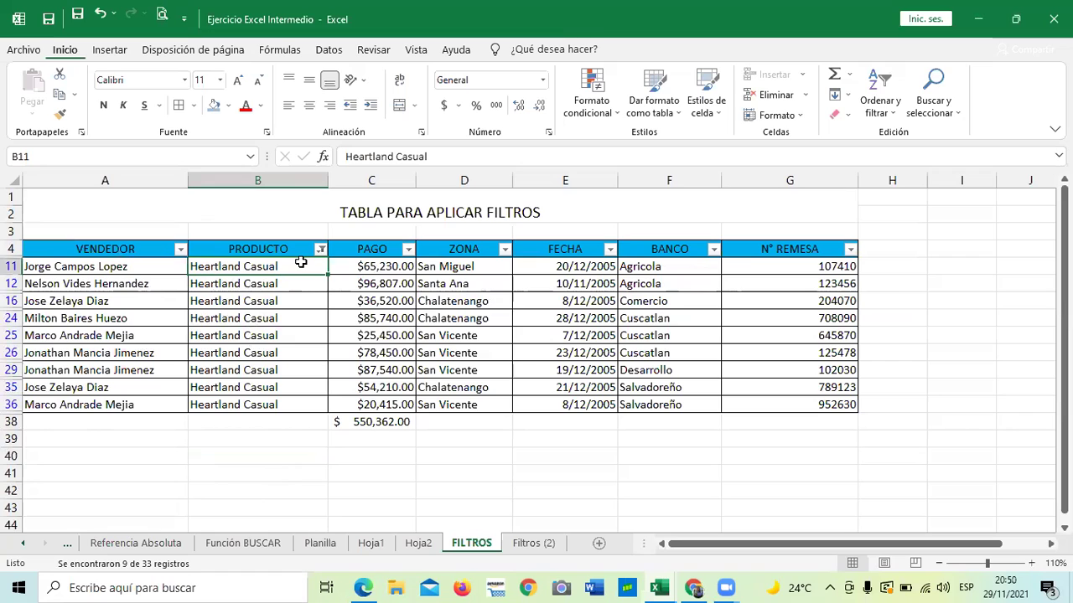
{"action": "key", "text": "Down"}
{"action": "key", "text": "Down"}
{"action": "key", "text": "Down"}
{"action": "key", "text": "Down"}
{"action": "key", "text": "Down"}
{"action": "key", "text": "Down"}
{"action": "key", "text": "Down"}
{"action": "key", "text": "Down"}
{"action": "key", "text": "Down"}
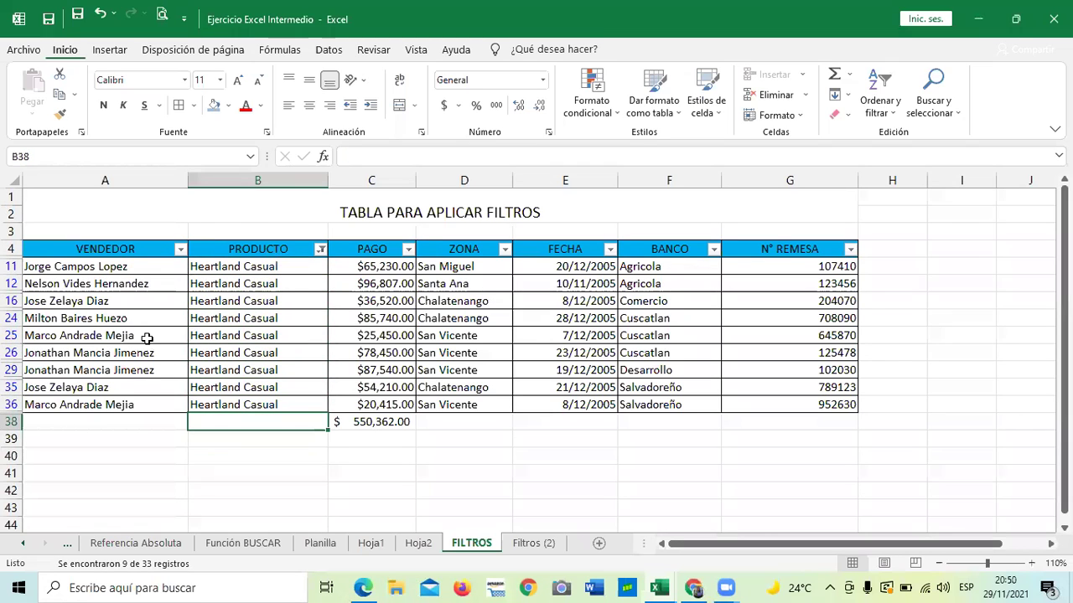
{"action": "left_click", "coordinate": [310, 507]}
{"action": "left_click", "coordinate": [270, 425]}
- Remove the Heartland Casual filter from the PRODUCTO column by selecting all of its values again
{"action": "left_click", "coordinate": [321, 249]}
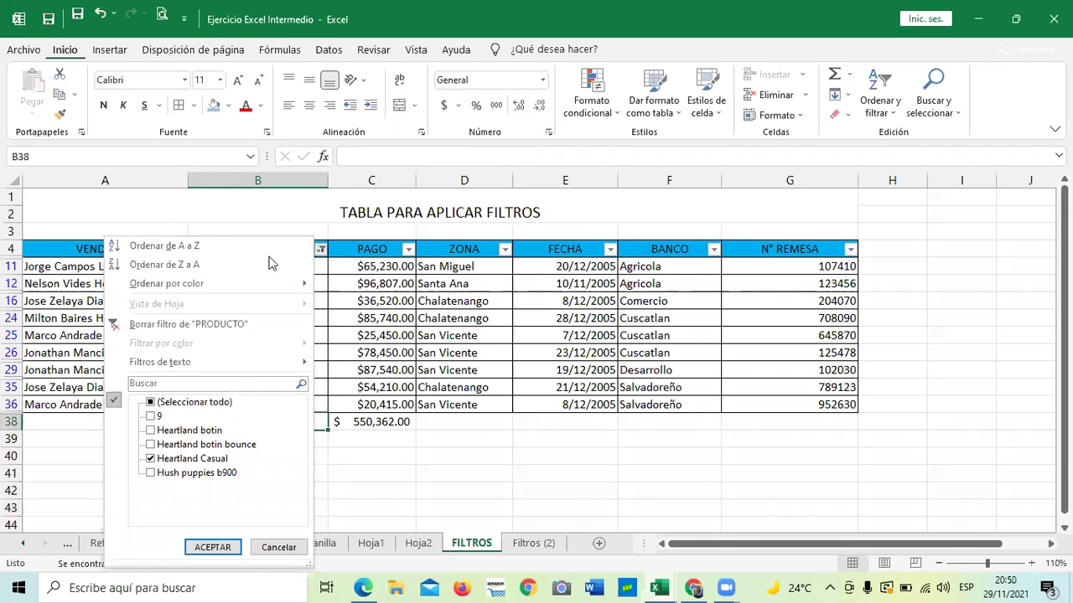
{"action": "left_click", "coordinate": [151, 403]}
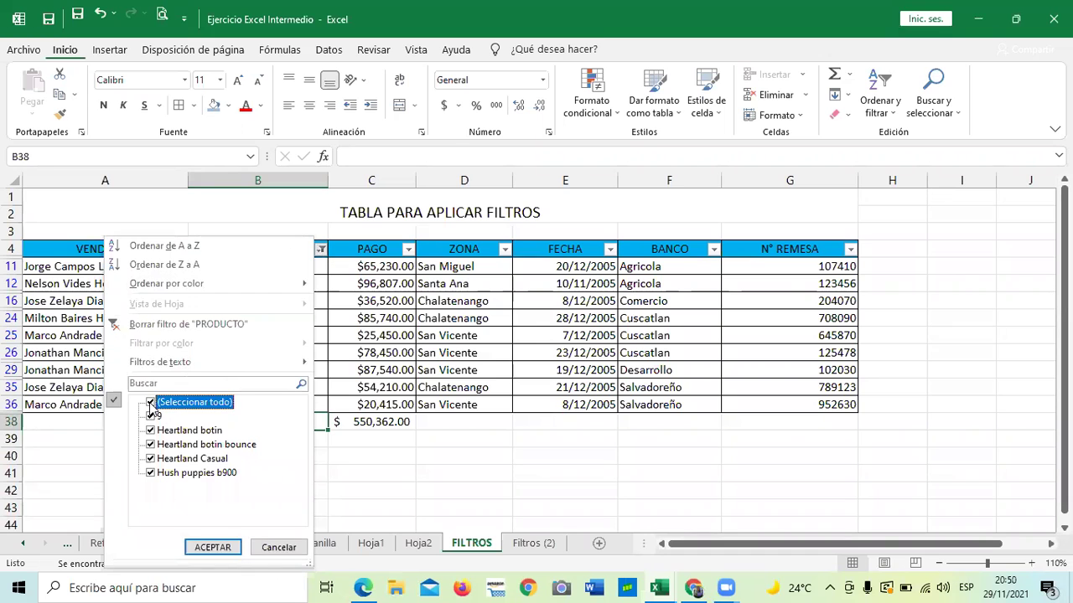
{"action": "left_click", "coordinate": [223, 550]}
- Move the CONTAR.SI formula from cell B37 to cell B39, outside the filtered table
{"action": "scroll", "coordinate": [318, 427], "scroll_direction": "down", "scroll_amount": 5}
{"action": "scroll", "coordinate": [319, 427], "scroll_direction": "down", "scroll_amount": 5}
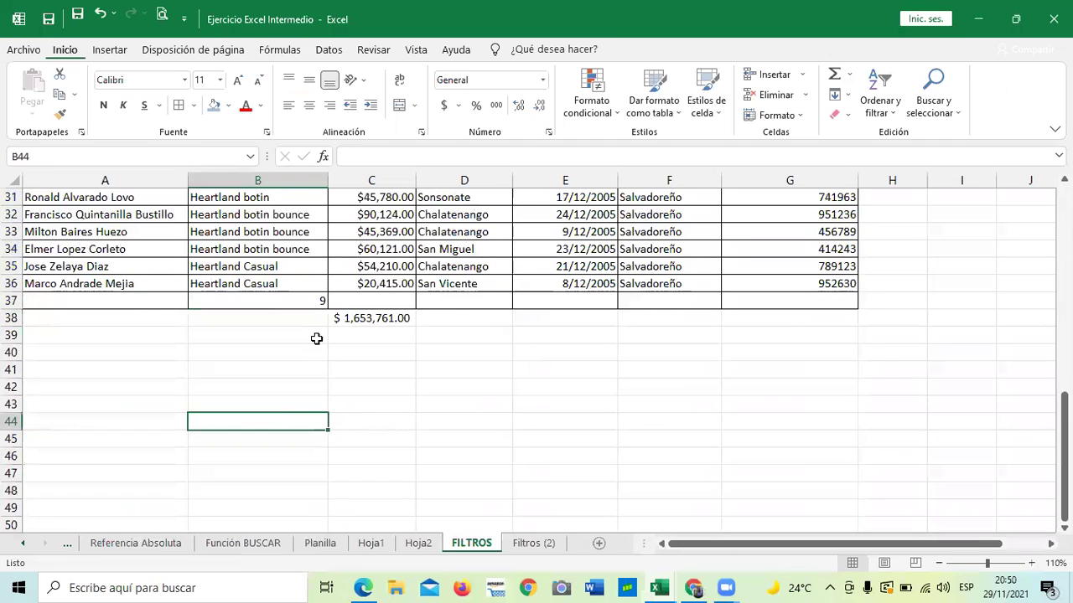
{"action": "left_click", "coordinate": [293, 303]}
{"action": "right_click", "coordinate": [293, 303]}
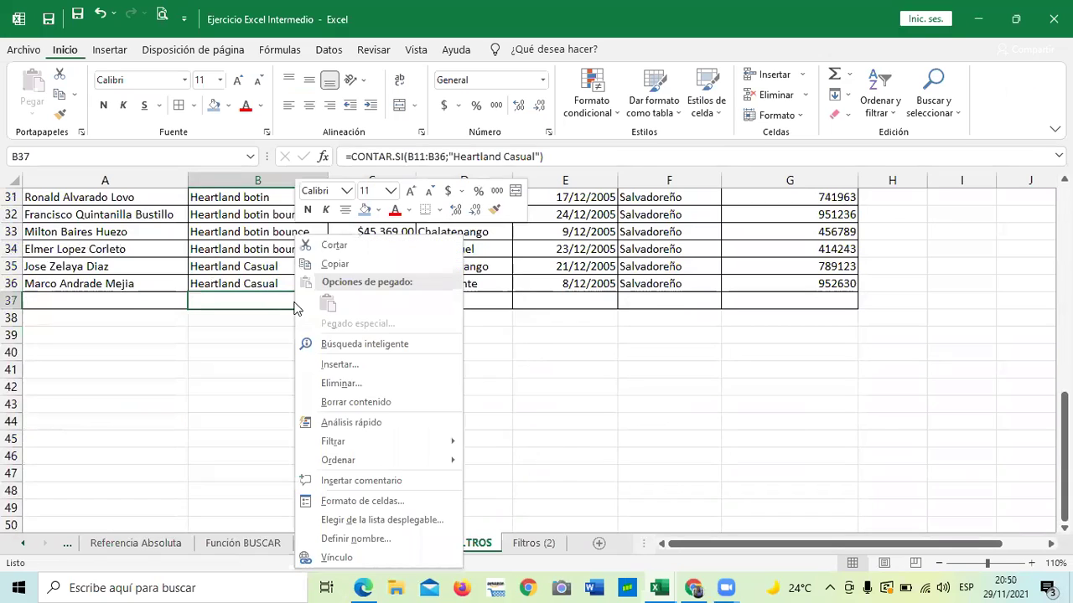
{"action": "left_click", "coordinate": [340, 260]}
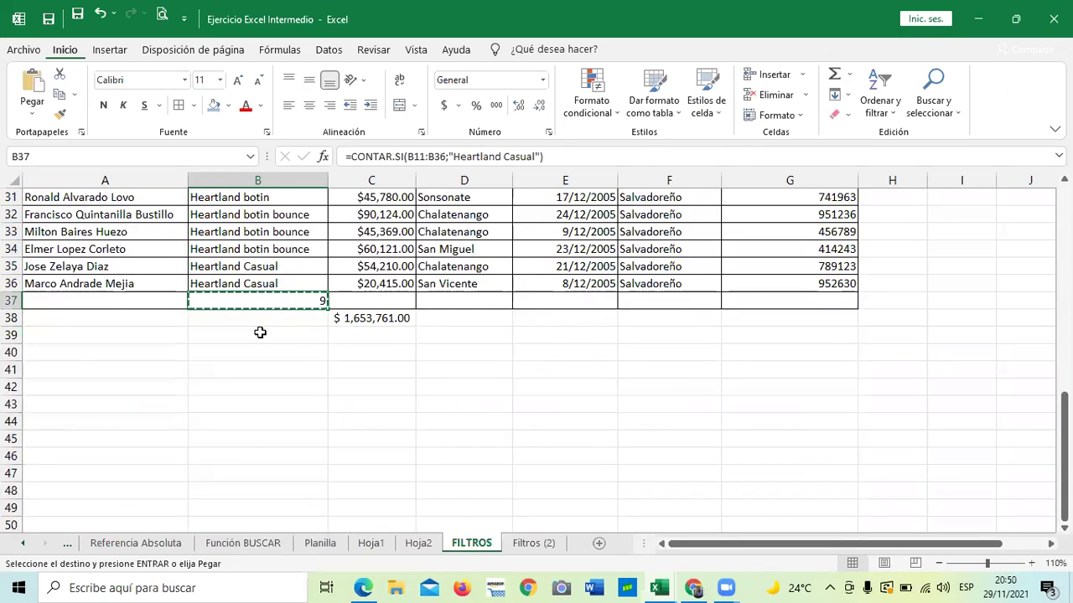
{"action": "left_click", "coordinate": [259, 332]}
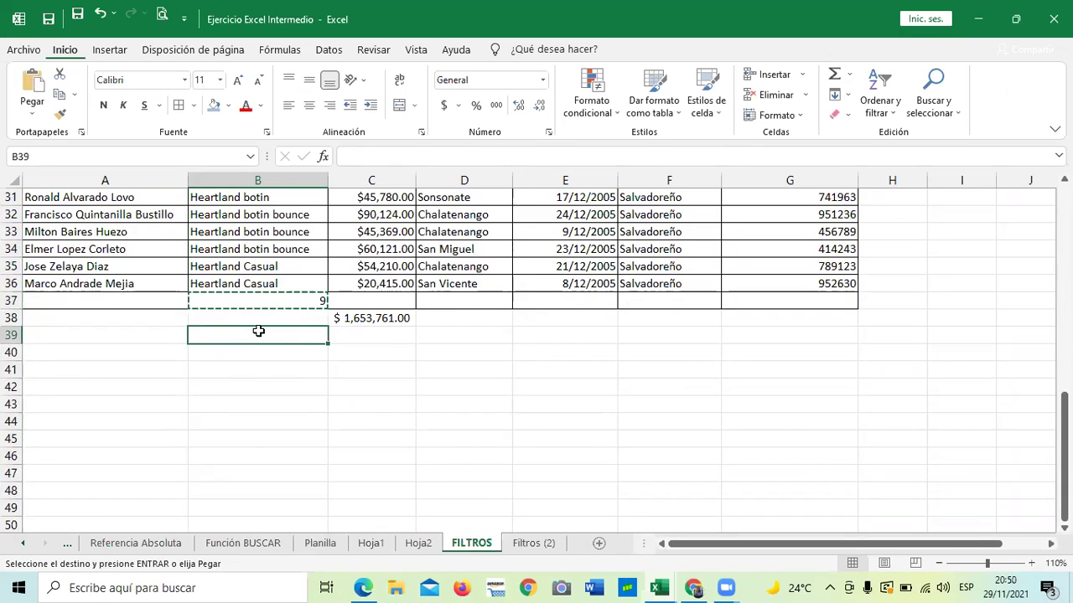
{"action": "key", "text": "ctrl+v"}
{"action": "key", "text": "Return"}
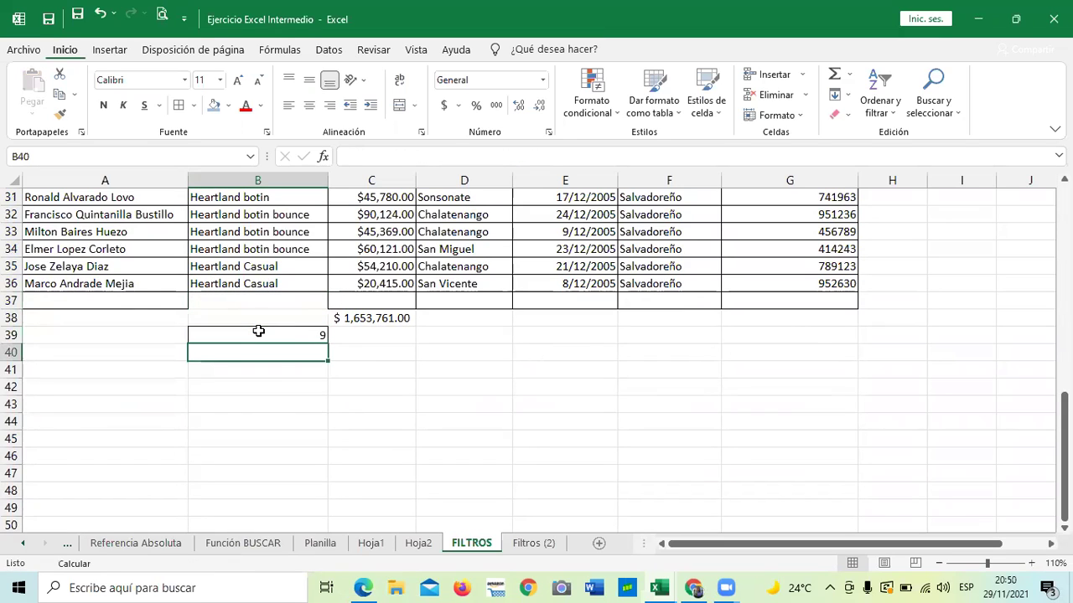
{"action": "left_click", "coordinate": [477, 407]}
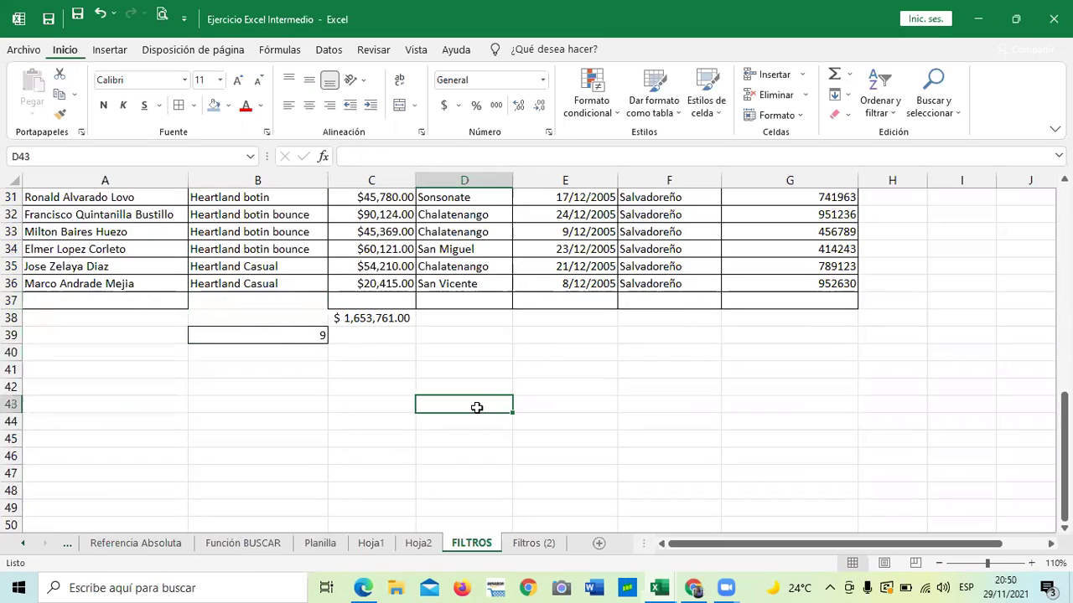
- Delete the criterion text "Heartland Casual" from the CONTAR.SI formula in cell B39, keeping the quotation marks and the range B11:B36
{"action": "left_click", "coordinate": [319, 333]}
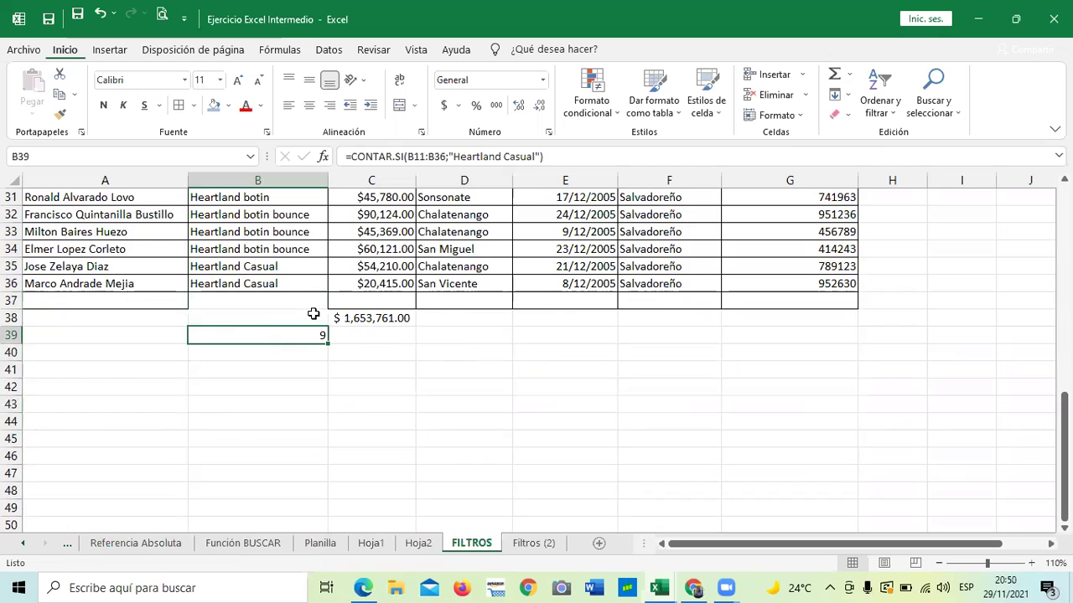
{"action": "left_click", "coordinate": [557, 154]}
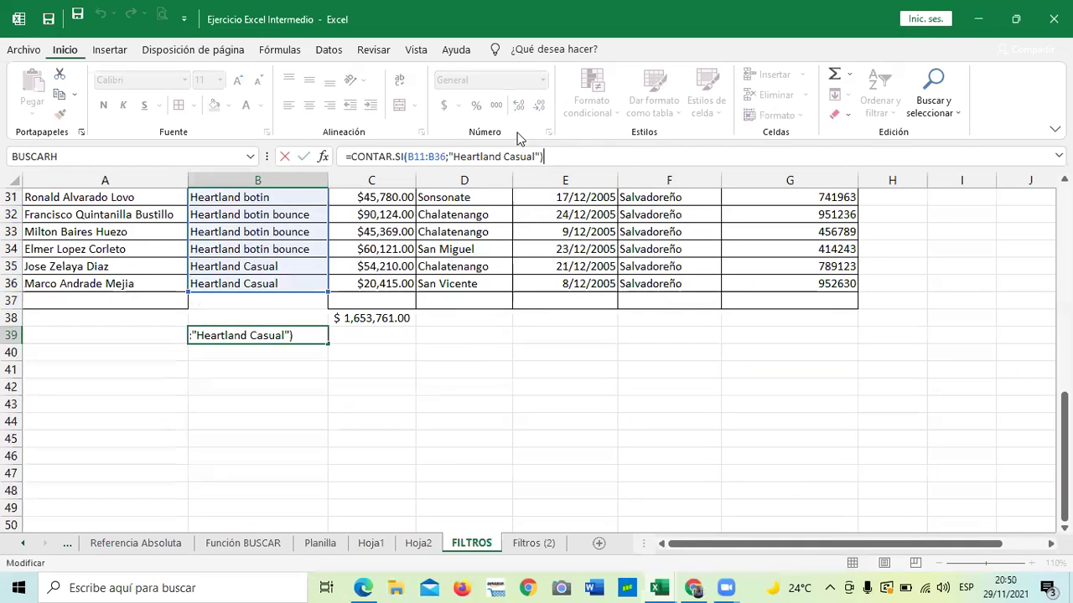
{"action": "left_click", "coordinate": [536, 156]}
{"action": "key", "text": "BackSpace"}
{"action": "key", "text": "BackSpace"}
{"action": "key", "text": "BackSpace"}
{"action": "key", "text": "BackSpace"}
{"action": "key", "text": "BackSpace"}
{"action": "key", "text": "BackSpace"}
{"action": "key", "text": "BackSpace"}
{"action": "key", "text": "BackSpace"}
{"action": "key", "text": "BackSpace"}
{"action": "key", "text": "BackSpace"}
{"action": "key", "text": "BackSpace"}
{"action": "key", "text": "BackSpace"}
{"action": "key", "text": "BackSpace"}
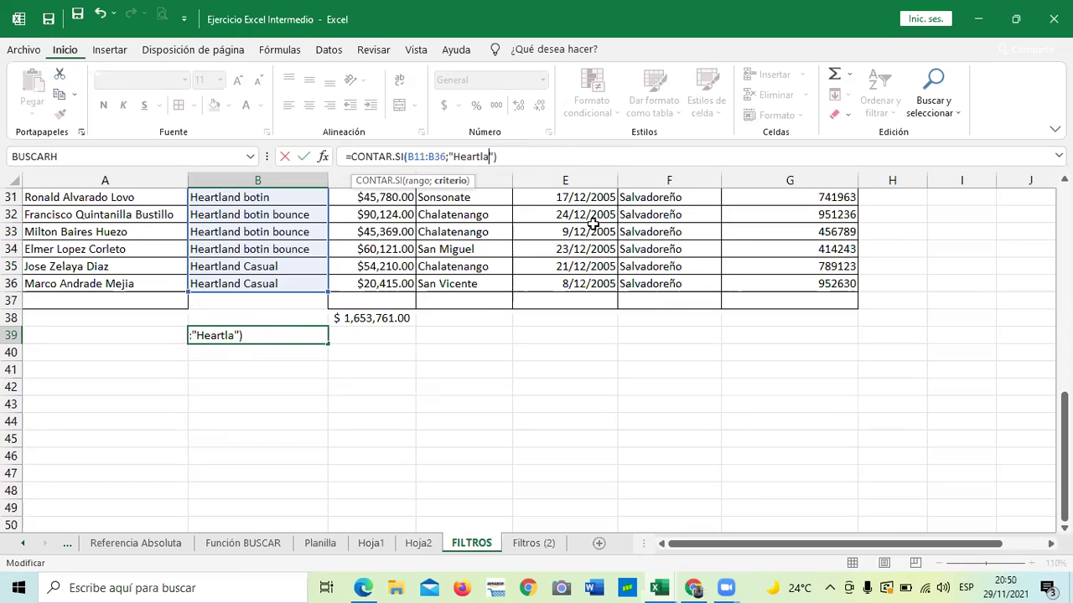
{"action": "key", "text": "BackSpace"}
{"action": "key", "text": "BackSpace"}
{"action": "key", "text": "BackSpace"}
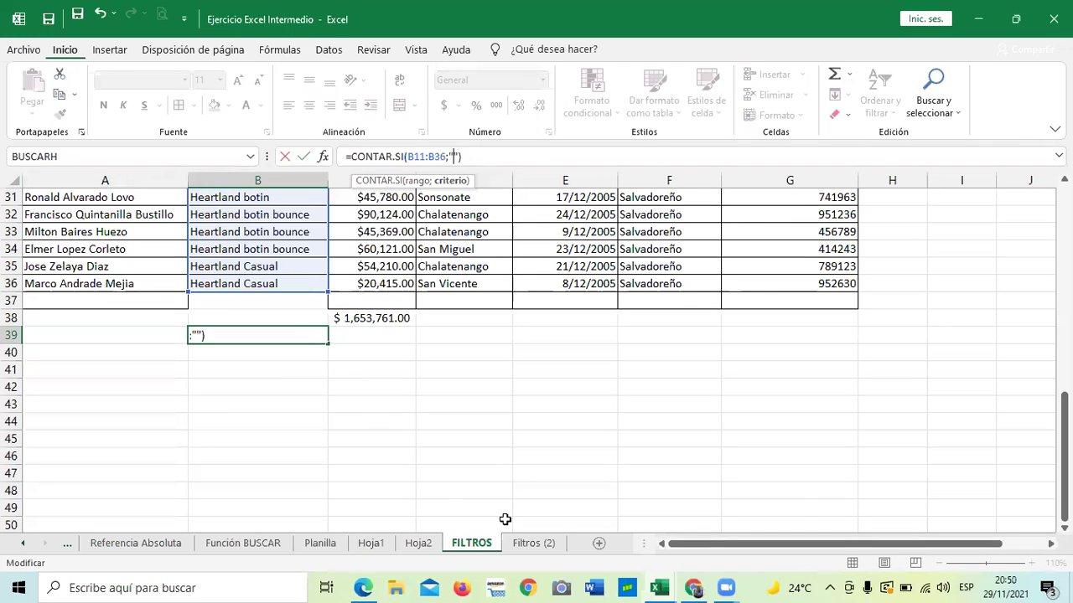
- Examine the product names in the PRODUCTO column to choose a new criterion for the CONTAR.SI formula
{"action": "scroll", "coordinate": [505, 520], "scroll_direction": "up", "scroll_amount": 4}
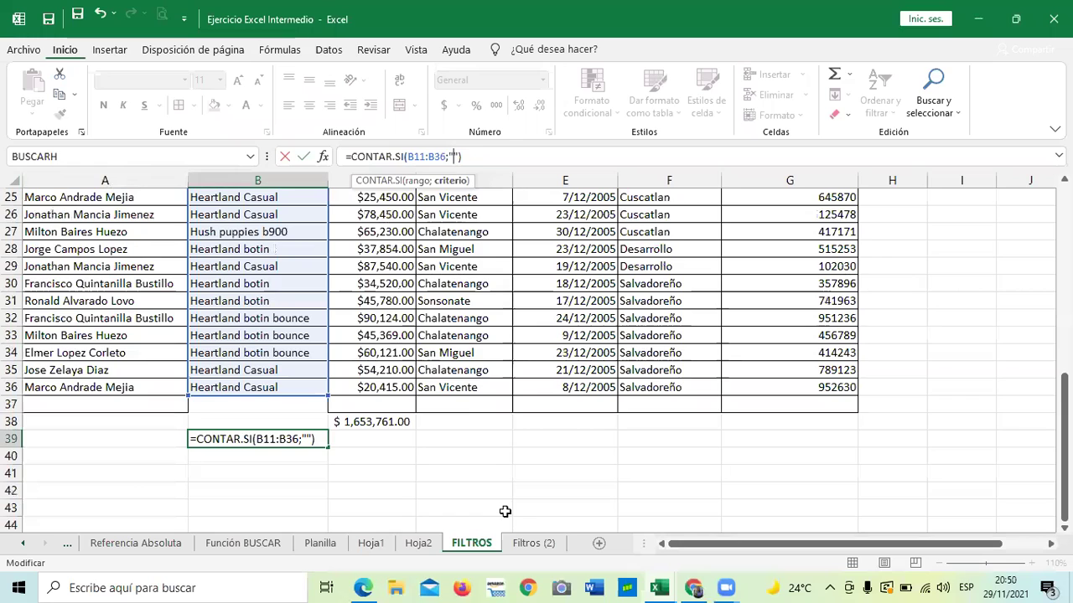
{"action": "scroll", "coordinate": [506, 502], "scroll_direction": "up", "scroll_amount": 1}
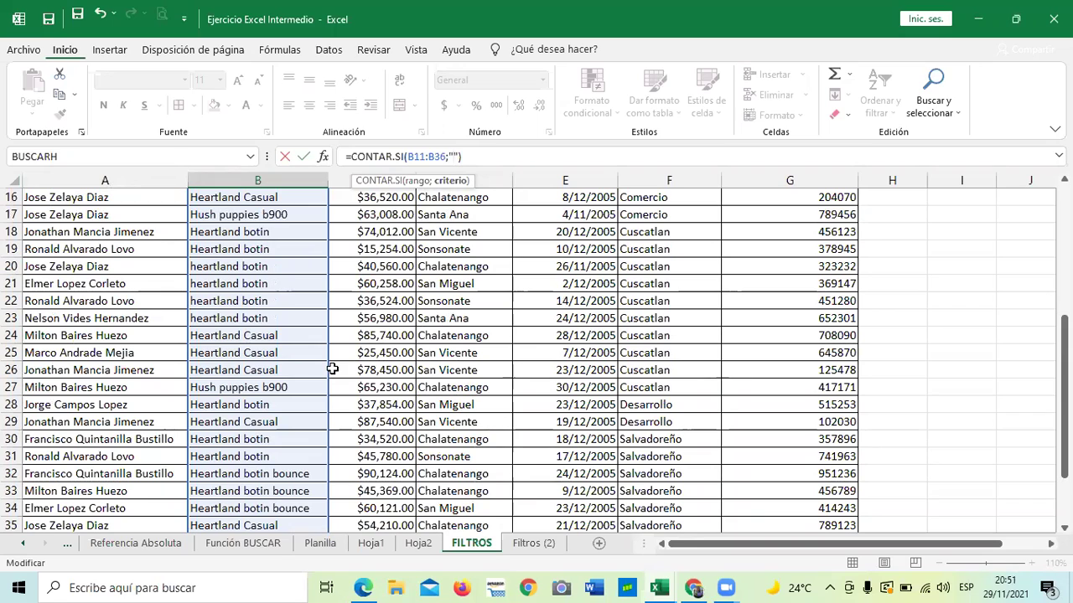
{"action": "scroll", "coordinate": [295, 318], "scroll_direction": "down", "scroll_amount": 3}
{"action": "scroll", "coordinate": [288, 344], "scroll_direction": "up", "scroll_amount": 6}
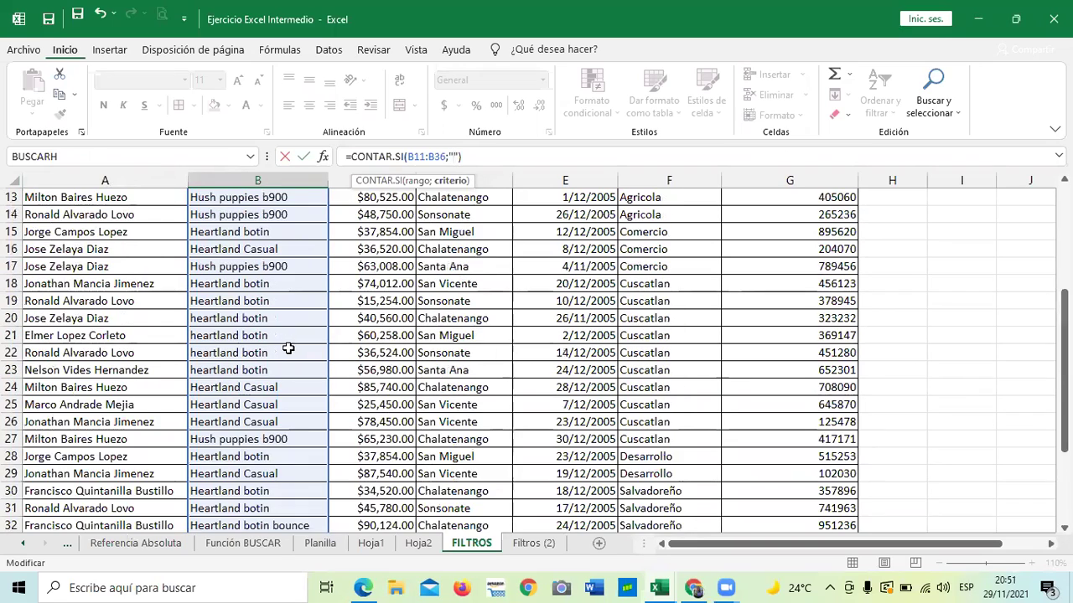
{"action": "scroll", "coordinate": [288, 348], "scroll_direction": "up", "scroll_amount": 1}
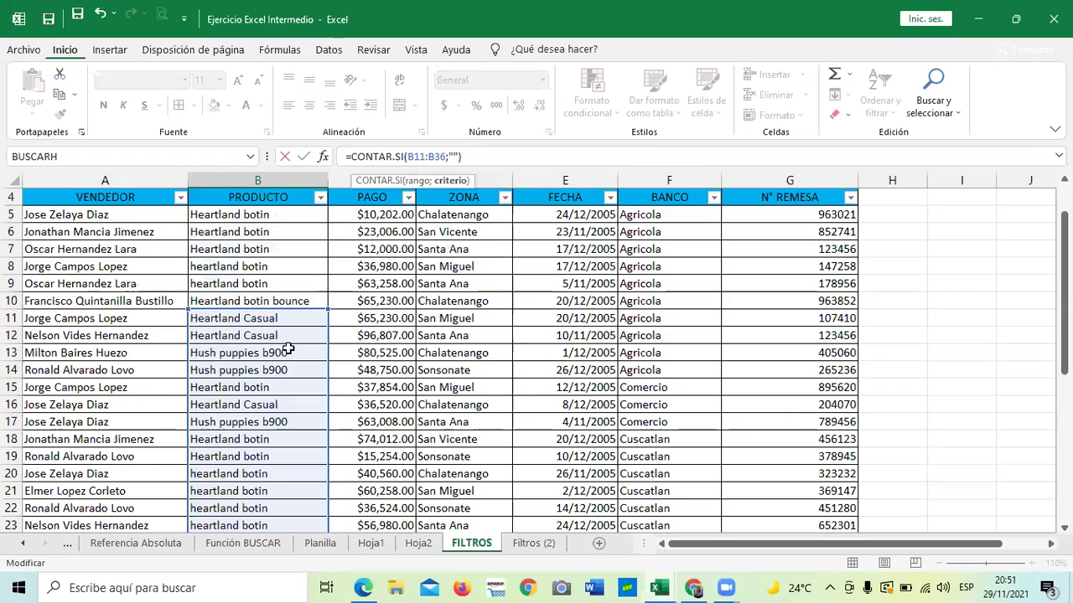
{"action": "scroll", "coordinate": [288, 349], "scroll_direction": "down", "scroll_amount": 3}
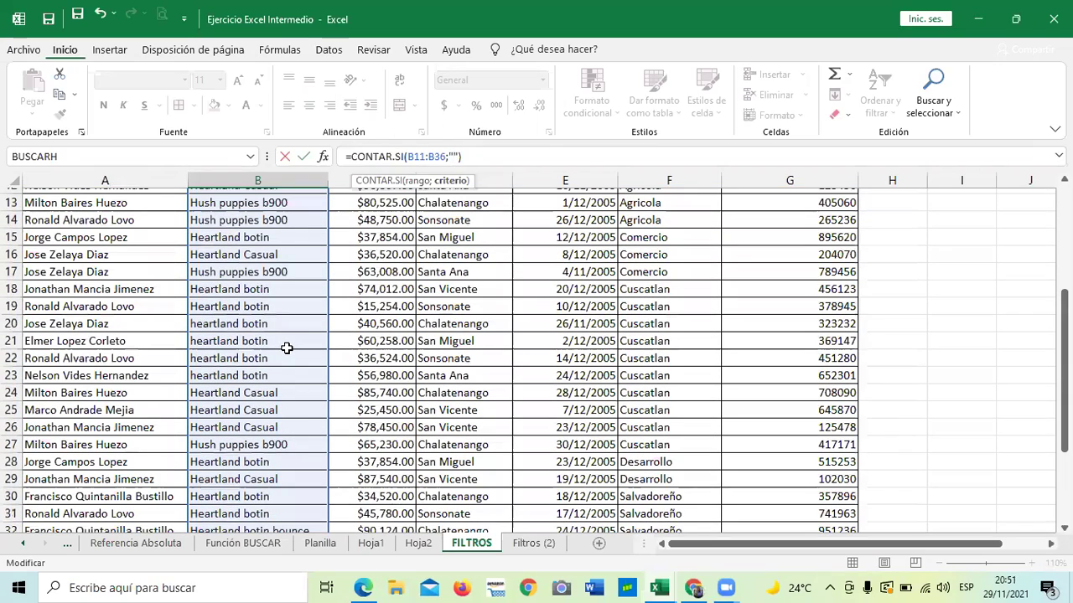
{"action": "scroll", "coordinate": [287, 348], "scroll_direction": "down", "scroll_amount": 2}
{"action": "scroll", "coordinate": [452, 201], "scroll_direction": "up", "scroll_amount": 1}
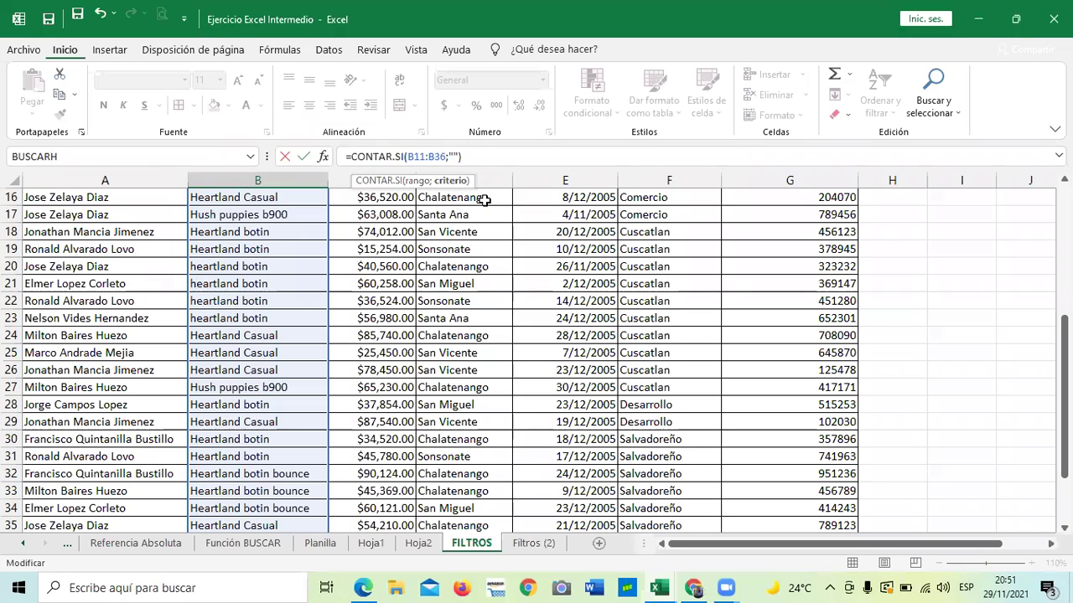
- Enter "Heartland botin" as the criterion of the CONTAR.SI formula in cell B39, keeping the range B11:B36
{"action": "type", "text": "B"}
{"action": "type", "text": "r"}
{"action": "key", "text": "BackSpace"}
{"action": "type", "text": "ar"}
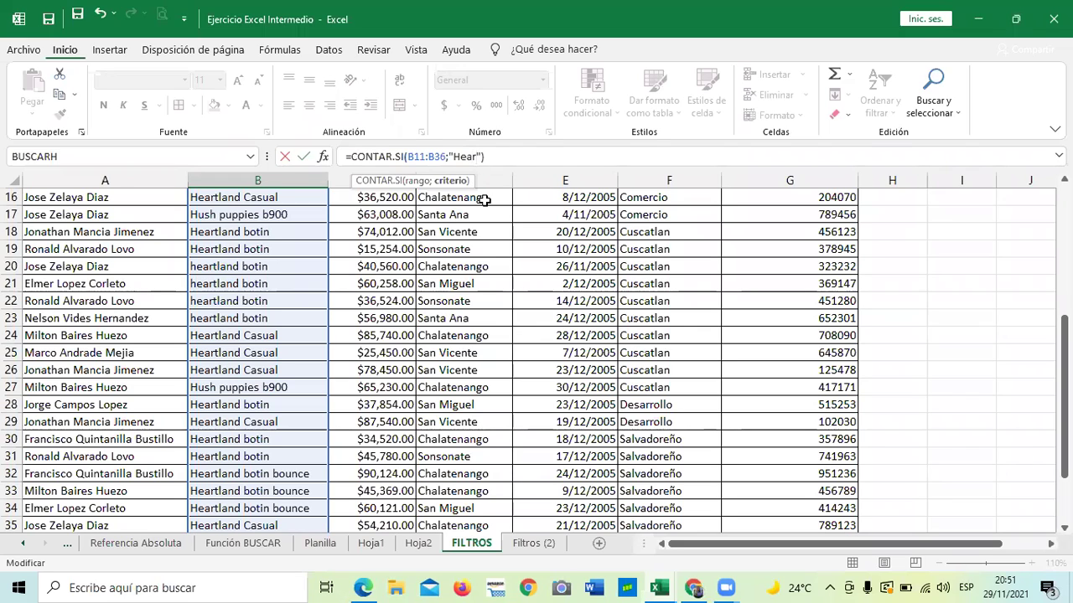
{"action": "type", "text": "tland Botin"}
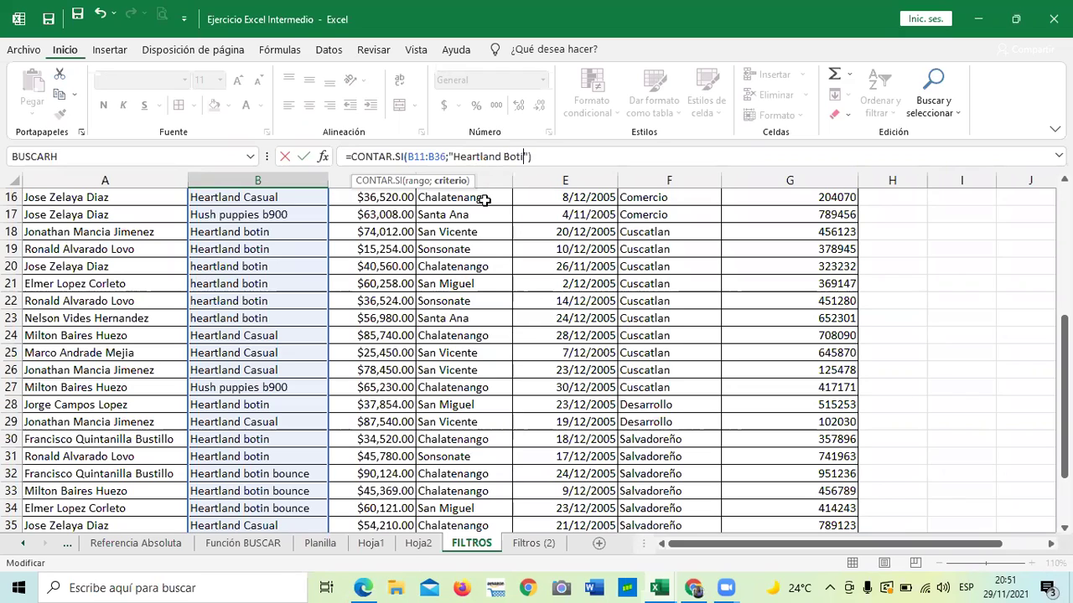
{"action": "key", "text": "BackSpace"}
{"action": "key", "text": "BackSpace"}
{"action": "key", "text": "BackSpace"}
{"action": "key", "text": "BackSpace"}
{"action": "key", "text": "BackSpace"}
{"action": "type", "text": "botin"}
{"action": "left_click", "coordinate": [581, 155]}
{"action": "key", "text": "Return"}
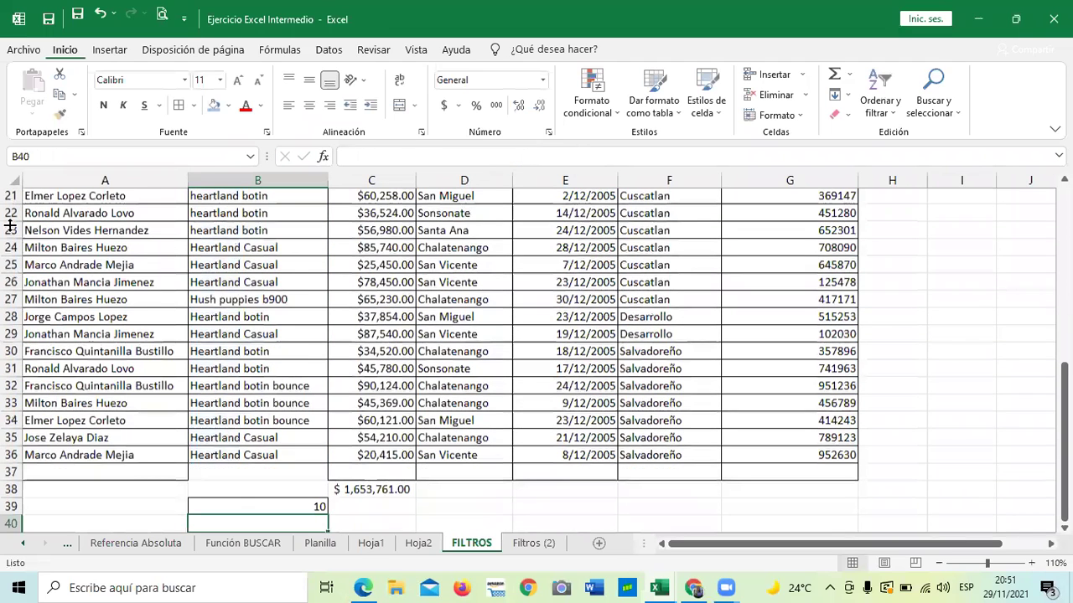
- Check the CONTAR.SI result in cell B39 against the Heartland botin entries in the PRODUCTO column
{"action": "left_click", "coordinate": [304, 487]}
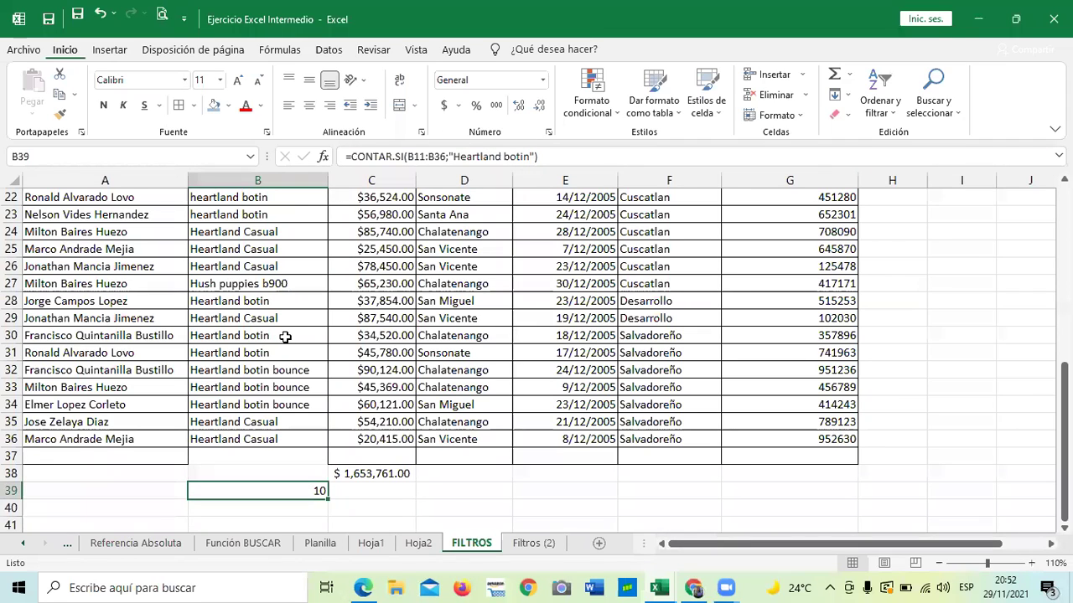
{"action": "scroll", "coordinate": [283, 331], "scroll_direction": "up", "scroll_amount": 3}
{"action": "scroll", "coordinate": [282, 332], "scroll_direction": "up", "scroll_amount": 5}
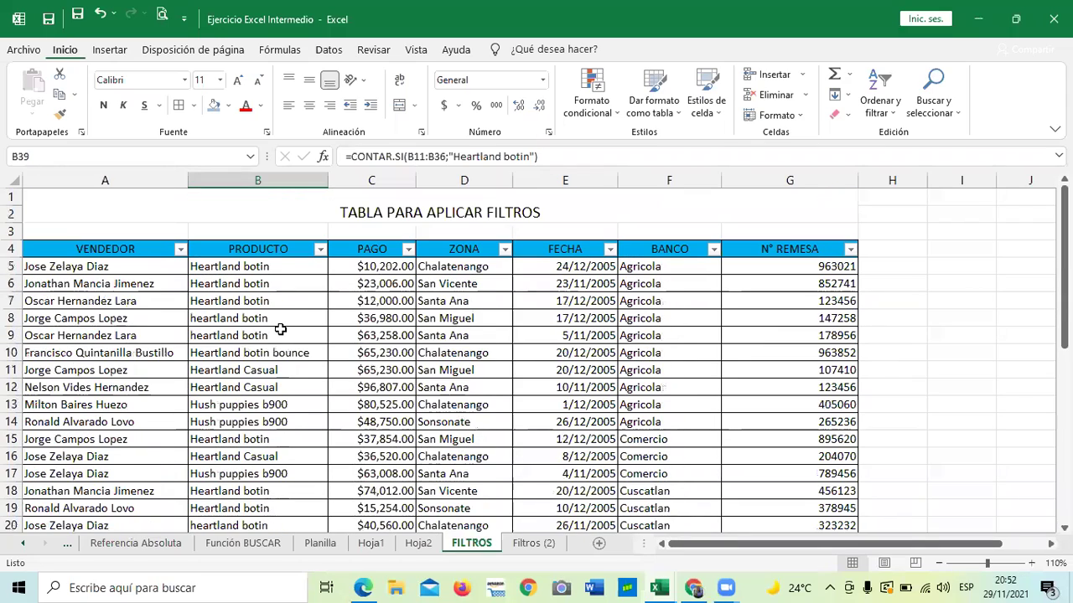
{"action": "scroll", "coordinate": [270, 325], "scroll_direction": "down", "scroll_amount": 1}
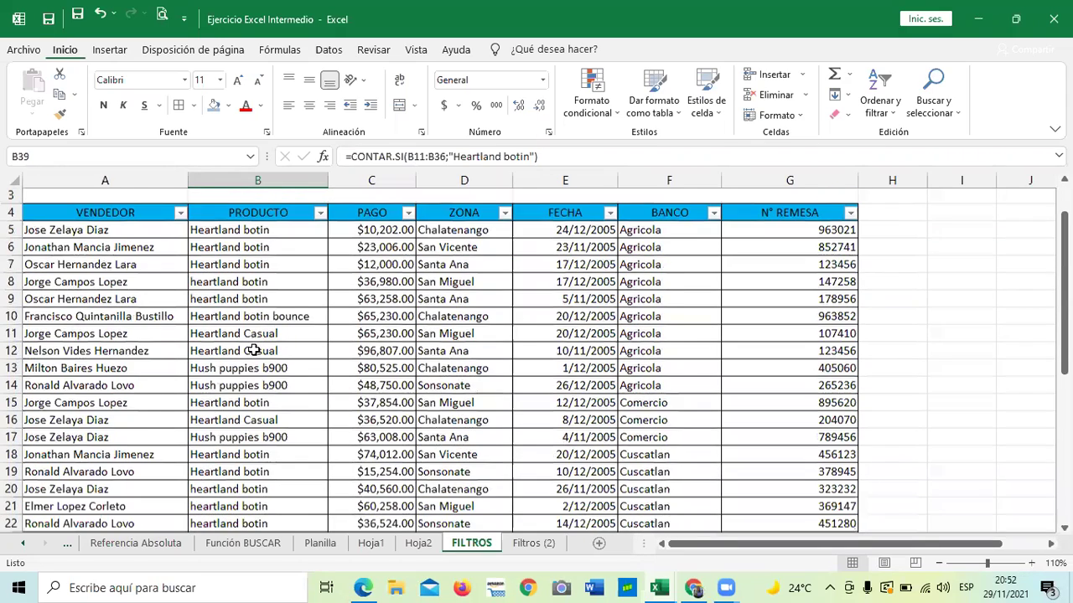
{"action": "scroll", "coordinate": [260, 344], "scroll_direction": "down", "scroll_amount": 6}
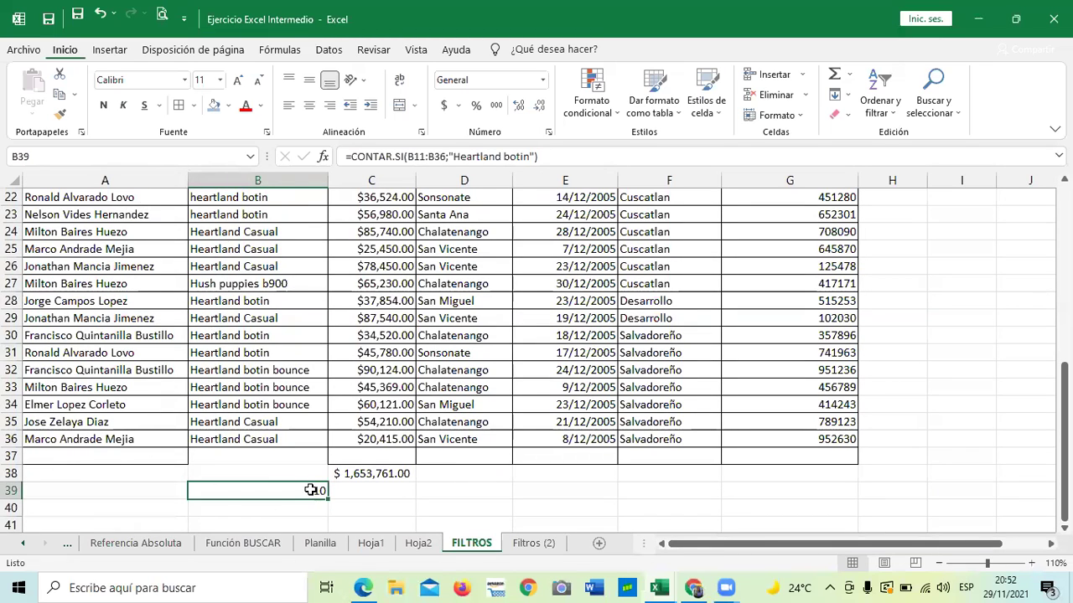
{"action": "scroll", "coordinate": [228, 344], "scroll_direction": "up", "scroll_amount": 5}
{"action": "scroll", "coordinate": [228, 351], "scroll_direction": "up", "scroll_amount": 2}
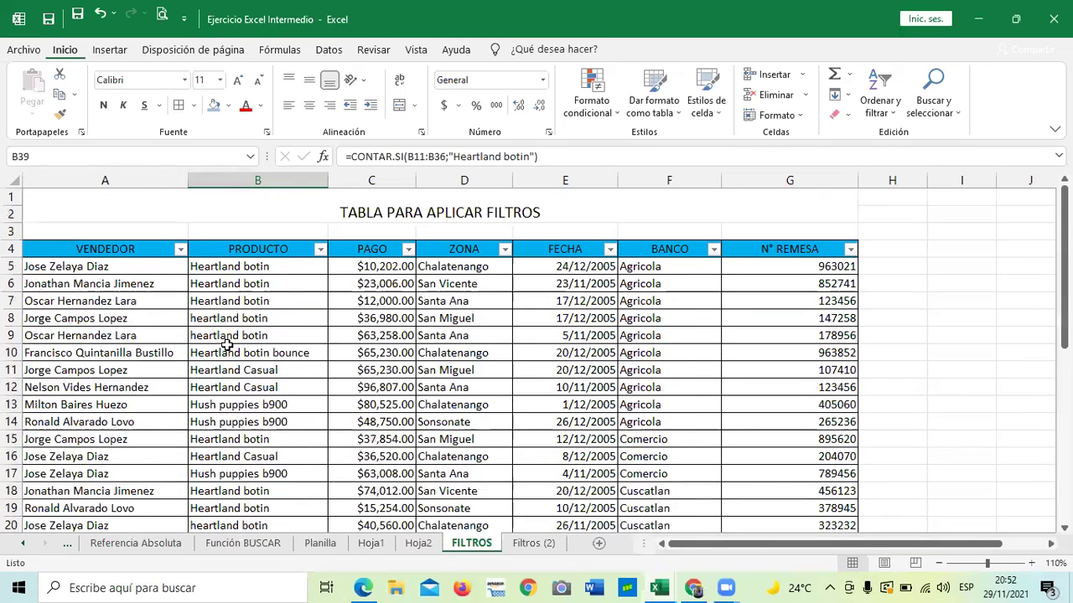
{"action": "scroll", "coordinate": [223, 343], "scroll_direction": "down", "scroll_amount": 6}
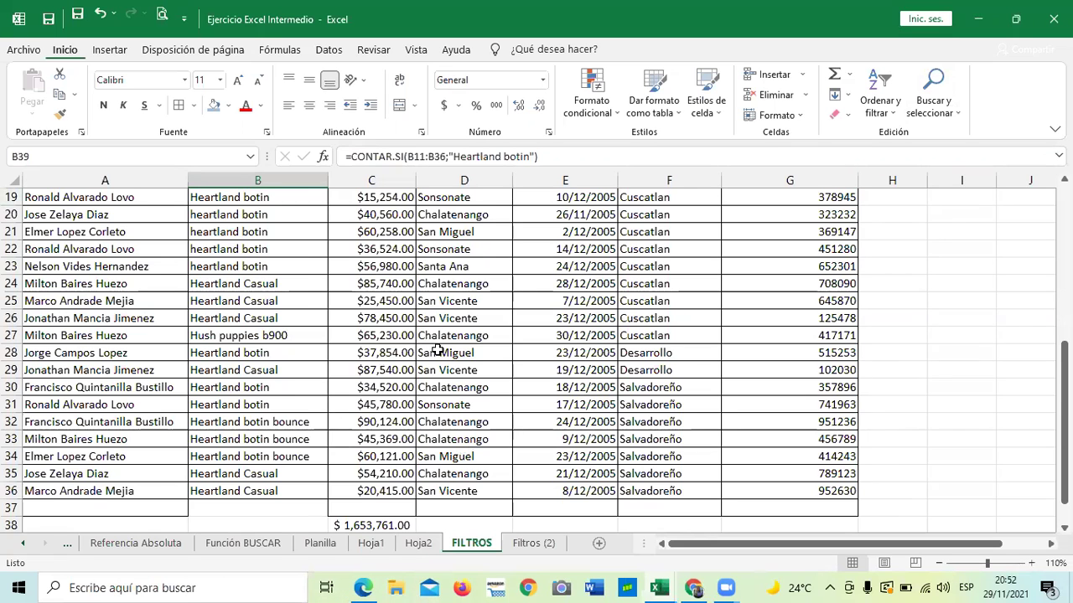
{"action": "scroll", "coordinate": [444, 360], "scroll_direction": "down", "scroll_amount": 5}
{"action": "scroll", "coordinate": [444, 371], "scroll_direction": "up", "scroll_amount": 4}
- Review the PAGO and ZONA columns from the header row down to the empty cells below the table
{"action": "left_click", "coordinate": [411, 490]}
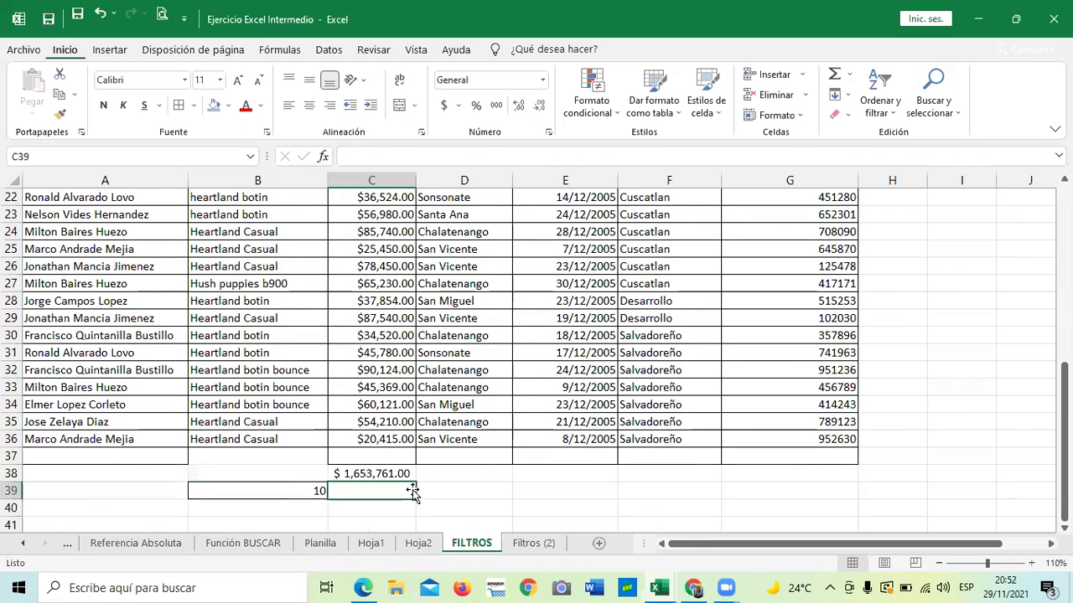
{"action": "scroll", "coordinate": [395, 408], "scroll_direction": "up", "scroll_amount": 2}
{"action": "scroll", "coordinate": [397, 408], "scroll_direction": "up", "scroll_amount": 5}
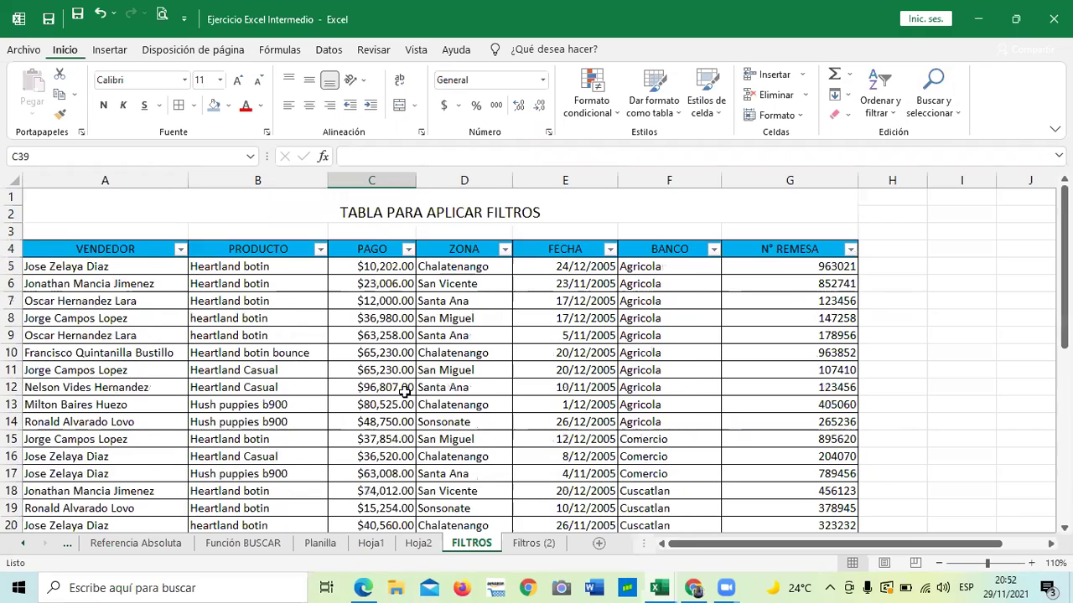
{"action": "scroll", "coordinate": [409, 388], "scroll_direction": "down", "scroll_amount": 1}
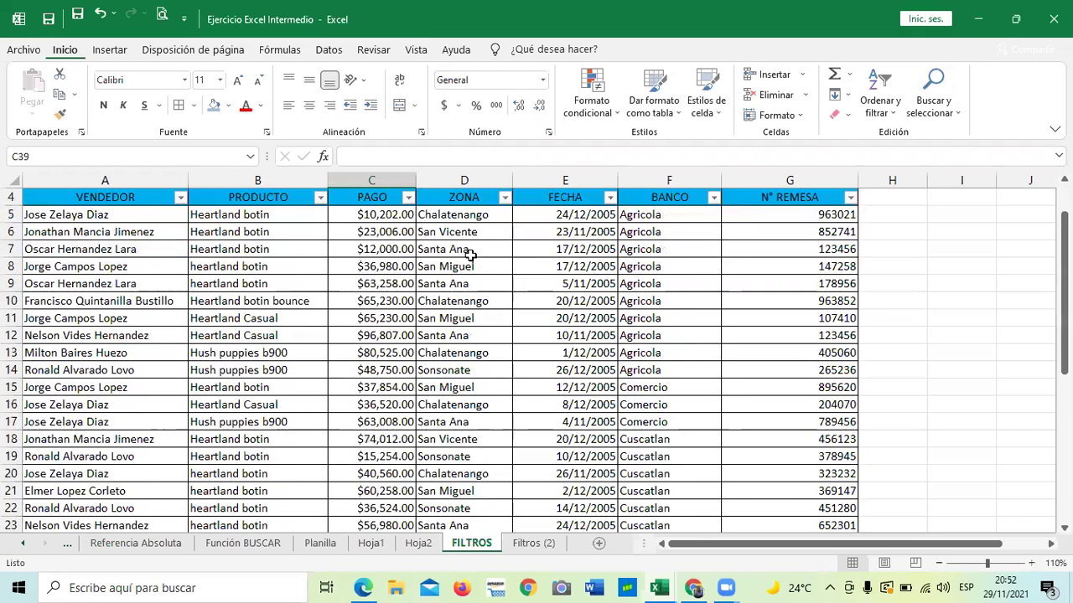
{"action": "scroll", "coordinate": [467, 252], "scroll_direction": "down", "scroll_amount": 3}
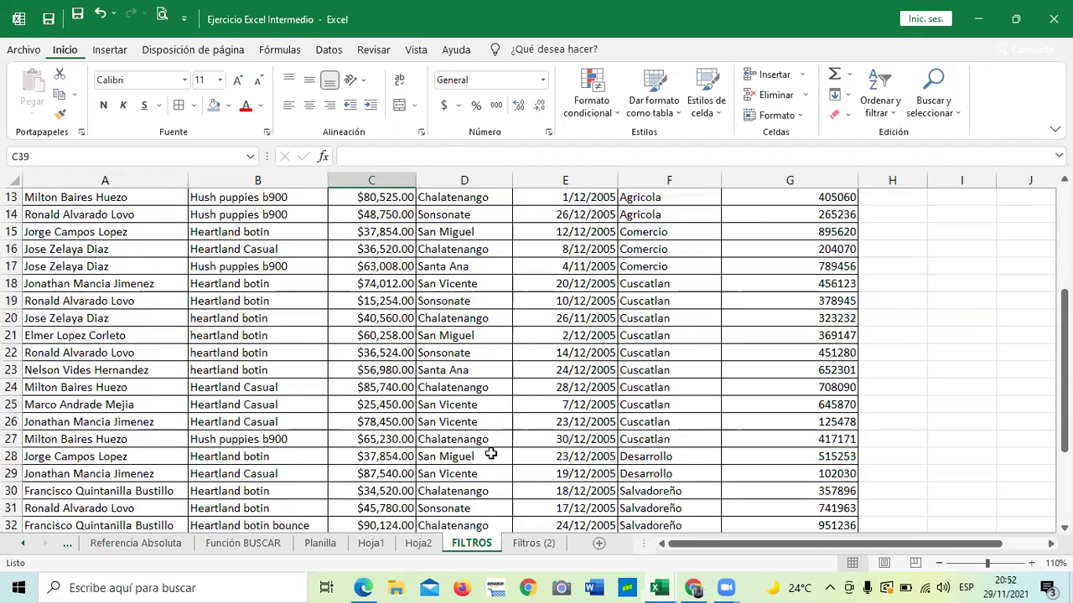
{"action": "scroll", "coordinate": [515, 366], "scroll_direction": "down", "scroll_amount": 4}
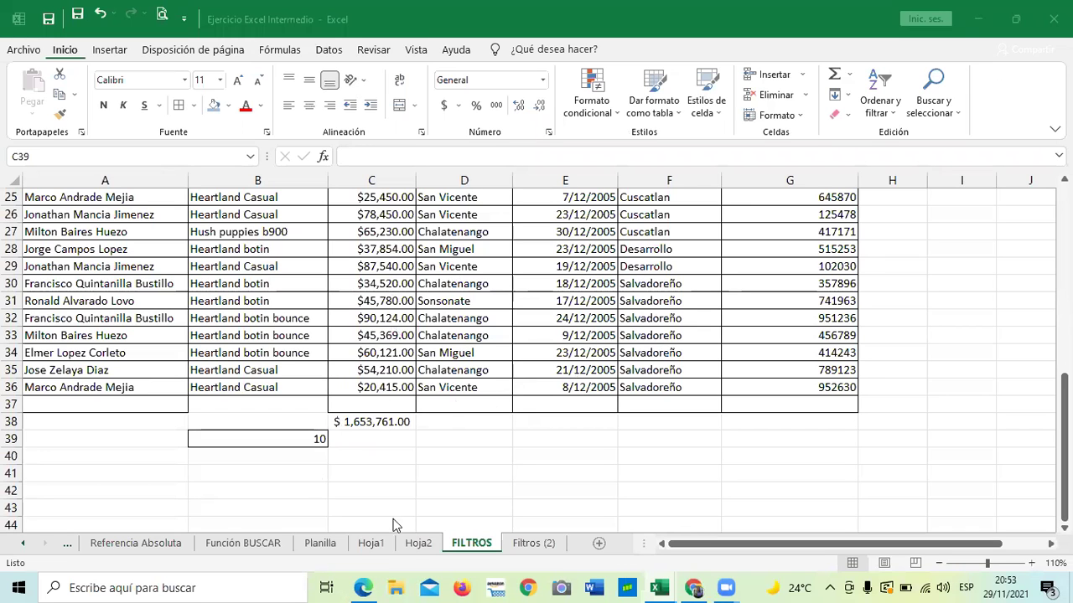
{"action": "left_click", "coordinate": [390, 439]}
{"action": "scroll", "coordinate": [368, 408], "scroll_direction": "up", "scroll_amount": 4}
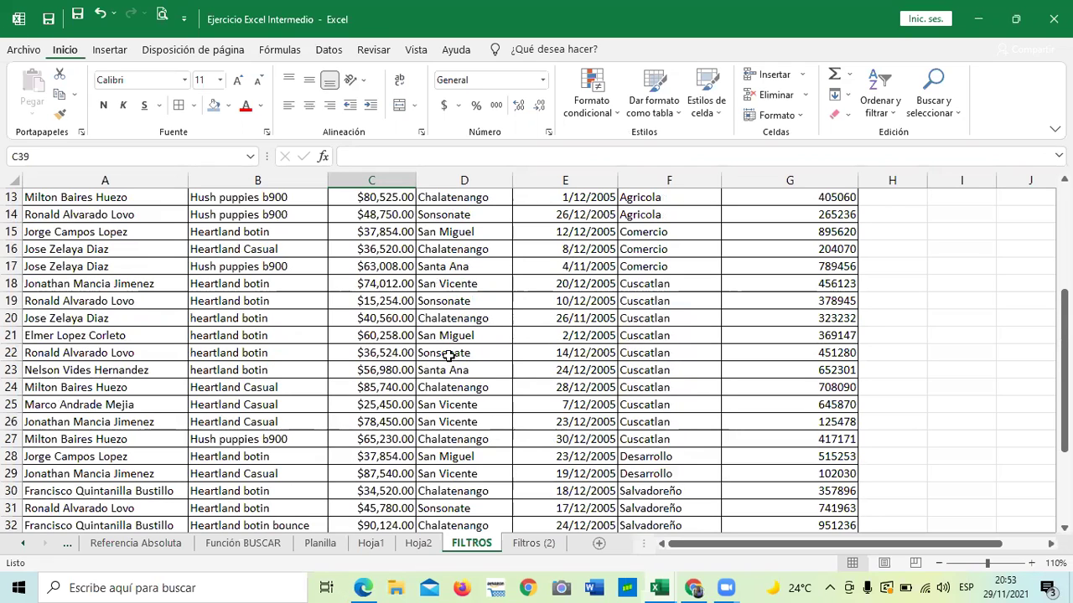
{"action": "scroll", "coordinate": [449, 356], "scroll_direction": "up", "scroll_amount": 4}
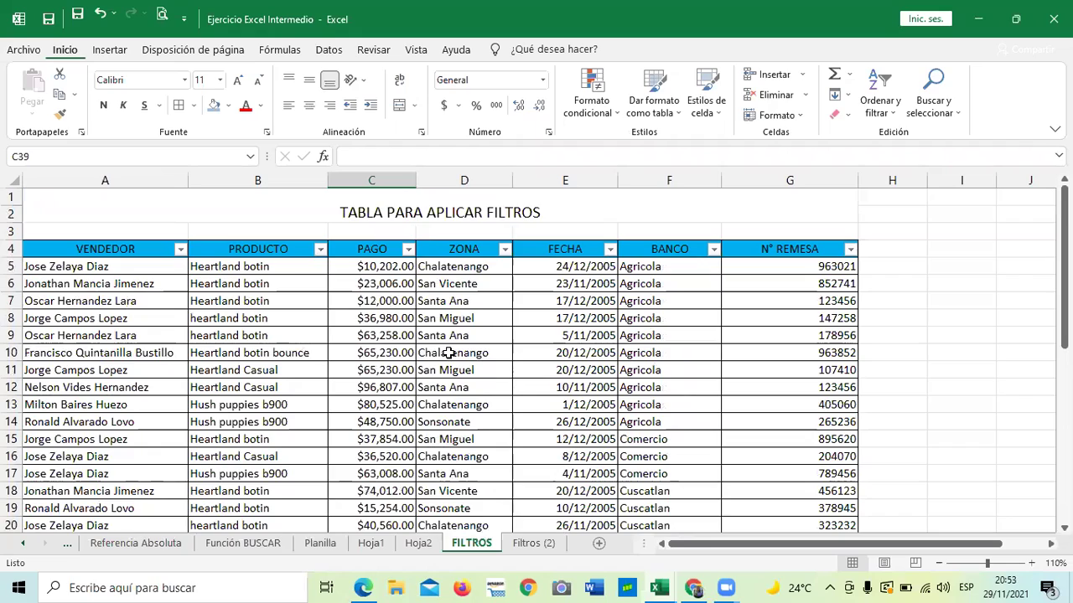
{"action": "scroll", "coordinate": [447, 346], "scroll_direction": "down", "scroll_amount": 6}
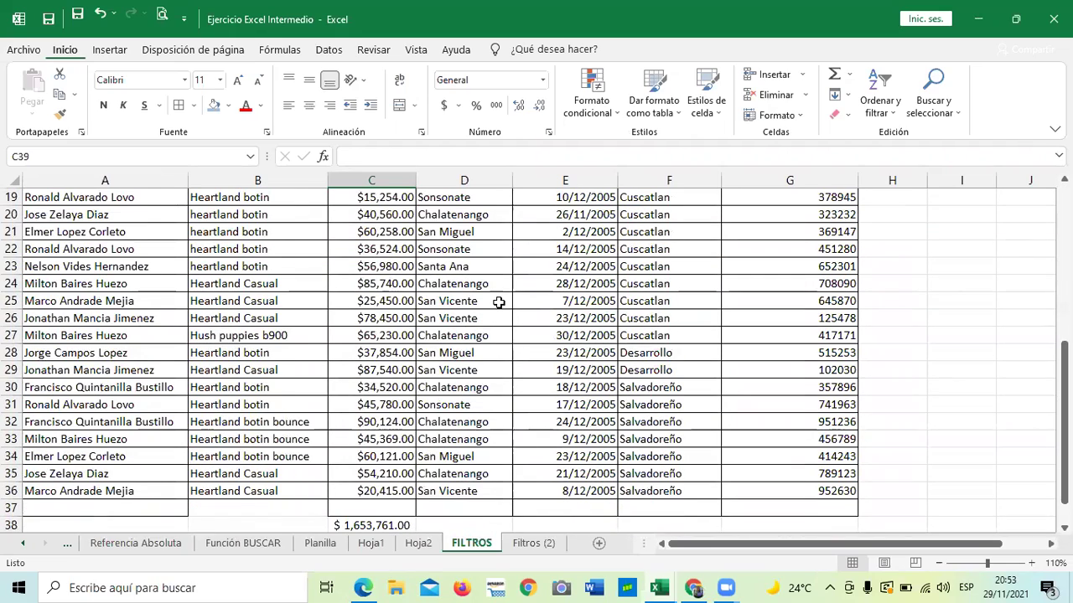
{"action": "scroll", "coordinate": [497, 303], "scroll_direction": "down", "scroll_amount": 2}
{"action": "left_click", "coordinate": [478, 459]}
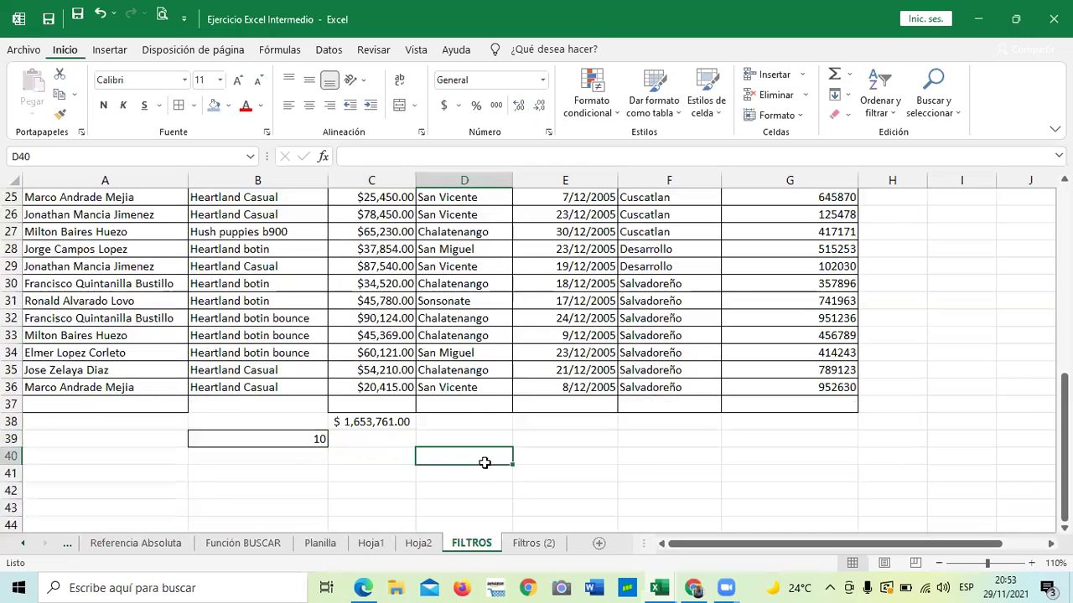
- Compare the CONTAR.SI formula in B39 and the SUBTOTALES formula in C38 with the table rows they evaluate
{"action": "left_click", "coordinate": [310, 436]}
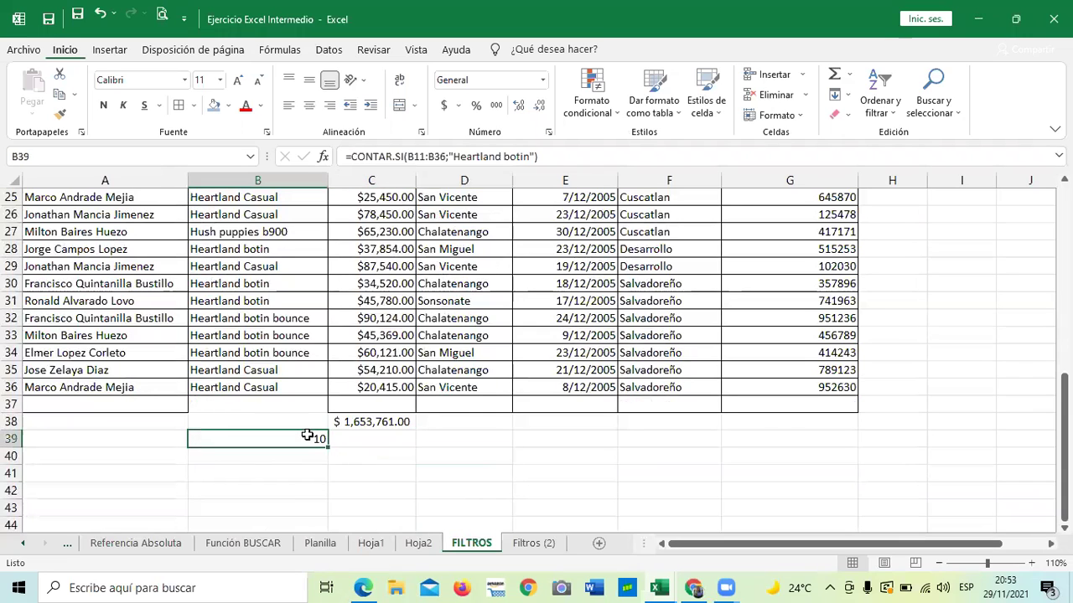
{"action": "left_click", "coordinate": [361, 422]}
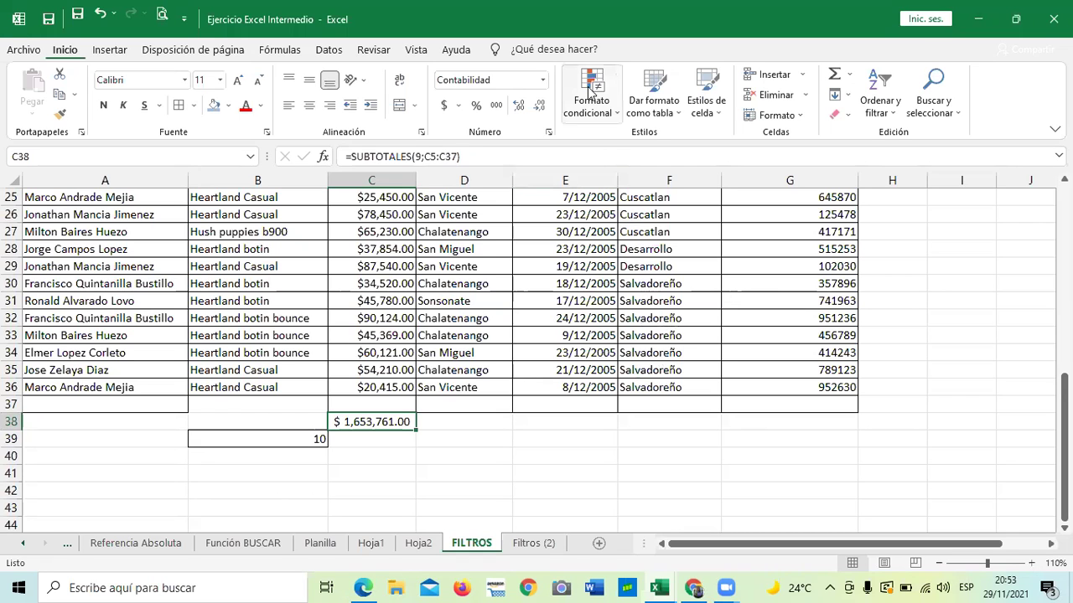
{"action": "scroll", "coordinate": [471, 268], "scroll_direction": "up", "scroll_amount": 3}
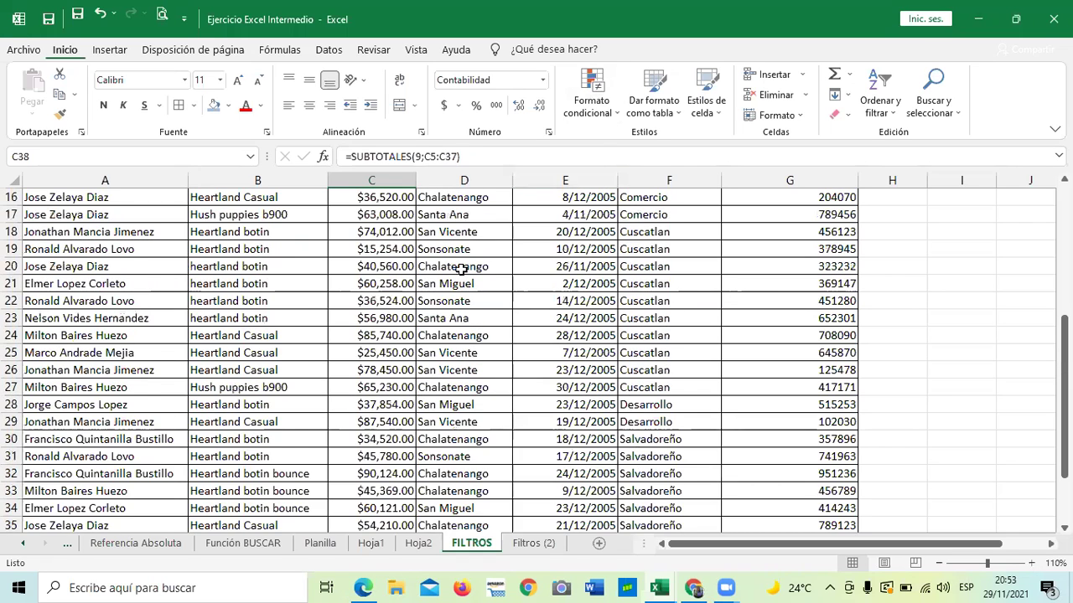
{"action": "scroll", "coordinate": [461, 269], "scroll_direction": "down", "scroll_amount": 6}
{"action": "left_click", "coordinate": [456, 276]}
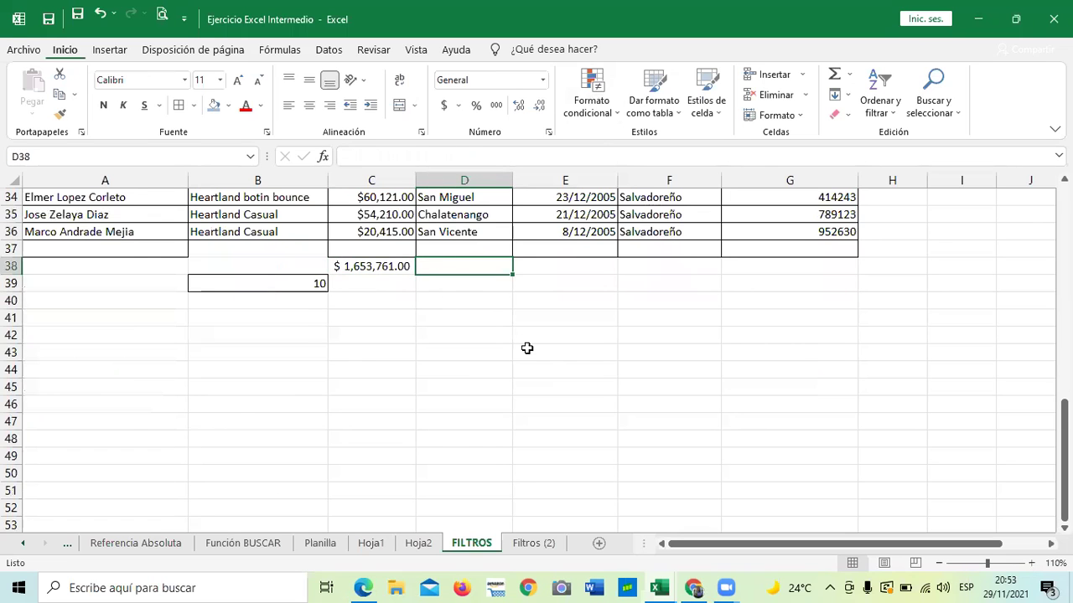
{"action": "scroll", "coordinate": [527, 349], "scroll_direction": "up", "scroll_amount": 4}
{"action": "left_click", "coordinate": [374, 471]}
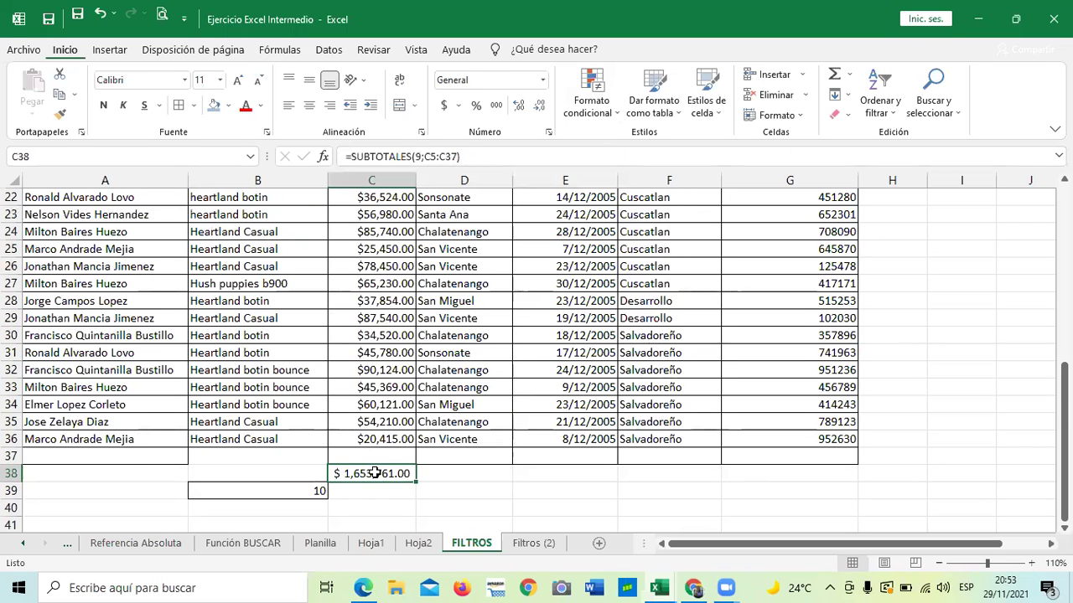
{"action": "scroll", "coordinate": [382, 343], "scroll_direction": "up", "scroll_amount": 4}
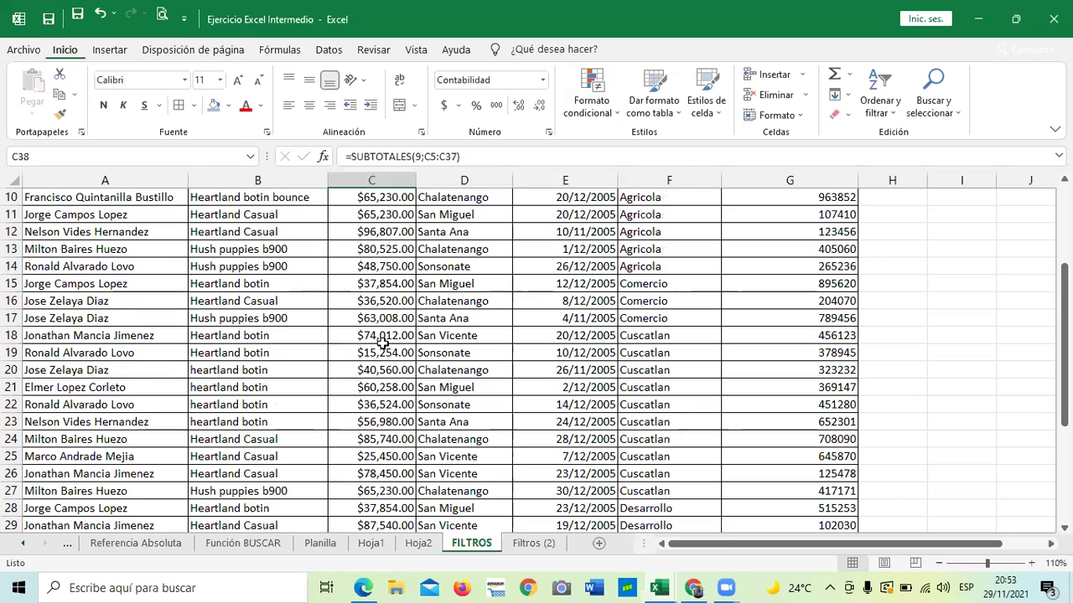
{"action": "scroll", "coordinate": [382, 343], "scroll_direction": "up", "scroll_amount": 1}
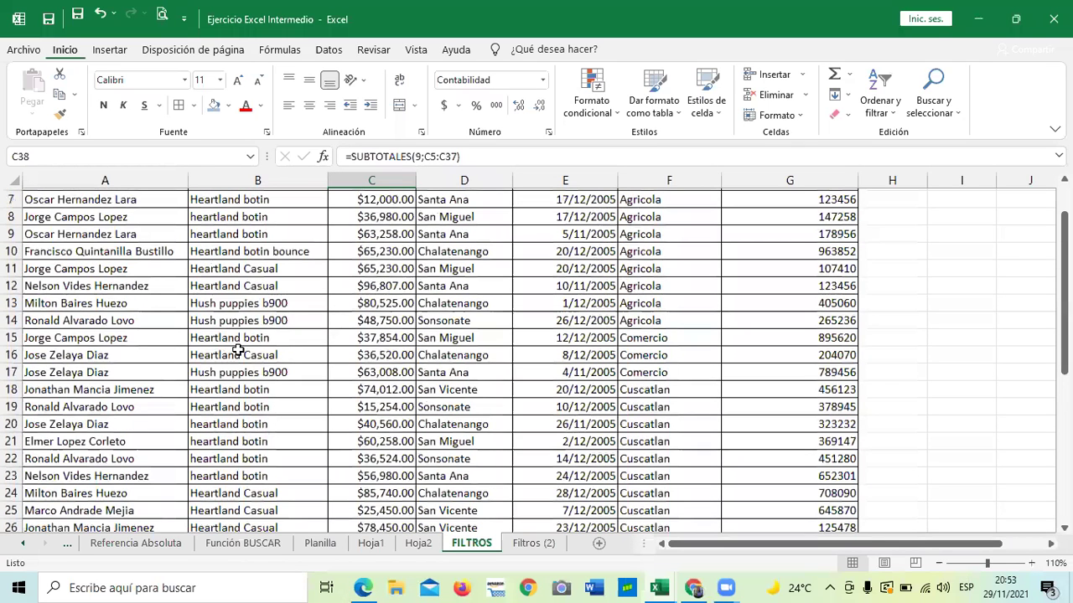
{"action": "scroll", "coordinate": [293, 453], "scroll_direction": "down", "scroll_amount": 5}
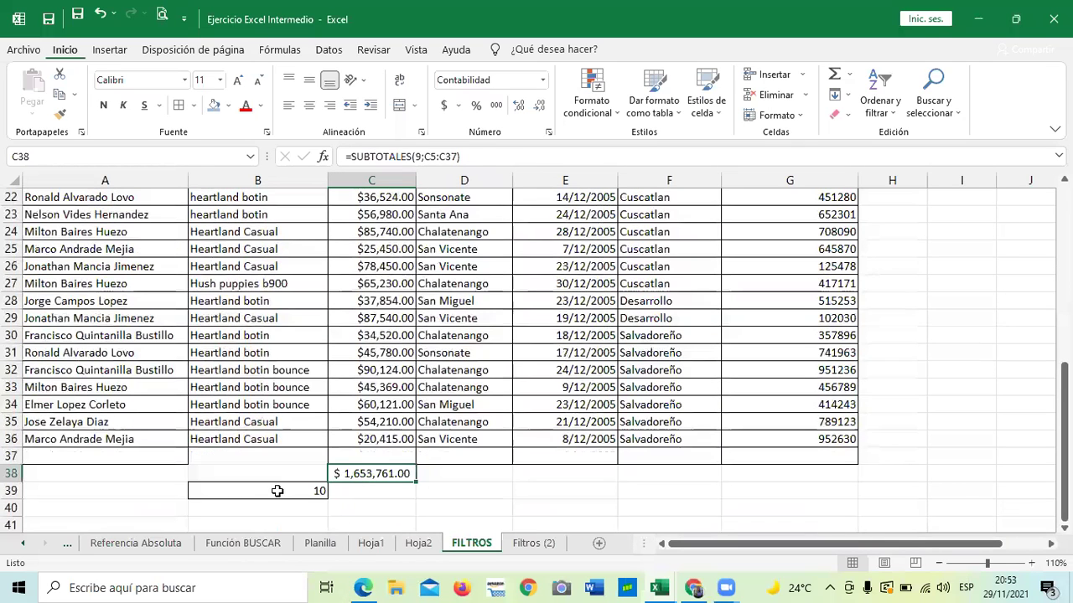
{"action": "left_click", "coordinate": [278, 491]}
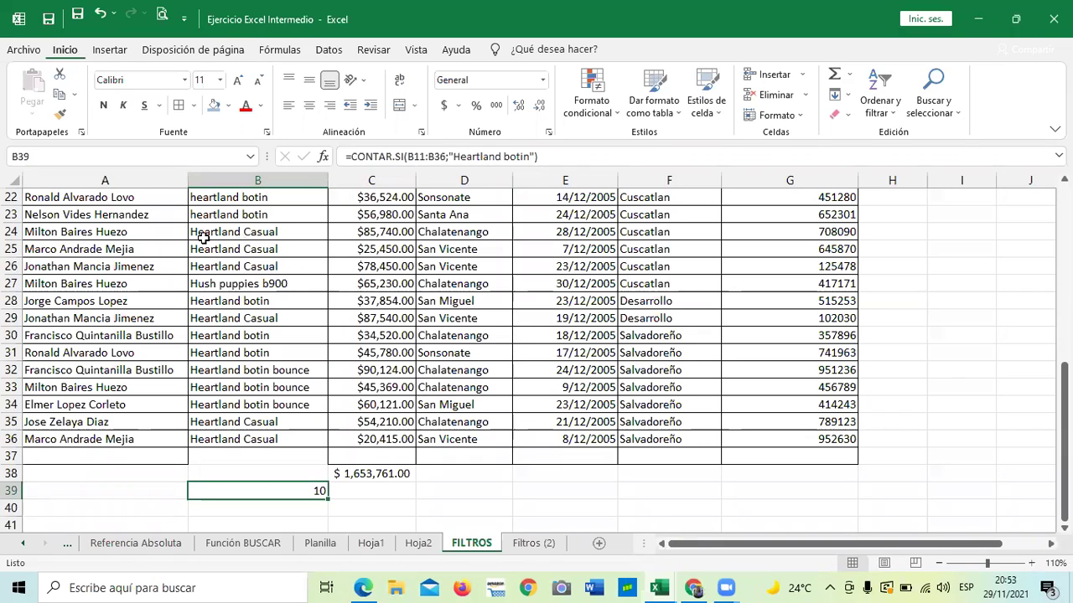
{"action": "left_click", "coordinate": [287, 254]}
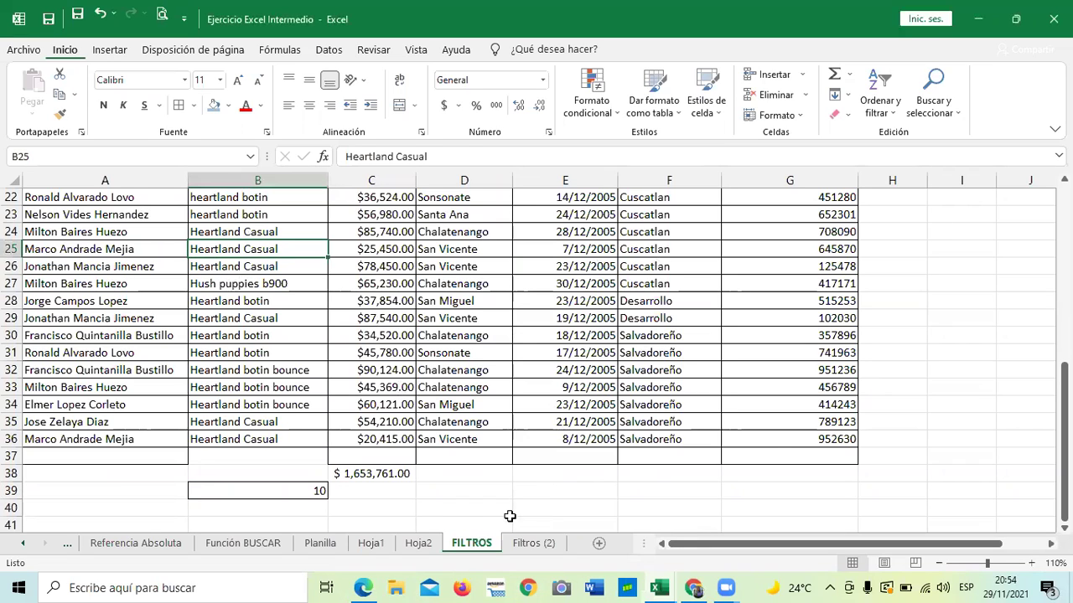
- Enter =con in cell E40 and examine the descriptions of the suggested functions CONTAR, CONTAR.BLANCO and CONTARA
{"action": "left_click", "coordinate": [541, 506]}
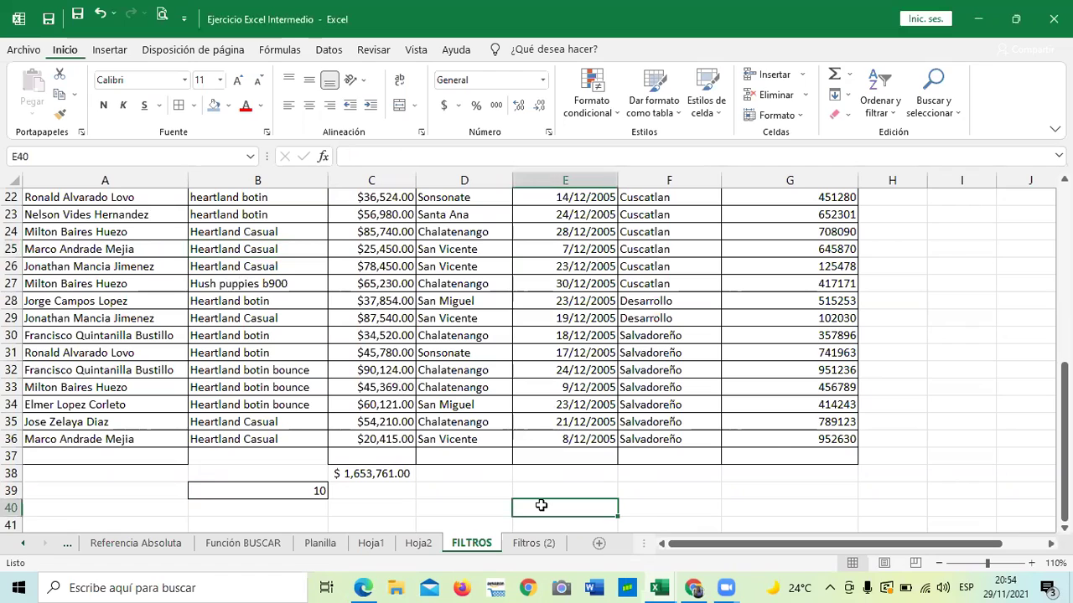
{"action": "type", "text": "=con"}
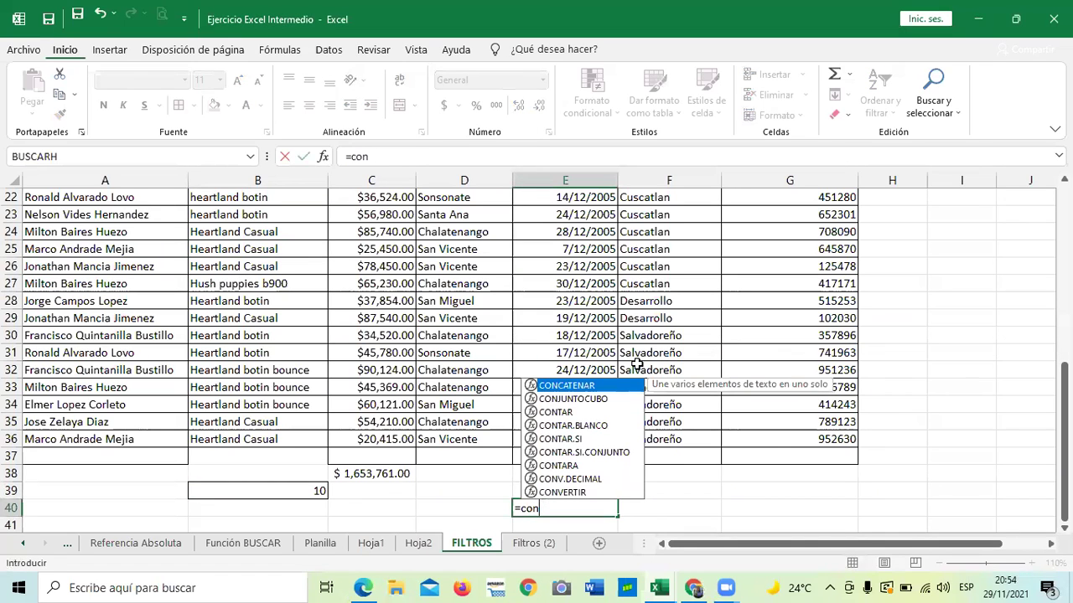
{"action": "left_click", "coordinate": [585, 412]}
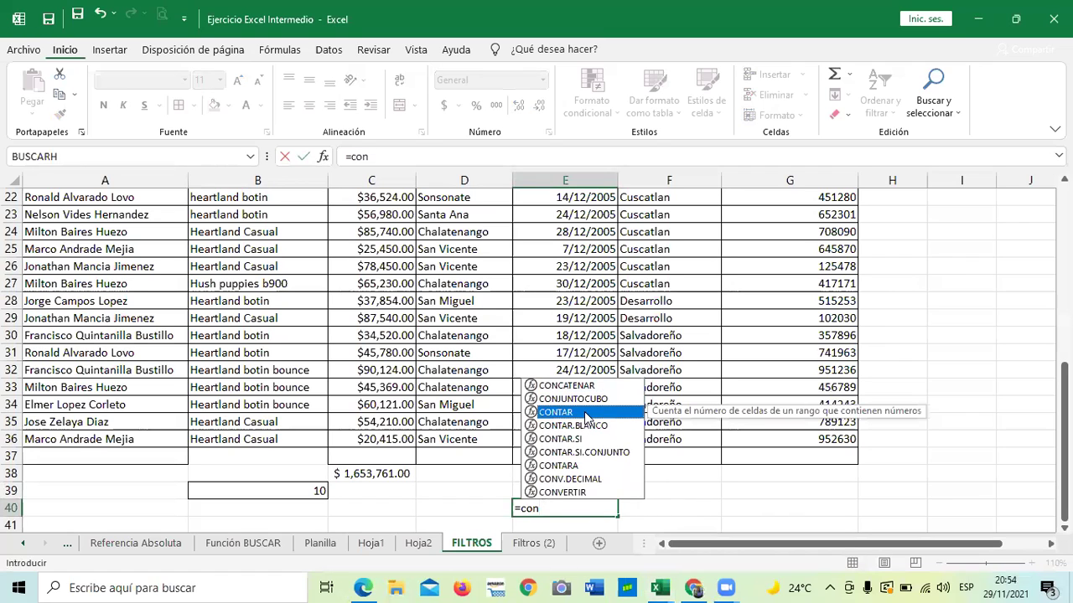
{"action": "left_click", "coordinate": [576, 427]}
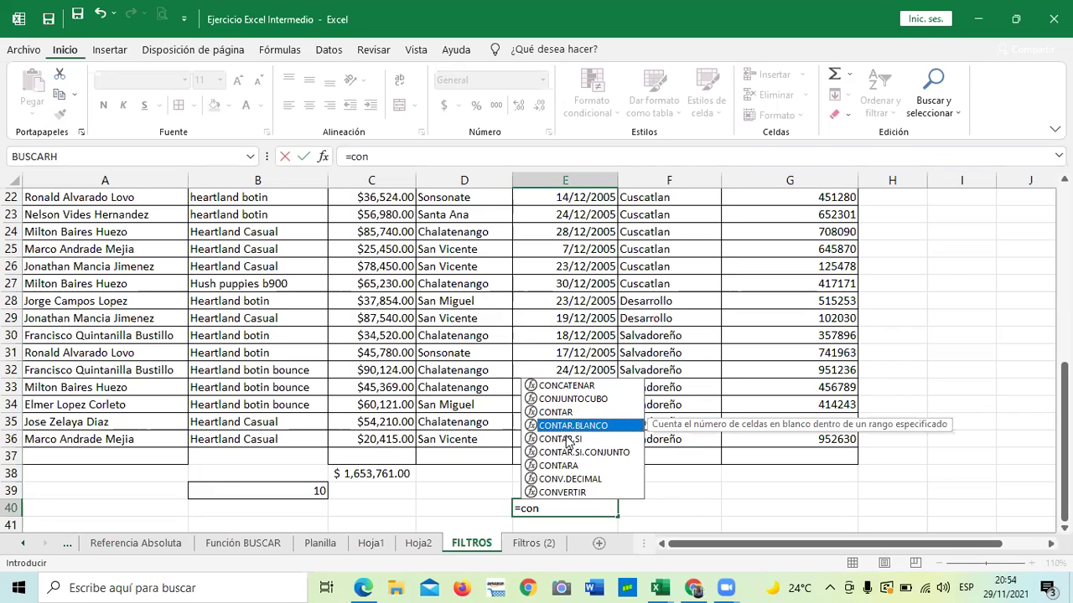
{"action": "left_click", "coordinate": [553, 466]}
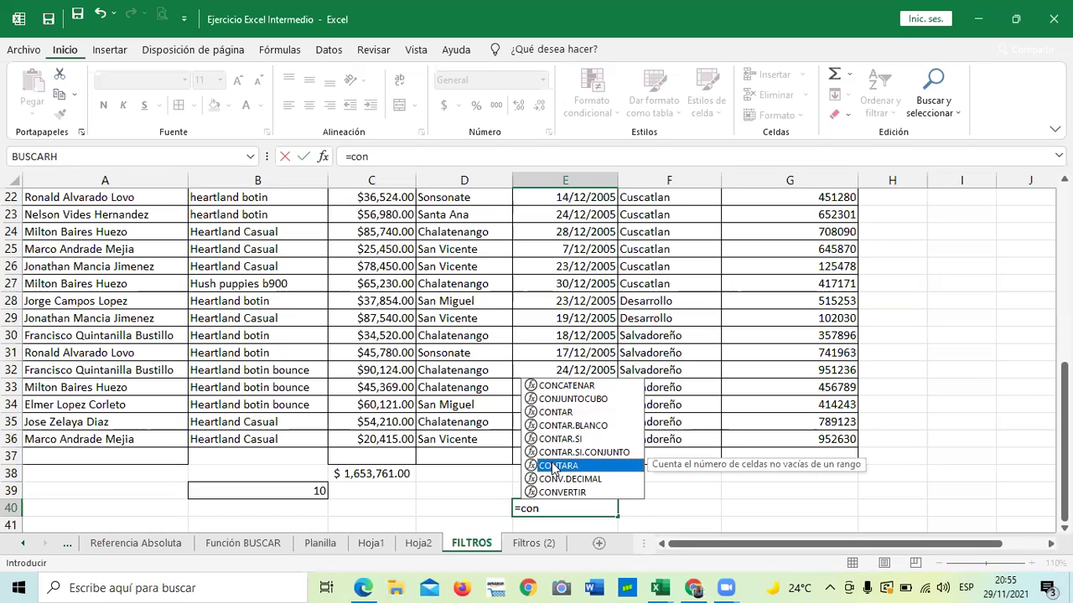
{"action": "left_click", "coordinate": [677, 491]}
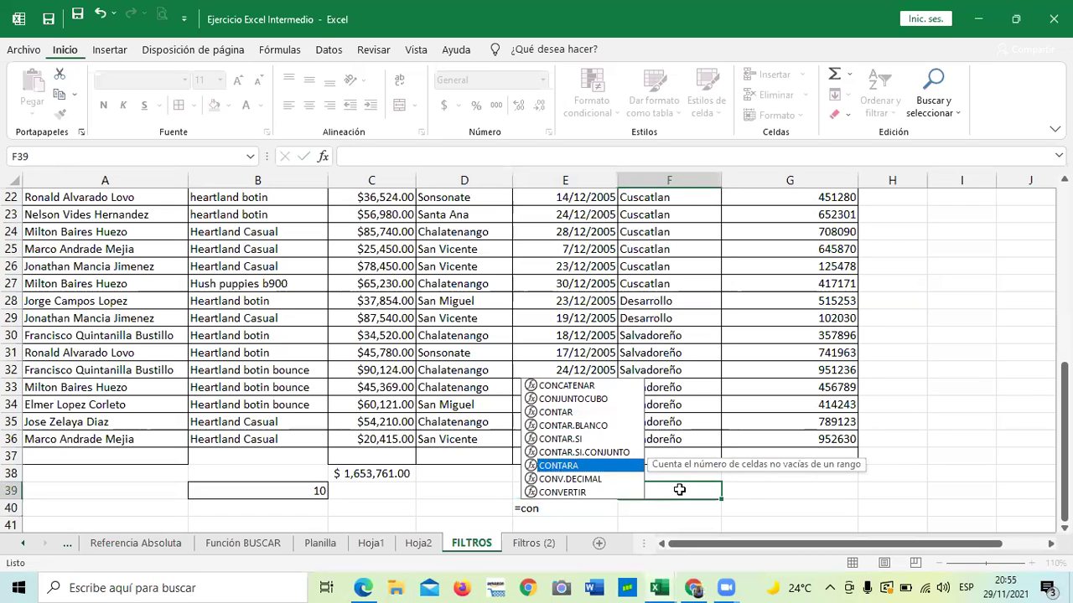
{"action": "left_click", "coordinate": [747, 493]}
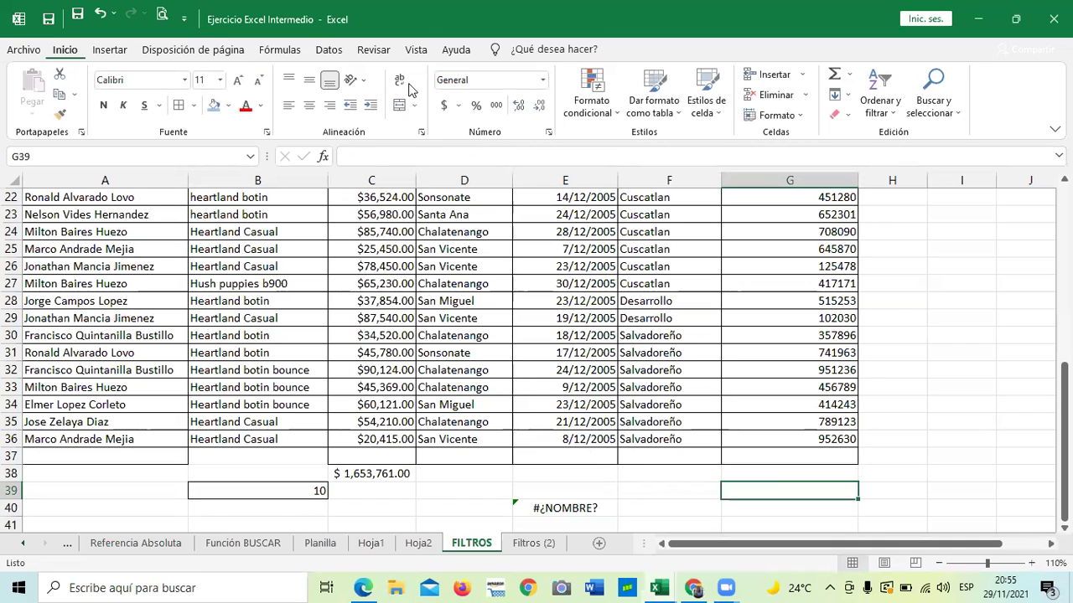
- Clear the incomplete =con formula from cell E40 below the FILTROS table
{"action": "left_click", "coordinate": [487, 501]}
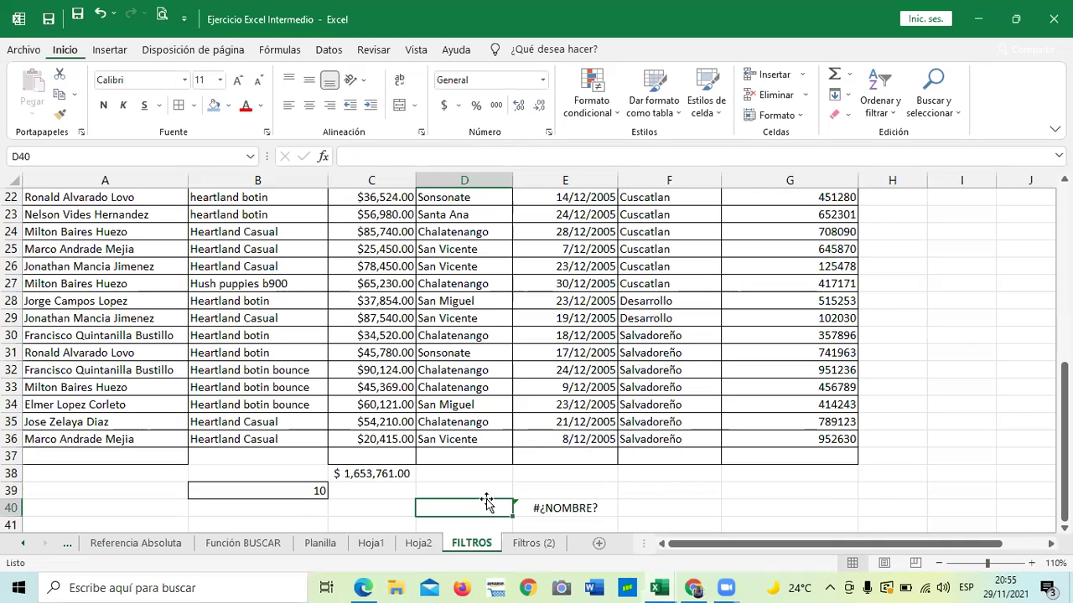
{"action": "scroll", "coordinate": [492, 479], "scroll_direction": "down", "scroll_amount": 3}
{"action": "scroll", "coordinate": [493, 479], "scroll_direction": "up", "scroll_amount": 1}
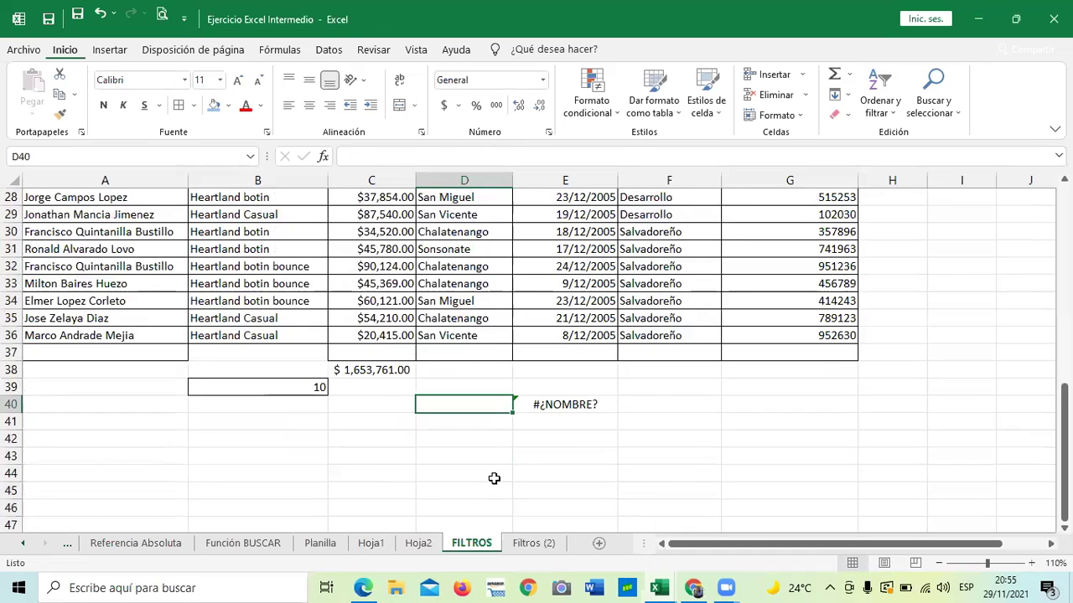
{"action": "left_click", "coordinate": [560, 404]}
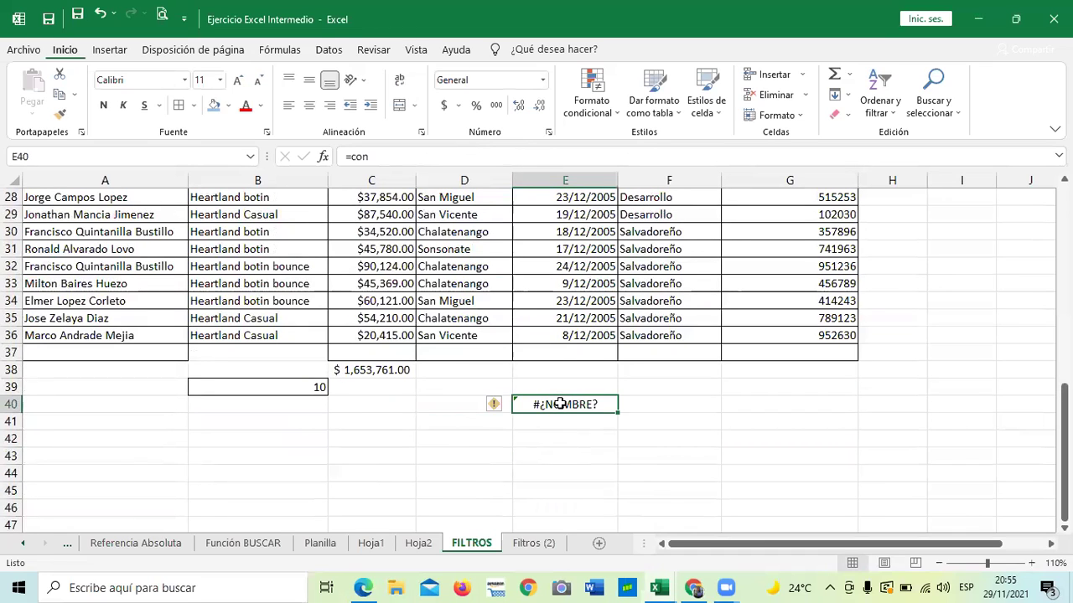
{"action": "key", "text": "Delete"}
{"action": "left_click", "coordinate": [410, 428]}
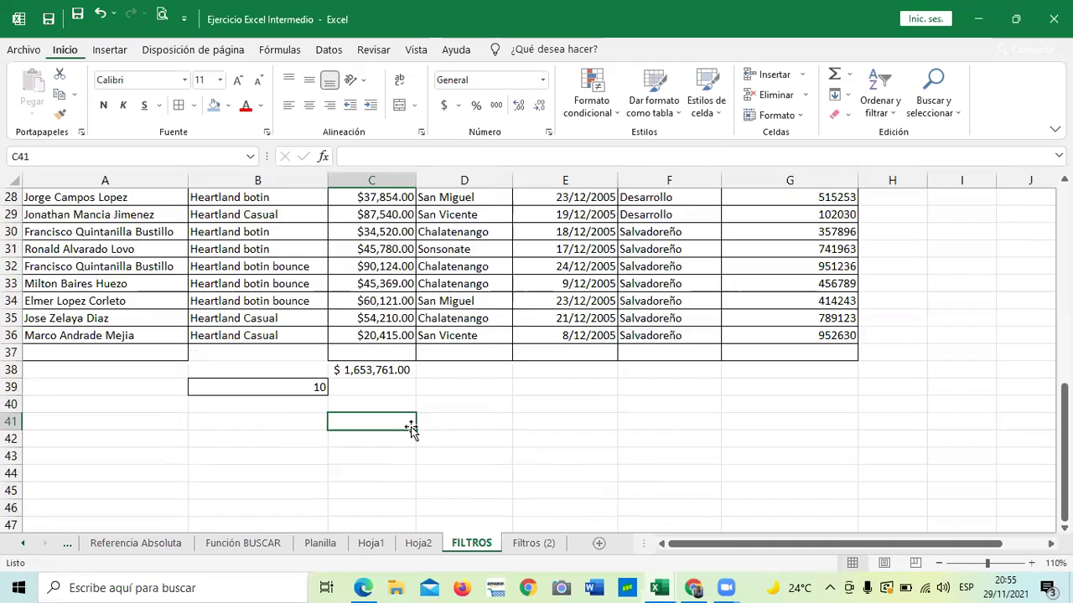
- Switch to the 2.4 Fórmulas y funciones básicas workbook and look over its Función INDICE 1 (2) sheet
{"action": "scroll", "coordinate": [409, 423], "scroll_direction": "up", "scroll_amount": 5}
{"action": "scroll", "coordinate": [409, 410], "scroll_direction": "up", "scroll_amount": 4}
{"action": "scroll", "coordinate": [409, 410], "scroll_direction": "down", "scroll_amount": 2}
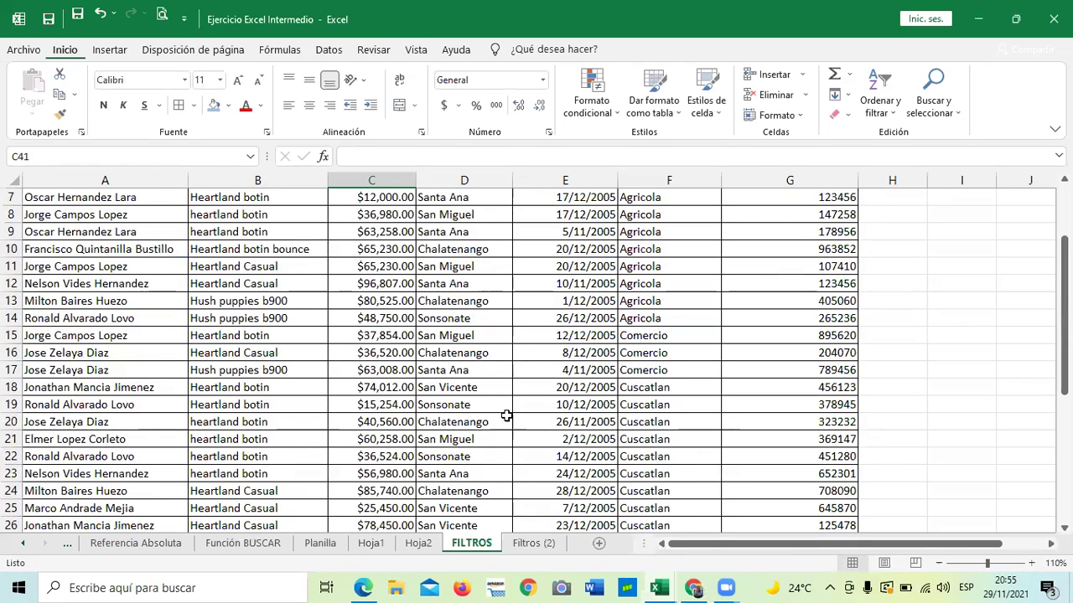
{"action": "scroll", "coordinate": [507, 411], "scroll_direction": "down", "scroll_amount": 3}
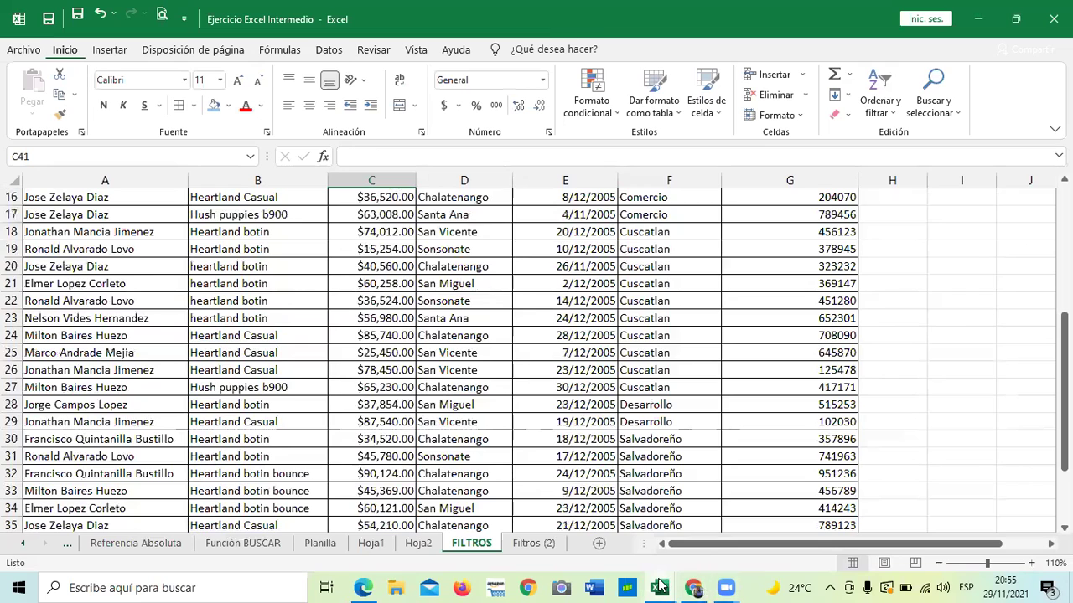
{"action": "mouse_move", "coordinate": [660, 588]}
{"action": "left_click", "coordinate": [785, 512]}
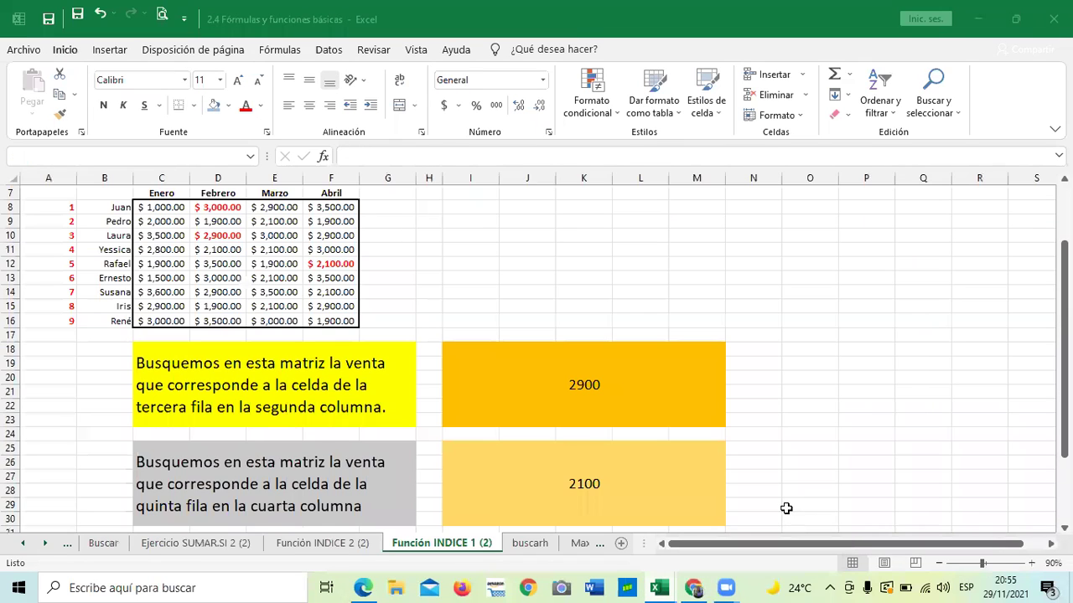
{"action": "left_click", "coordinate": [735, 265]}
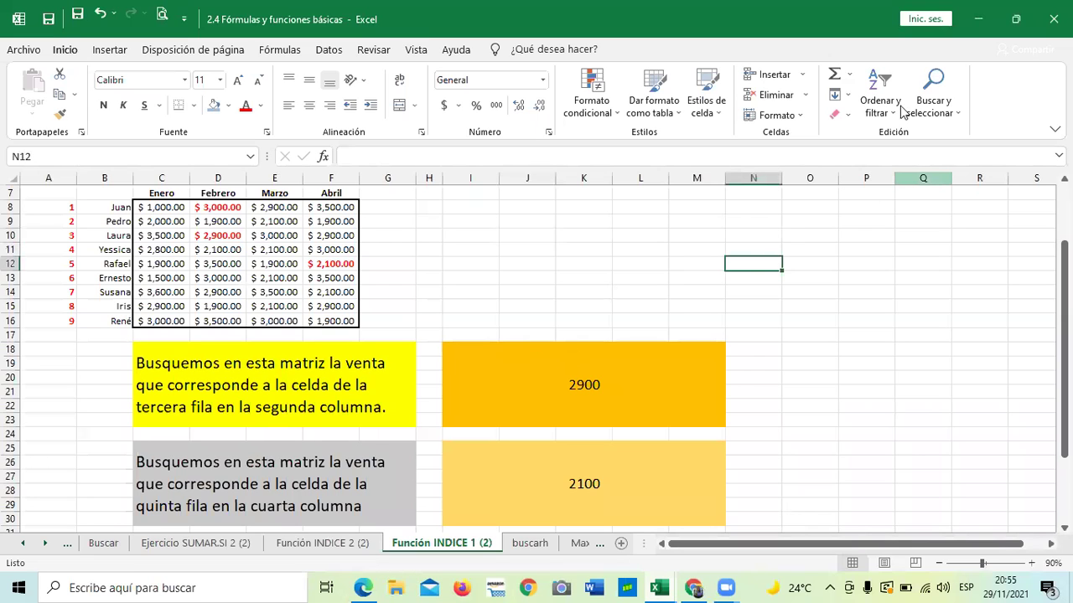
{"action": "scroll", "coordinate": [388, 299], "scroll_direction": "up", "scroll_amount": 2}
{"action": "scroll", "coordinate": [390, 304], "scroll_direction": "down", "scroll_amount": 3}
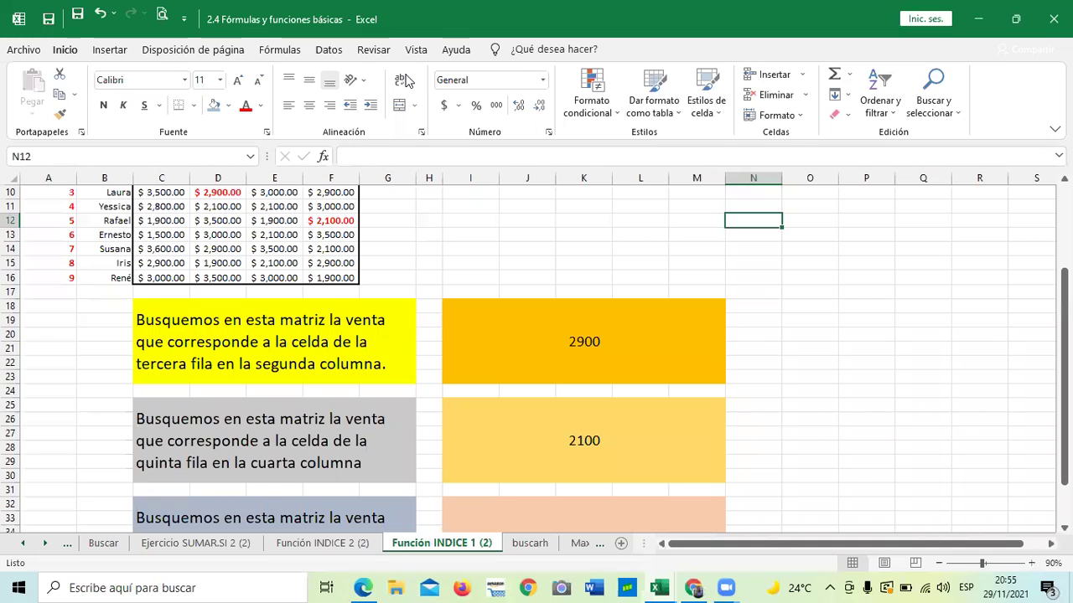
{"action": "left_click", "coordinate": [501, 238]}
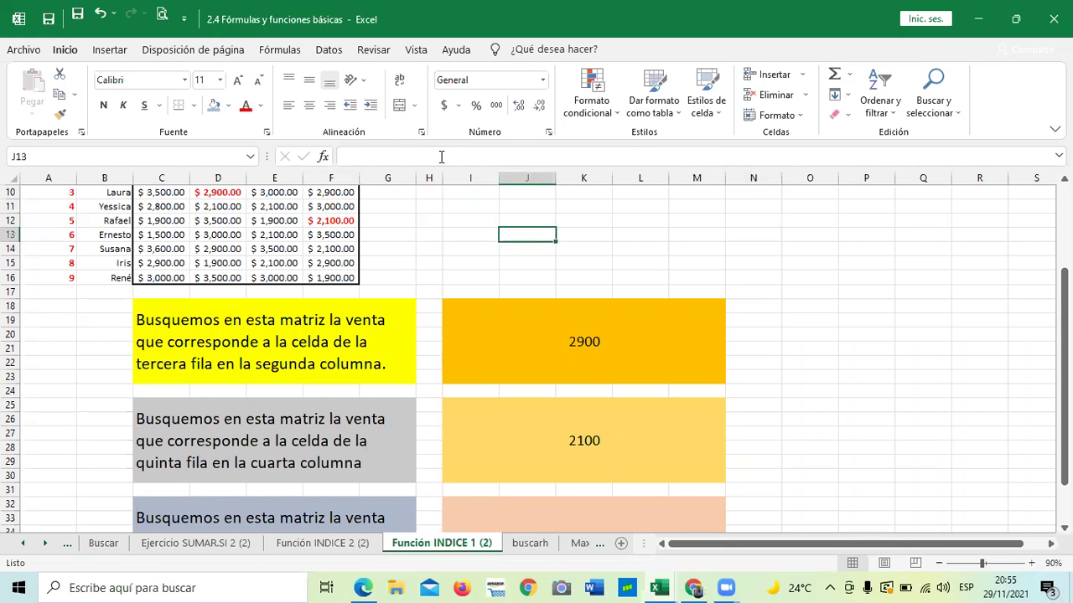
- Inspect the SUMAR.SI formulas for the lunes to miércoles visit totals on the Ejercicio SUMAR.SI 2 (2) sheet
{"action": "left_click", "coordinate": [241, 545]}
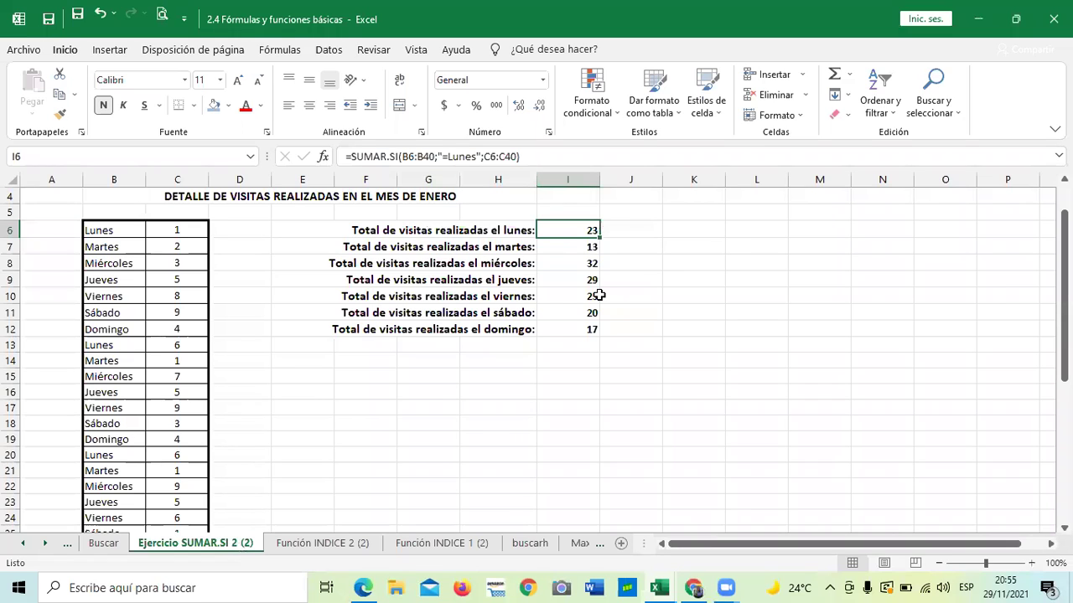
{"action": "key", "text": "Down"}
{"action": "key", "text": "Down"}
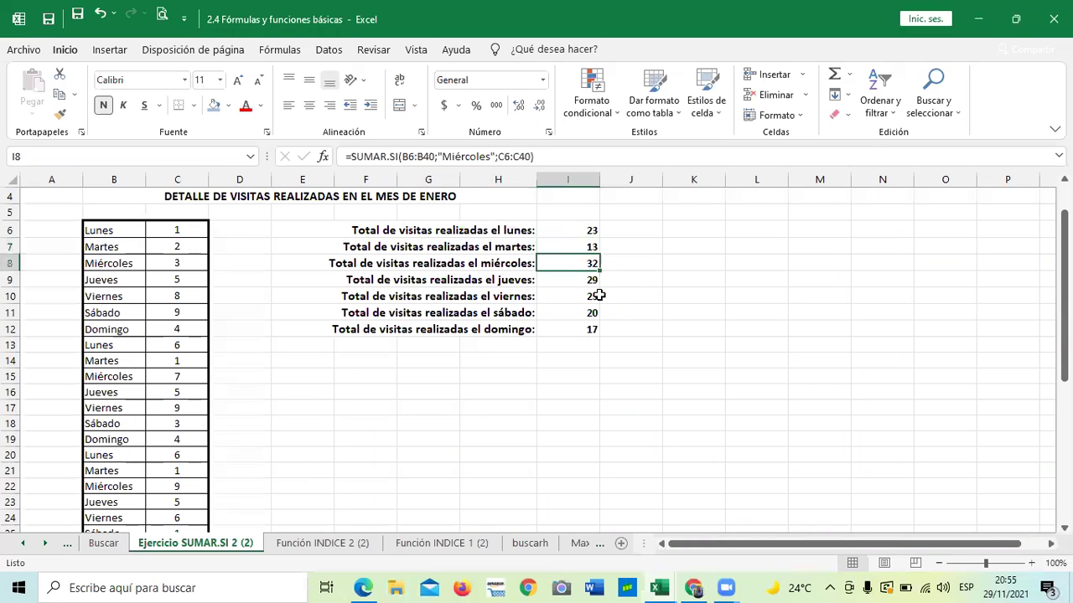
- Review the VENTAS AÑO 1 and VENTAS AÑO 2 tables and the lookup exercises on the Función INDICE 2 (2) sheet
{"action": "left_click", "coordinate": [352, 545]}
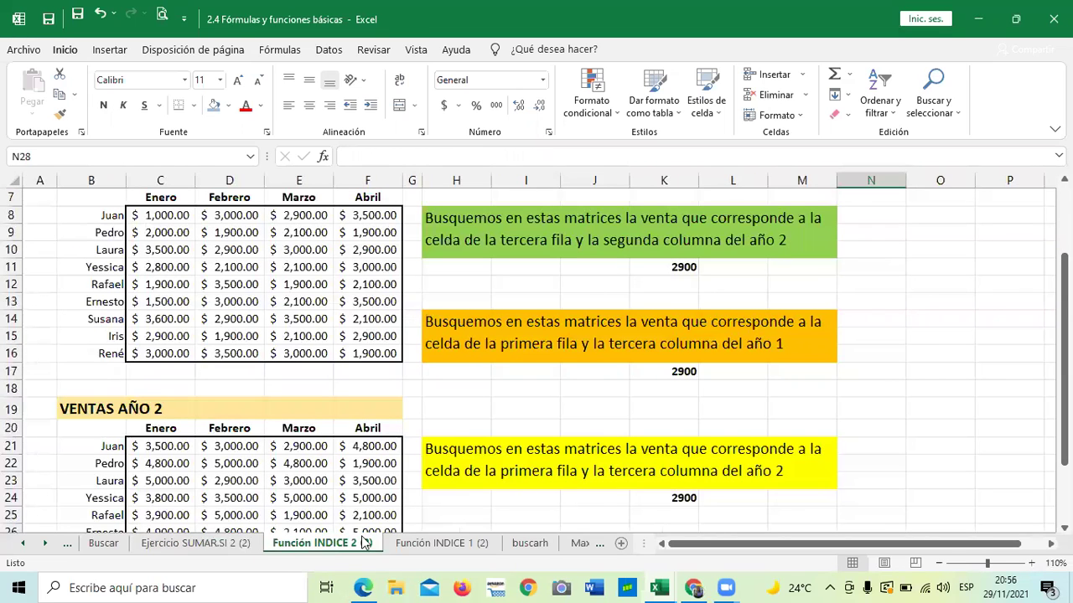
{"action": "scroll", "coordinate": [500, 421], "scroll_direction": "down", "scroll_amount": 1}
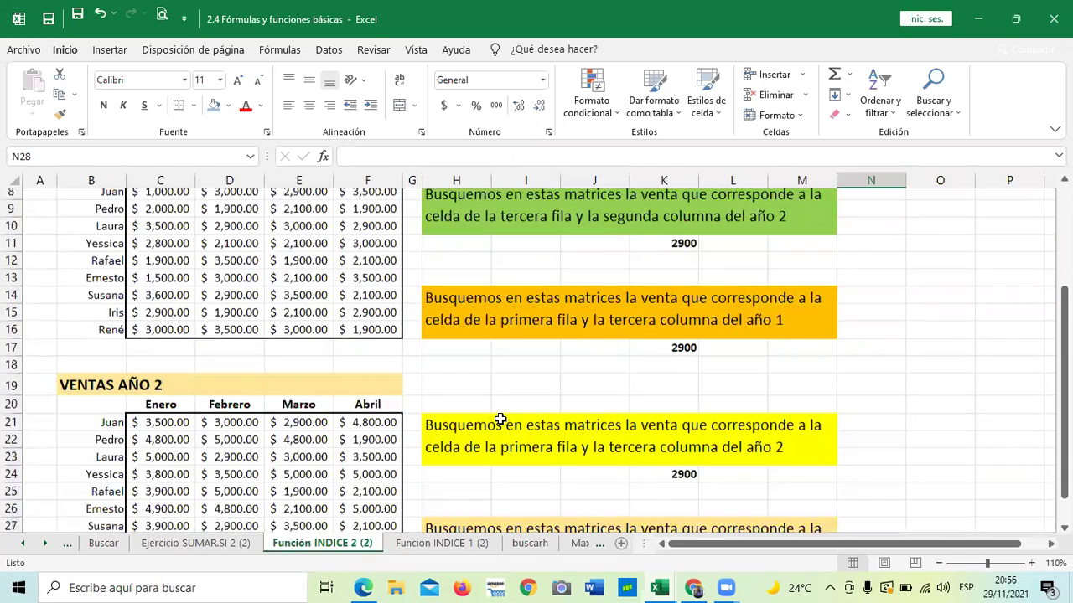
{"action": "scroll", "coordinate": [507, 417], "scroll_direction": "down", "scroll_amount": 2}
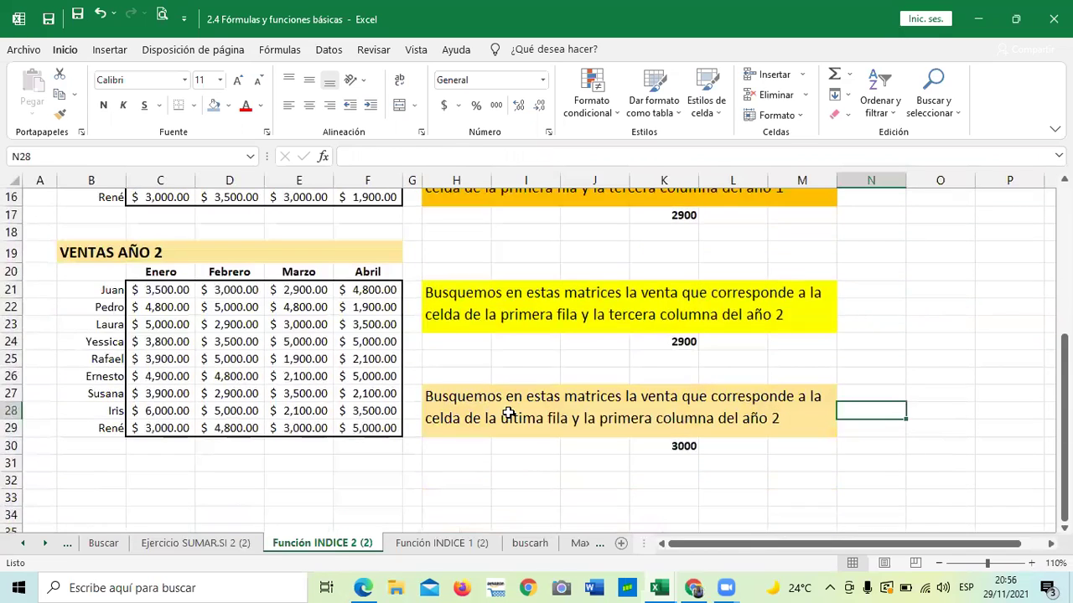
{"action": "scroll", "coordinate": [511, 416], "scroll_direction": "up", "scroll_amount": 3}
{"action": "scroll", "coordinate": [511, 415], "scroll_direction": "up", "scroll_amount": 2}
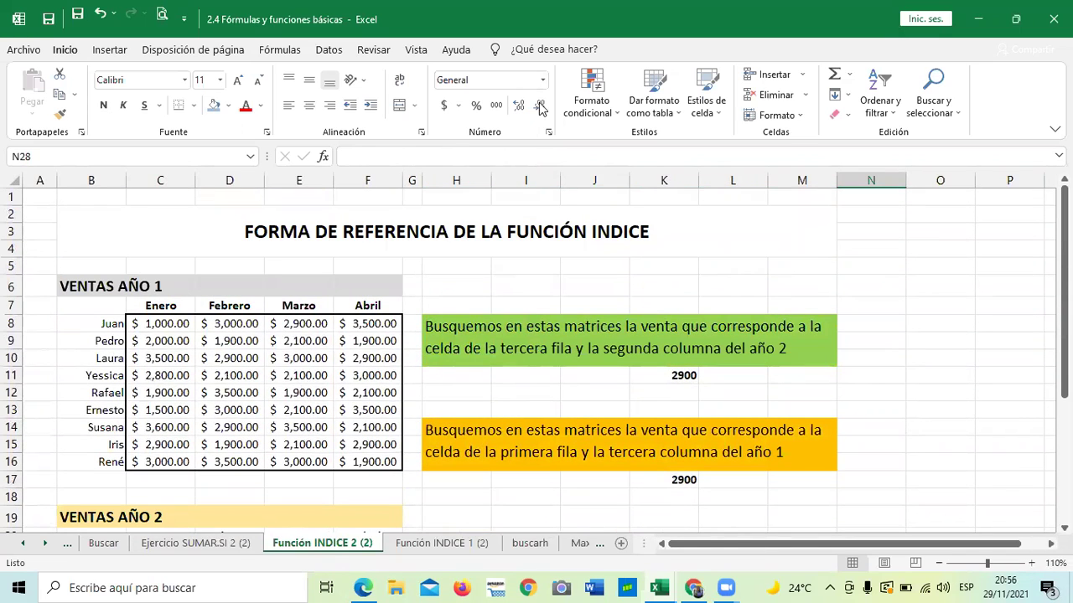
{"action": "left_click", "coordinate": [753, 253]}
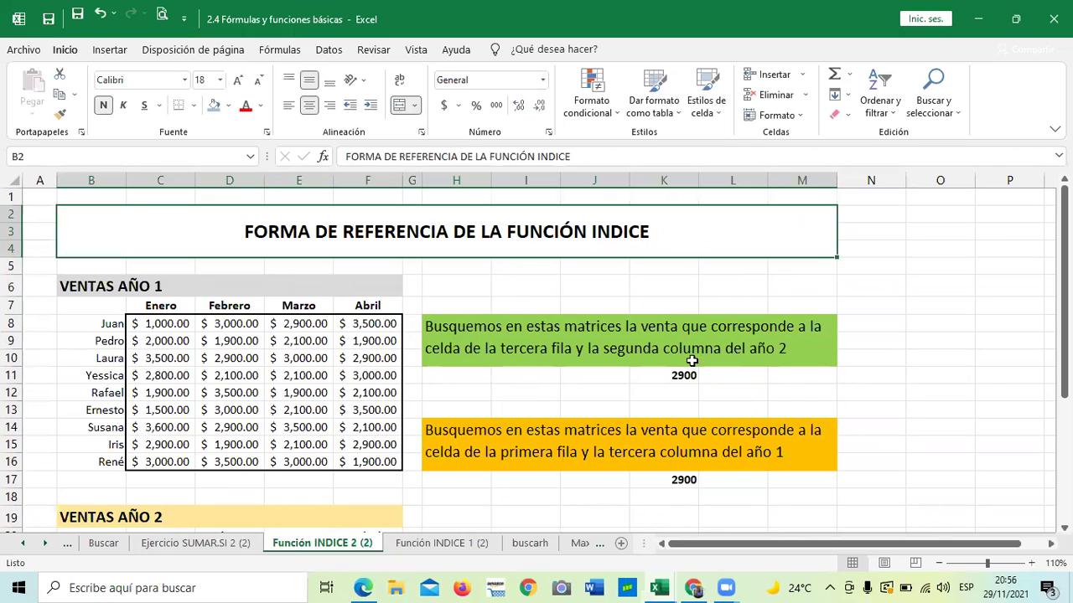
{"action": "scroll", "coordinate": [691, 362], "scroll_direction": "down", "scroll_amount": 1}
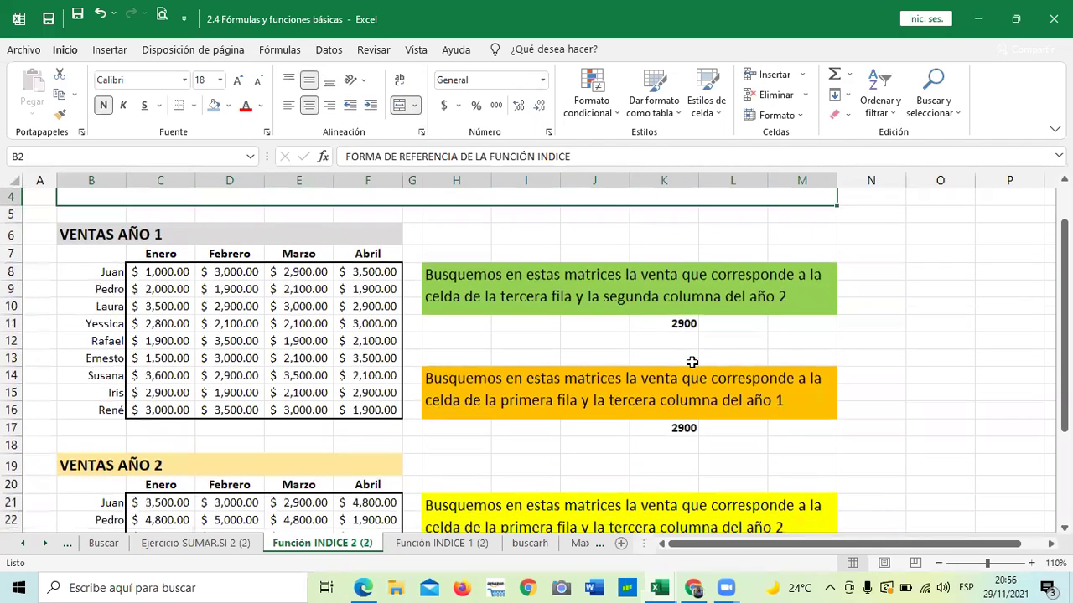
{"action": "scroll", "coordinate": [691, 362], "scroll_direction": "down", "scroll_amount": 1}
{"action": "scroll", "coordinate": [692, 362], "scroll_direction": "up", "scroll_amount": 2}
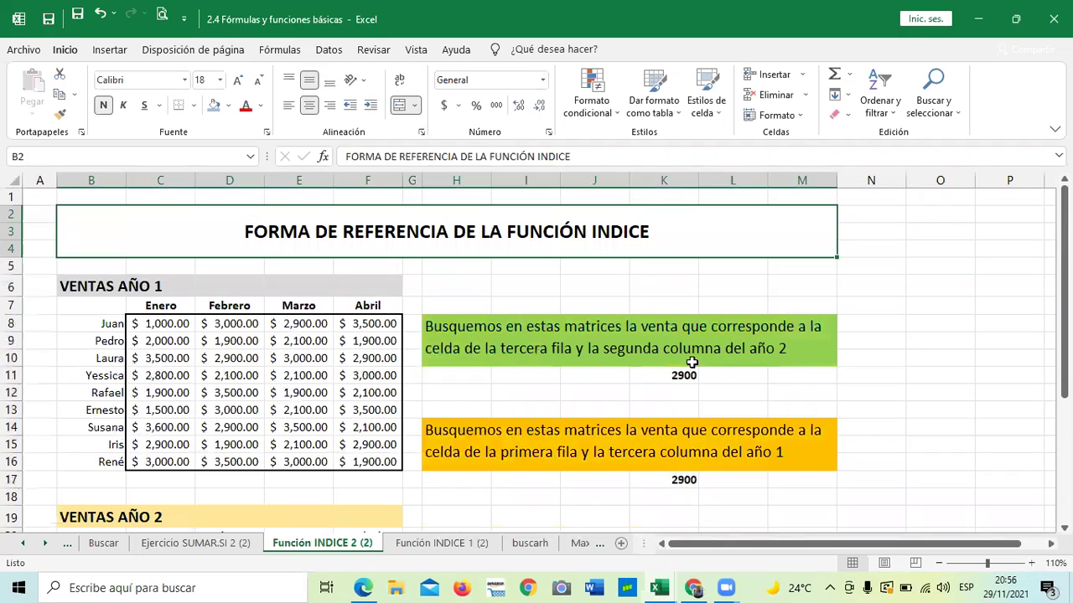
- Examine the INDICE matrix-form formulas in cells I18 and I25 on the Función INDICE 1 (2) sheet and compare them with their exercise texts
{"action": "left_click", "coordinate": [448, 543]}
{"action": "scroll", "coordinate": [557, 367], "scroll_direction": "up", "scroll_amount": 3}
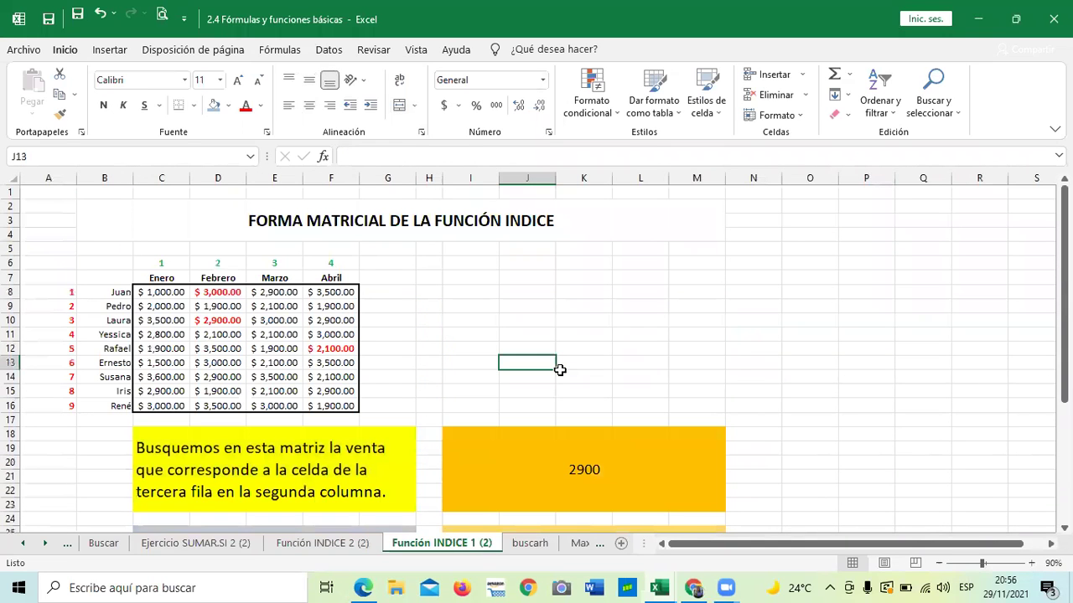
{"action": "scroll", "coordinate": [579, 411], "scroll_direction": "down", "scroll_amount": 1}
{"action": "left_click", "coordinate": [584, 424]}
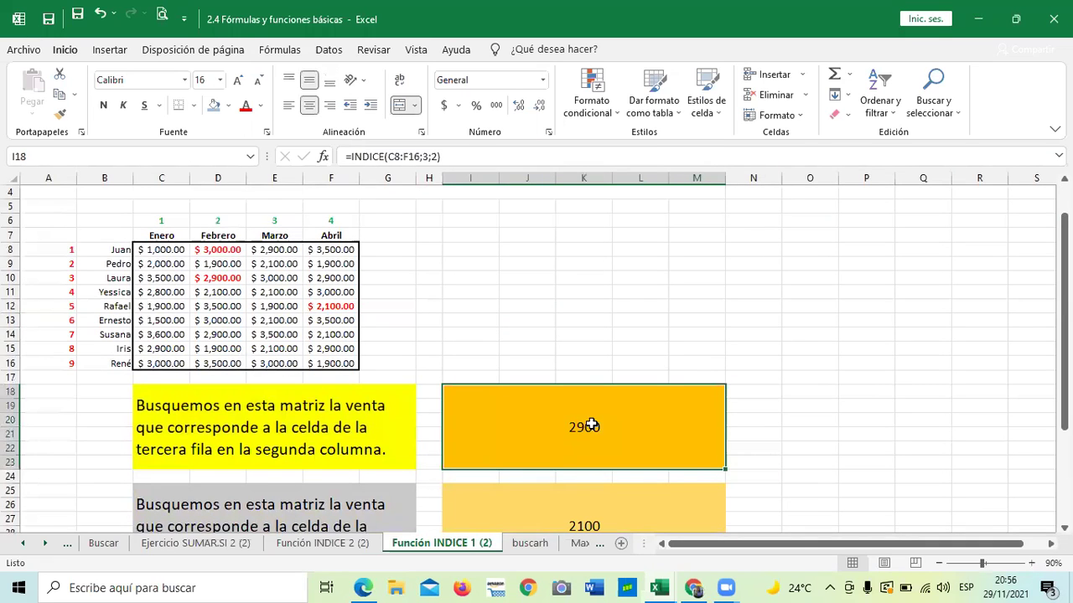
{"action": "scroll", "coordinate": [592, 425], "scroll_direction": "down", "scroll_amount": 2}
{"action": "left_click", "coordinate": [592, 425]}
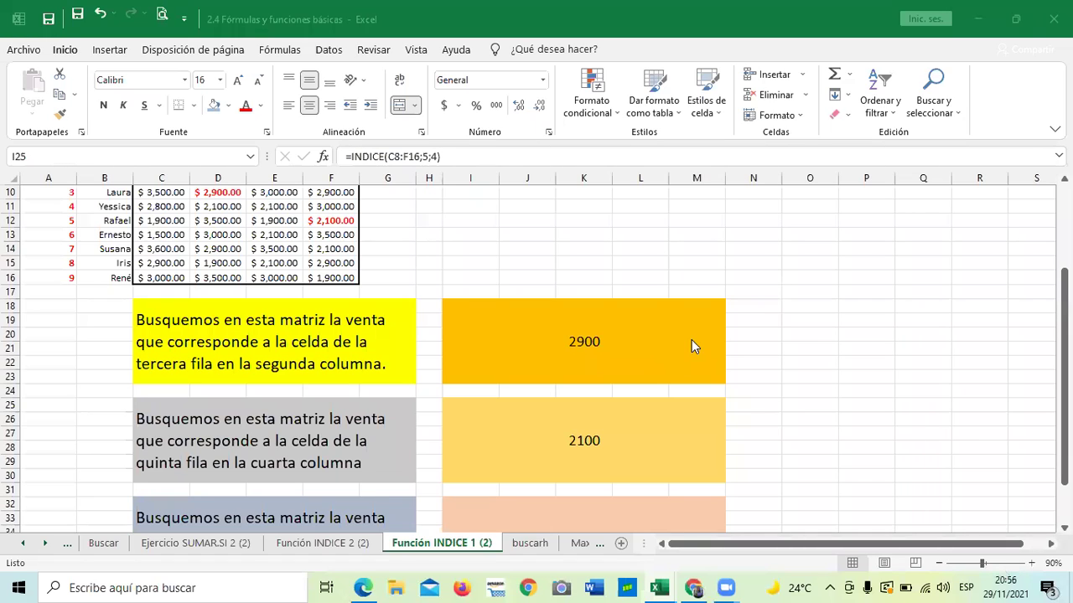
{"action": "left_click", "coordinate": [578, 350]}
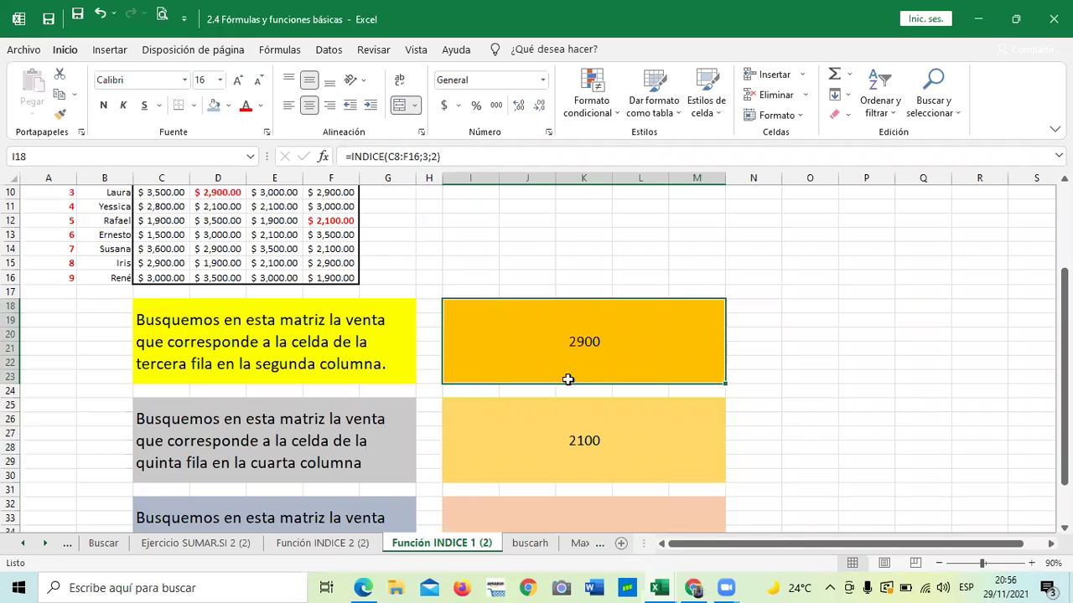
{"action": "left_click", "coordinate": [570, 442]}
{"action": "scroll", "coordinate": [571, 450], "scroll_direction": "down", "scroll_amount": 2}
{"action": "scroll", "coordinate": [571, 450], "scroll_direction": "down", "scroll_amount": 2}
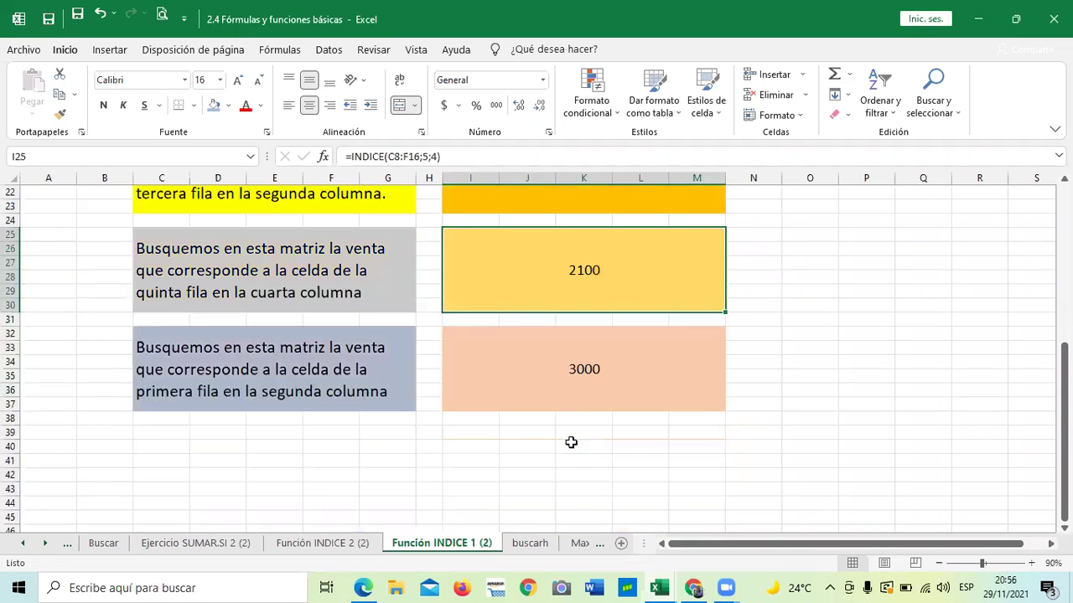
- Return to the Función INDICE 2 (2) sheet and read its reference-form exercises for año 1 and año 2
{"action": "left_click", "coordinate": [352, 545]}
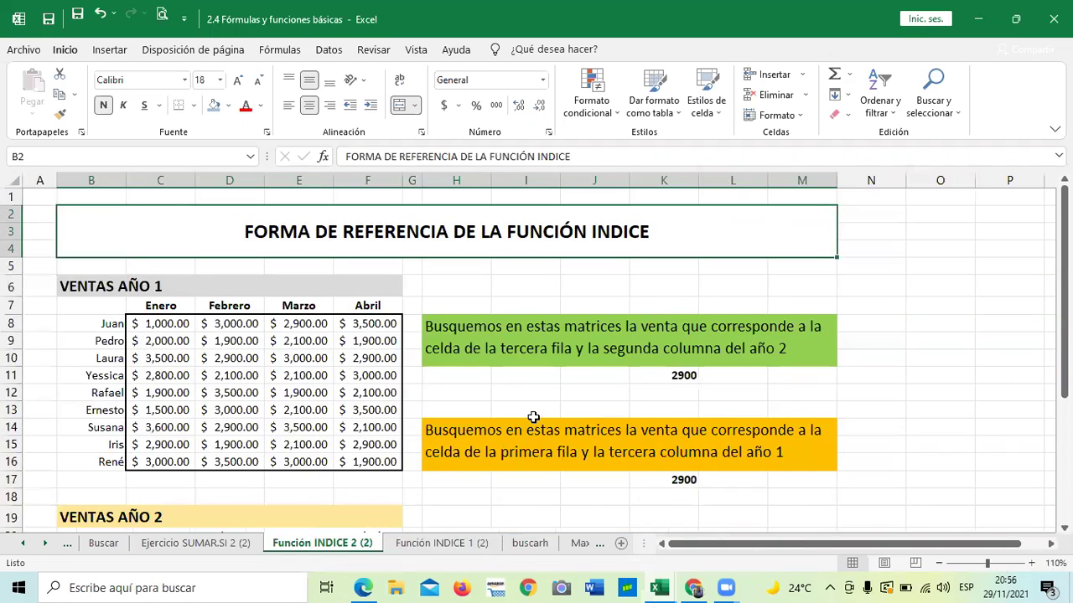
{"action": "scroll", "coordinate": [535, 415], "scroll_direction": "down", "scroll_amount": 4}
{"action": "scroll", "coordinate": [534, 416], "scroll_direction": "down", "scroll_amount": 2}
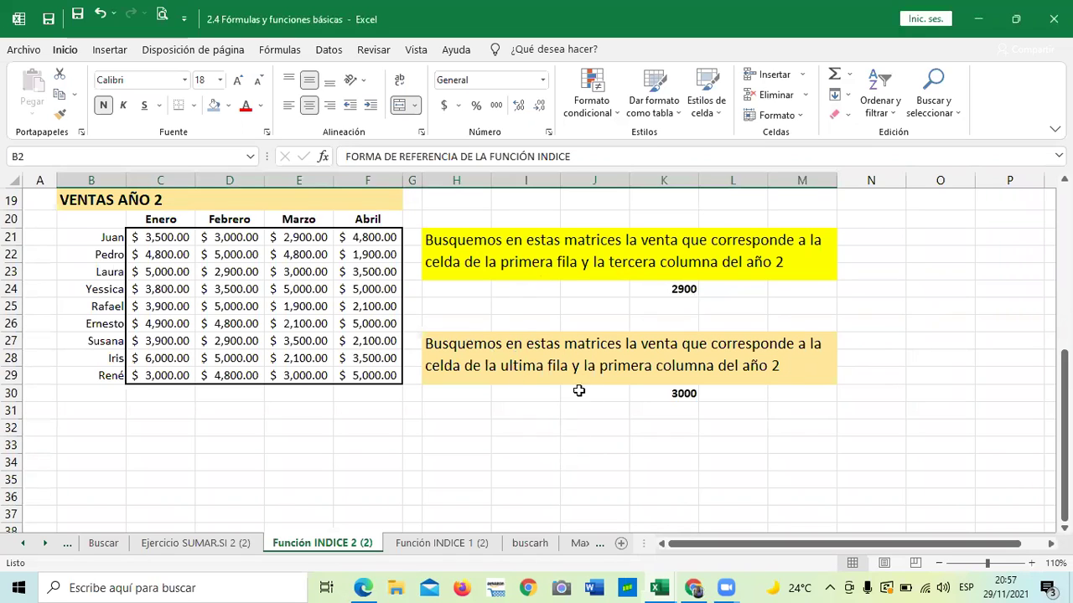
{"action": "left_click", "coordinate": [742, 429]}
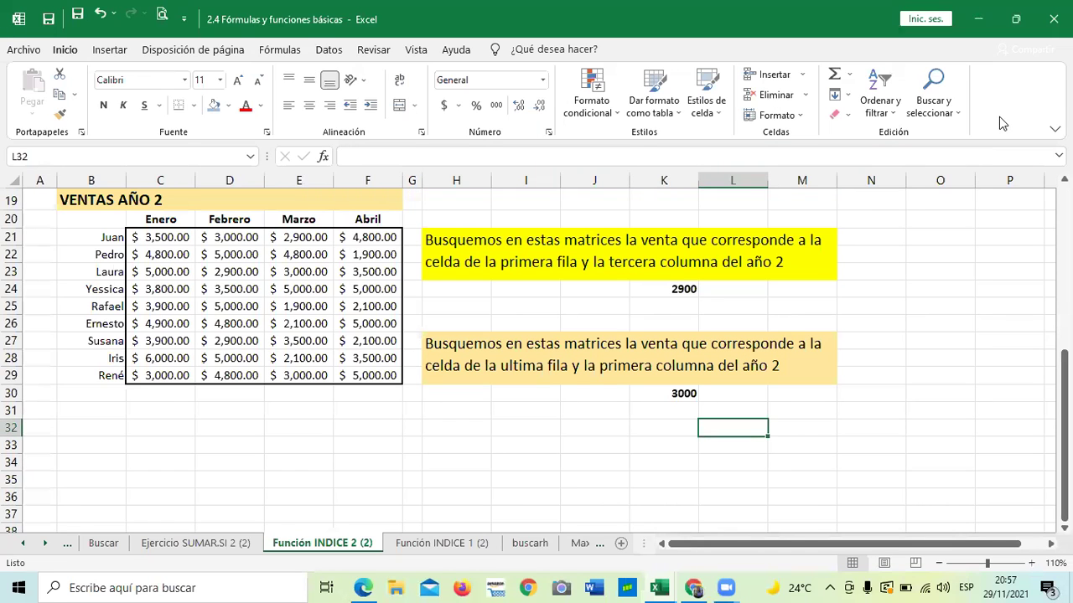
{"action": "scroll", "coordinate": [692, 379], "scroll_direction": "up", "scroll_amount": 5}
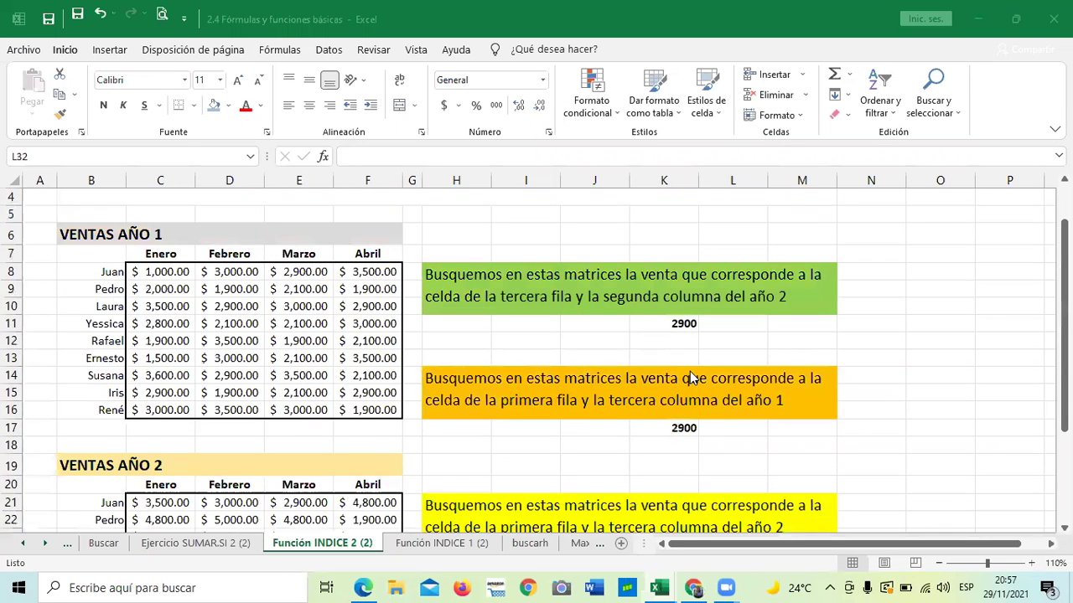
{"action": "scroll", "coordinate": [692, 378], "scroll_direction": "up", "scroll_amount": 1}
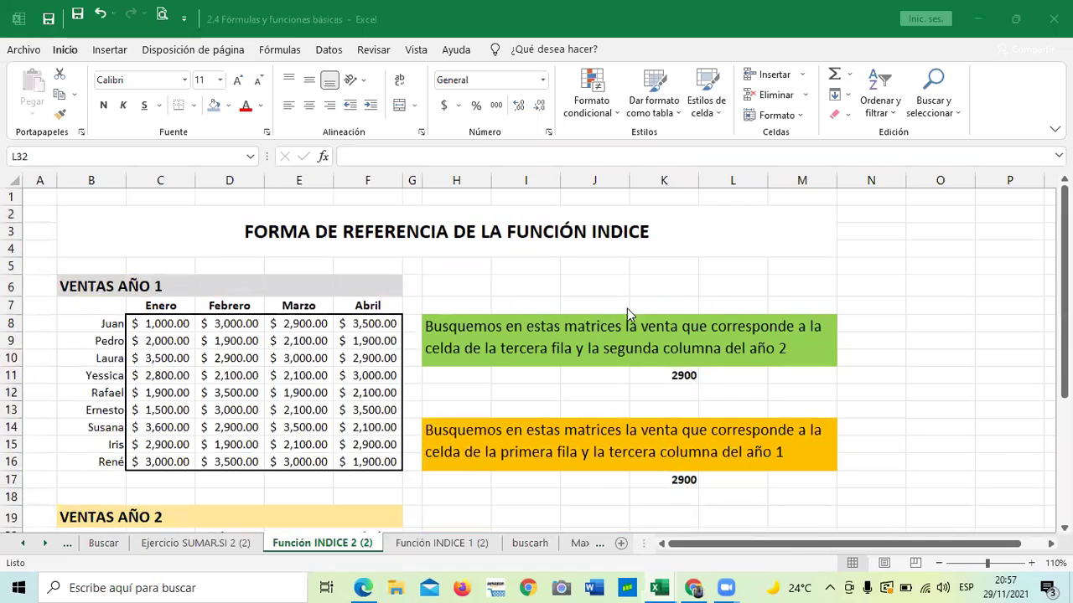
- Compare the INDICE formula in cell K11 with the two sales tables it references
{"action": "left_click", "coordinate": [680, 374]}
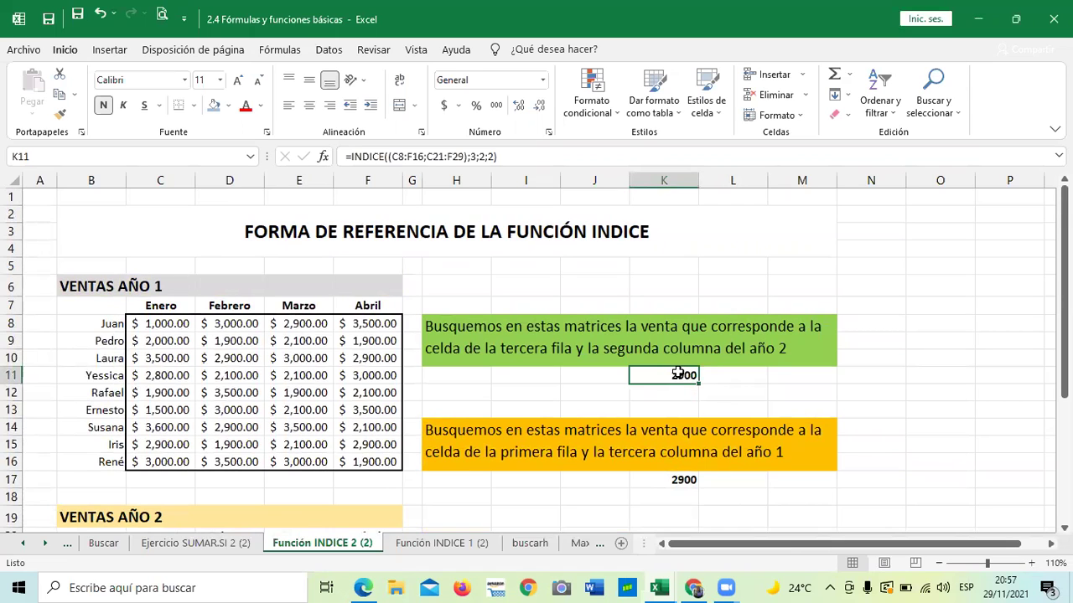
{"action": "scroll", "coordinate": [679, 373], "scroll_direction": "down", "scroll_amount": 4}
{"action": "scroll", "coordinate": [637, 369], "scroll_direction": "up", "scroll_amount": 4}
{"action": "scroll", "coordinate": [508, 268], "scroll_direction": "down", "scroll_amount": 3}
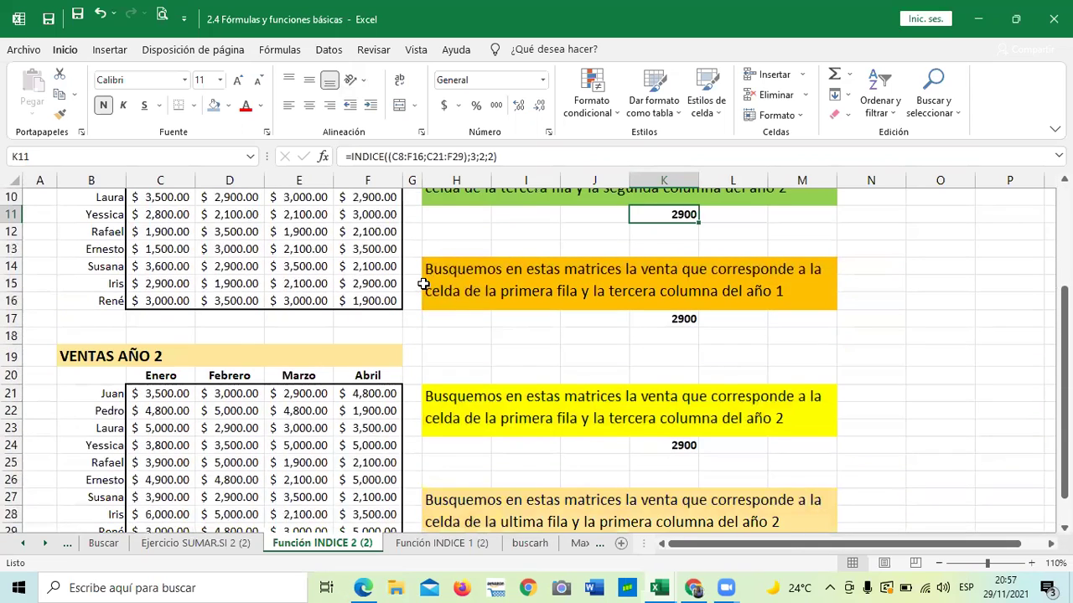
{"action": "scroll", "coordinate": [423, 282], "scroll_direction": "up", "scroll_amount": 2}
{"action": "scroll", "coordinate": [424, 282], "scroll_direction": "down", "scroll_amount": 4}
{"action": "scroll", "coordinate": [423, 283], "scroll_direction": "down", "scroll_amount": 2}
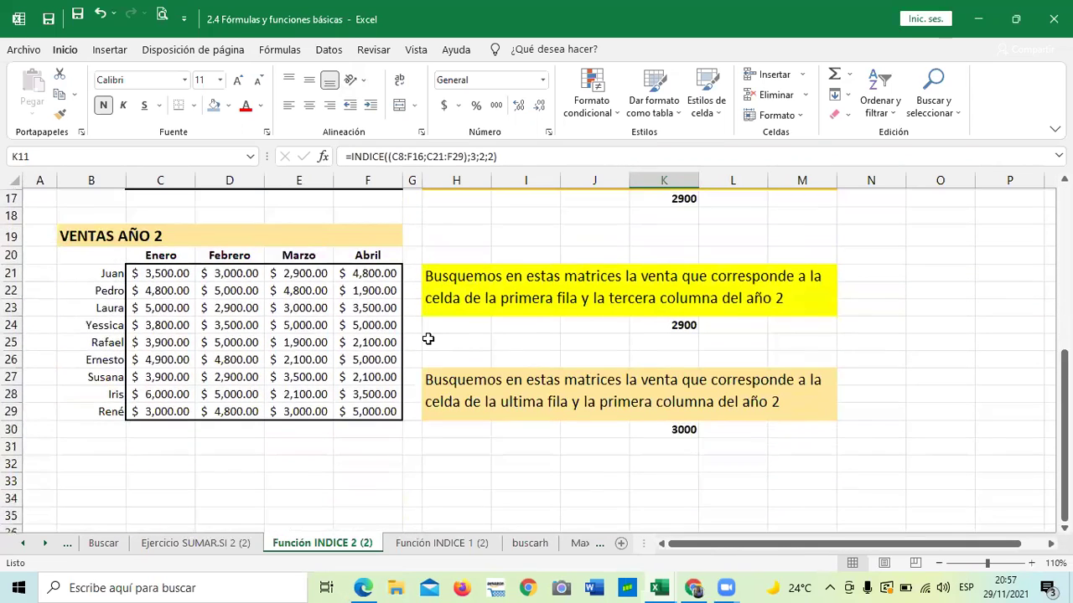
- Look over the LISTADO DE GANADORES on the buscarh sheet and inspect the Premio formulas in C4 and C5
{"action": "left_click", "coordinate": [519, 543]}
{"action": "scroll", "coordinate": [583, 332], "scroll_direction": "down", "scroll_amount": 1}
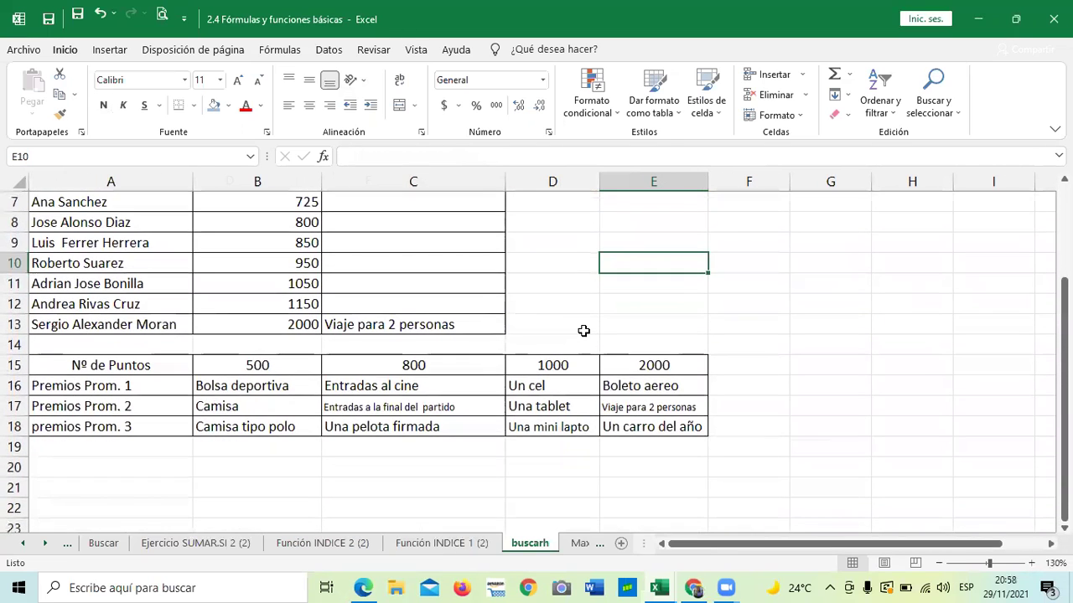
{"action": "scroll", "coordinate": [583, 331], "scroll_direction": "up", "scroll_amount": 2}
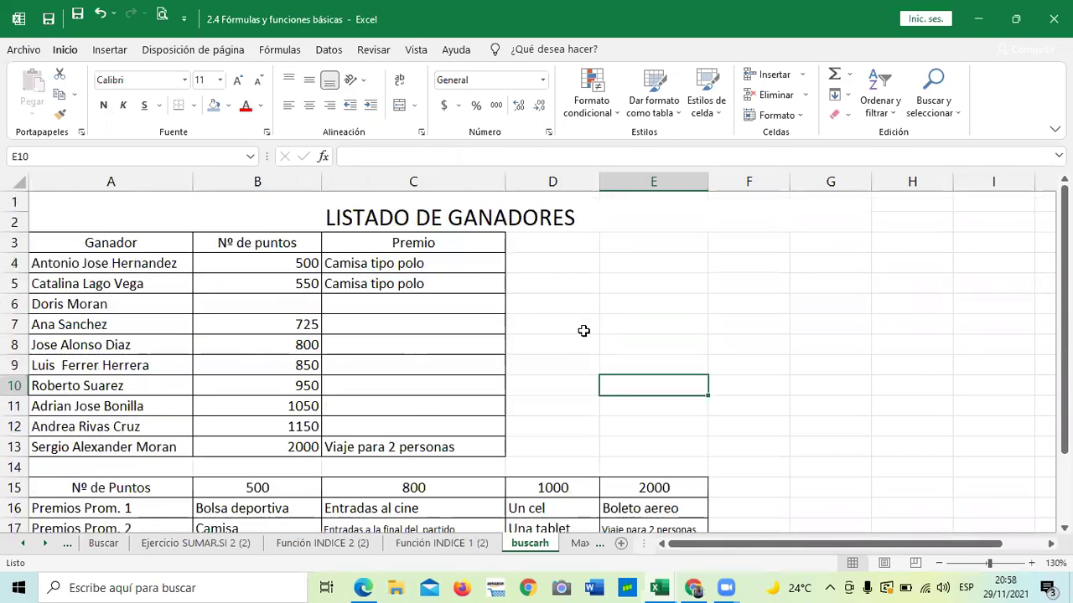
{"action": "left_click", "coordinate": [444, 261]}
{"action": "left_click", "coordinate": [438, 282]}
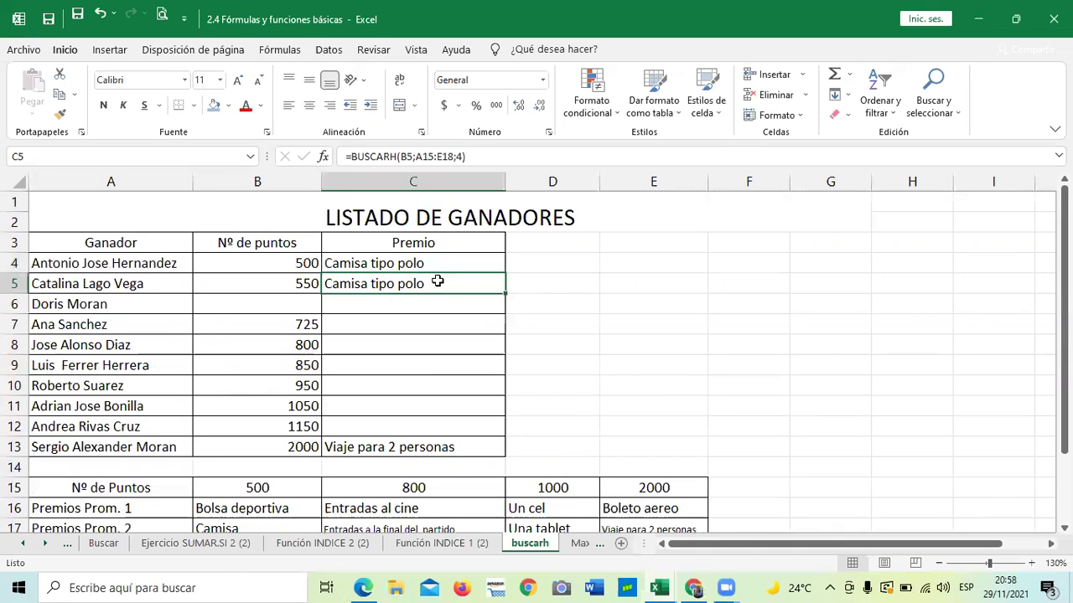
- Examine the prize table on the buscarh sheet, inspecting the three promotion prizes for 2000 points in cells E16 to E18
{"action": "scroll", "coordinate": [626, 397], "scroll_direction": "down", "scroll_amount": 2}
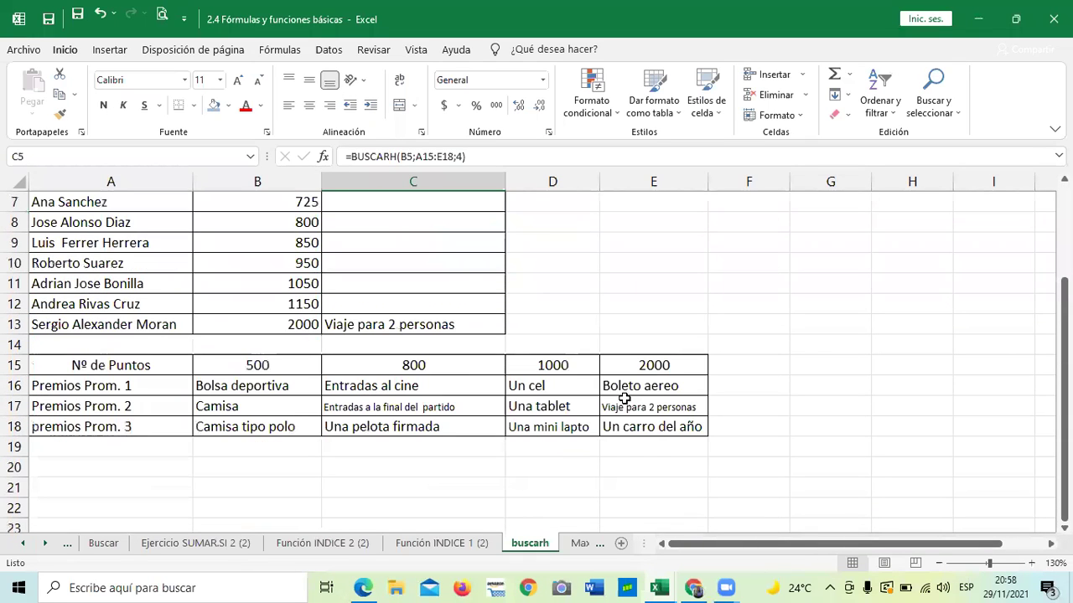
{"action": "left_click", "coordinate": [642, 387]}
{"action": "left_click", "coordinate": [634, 405]}
{"action": "left_click", "coordinate": [632, 425]}
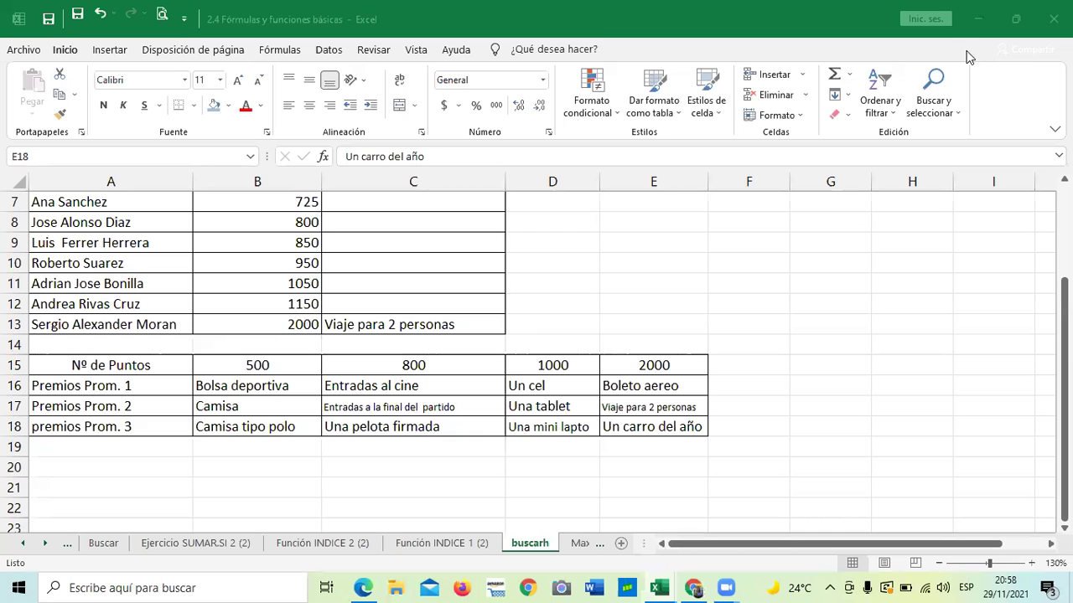
{"action": "scroll", "coordinate": [543, 239], "scroll_direction": "down", "scroll_amount": 3}
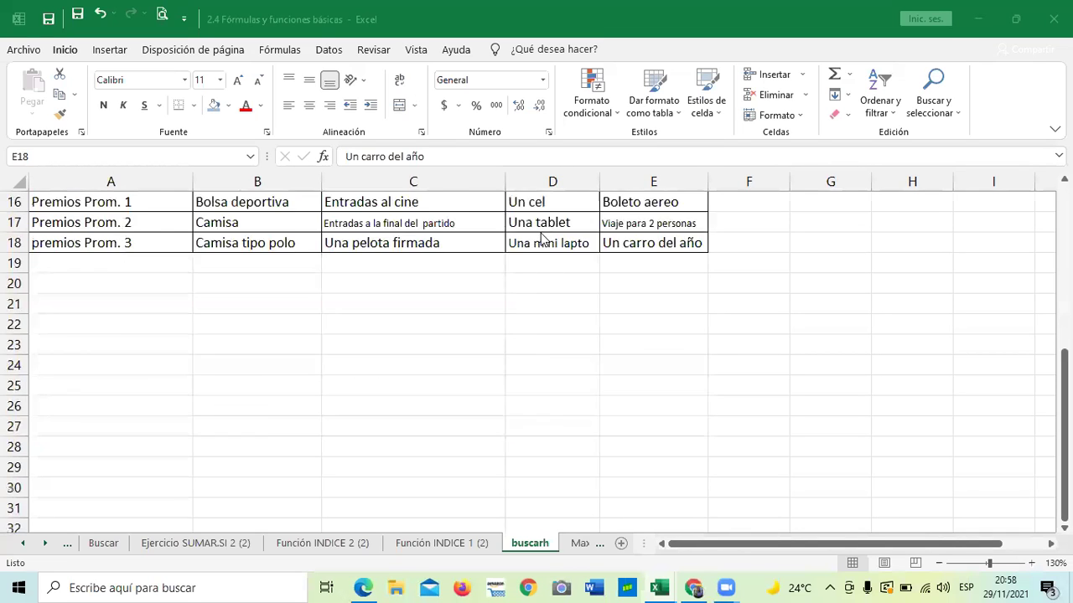
{"action": "scroll", "coordinate": [543, 239], "scroll_direction": "up", "scroll_amount": 4}
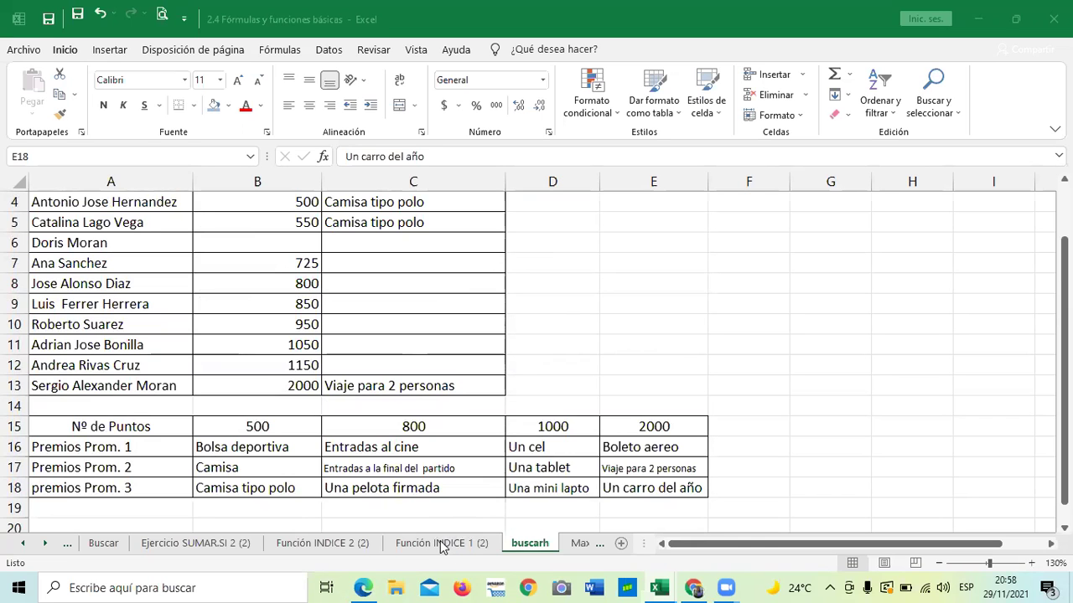
- Reopen the Función INDICE 2 (2) sheet and review the VENTAS AÑO 1 and VENTAS AÑO 2 tables beside their exercise texts
{"action": "left_click", "coordinate": [342, 543]}
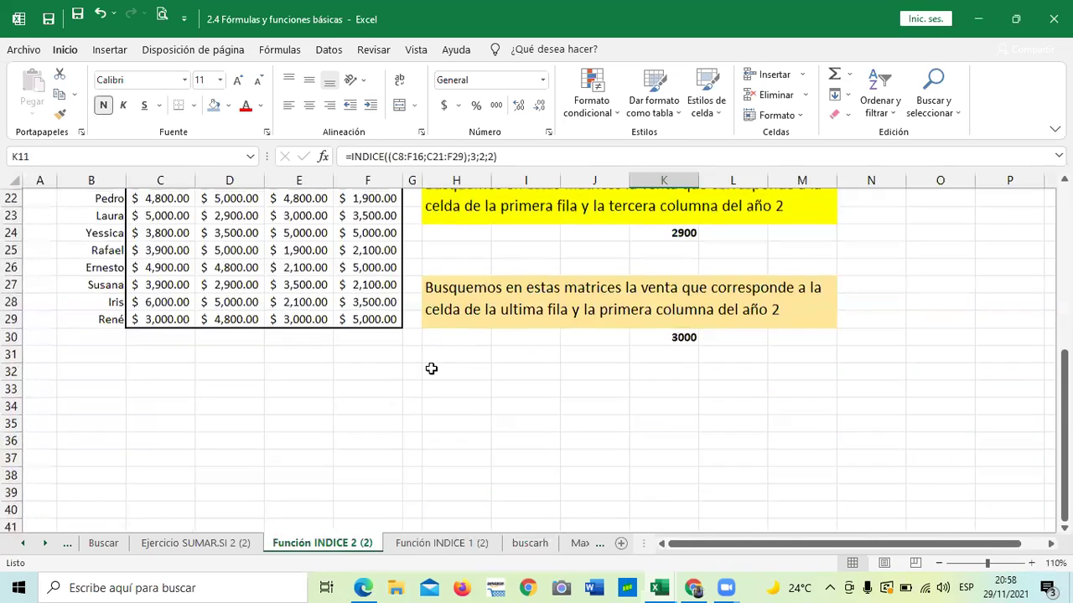
{"action": "scroll", "coordinate": [431, 367], "scroll_direction": "up", "scroll_amount": 7}
{"action": "scroll", "coordinate": [511, 341], "scroll_direction": "down", "scroll_amount": 1}
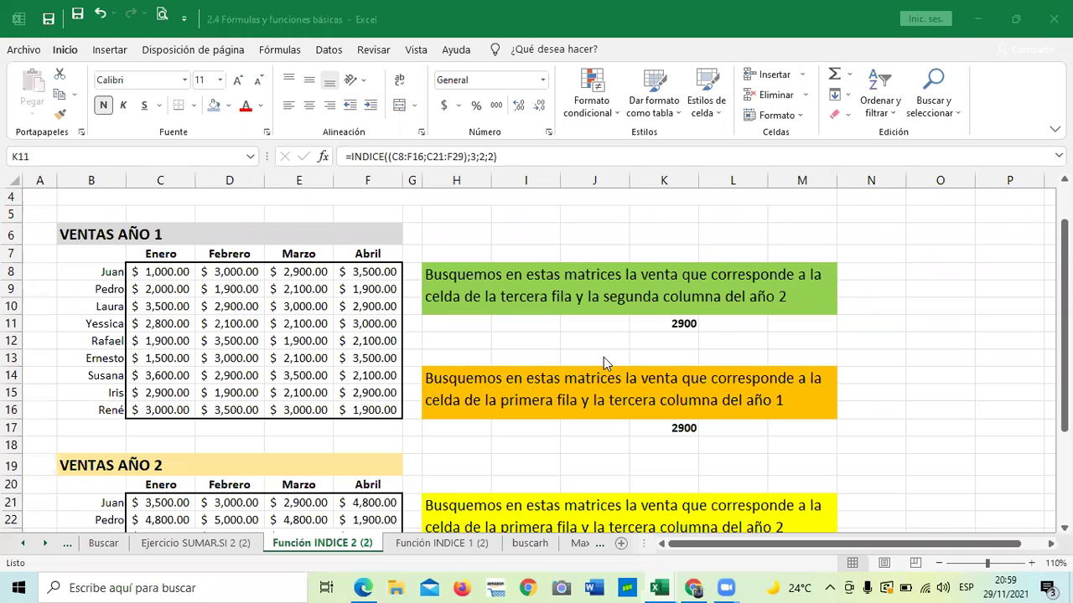
{"action": "scroll", "coordinate": [605, 358], "scroll_direction": "down", "scroll_amount": 2}
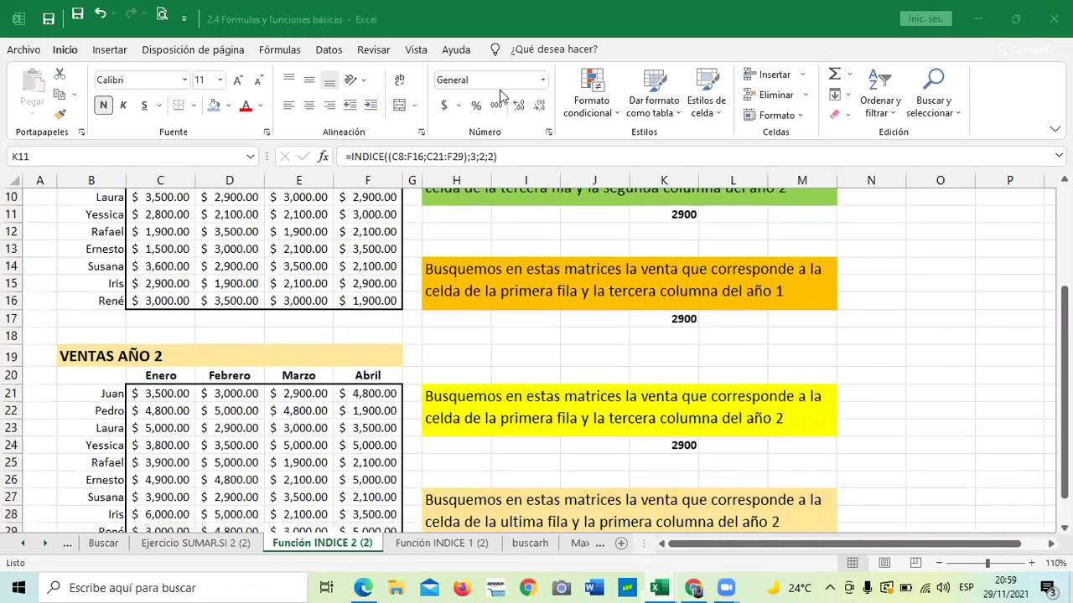